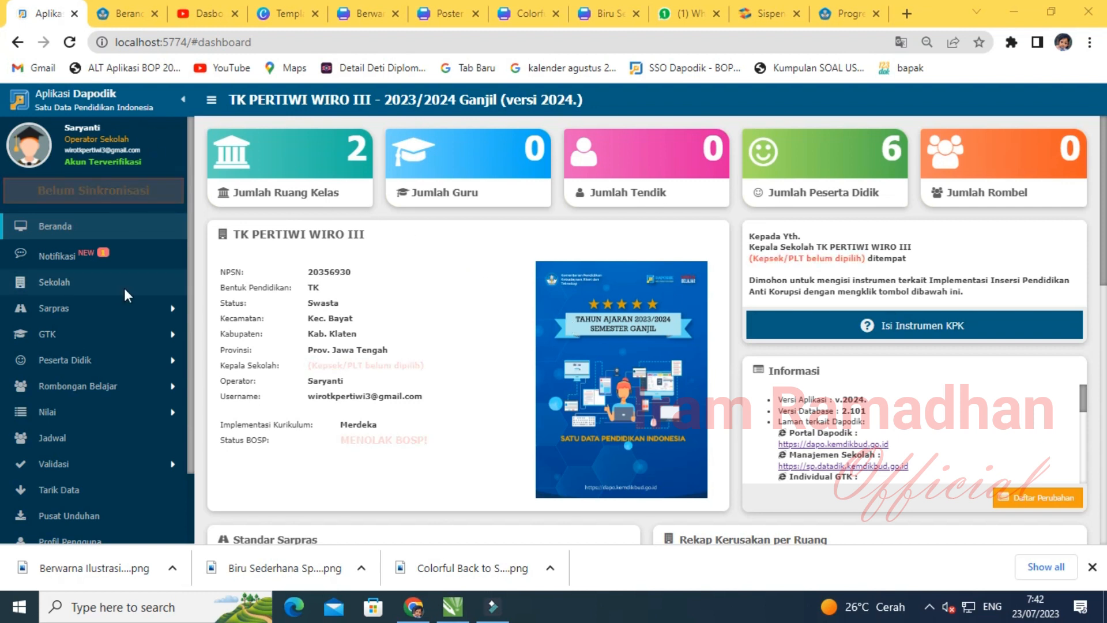
- Open the Sekolah page, enlarge the Data Rinci Sekolah panel, and show the 2023/2024 Ganjil periodic data
left_click(60, 282)
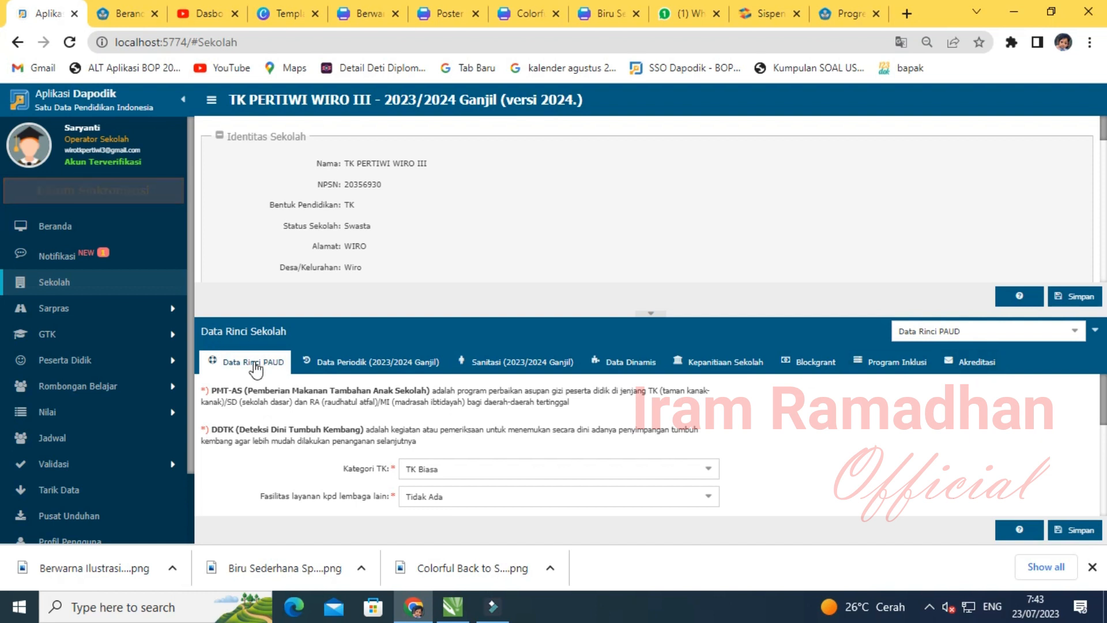
left_click_drag(668, 305, 685, 146)
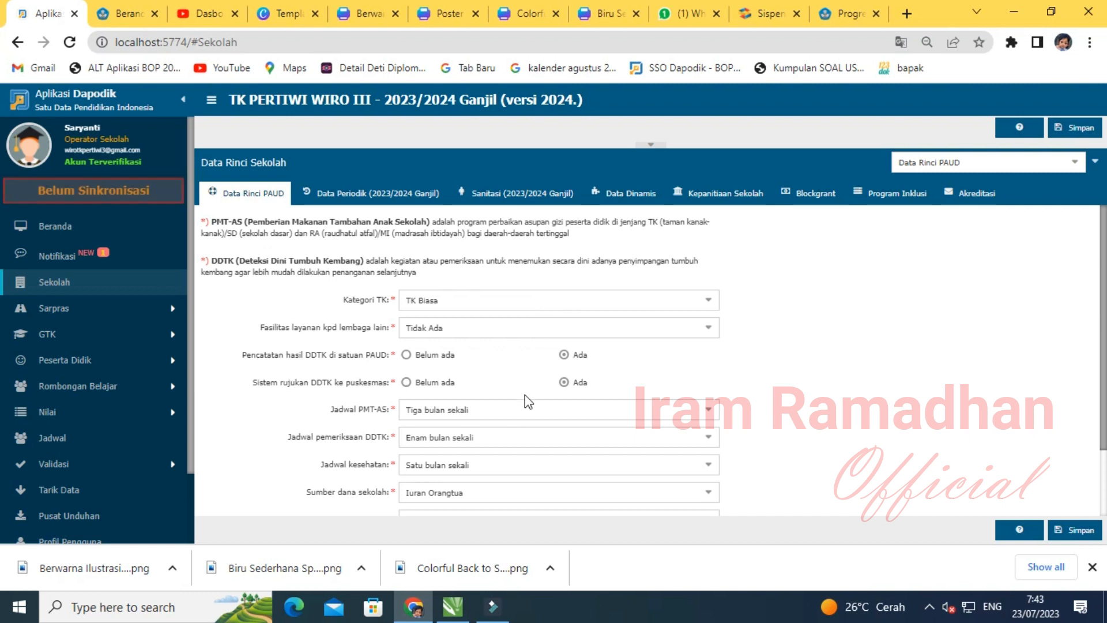
scroll(517, 433, "down", 2)
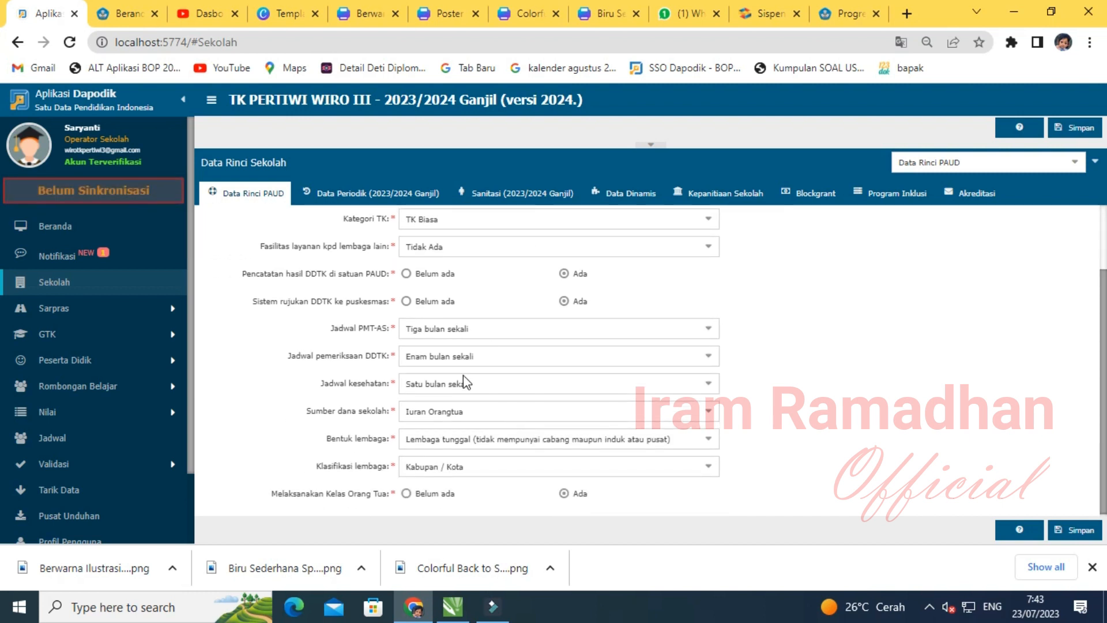
scroll(490, 393, "up", 2)
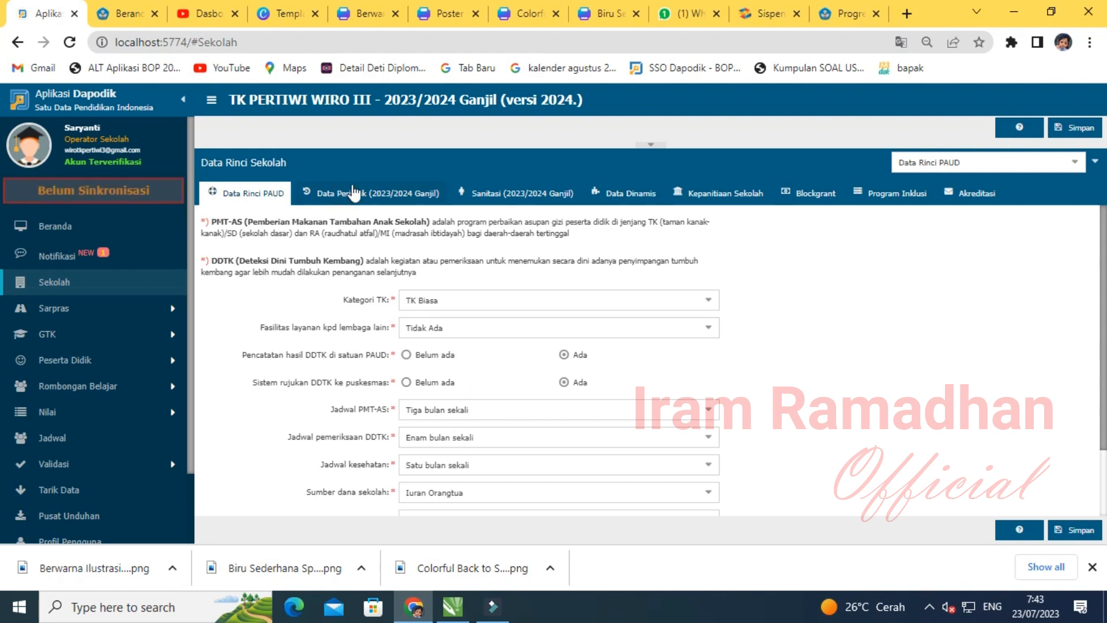
left_click(385, 200)
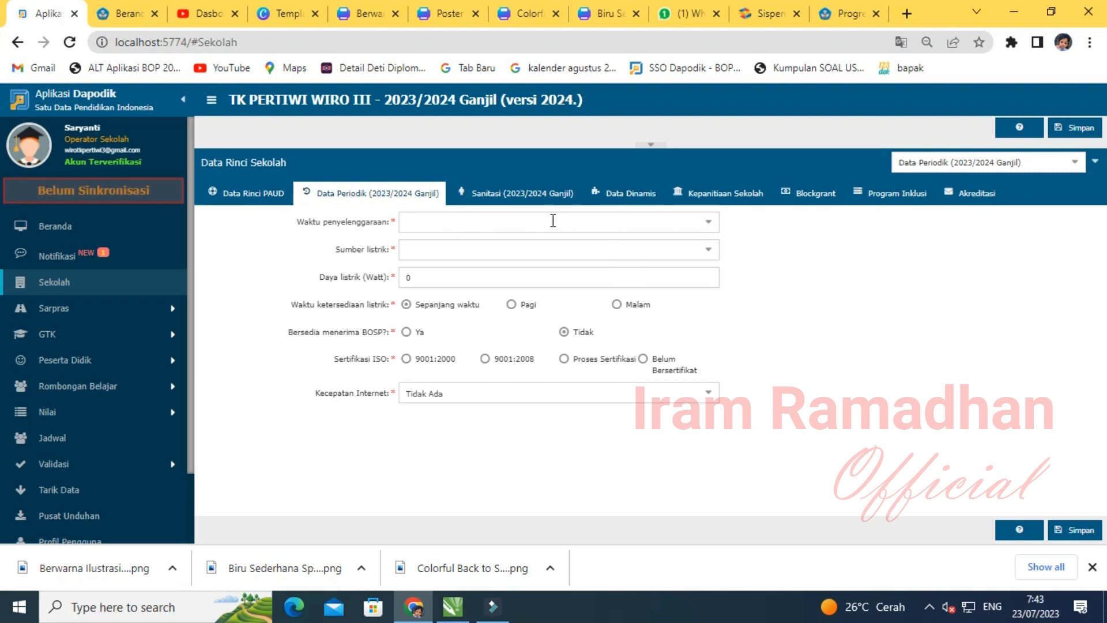
- Set operating time to Pagi/6 hari, electricity source to PLN, and power to 450 watts
left_click(708, 222)
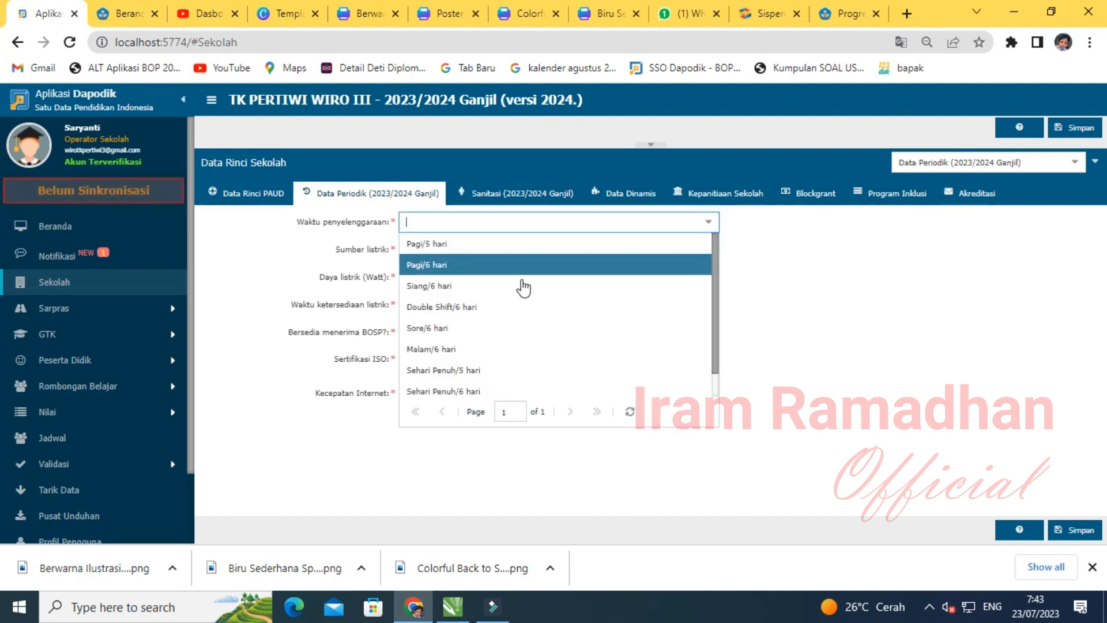
left_click(451, 269)
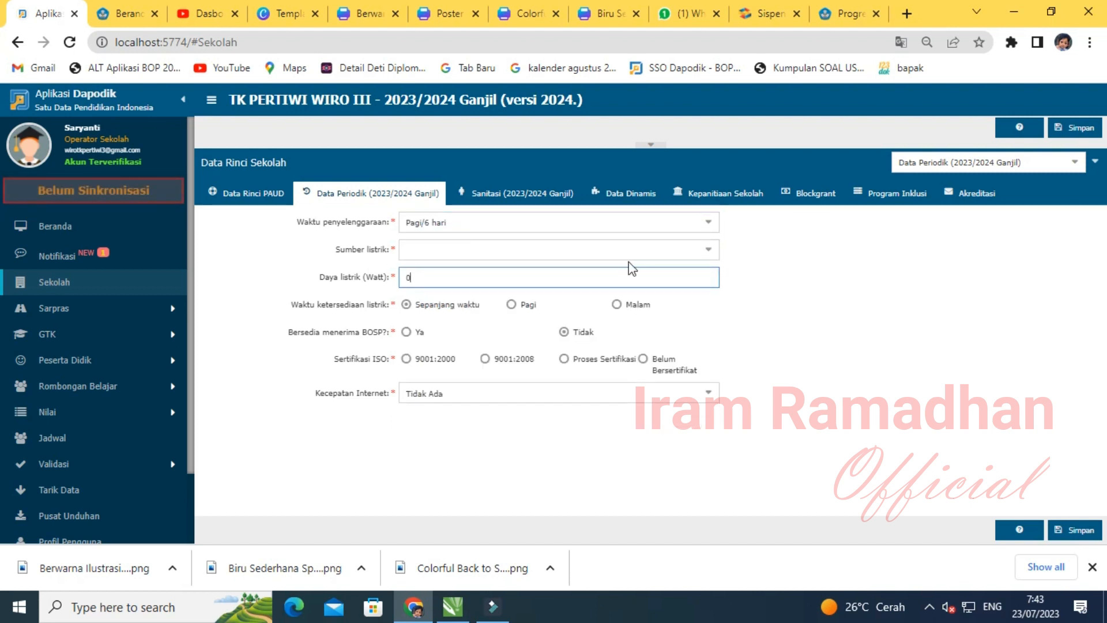
left_click(708, 249)
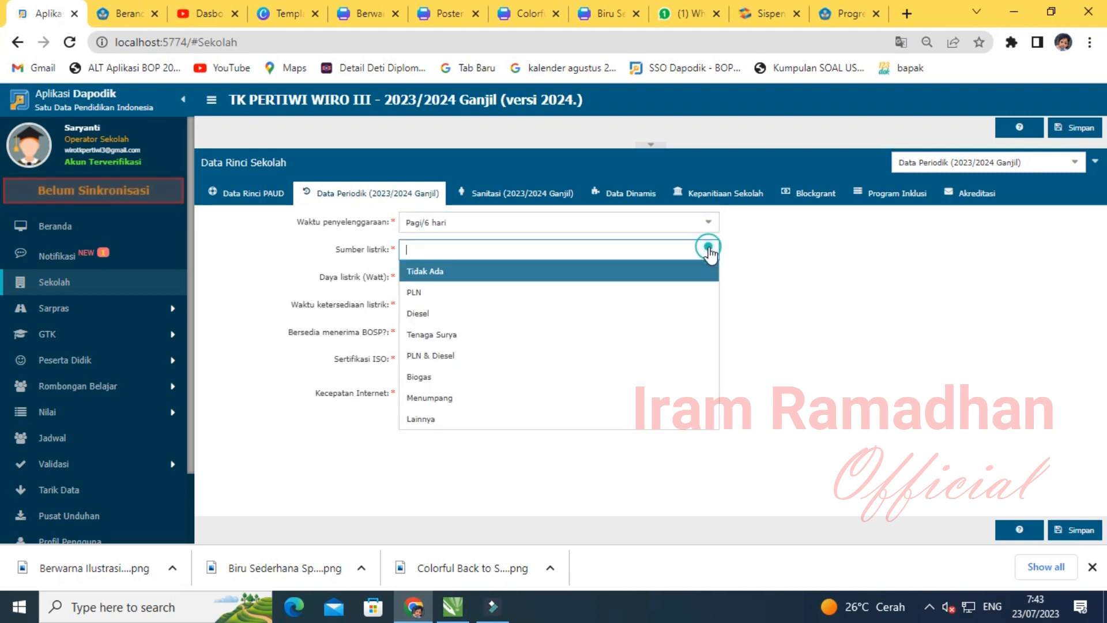
left_click(503, 292)
left_click(451, 278)
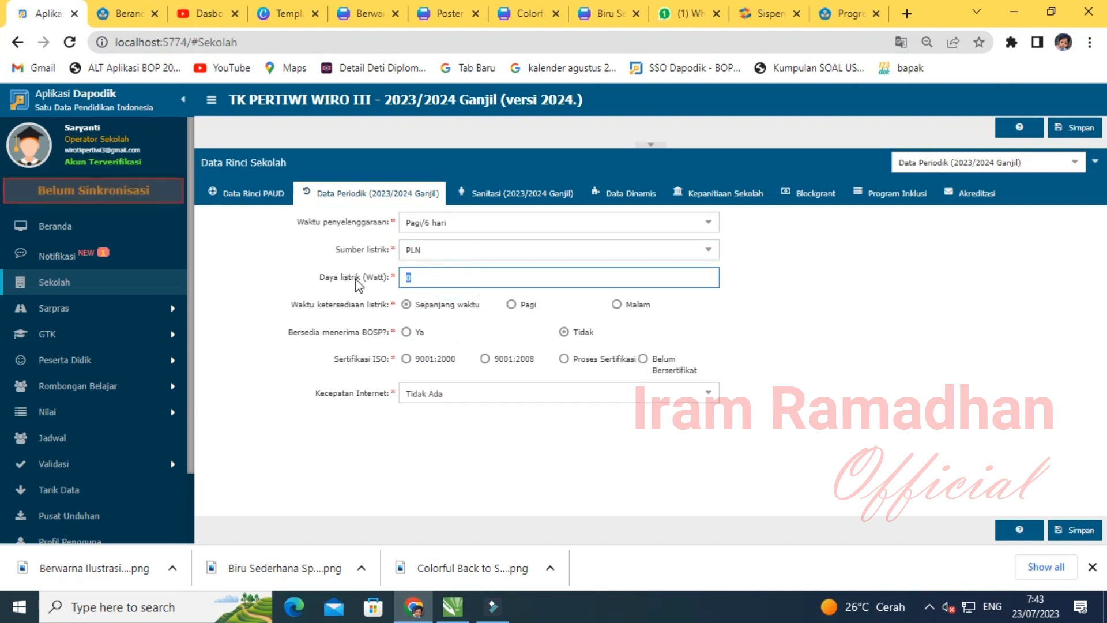
type("450")
left_click(748, 296)
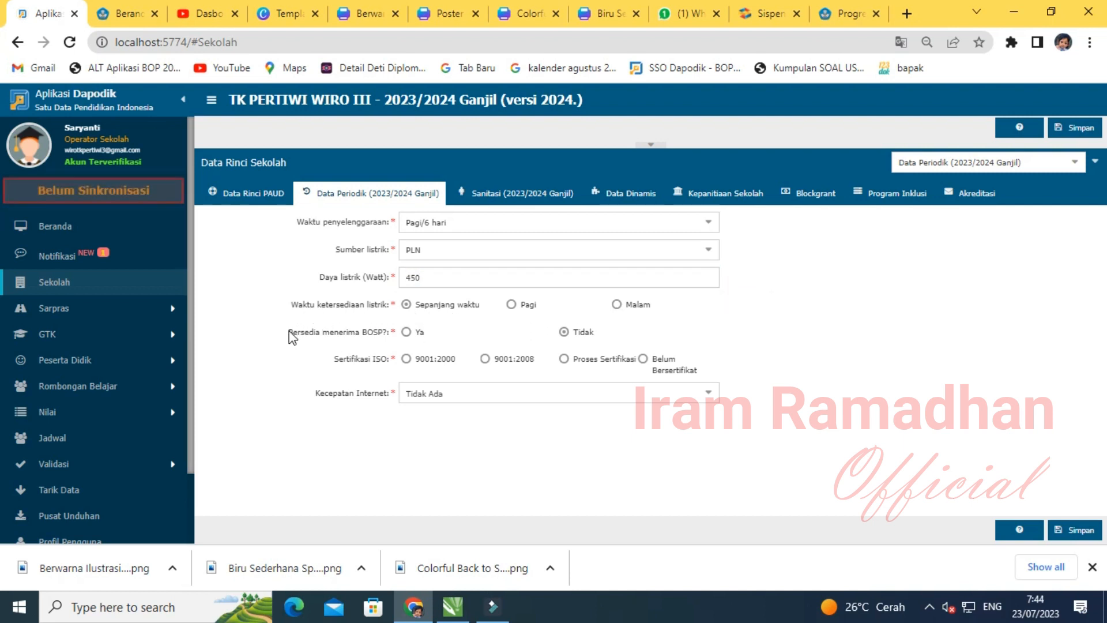
- Mark BOSP as accepted, not ISO-certified, internet 10 Mb, and save the periodic data
left_click(406, 333)
left_click(645, 361)
left_click(707, 395)
scroll(438, 323, "up", 3)
scroll(429, 304, "up", 2)
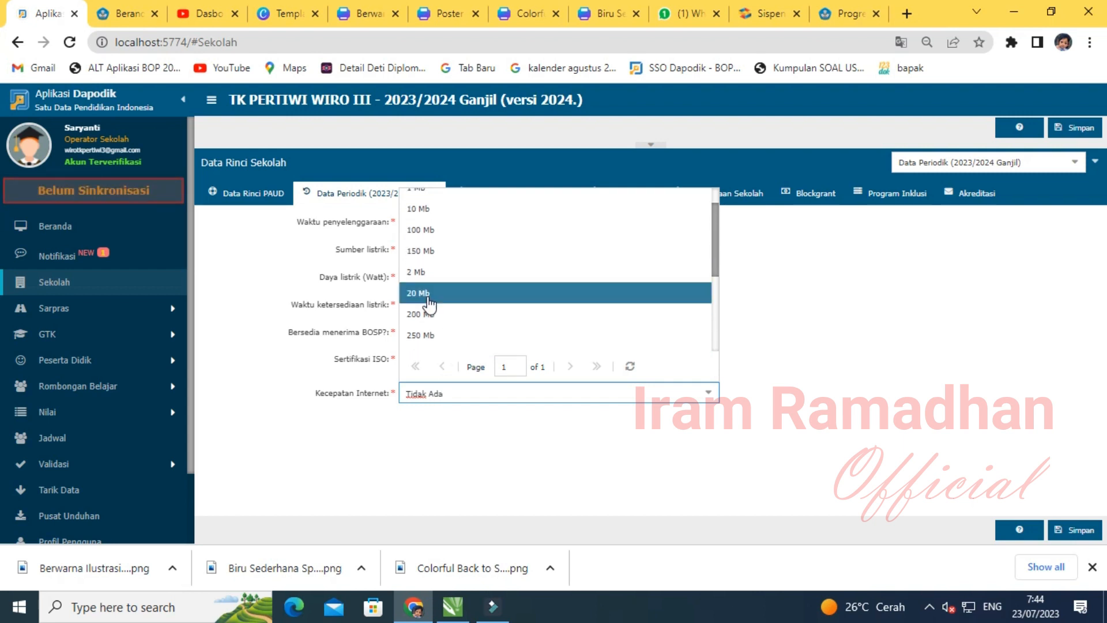
scroll(429, 304, "up", 1)
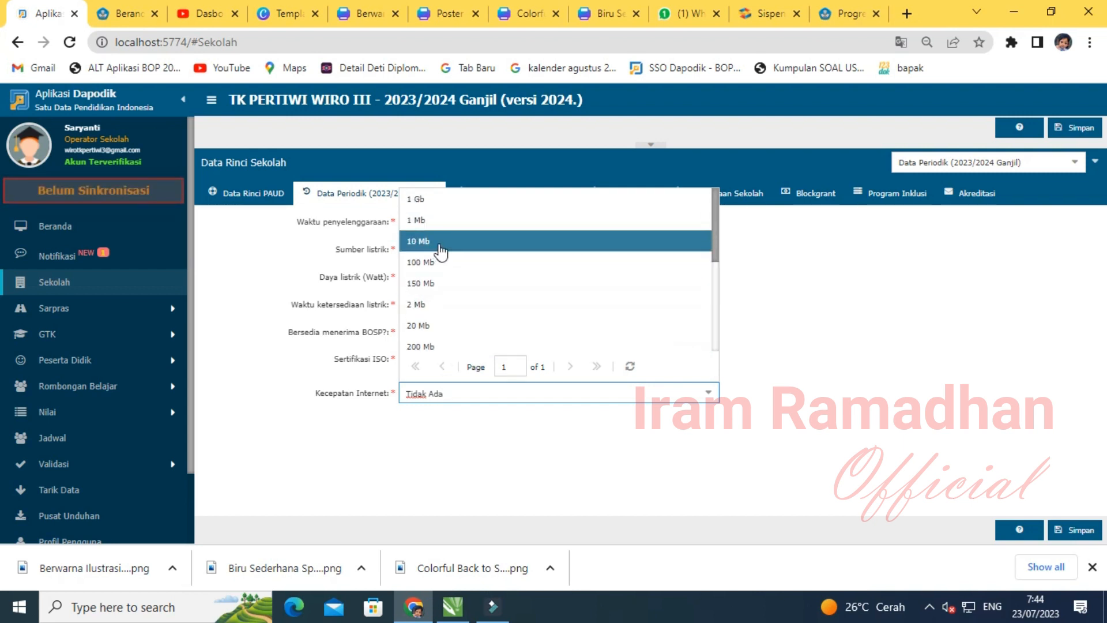
left_click(448, 252)
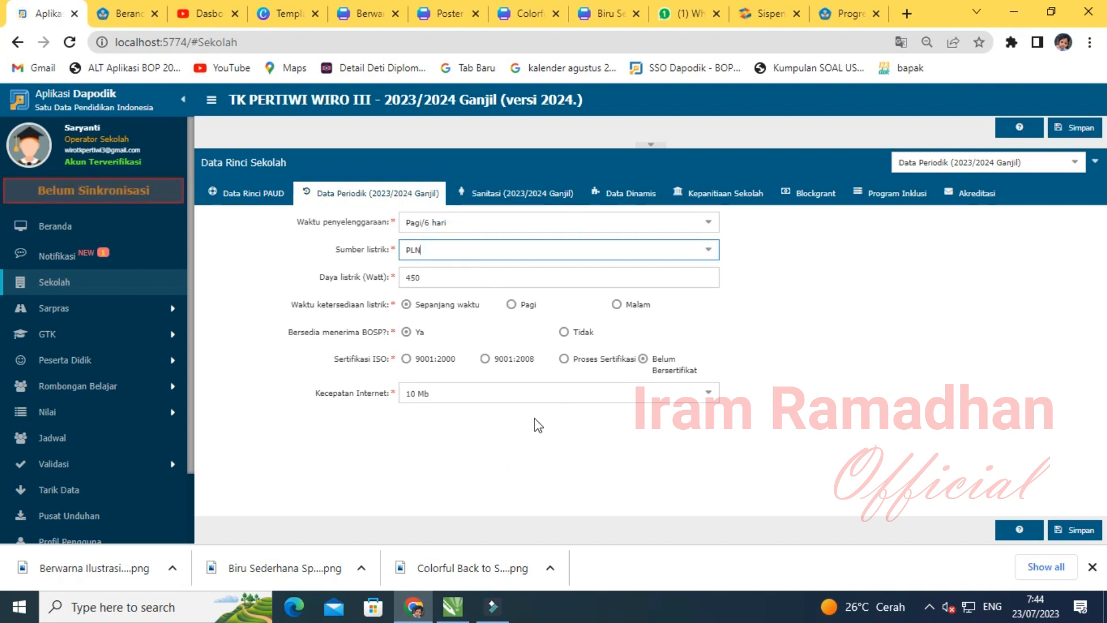
left_click(707, 393)
left_click(703, 395)
left_click(1081, 532)
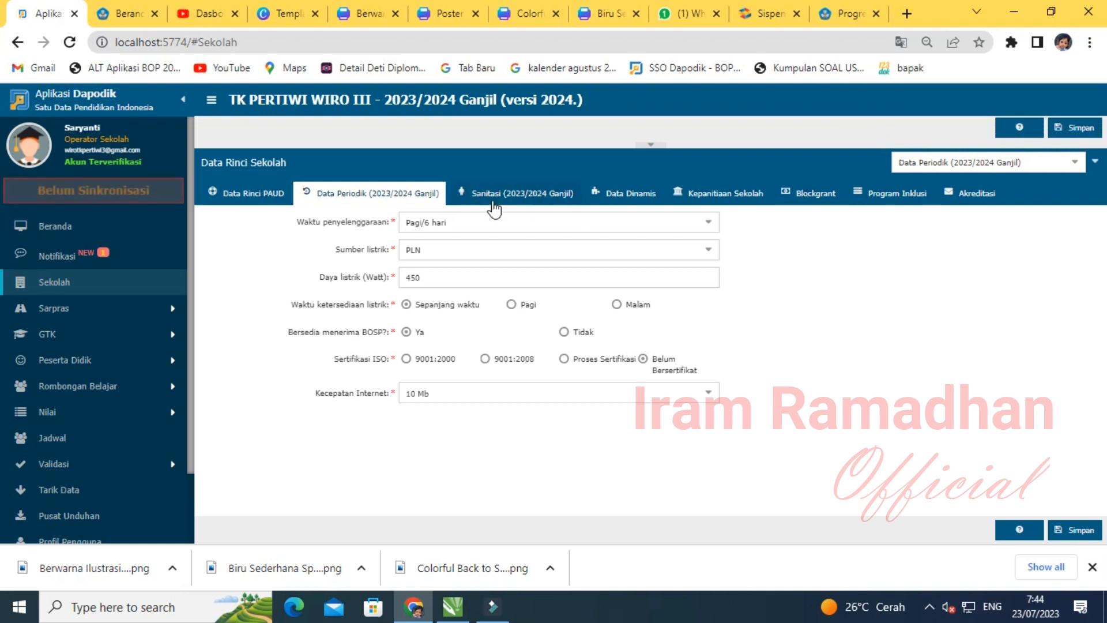
- On the 2023/2024 Ganjil Sanitasi tab, choose Sumur terlindungi, Disediakan oleh sekolah, and Cukup sepanjang waktu
left_click(528, 192)
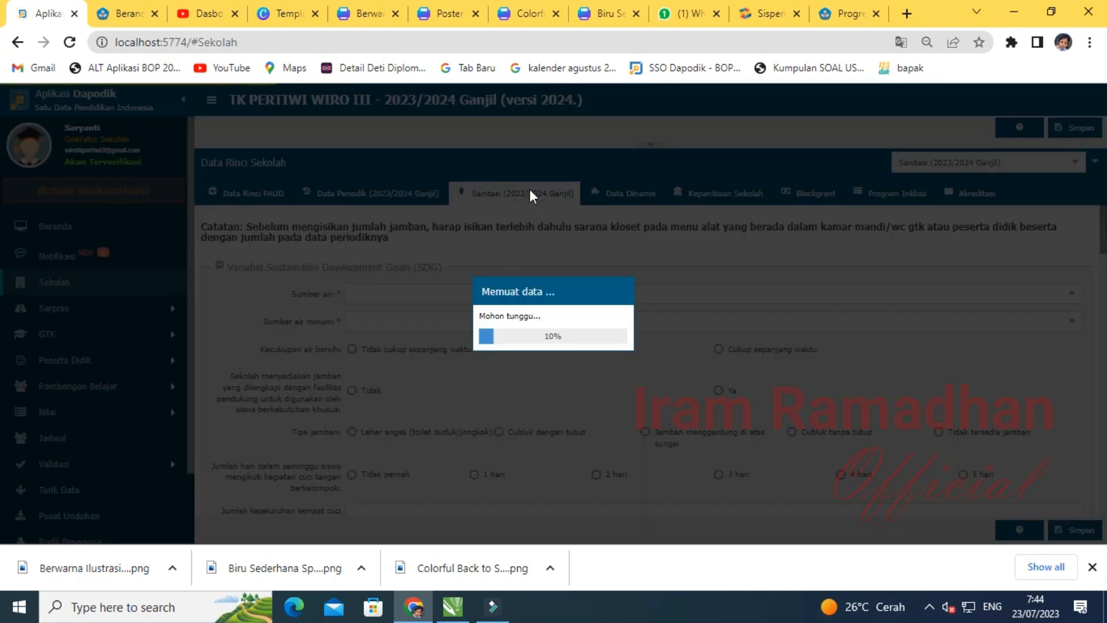
left_click(509, 264)
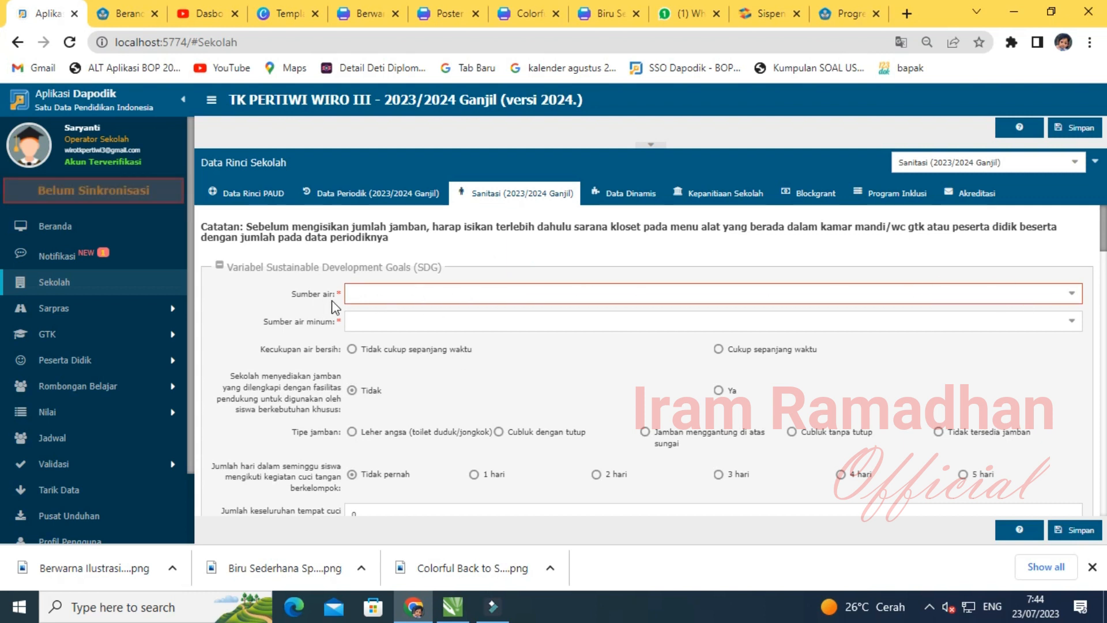
left_click(1073, 294)
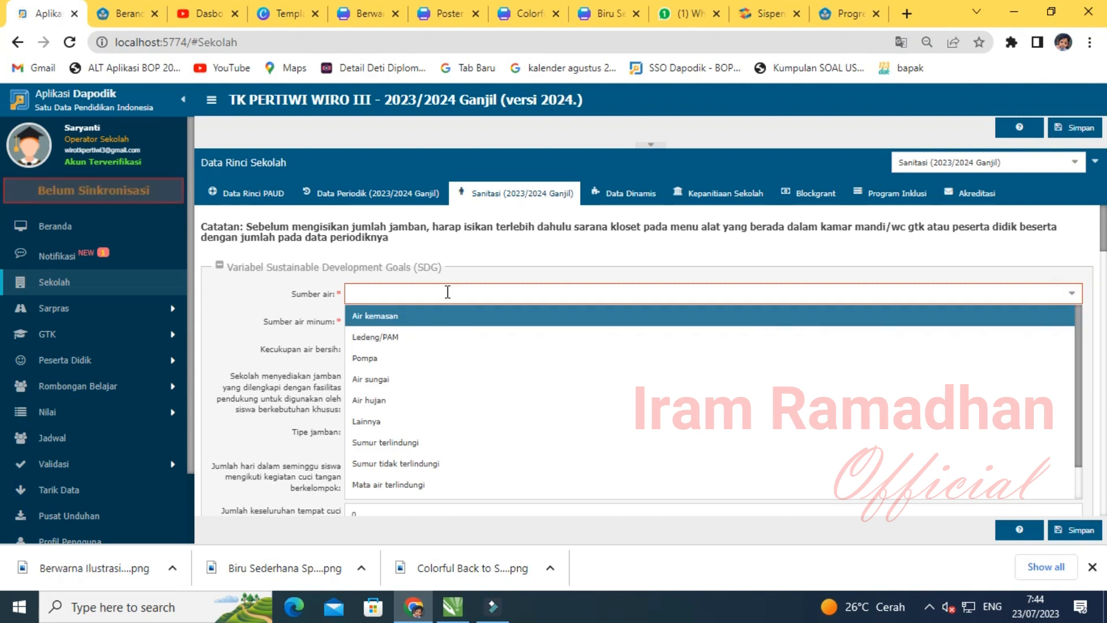
left_click(399, 442)
left_click(1071, 320)
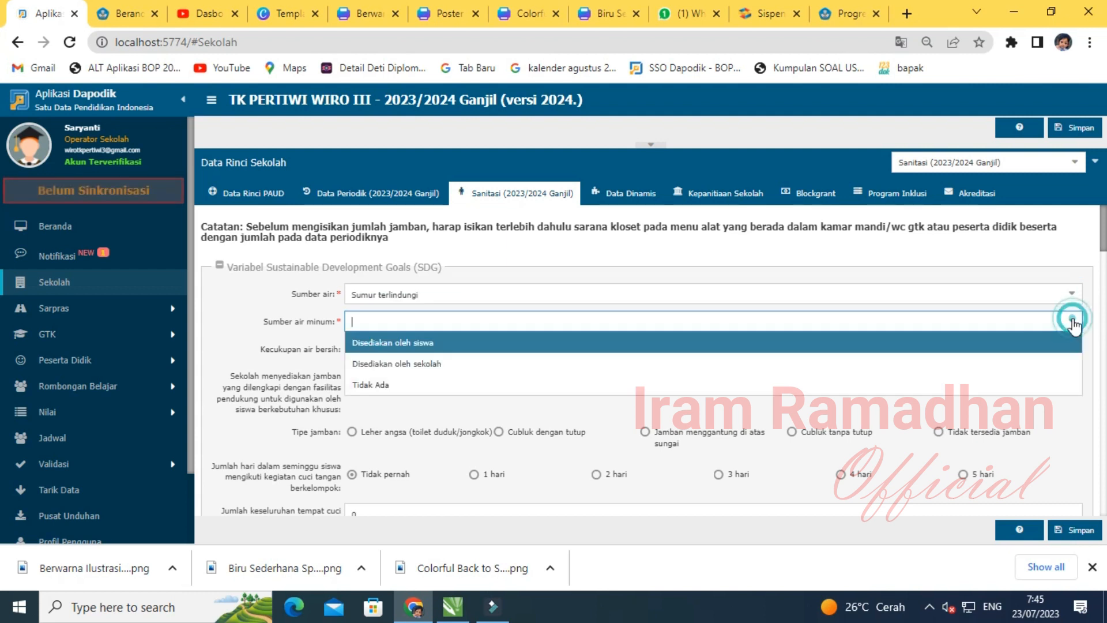
left_click(390, 365)
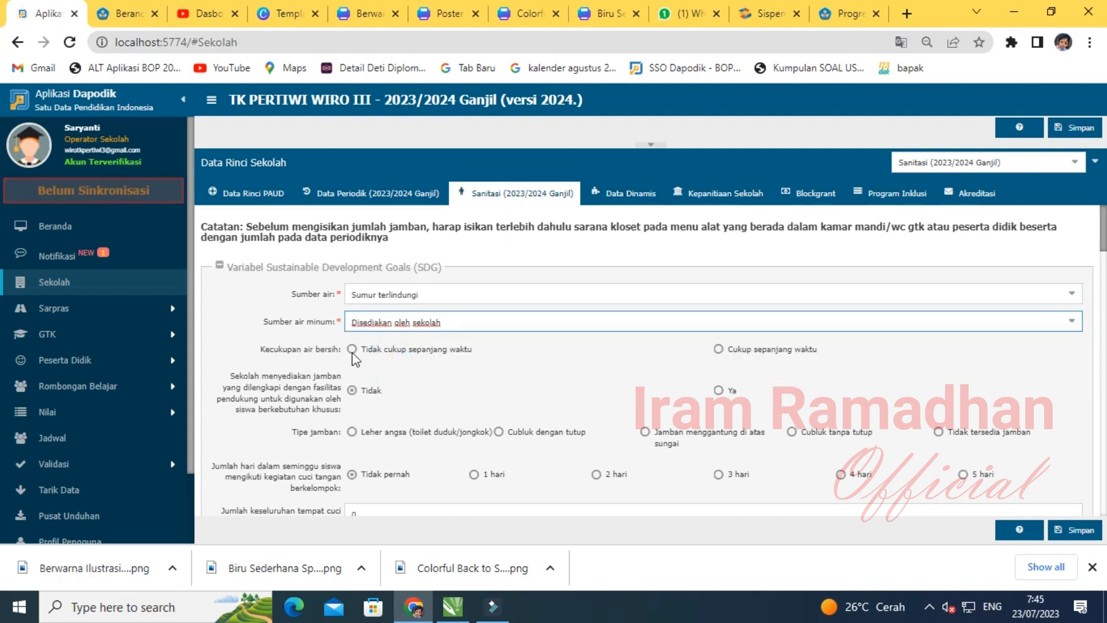
left_click(718, 349)
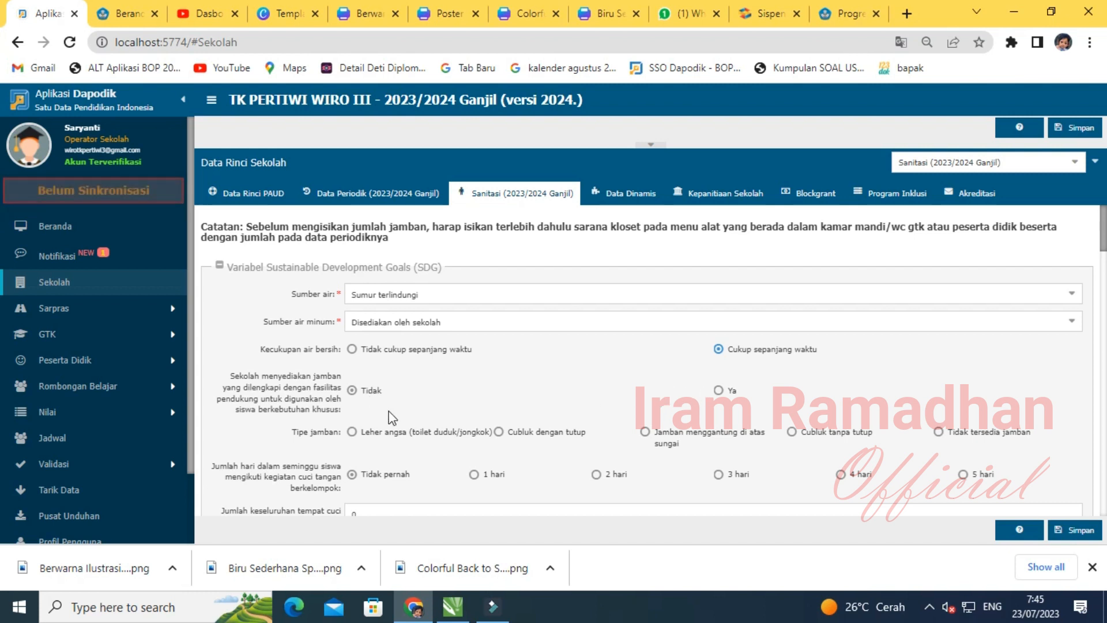
scroll(388, 412, "down", 3)
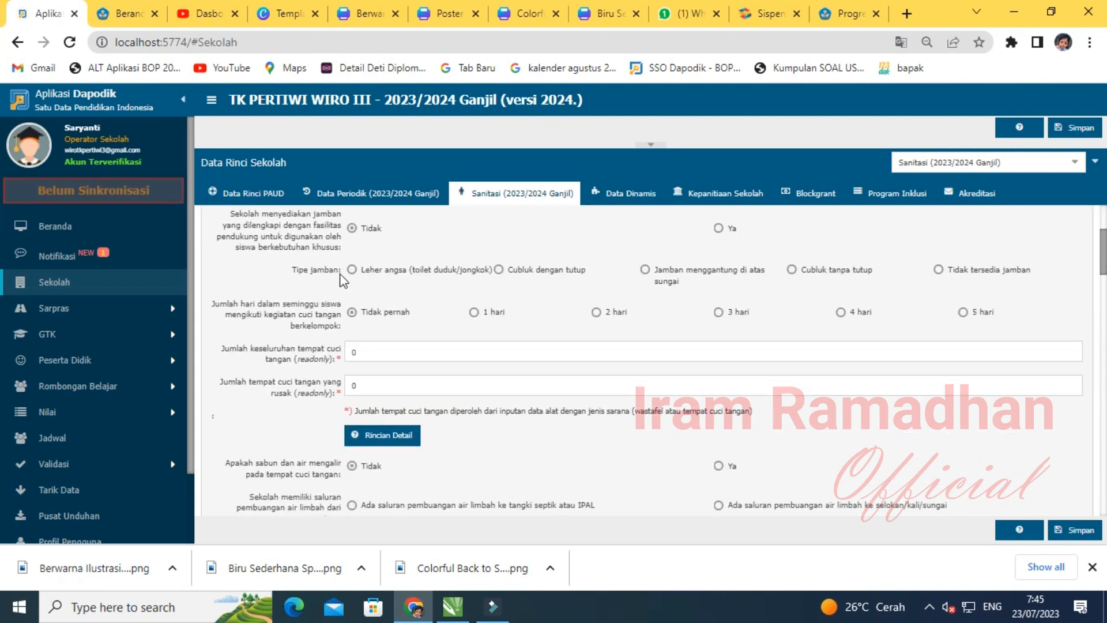
- Choose Leher angsa, 5 hari handwashing, soap Ya, selokan/kali/sungai drainage, and septic emptying Tidak/Tidak tahu
left_click(352, 269)
left_click(968, 315)
scroll(937, 332, "down", 1)
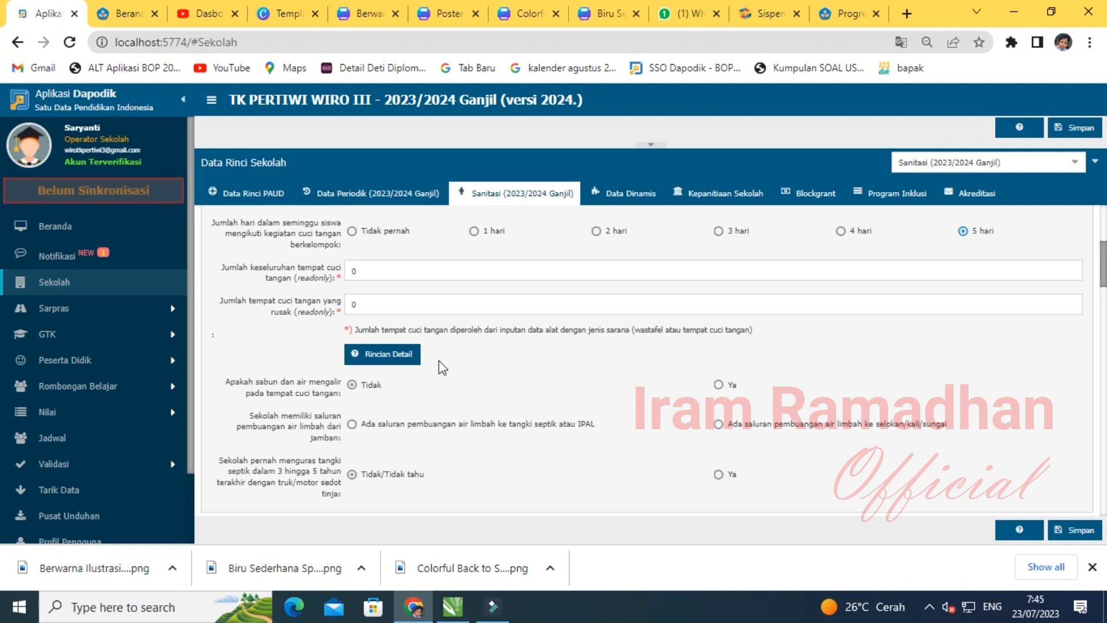
scroll(461, 385, "down", 1)
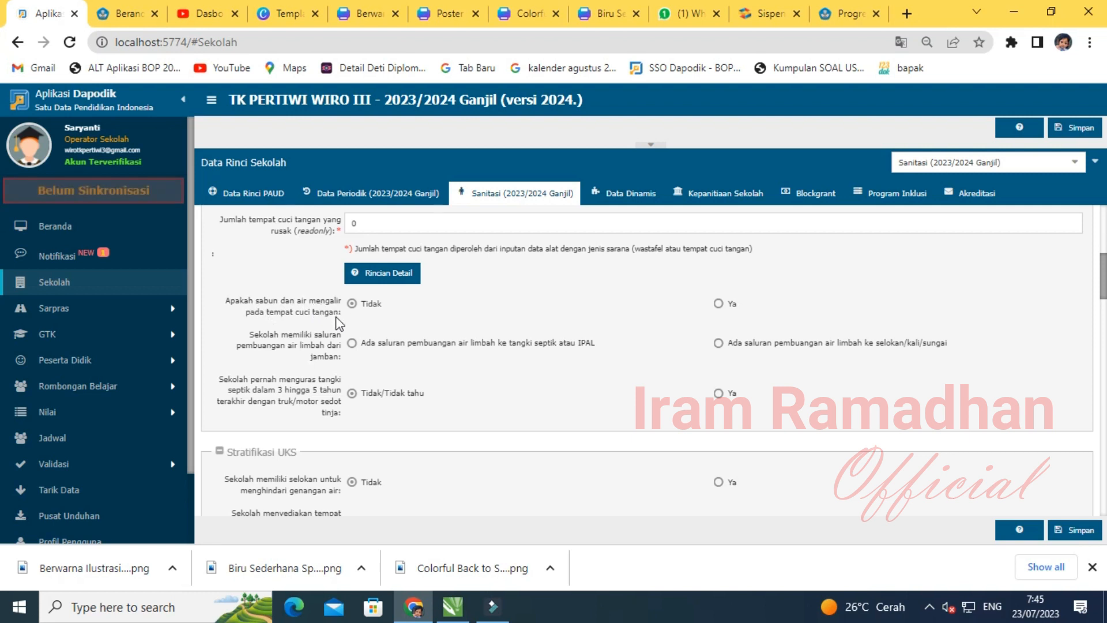
left_click(719, 304)
left_click(719, 343)
scroll(234, 387, "down", 2)
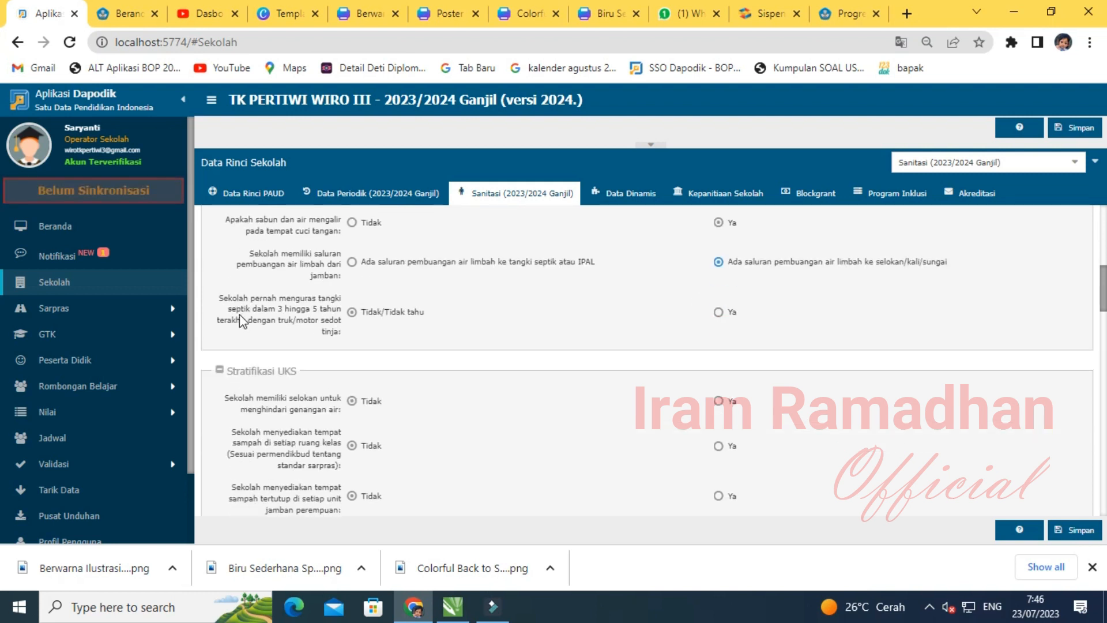
left_click(353, 312)
scroll(378, 366, "down", 1)
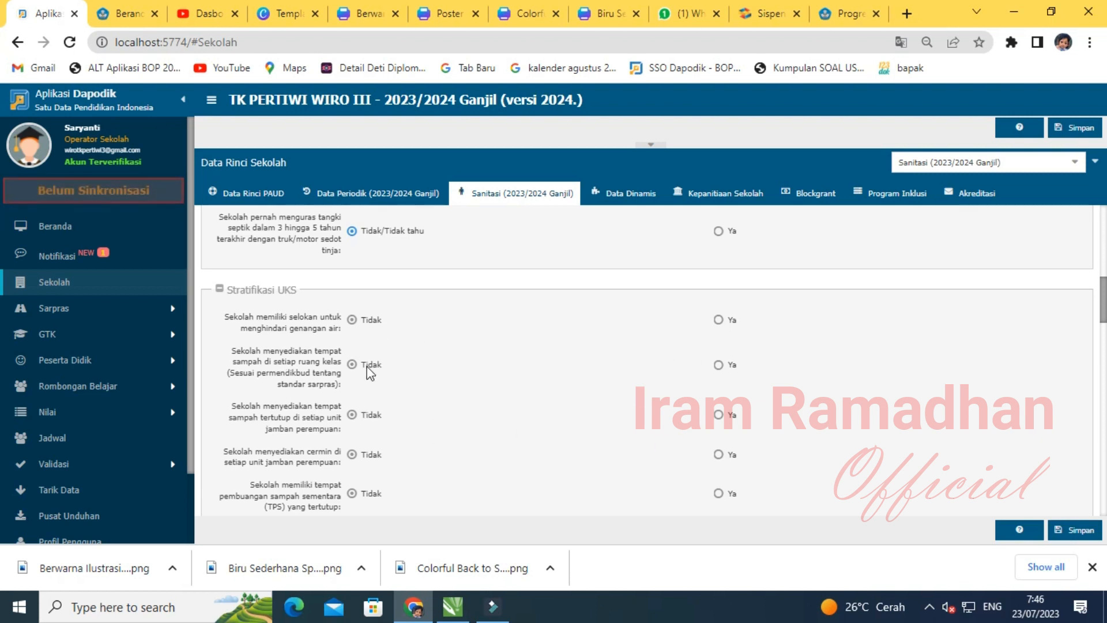
- Answer Ya for drainage ditches, classroom bins, covered and mirrored girls' toilets, and covered waste site
left_click(718, 319)
left_click(718, 365)
left_click(718, 414)
left_click(717, 454)
scroll(700, 450, "down", 1)
left_click(719, 413)
scroll(531, 487, "down", 1)
- Answer Ya for maintenance planning and routine student activities, and tick the puskesmas partnership
left_click(719, 424)
left_click(718, 473)
scroll(515, 472, "down", 1)
scroll(661, 384, "down", 1)
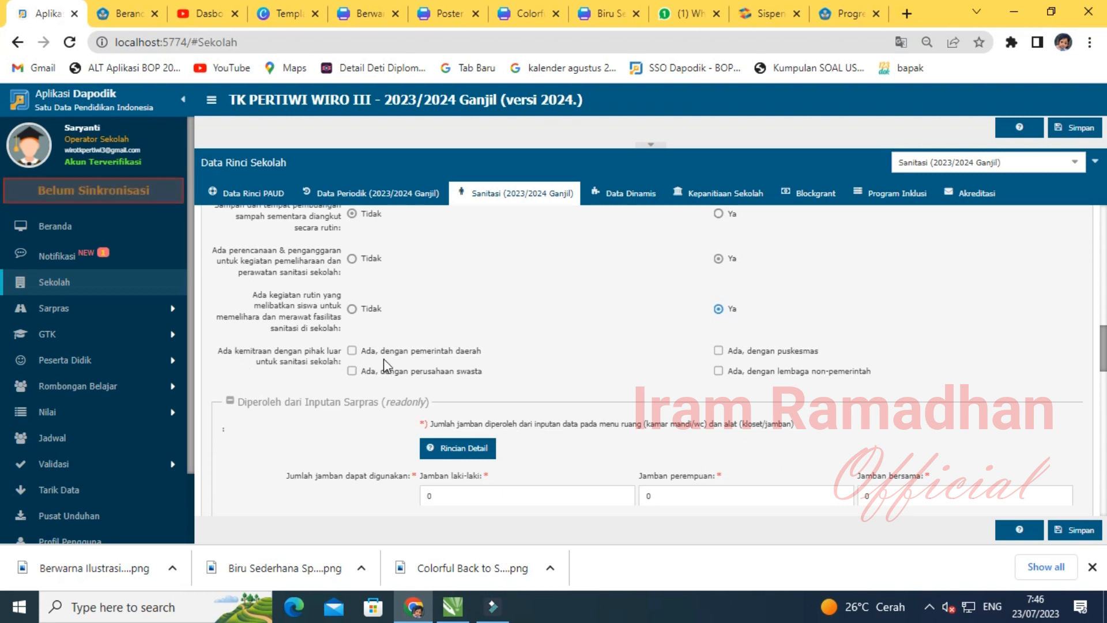
left_click(718, 350)
scroll(402, 425, "down", 3)
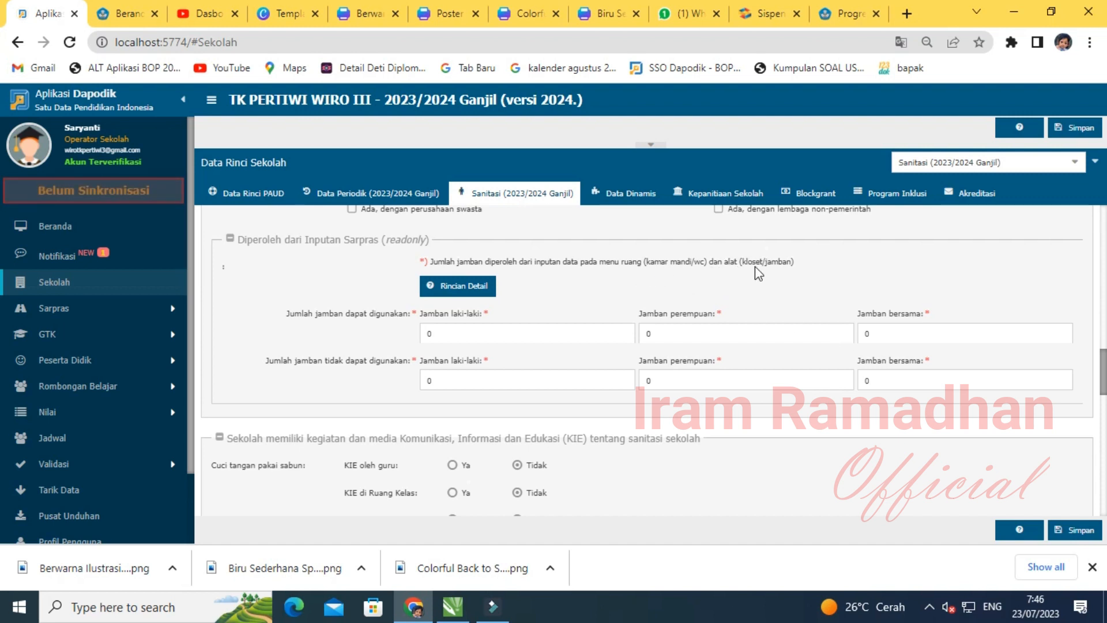
- Answer Ya for KIE oleh guru and KIE di Ruang Kelas, then save the sanitation data
scroll(541, 382, "down", 3)
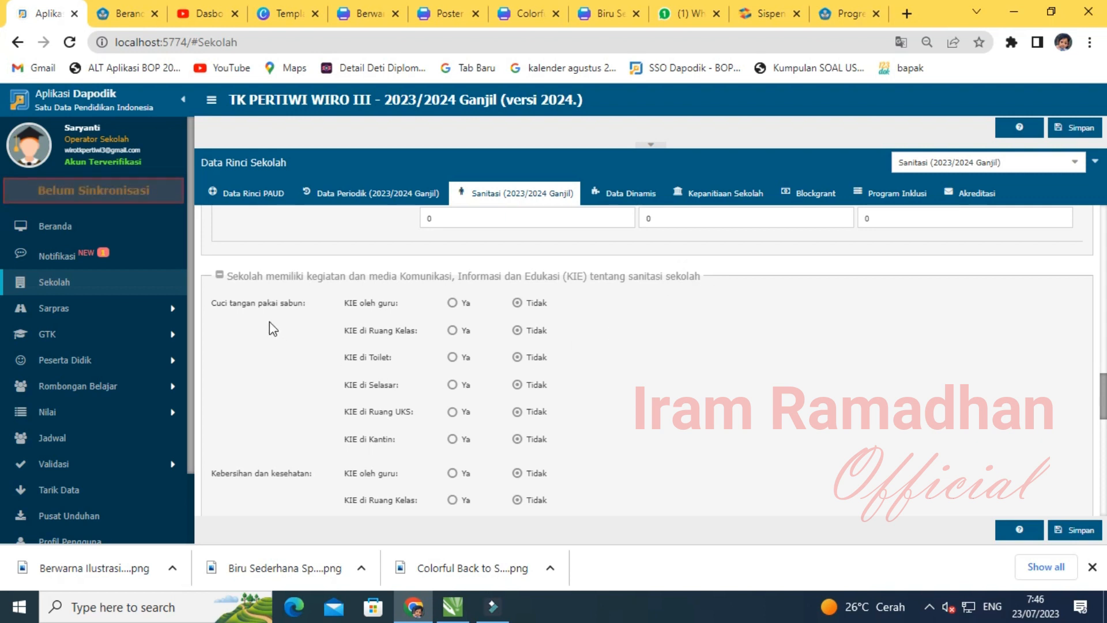
scroll(392, 403, "down", 4)
scroll(472, 426, "up", 4)
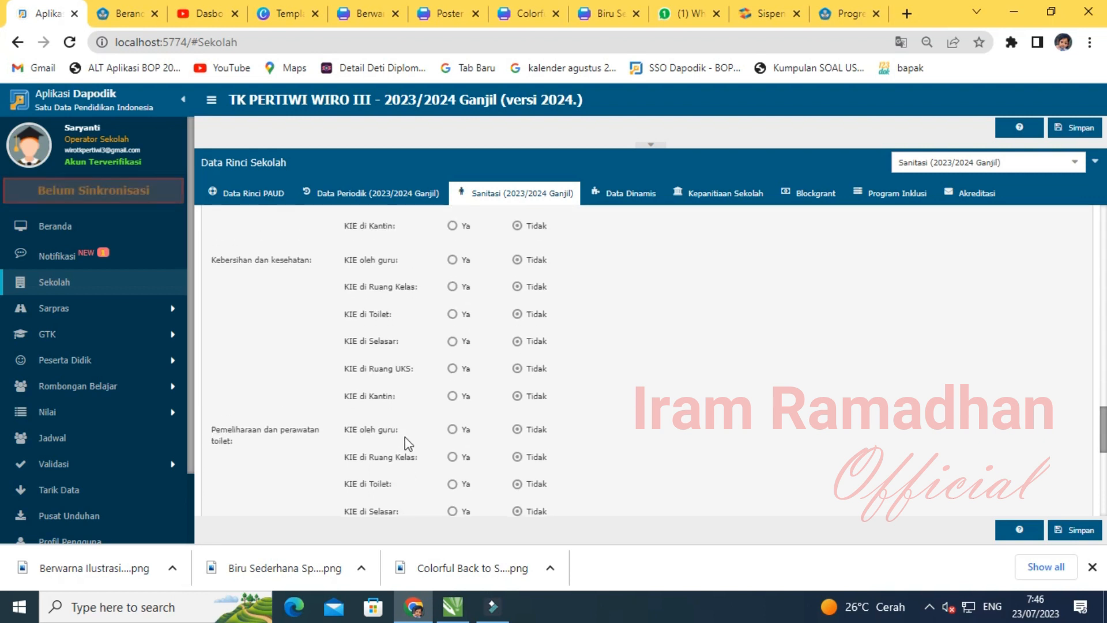
left_click(453, 303)
left_click(452, 330)
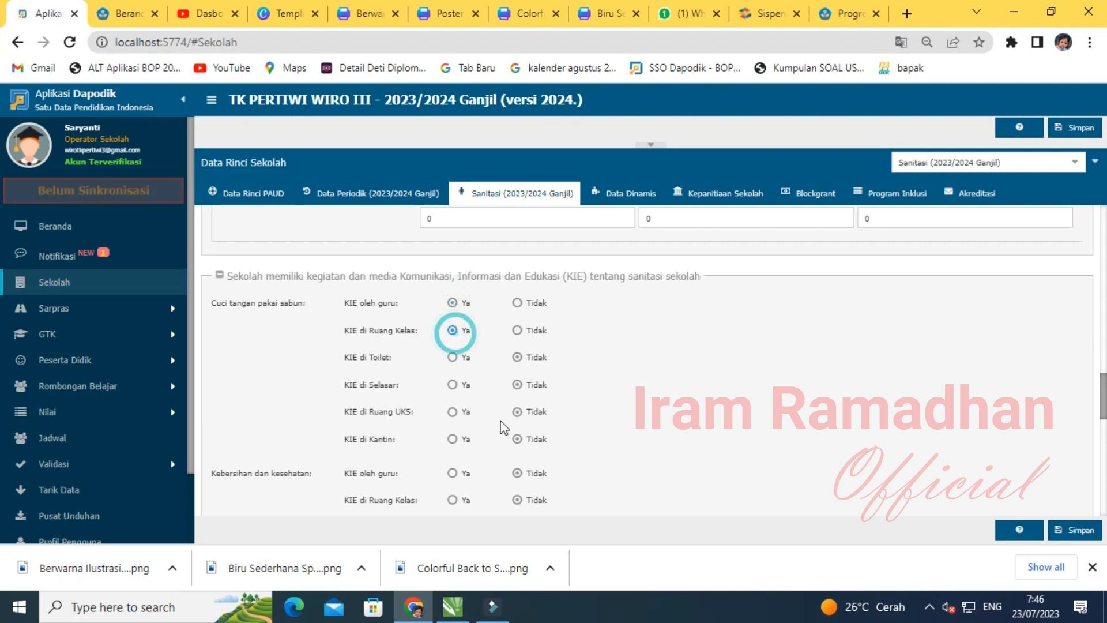
scroll(461, 439, "down", 1)
scroll(462, 426, "down", 4)
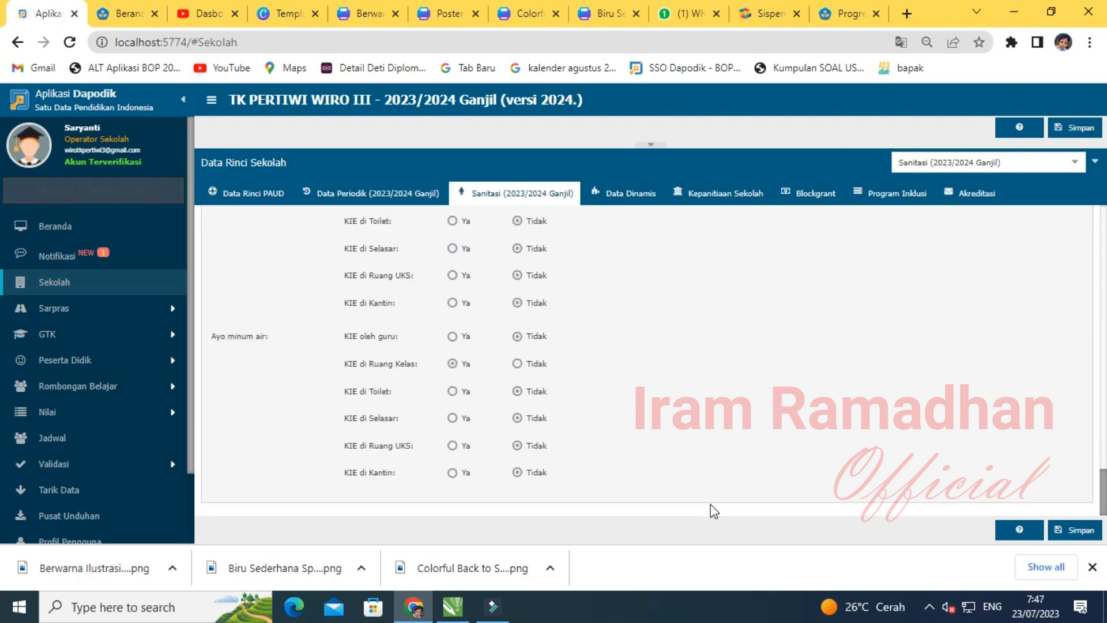
left_click(1070, 533)
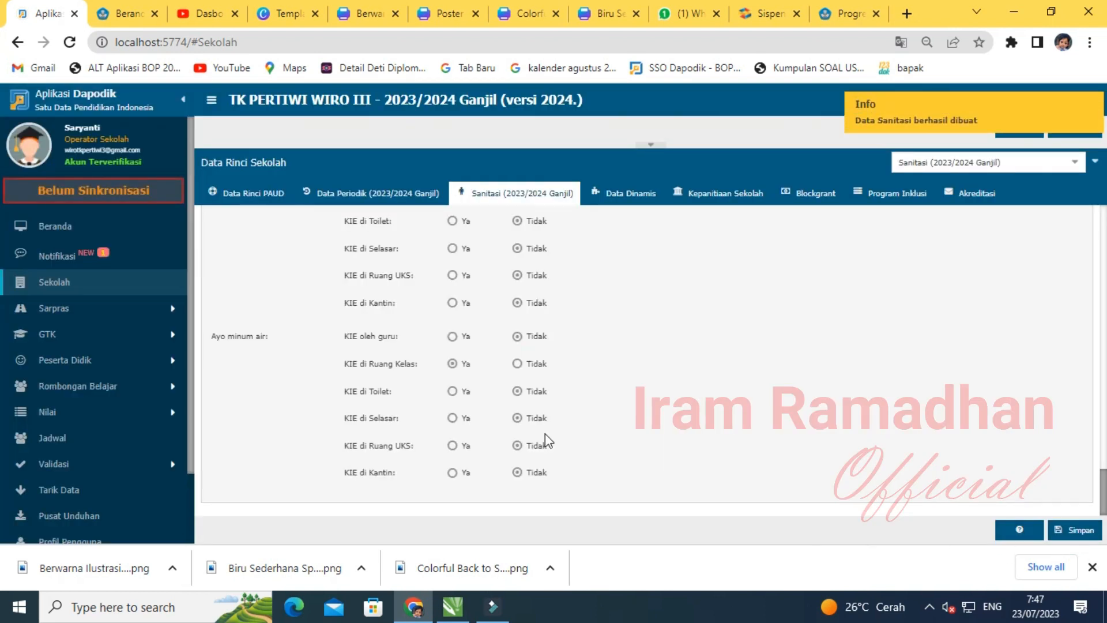
- Look through the Data Dinamis and Kepanitiaan Sekolah tabs, then show the Blockgrant records
left_click(622, 196)
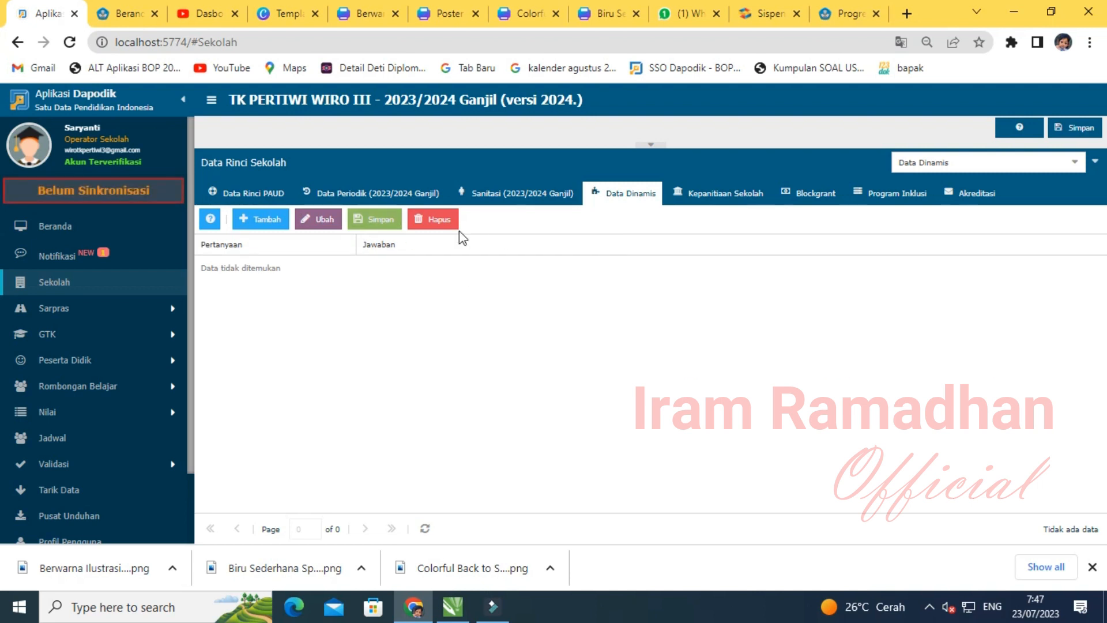
left_click(726, 196)
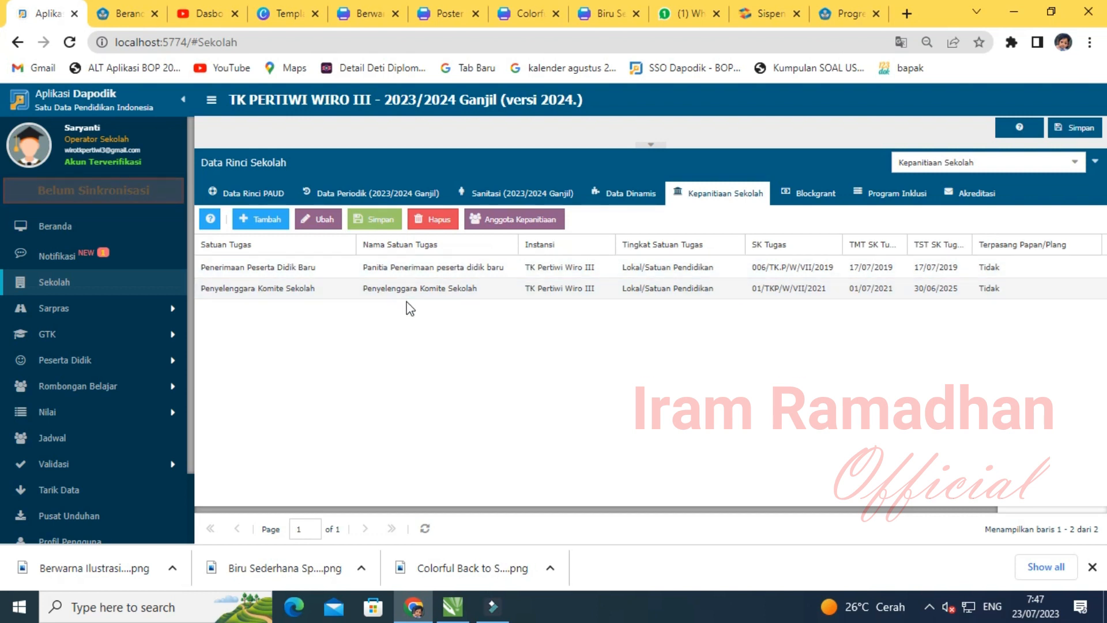
left_click(816, 195)
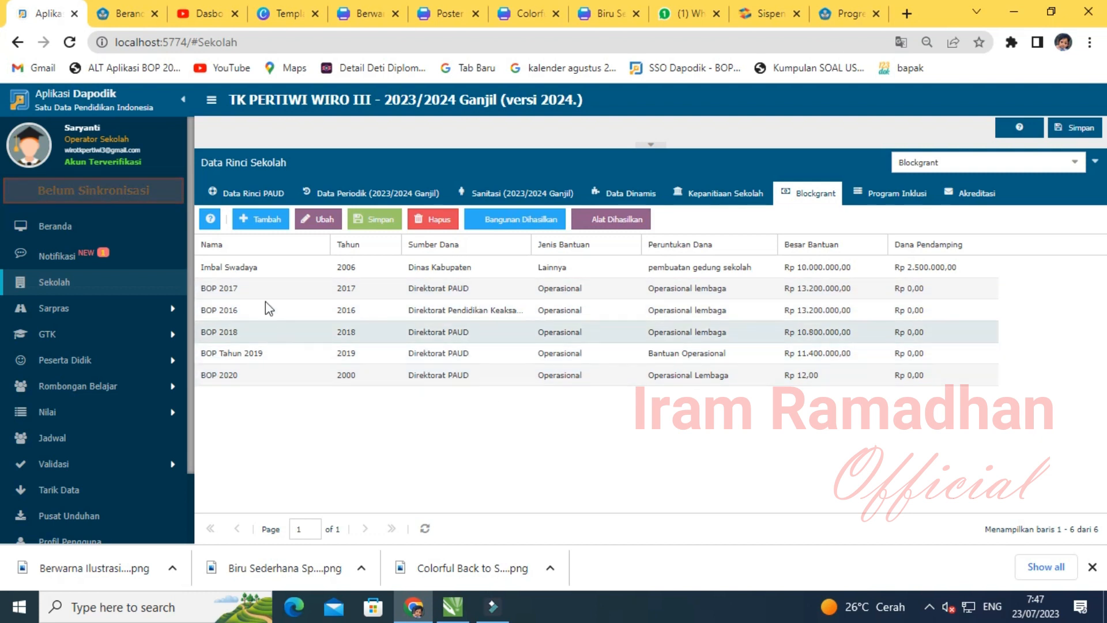
- Add a BOP 2022 blockgrant: Direktorat Pendidikan Keluarga, Operasional, for OPERASIONAL, Rp 6.000.000, and save
left_click(260, 224)
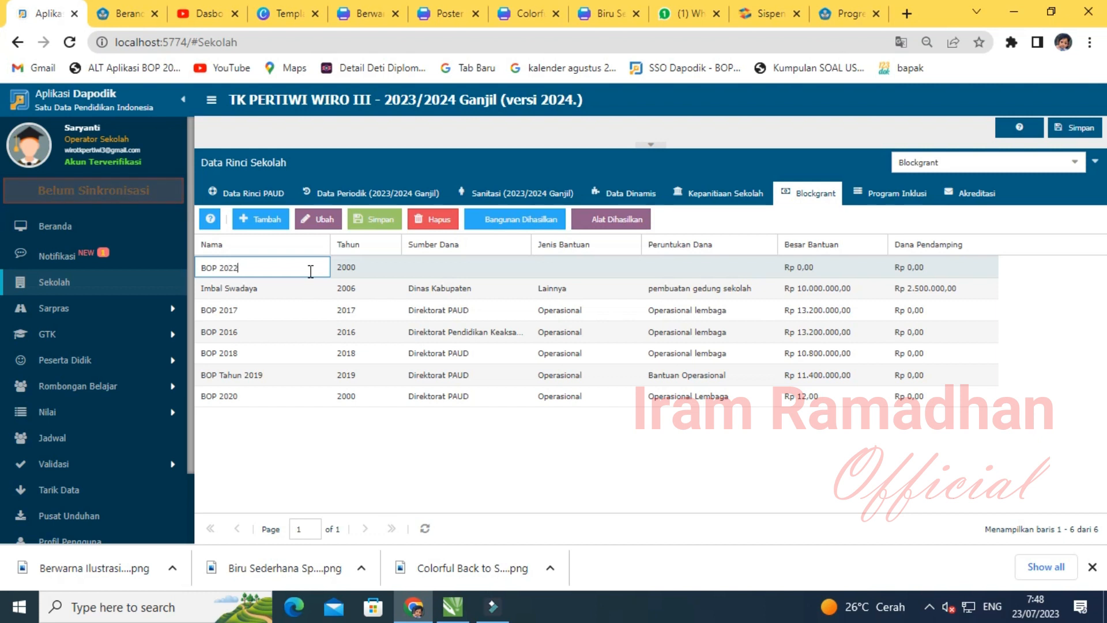
left_click(482, 266)
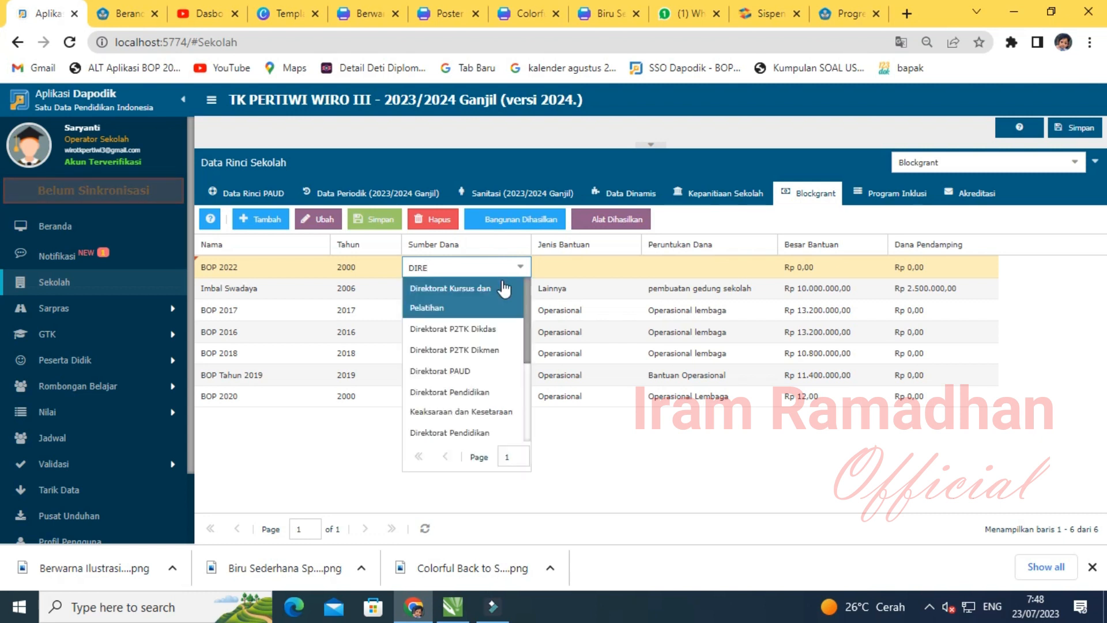
left_click(485, 429)
left_click(580, 267)
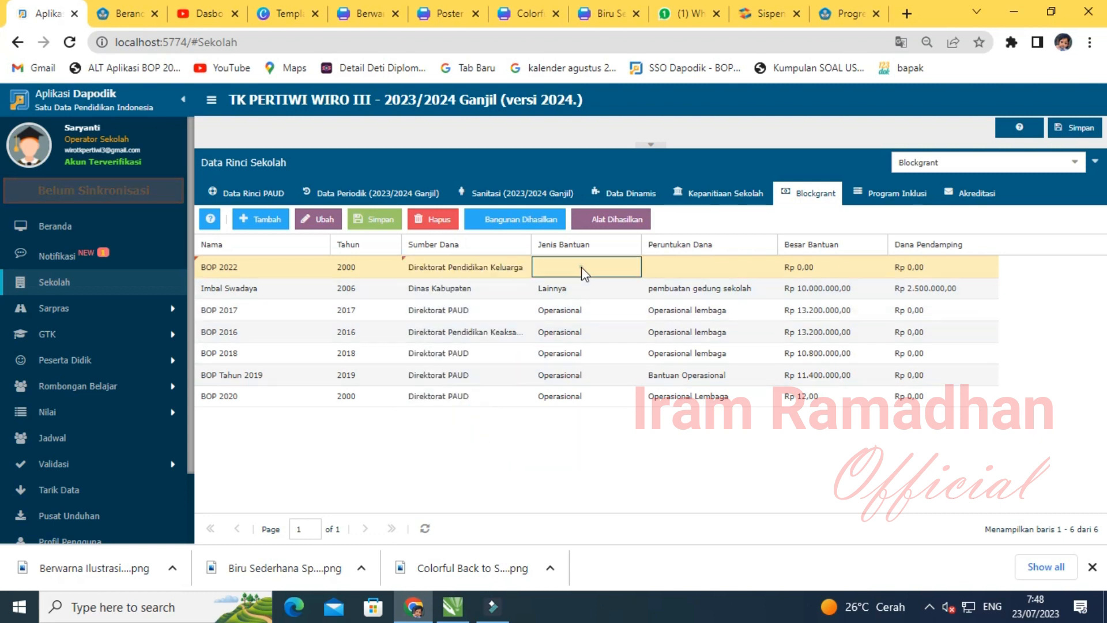
left_click(630, 267)
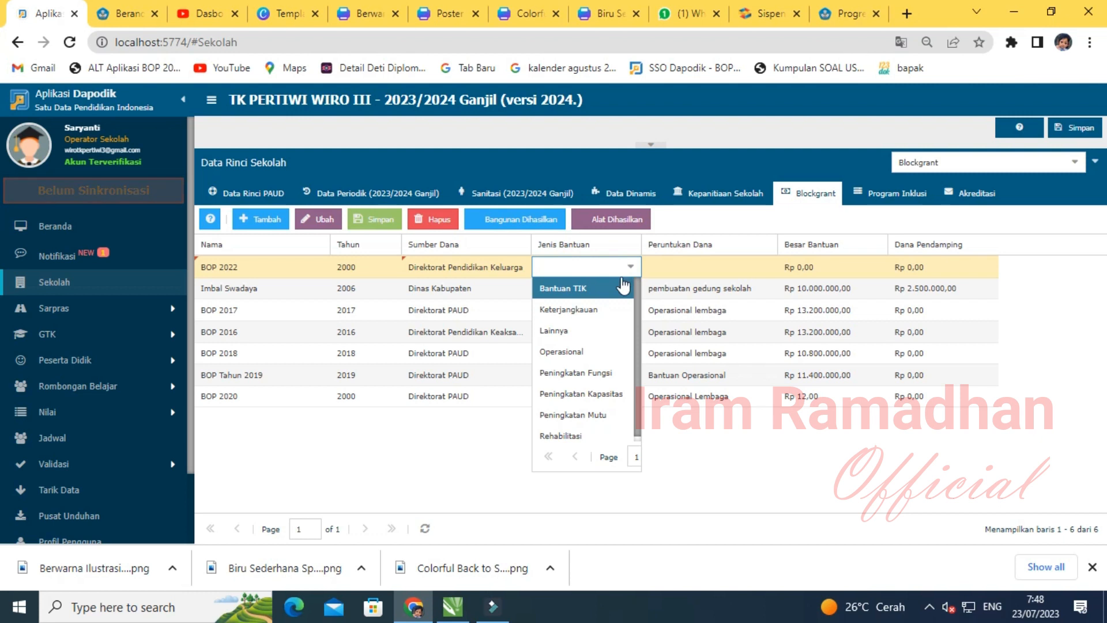
left_click(599, 353)
left_click(692, 267)
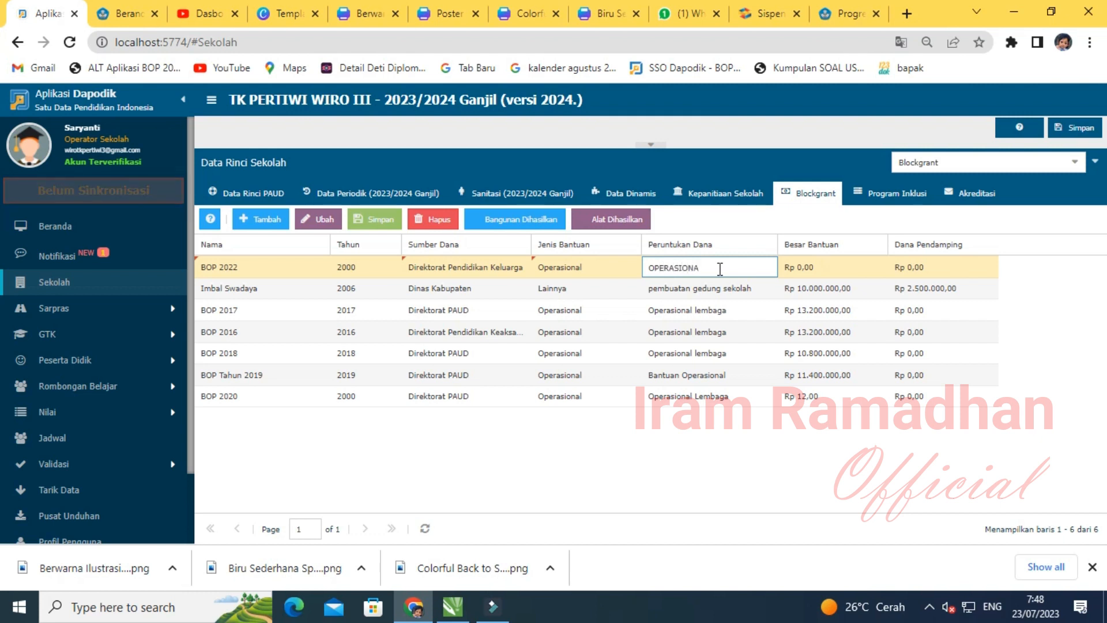
left_click(824, 270)
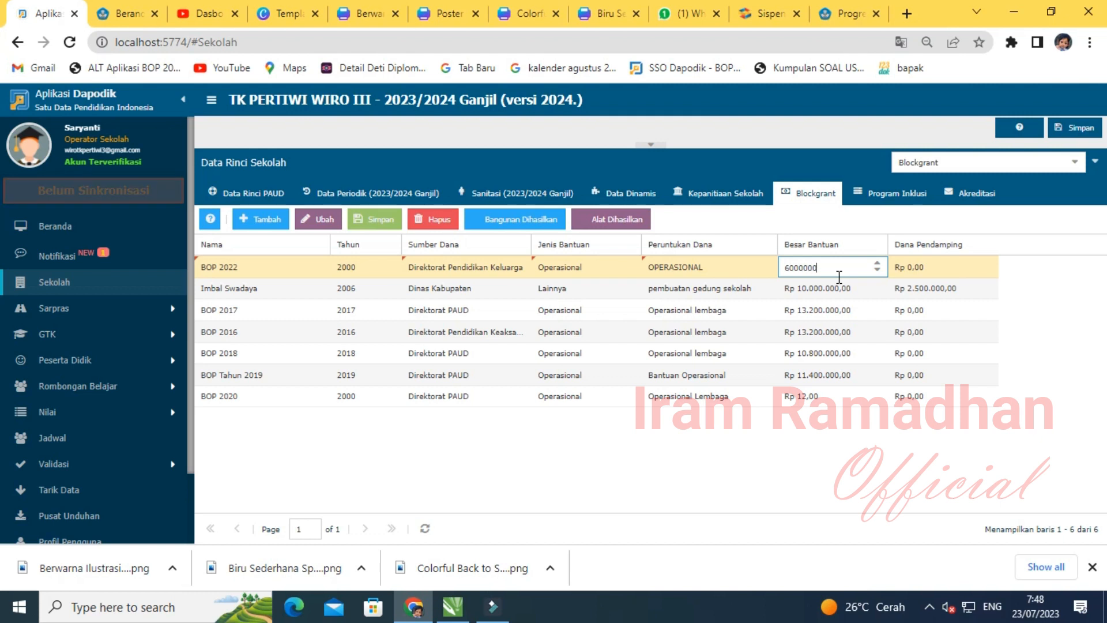
key("Return")
left_click(383, 219)
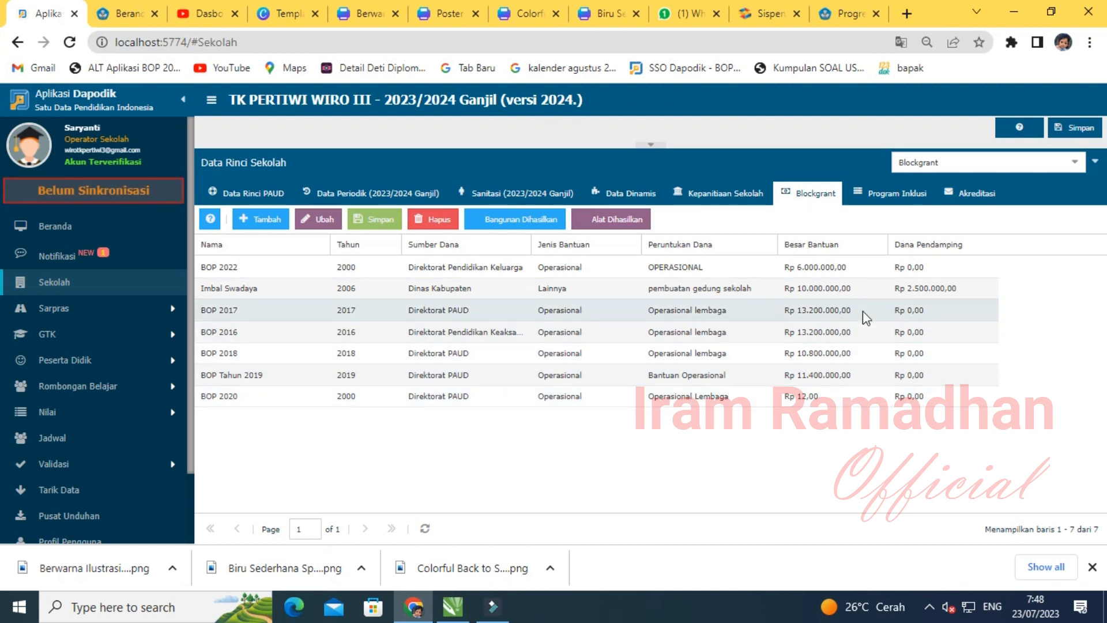
- Review the Program Inklusi records, then view the Akreditasi record showing grade A from BAN
left_click(905, 196)
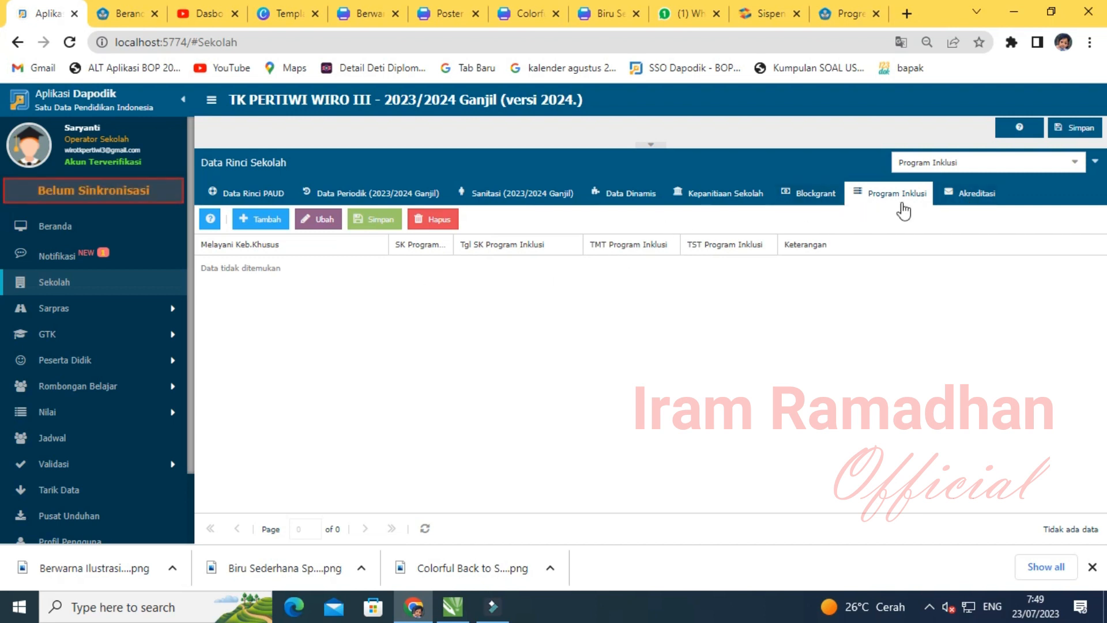
left_click(972, 196)
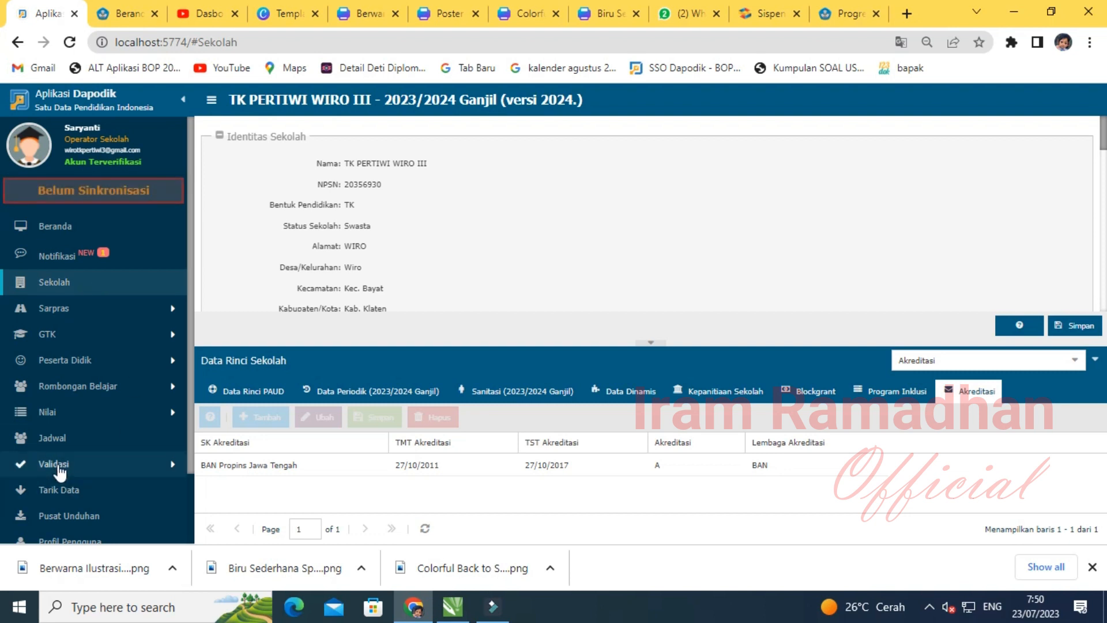
left_click(115, 465)
- Run Validasi Lokal and refresh it to confirm Warning 0 and Invalid 0
left_click(110, 490)
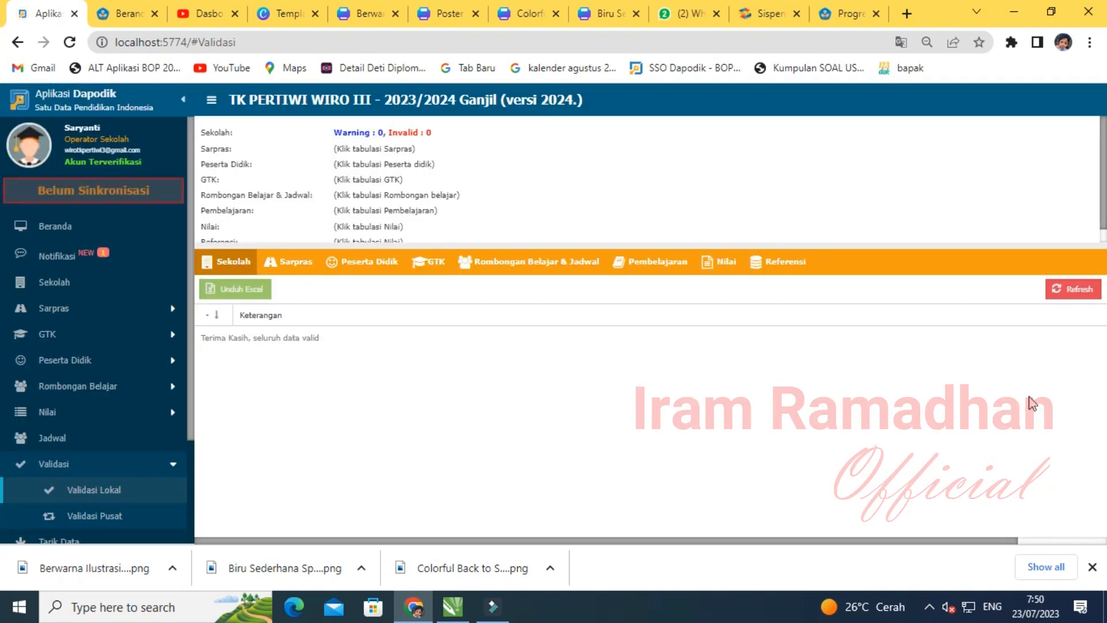
left_click(1083, 292)
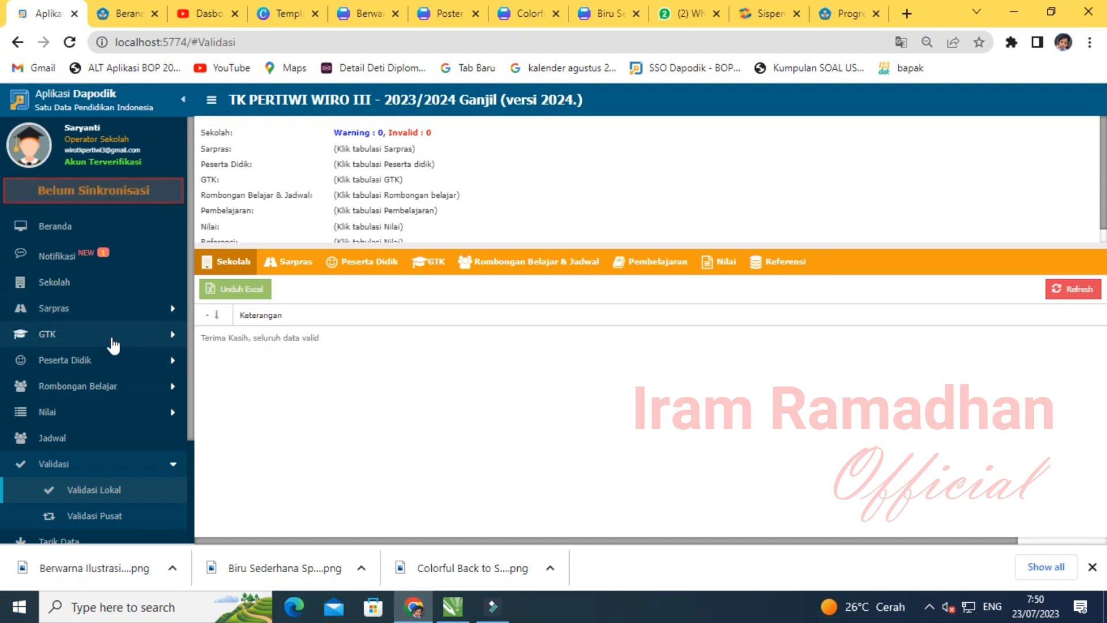
left_click(68, 310)
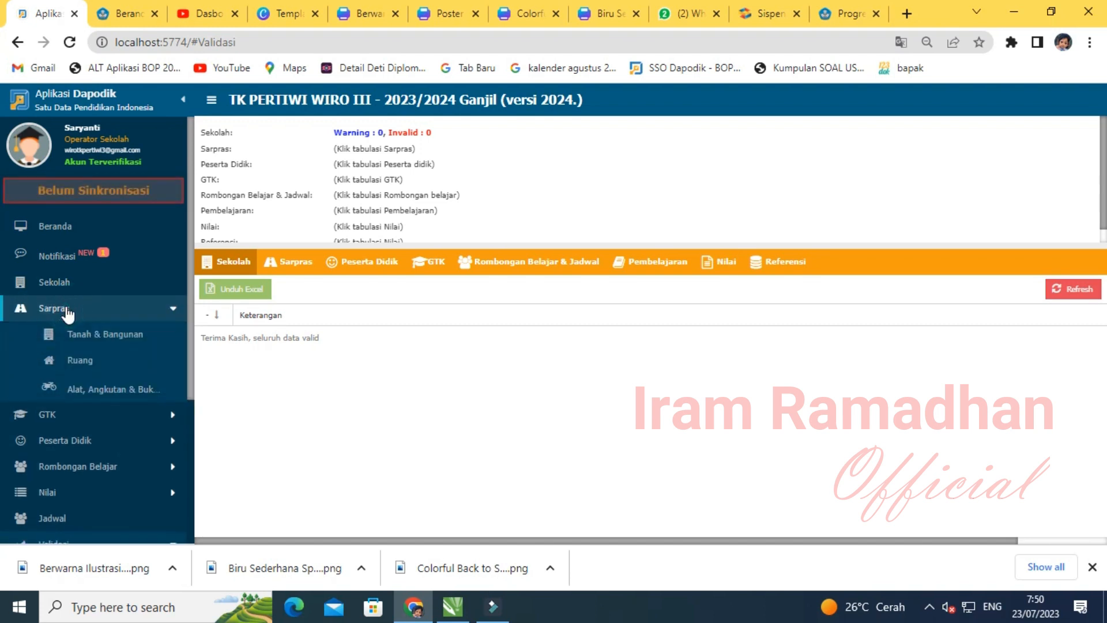
- Copy the periodic land, building, room and equipment data from 2022/2023 semester 2 into the current semester with Salin Data Periodik
left_click(89, 331)
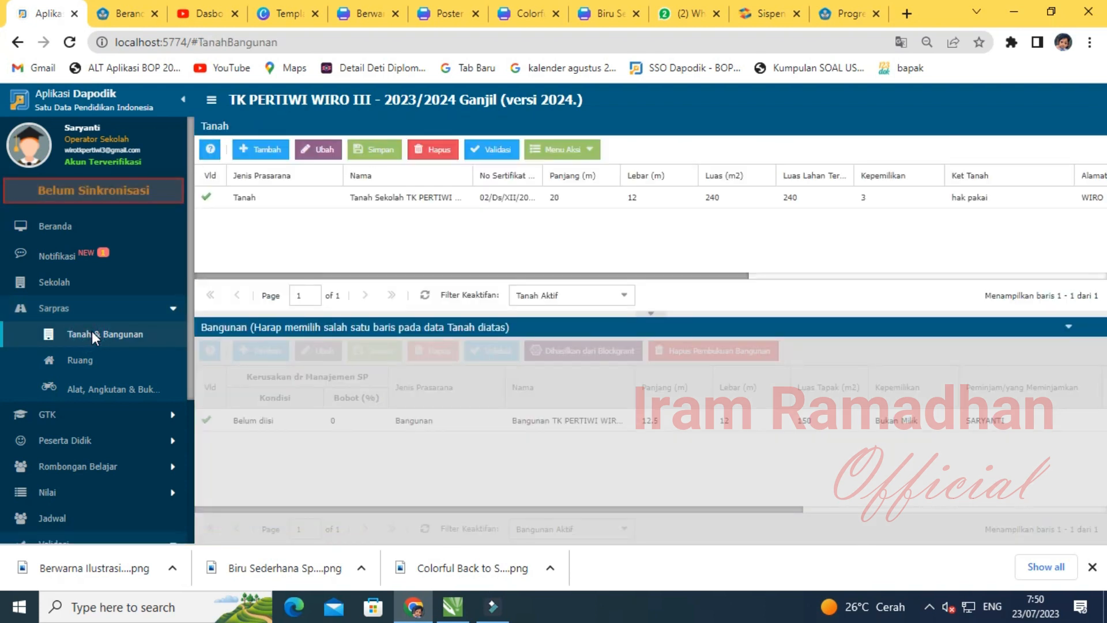
left_click(574, 151)
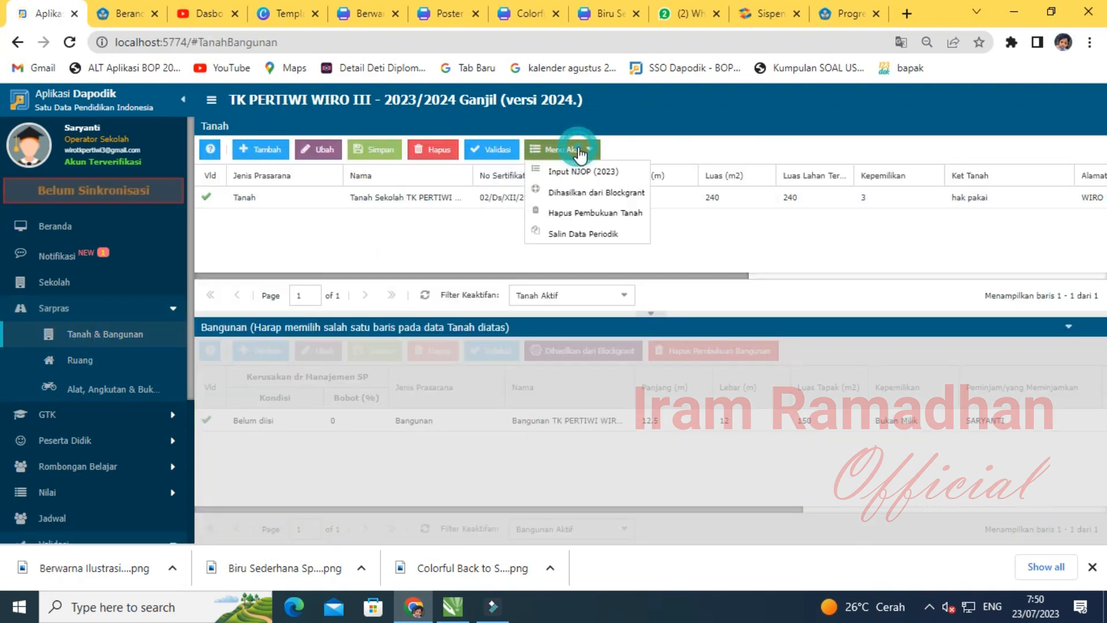
left_click(574, 233)
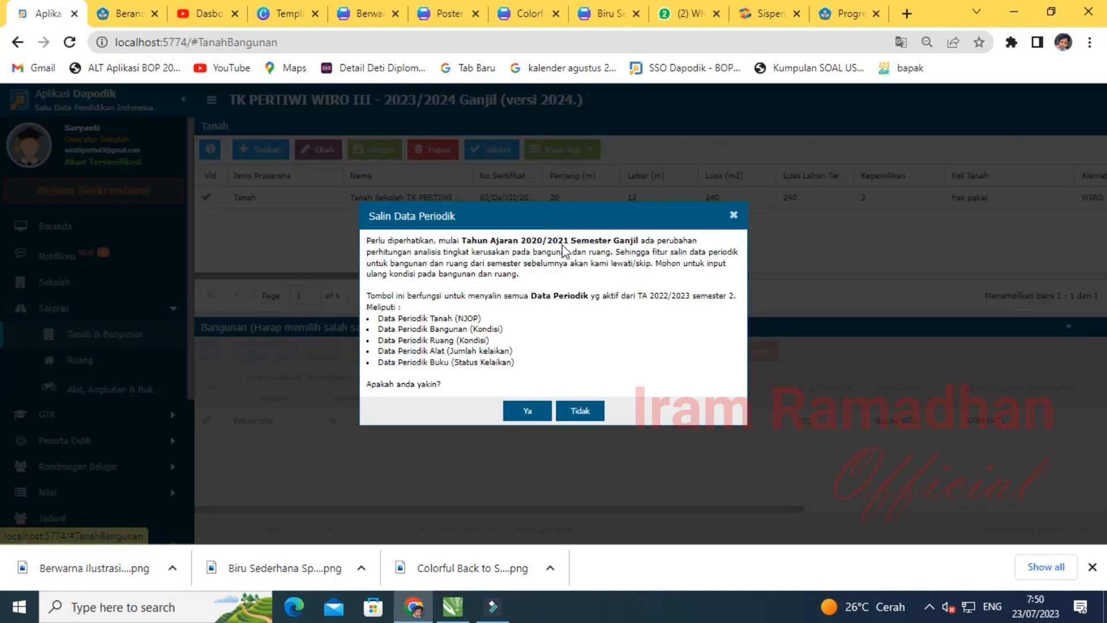
left_click(520, 410)
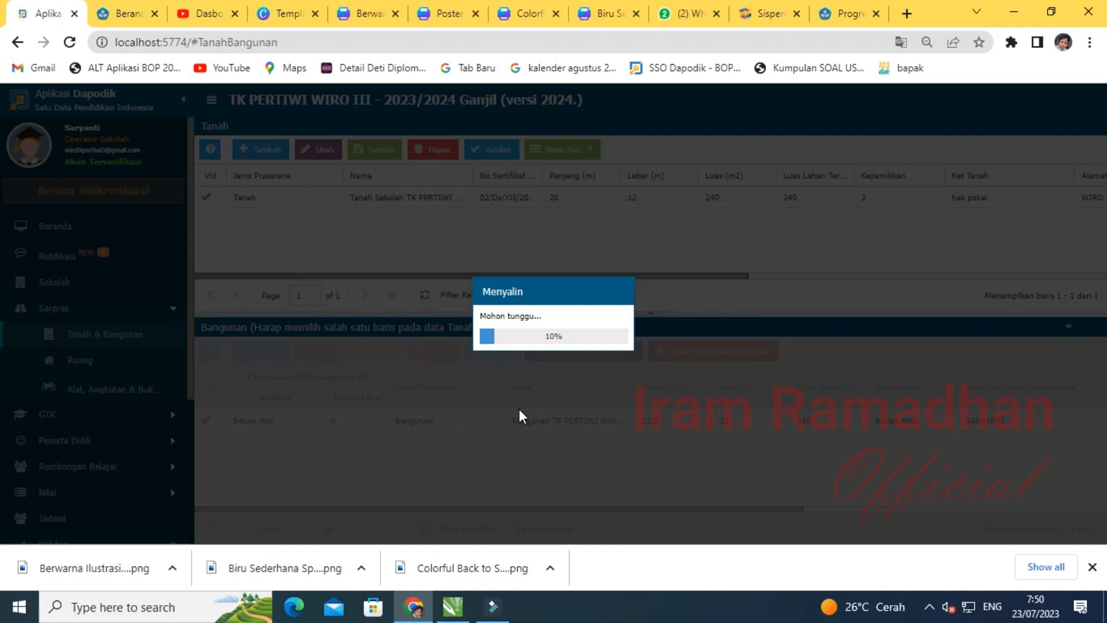
left_click(551, 363)
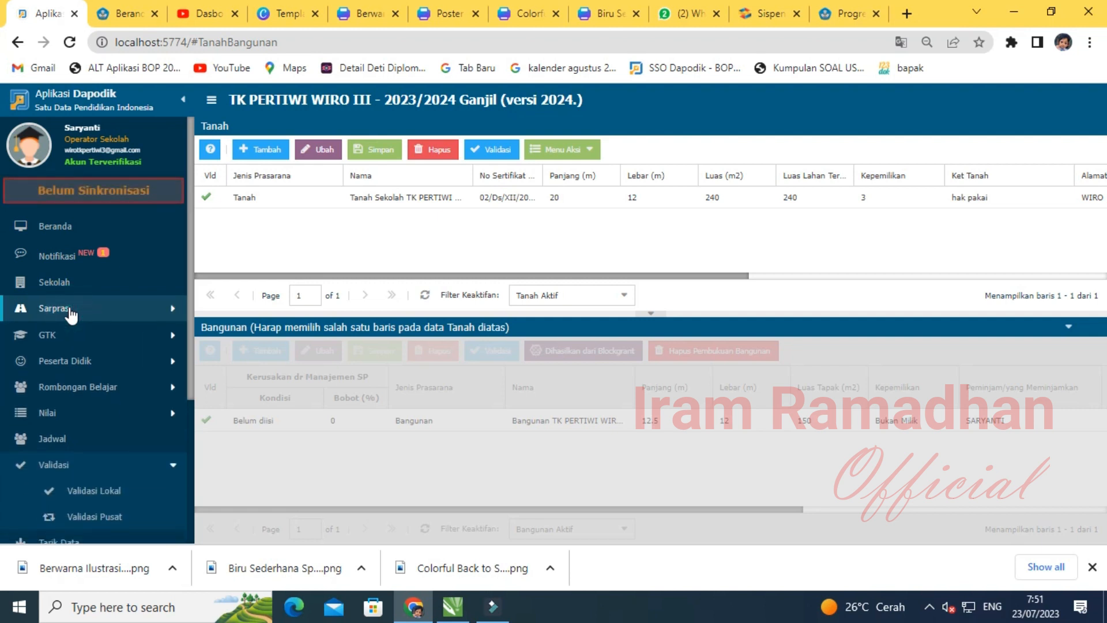
- Refresh the Sarpras validation in Validasi Lokal to show the Kamar mandi/WC missing-sub-room warning
scroll(94, 415, "down", 2)
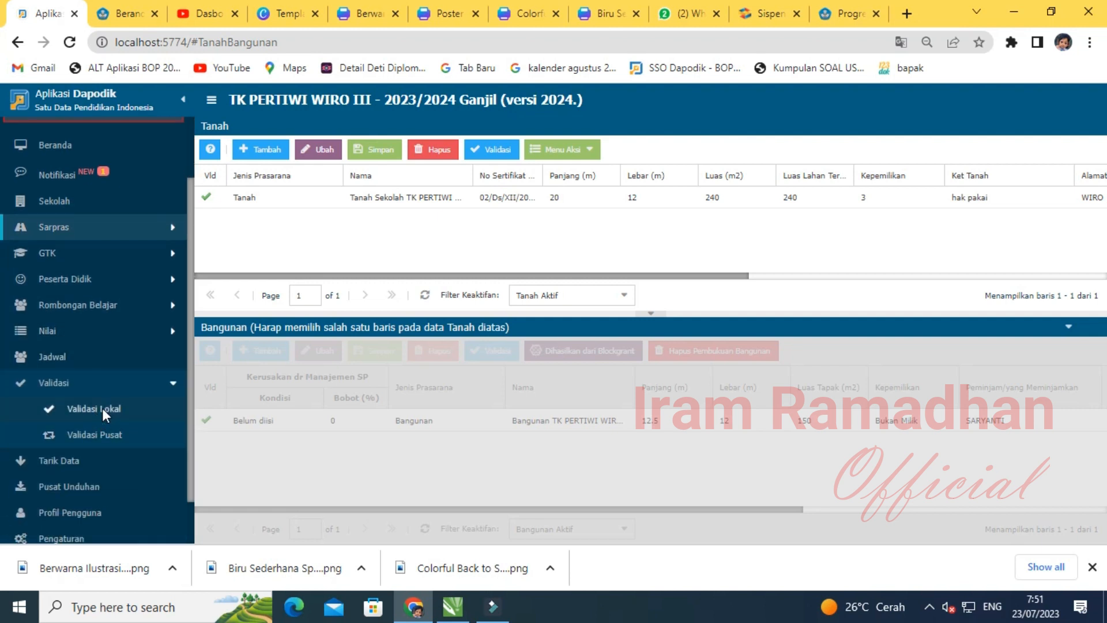
left_click(102, 407)
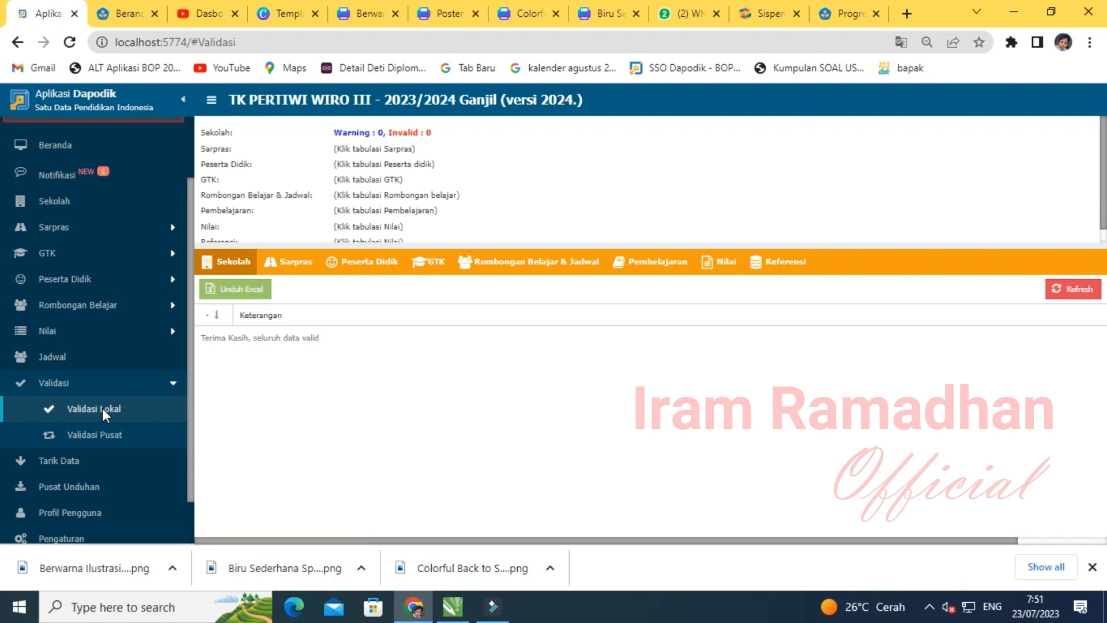
left_click(290, 261)
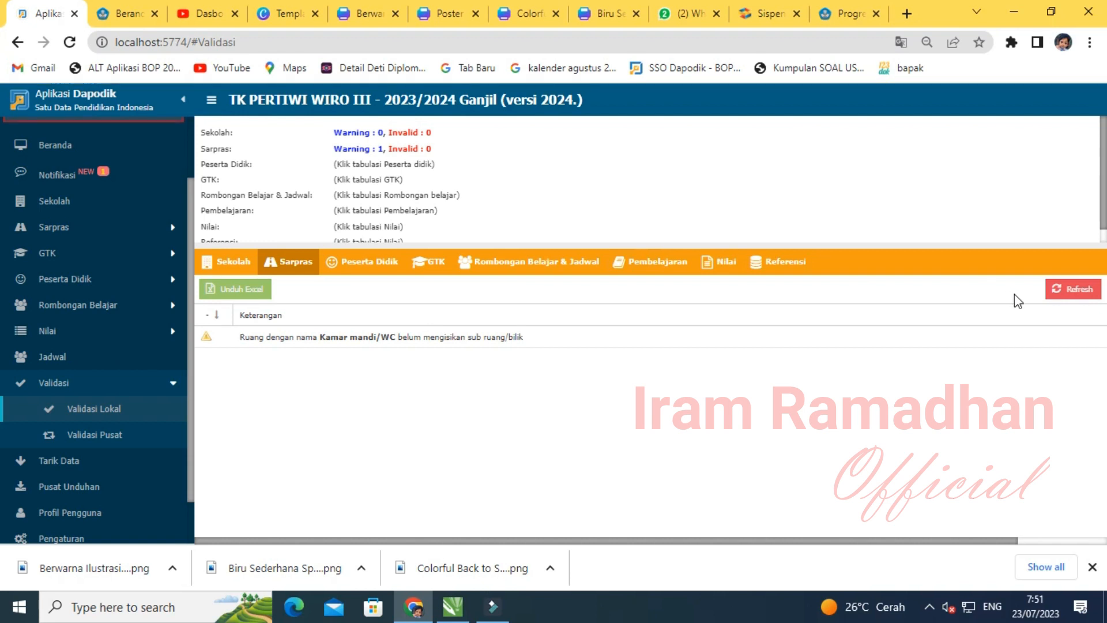
left_click(1069, 289)
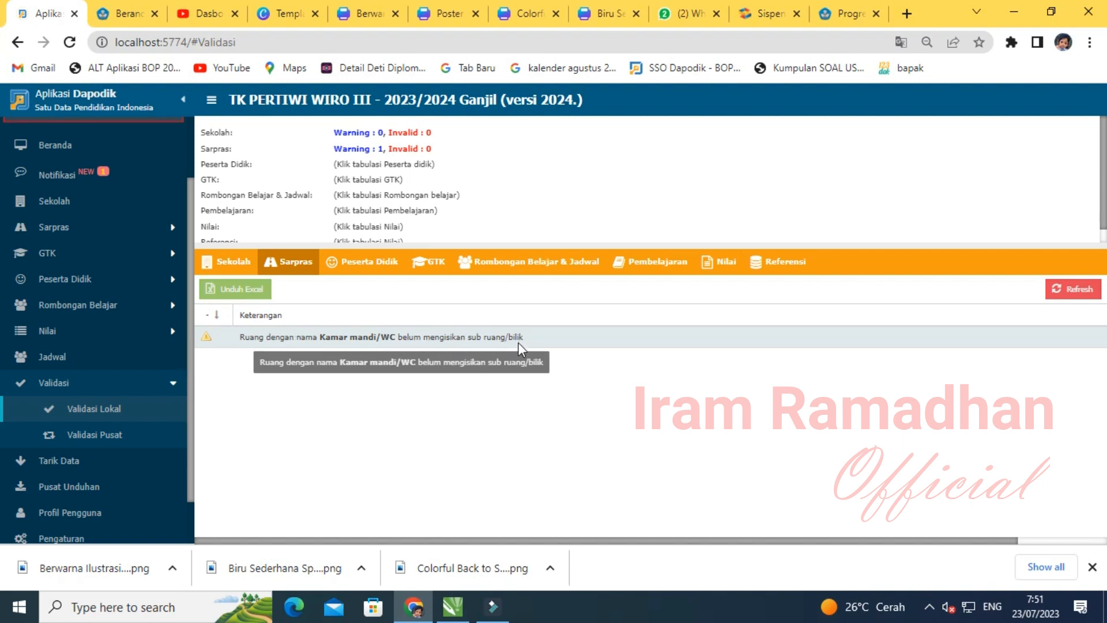
scroll(36, 322, "up", 2)
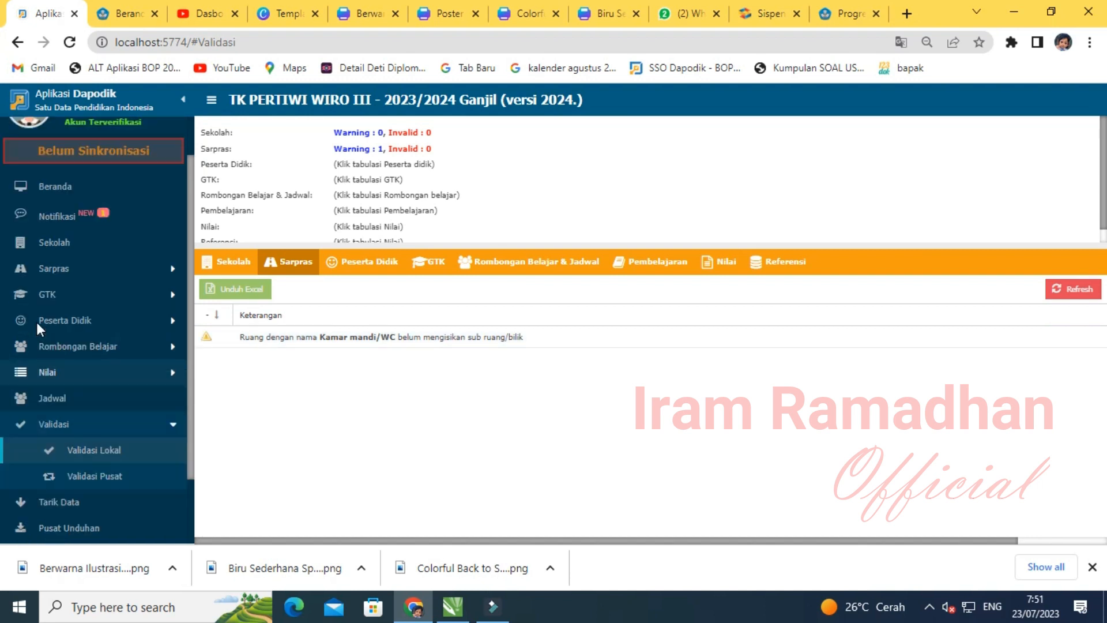
- Select the Kamar mandi/WC room under Bangunan and list its Sub Ruang/Bilik entries
left_click(56, 315)
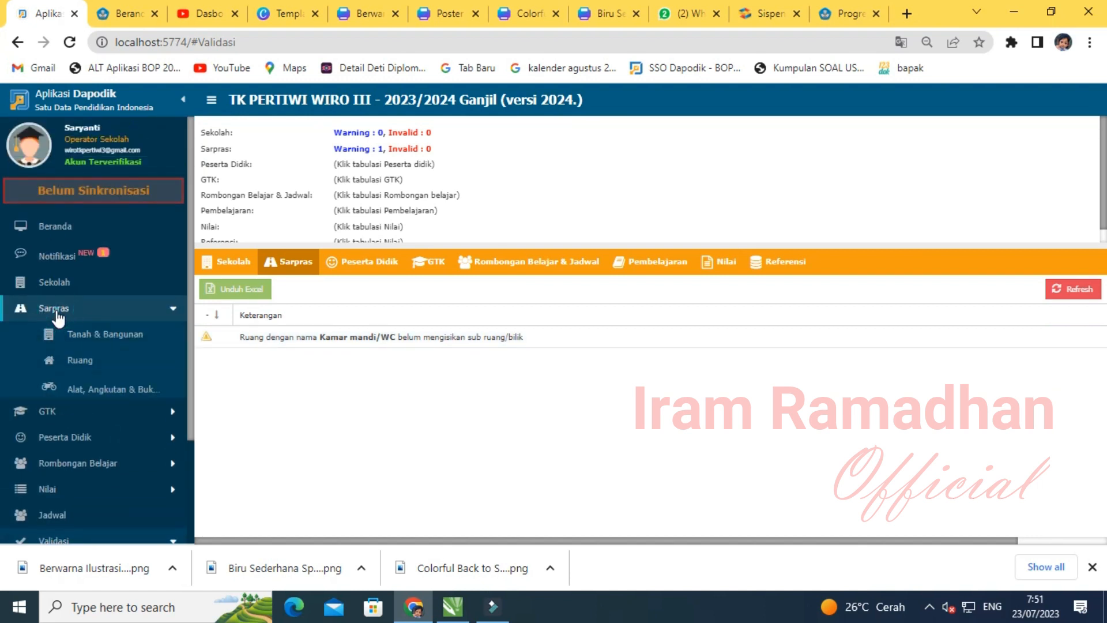
left_click(85, 361)
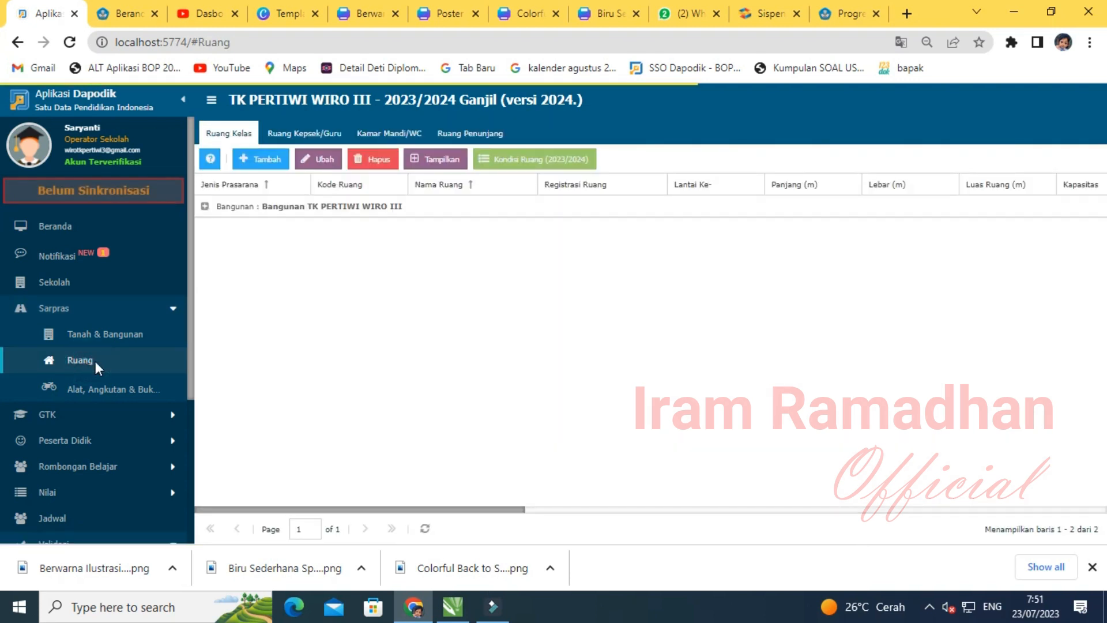
left_click(390, 136)
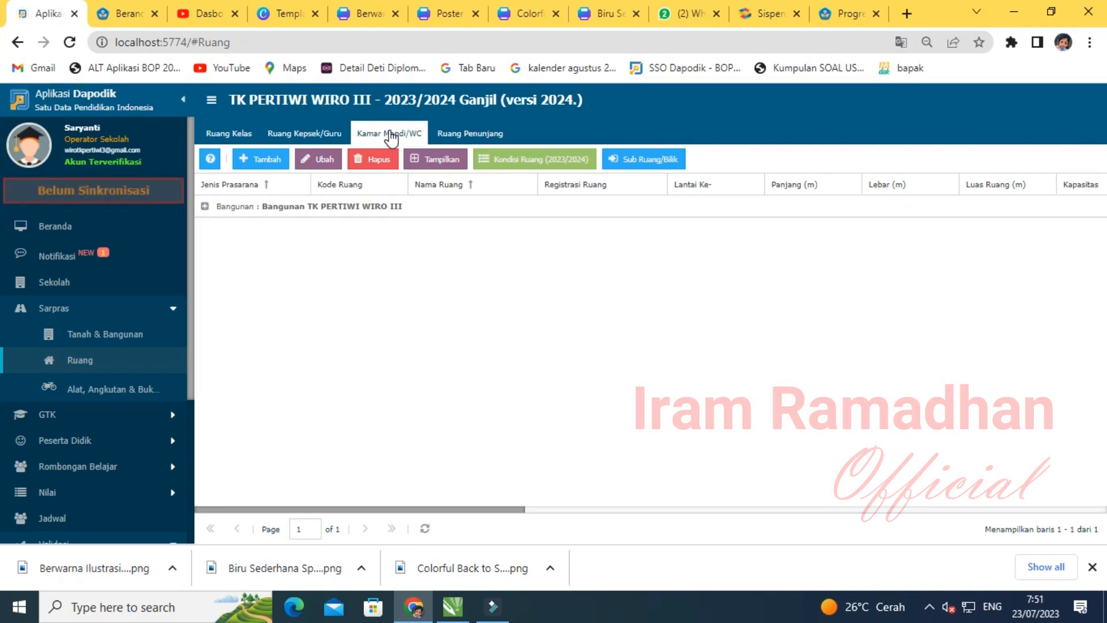
left_click(205, 206)
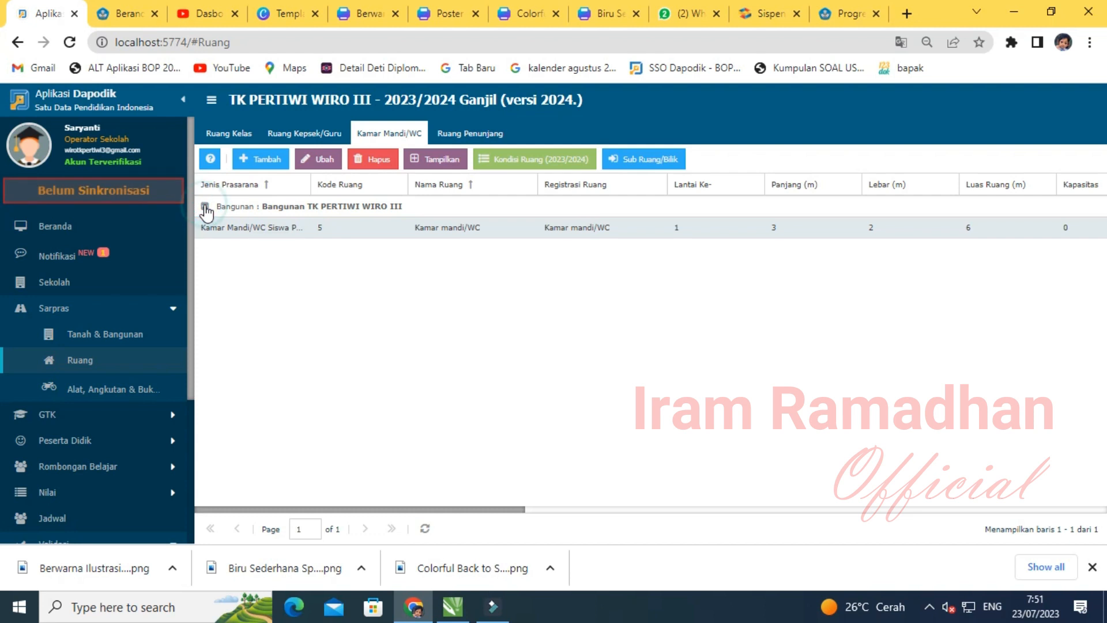
left_click(273, 232)
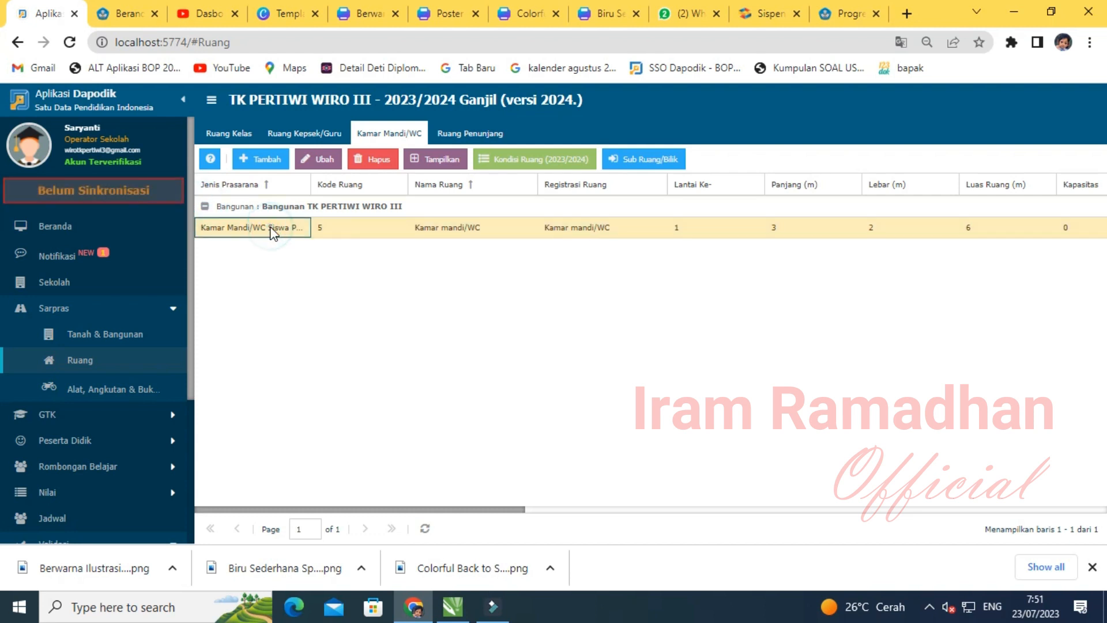
left_click(654, 166)
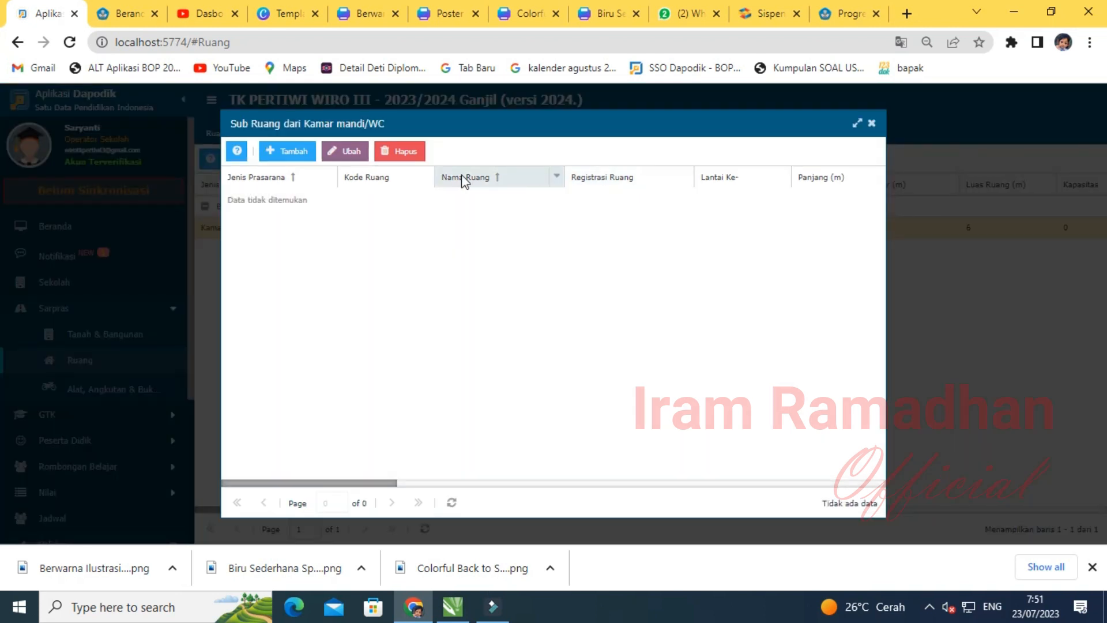
- Start a new Bilik Siswa Perempuan sub-room with code 003 named KAMAR MANDI/WC PEREMPUAN
left_click(288, 157)
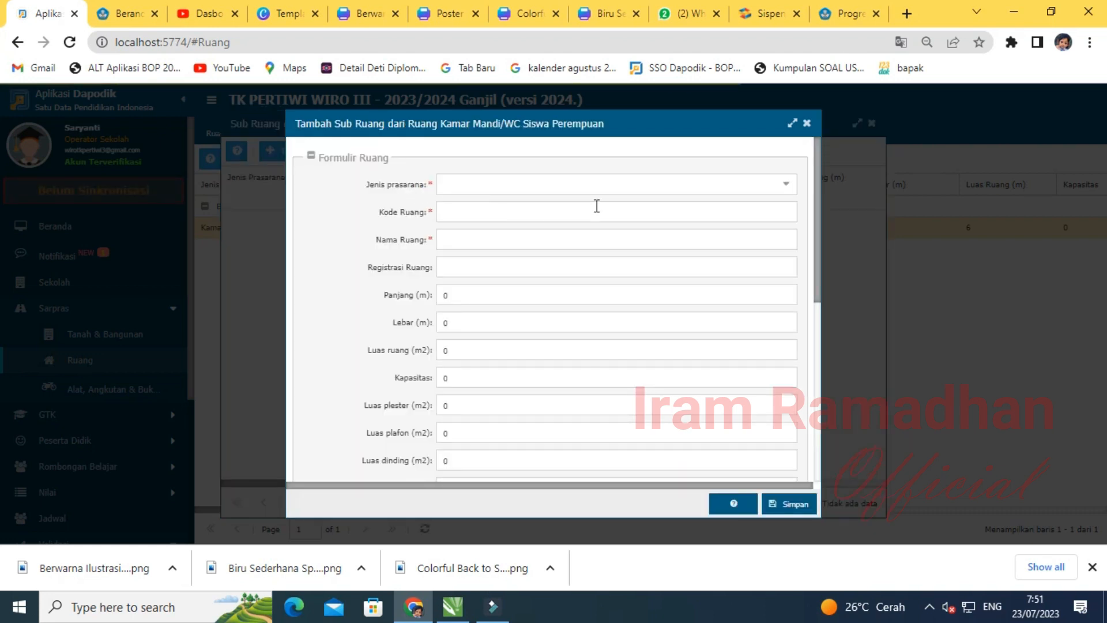
left_click(789, 186)
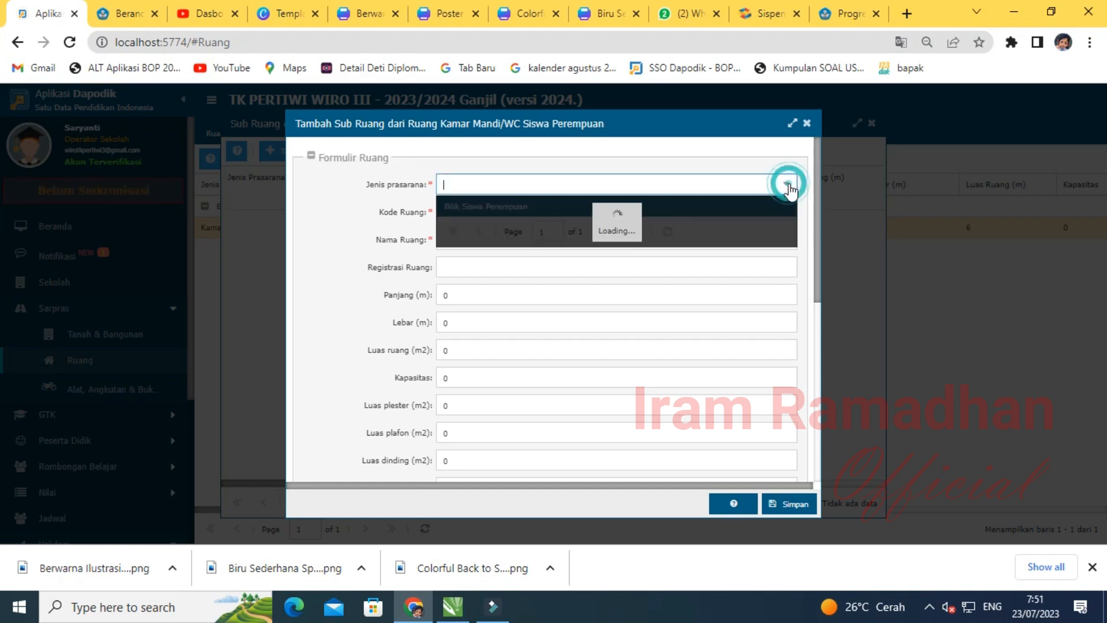
left_click(465, 208)
left_click(470, 210)
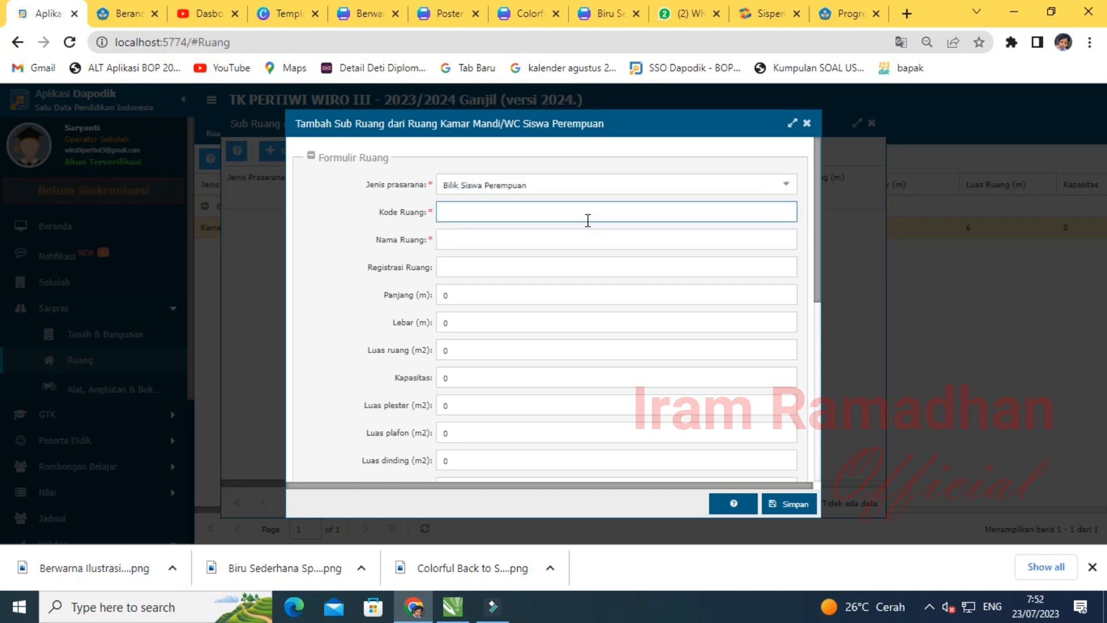
type("003")
left_click(499, 244)
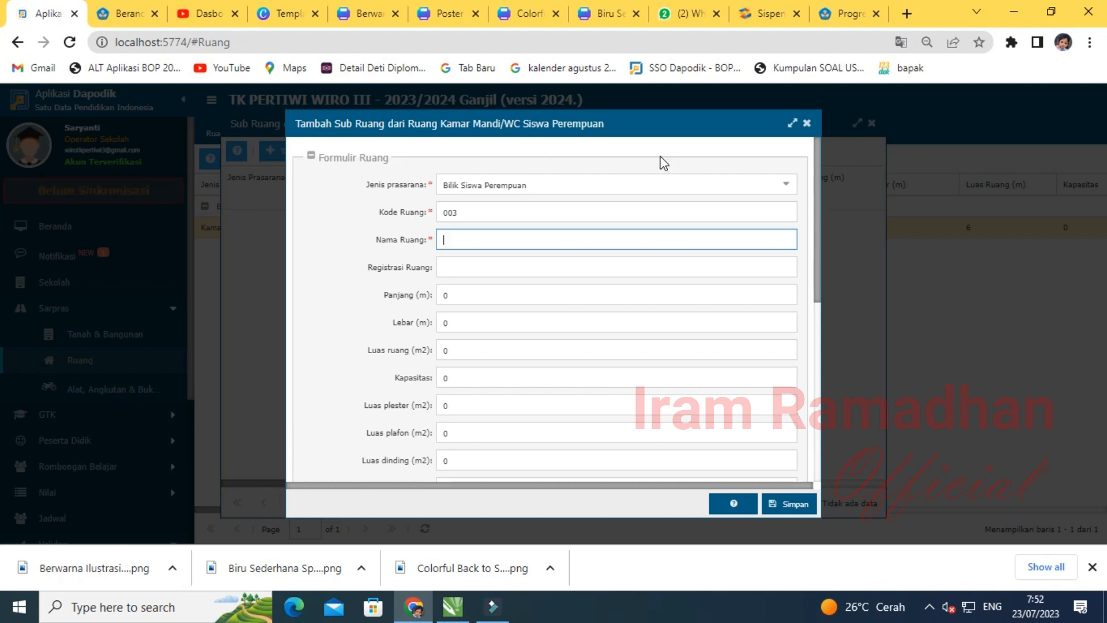
type("KAMAR MANDI/WC PEREMPUAN")
- Enter registration KM003 and 1.5 × 1.5 m dimensions (2.25 m²), then save the sub-room
left_click(464, 263)
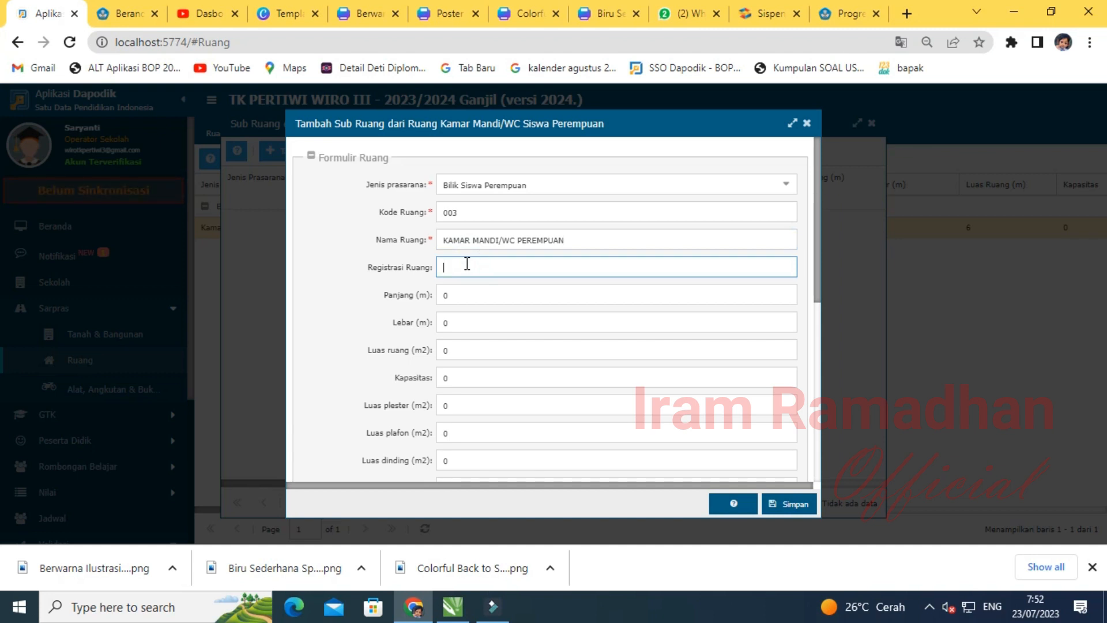
type("L")
left_click(455, 303)
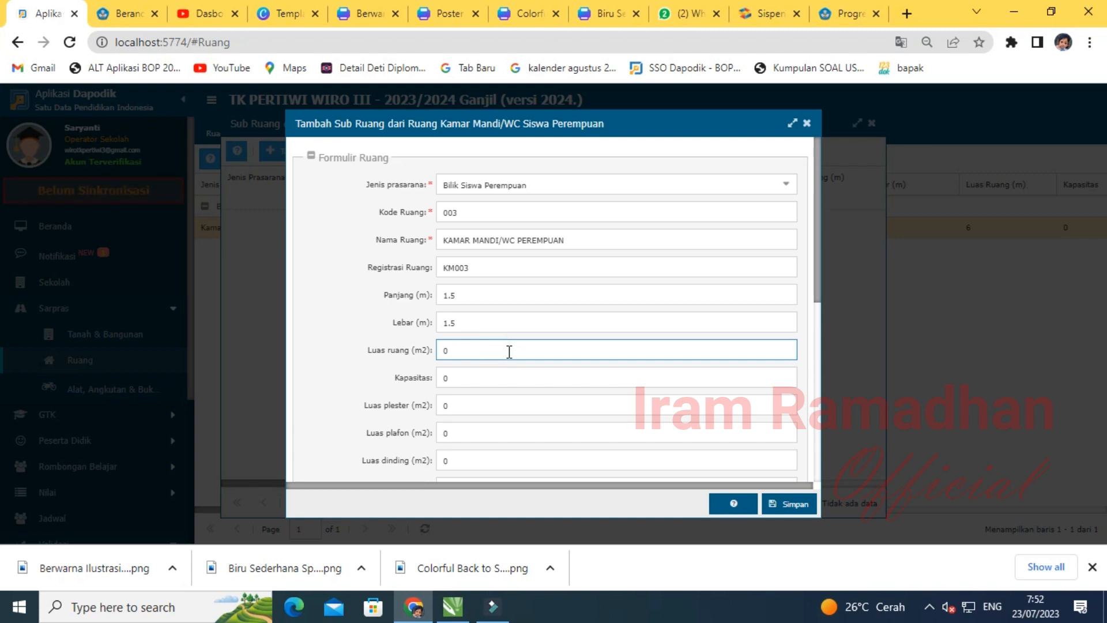
key("Tab")
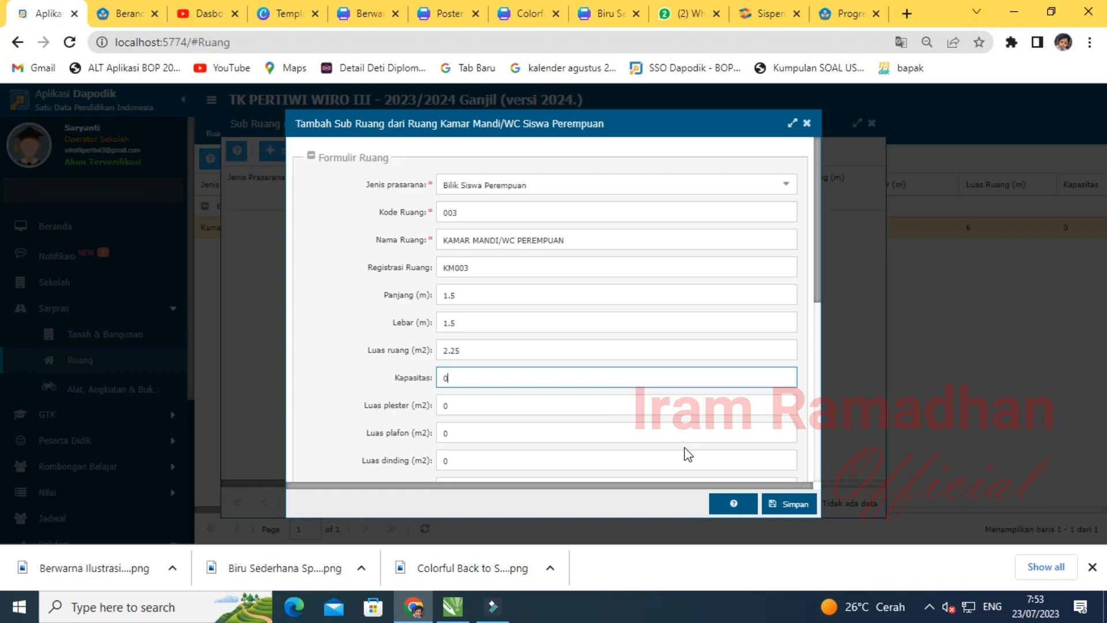
left_click(789, 510)
scroll(115, 439, "down", 3)
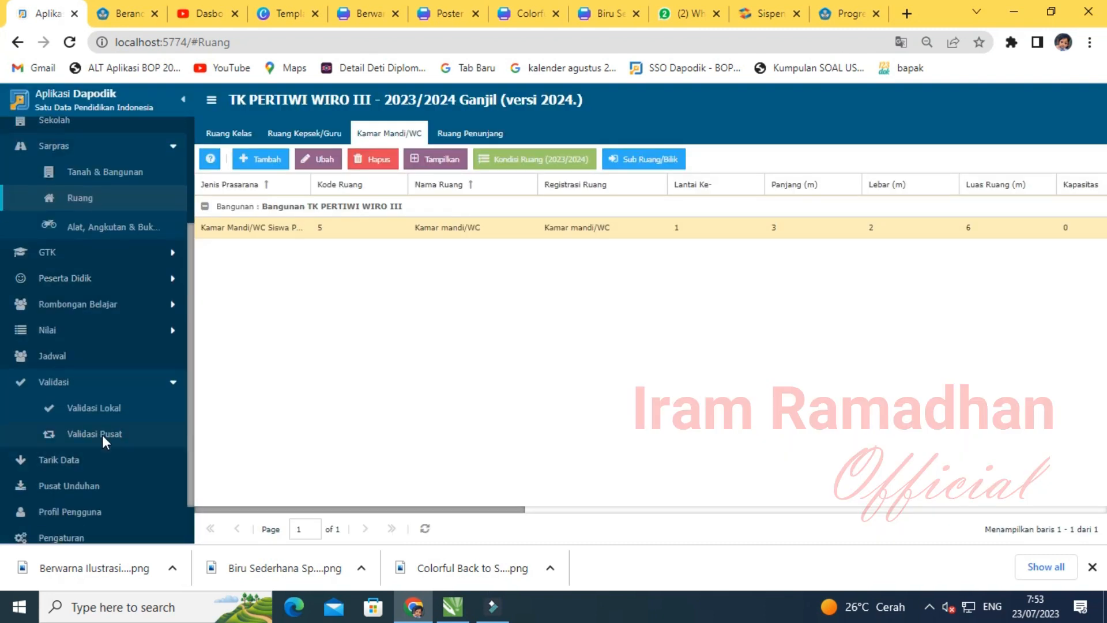
- Refresh Validasi Lokal to confirm Sarpras now reports 0 warnings and 0 invalid entries
left_click(106, 407)
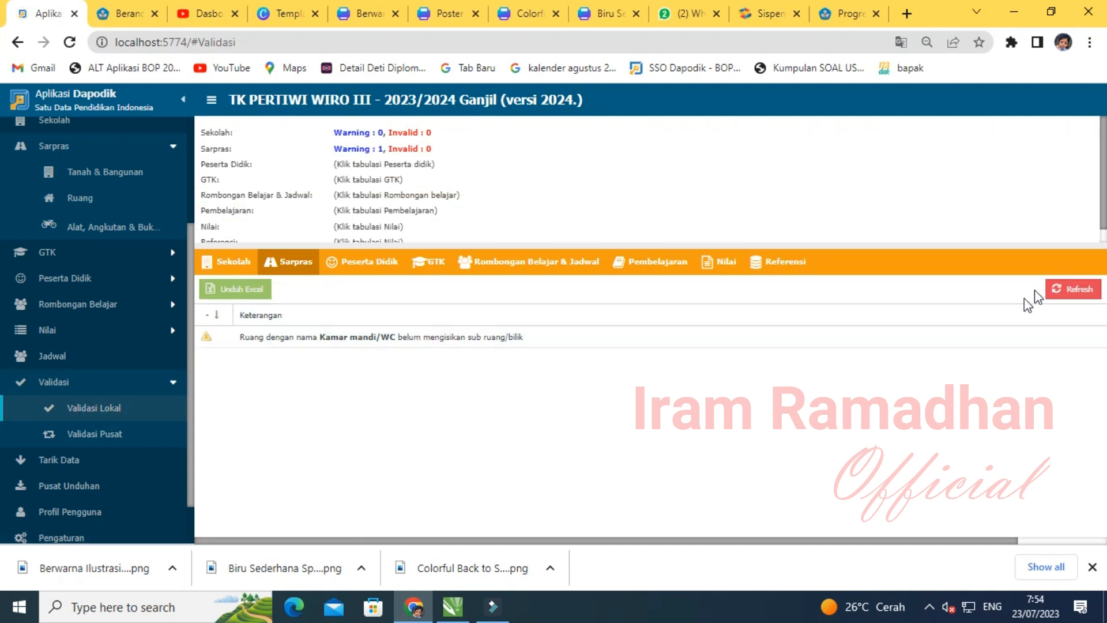
left_click(1055, 289)
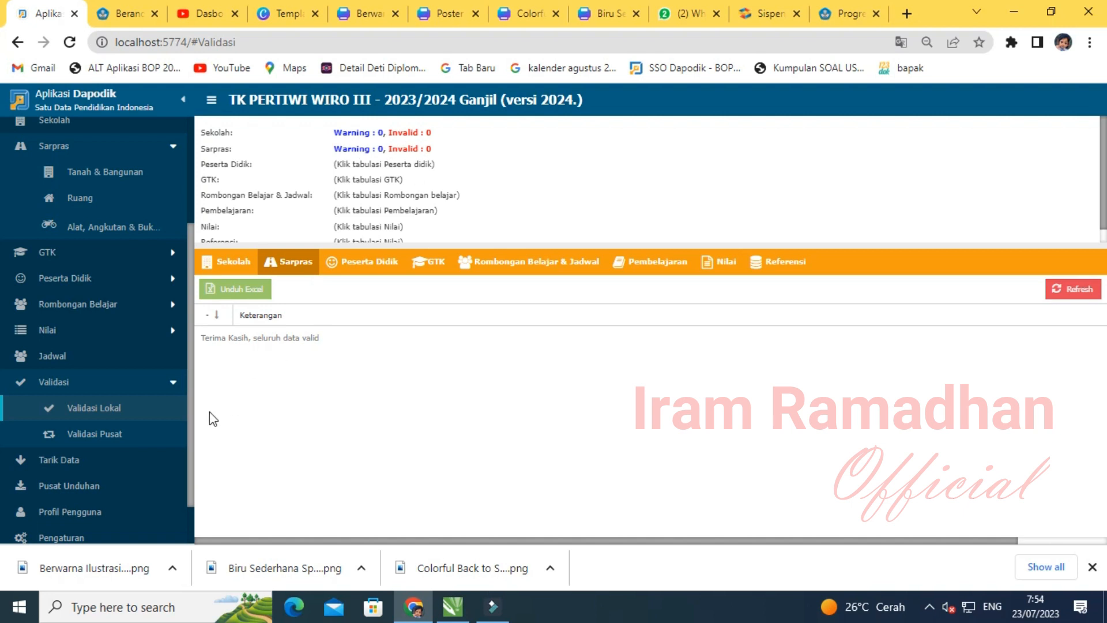
left_click(63, 386)
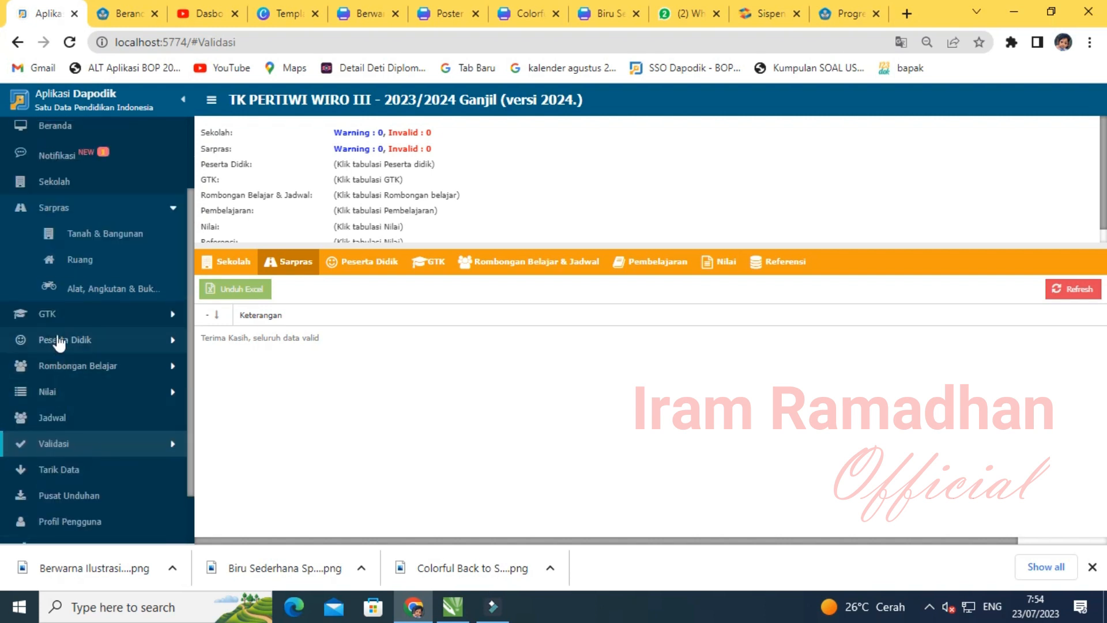
left_click(54, 208)
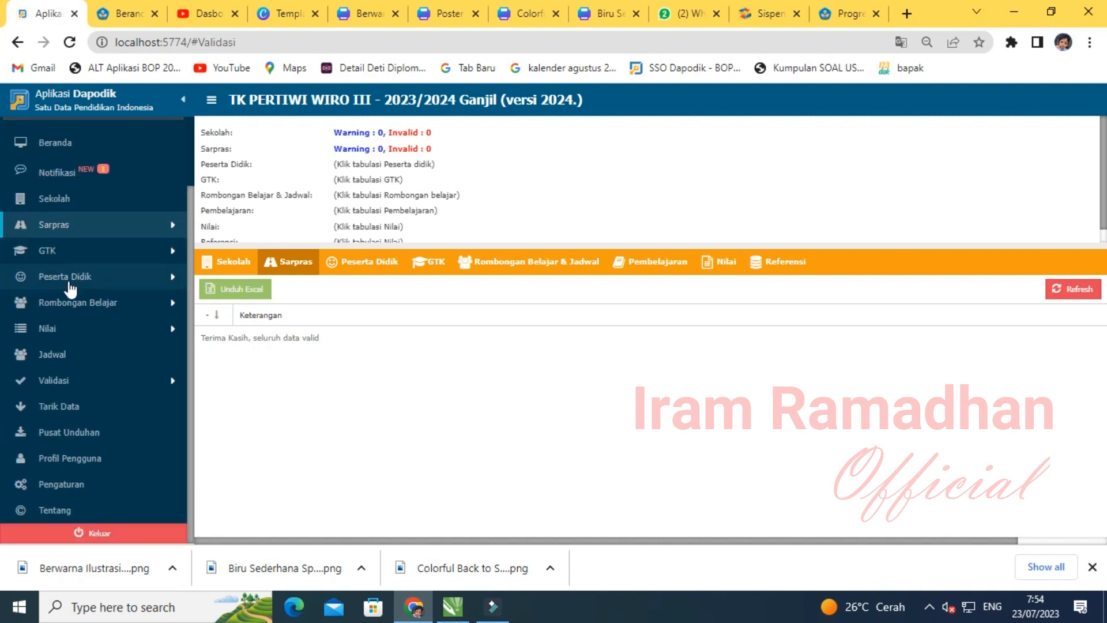
scroll(69, 288, "up", 2)
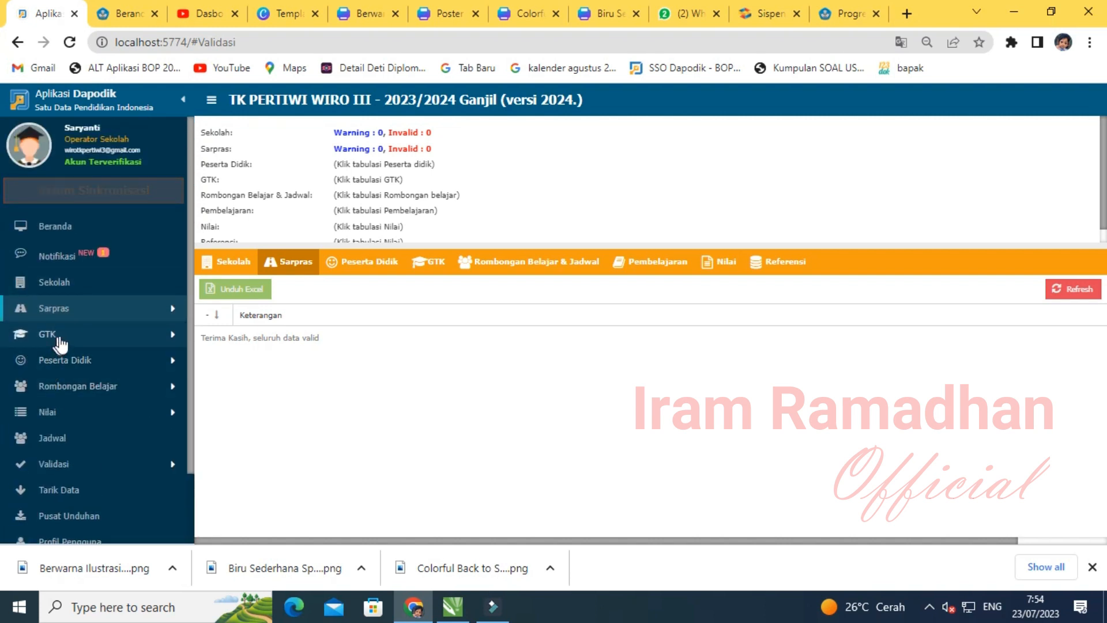
left_click(59, 338)
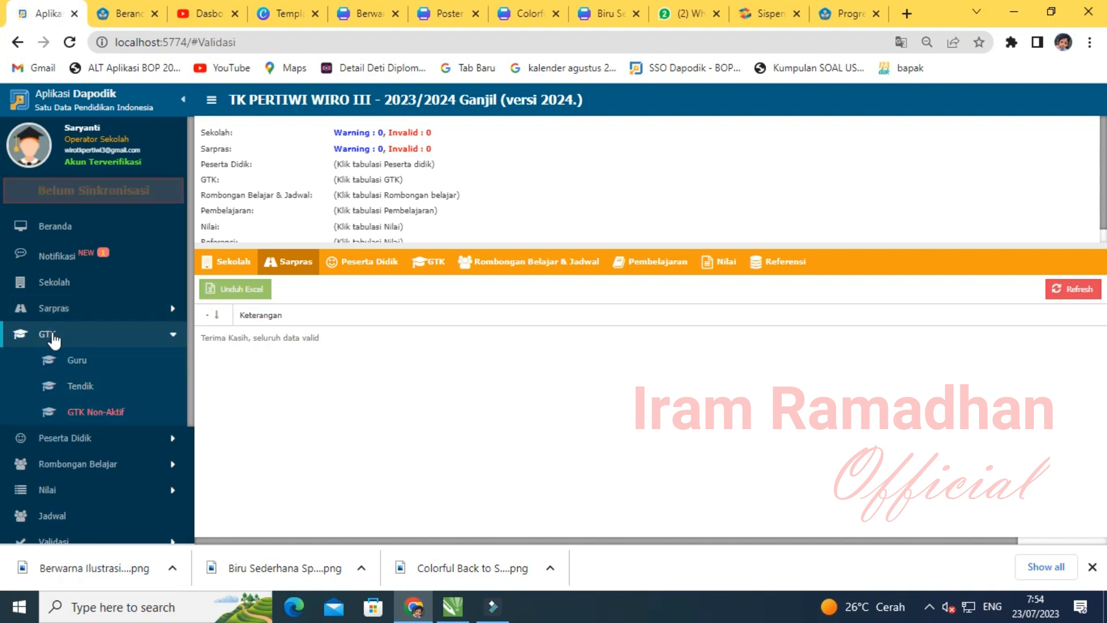
- Copy the 2022/2023 PTK assignments into the Guru list (Success 2, Error 0, Skipped 0)
left_click(51, 337)
left_click(51, 338)
left_click(78, 364)
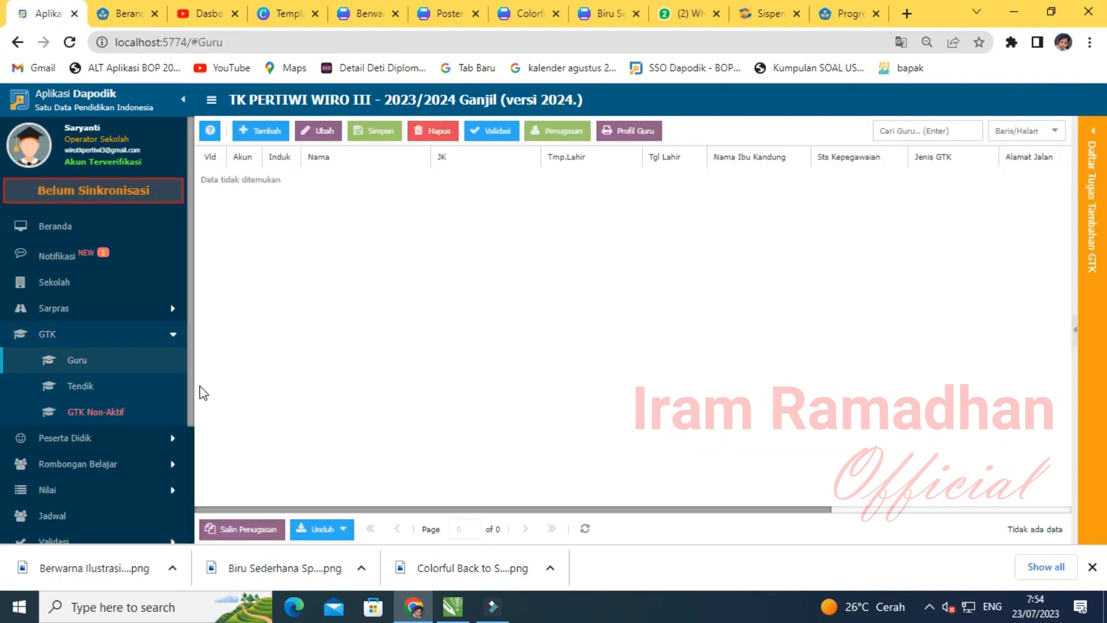
left_click(265, 532)
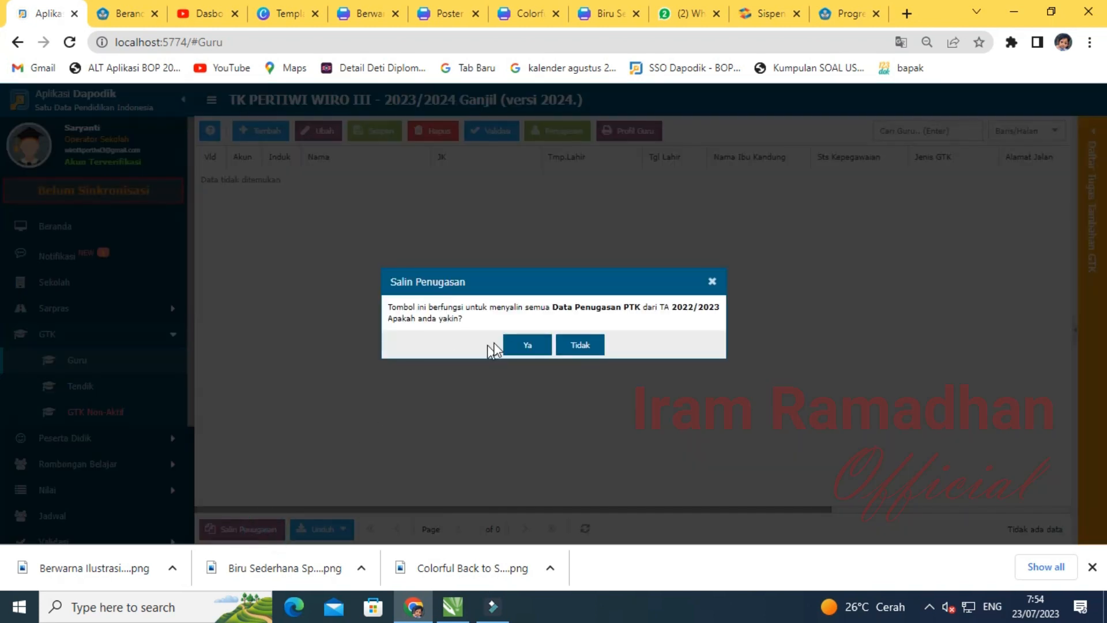
left_click(521, 342)
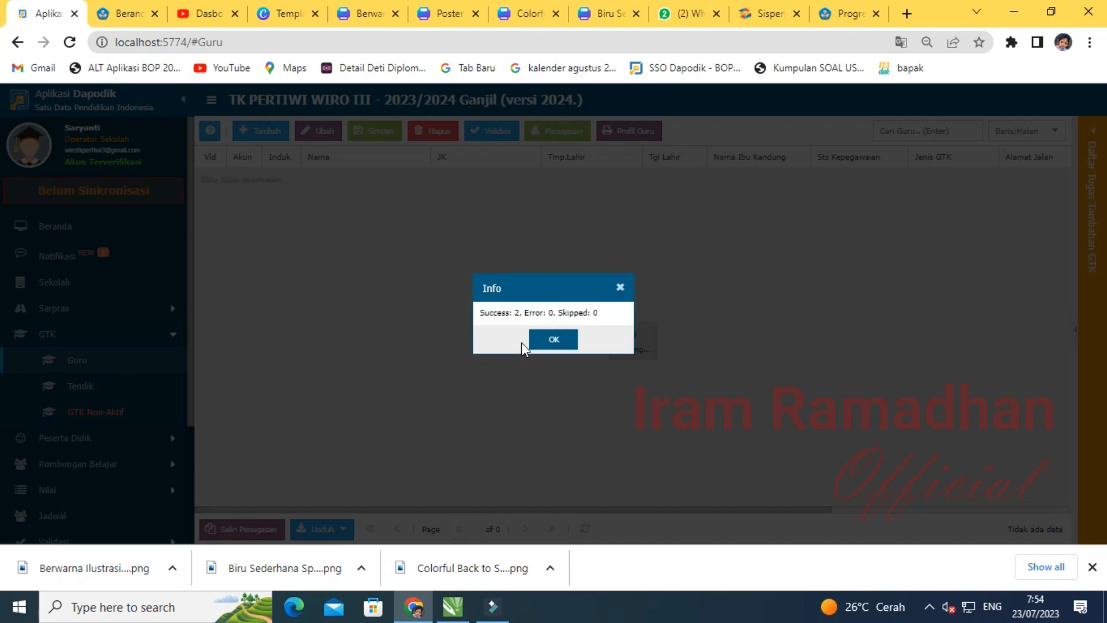
left_click(544, 346)
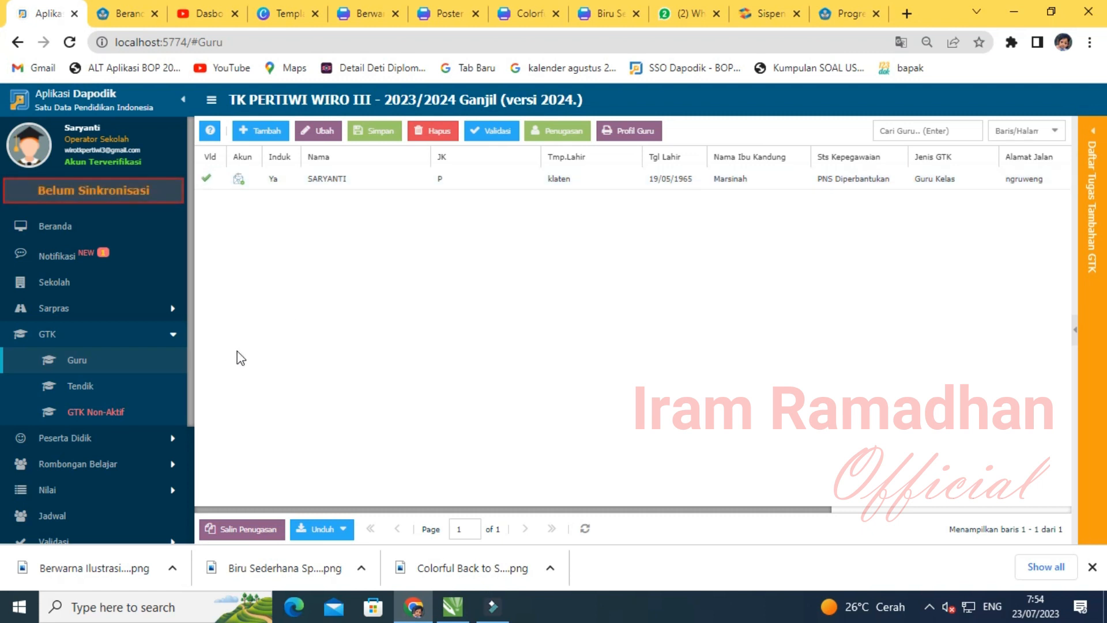
- Mark the Kepala Sekolah in Tendik as active for July in the assignment and save
left_click(84, 386)
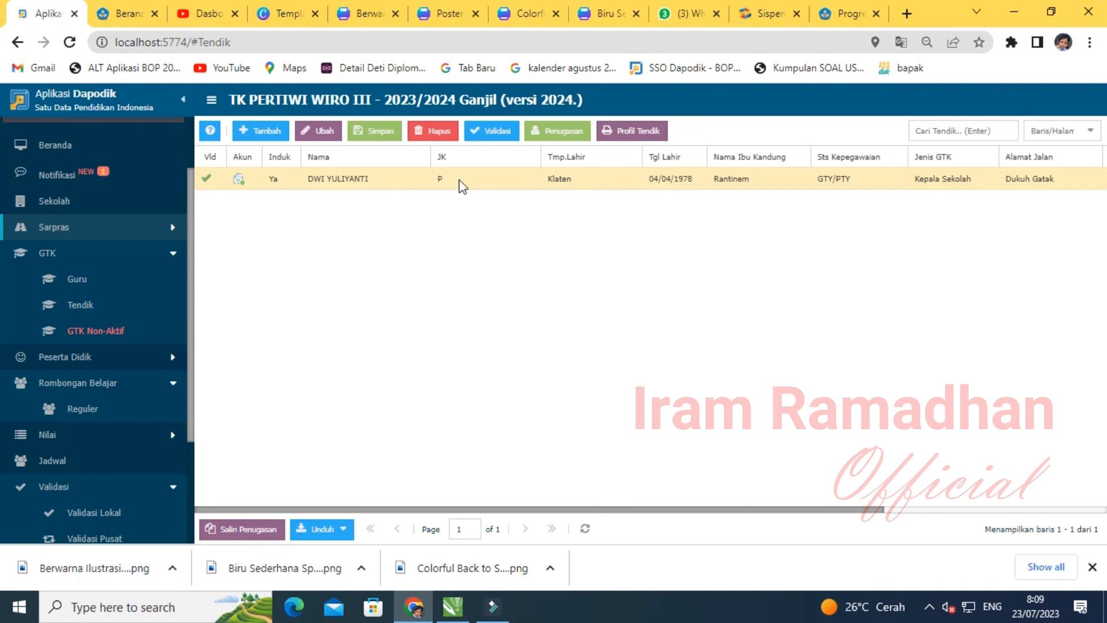
left_click(592, 179)
left_click(572, 135)
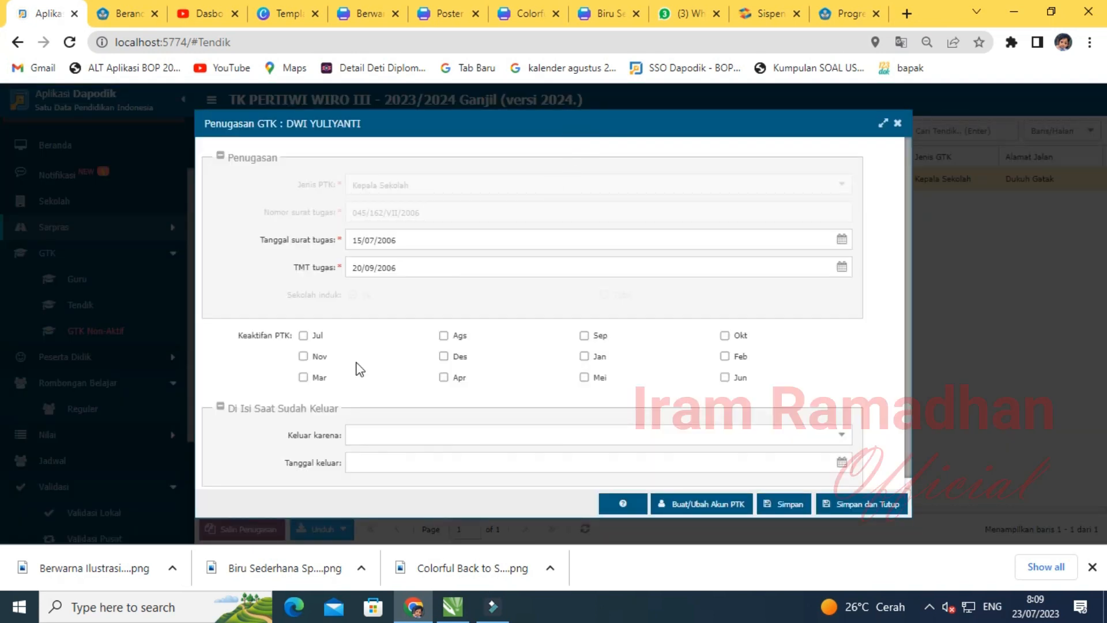
left_click(305, 336)
left_click(846, 504)
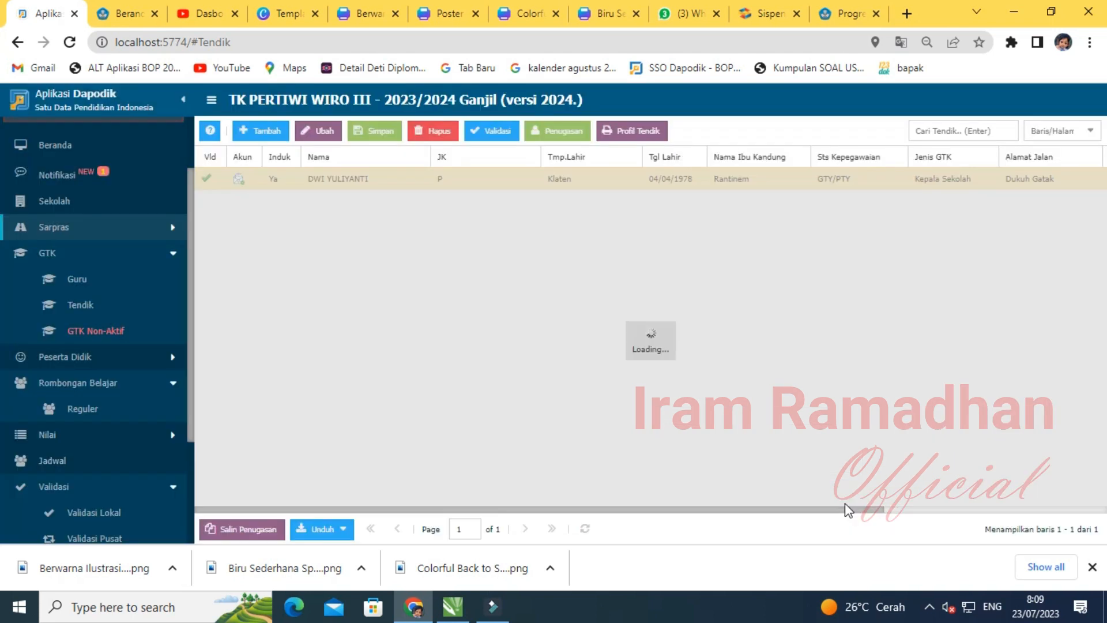
left_click(580, 334)
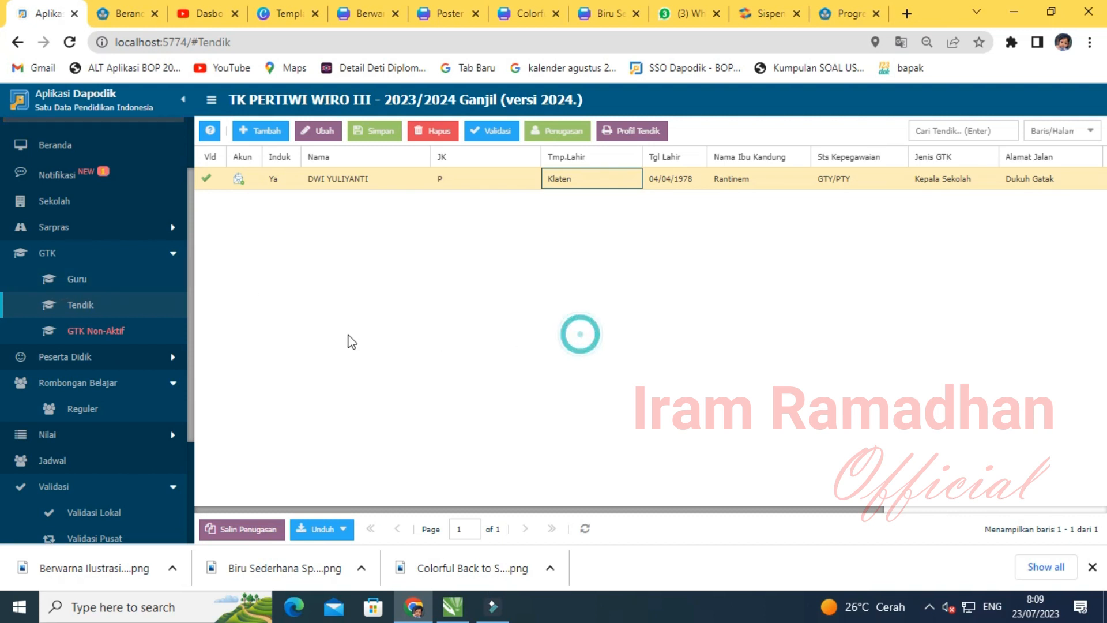
- Mark the class teacher in Guru as active for July in the assignment and save
left_click(84, 281)
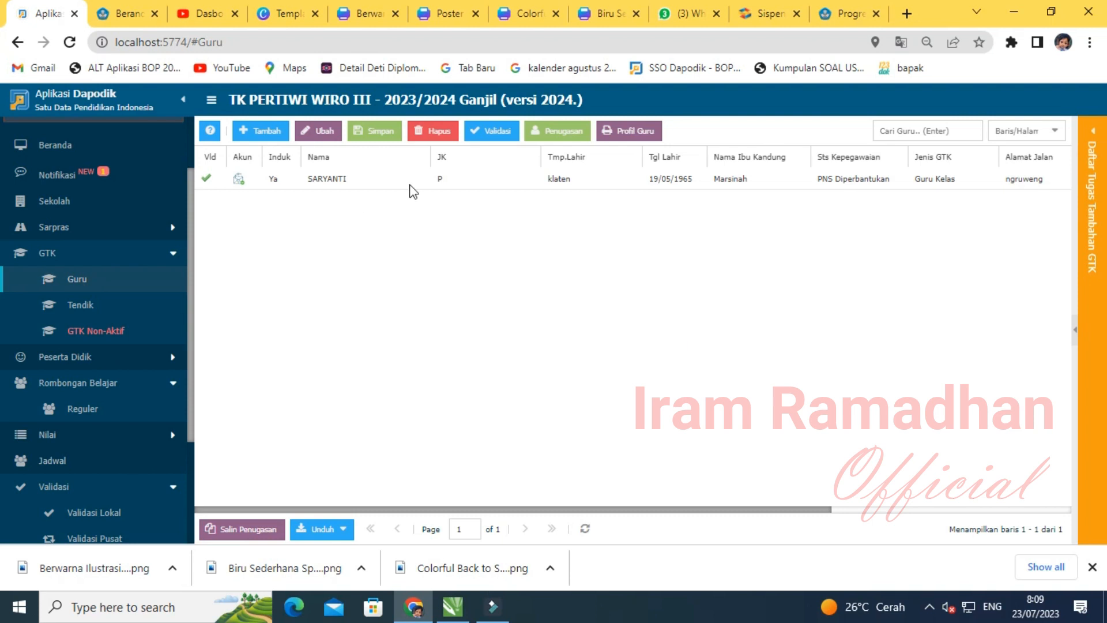
left_click(523, 178)
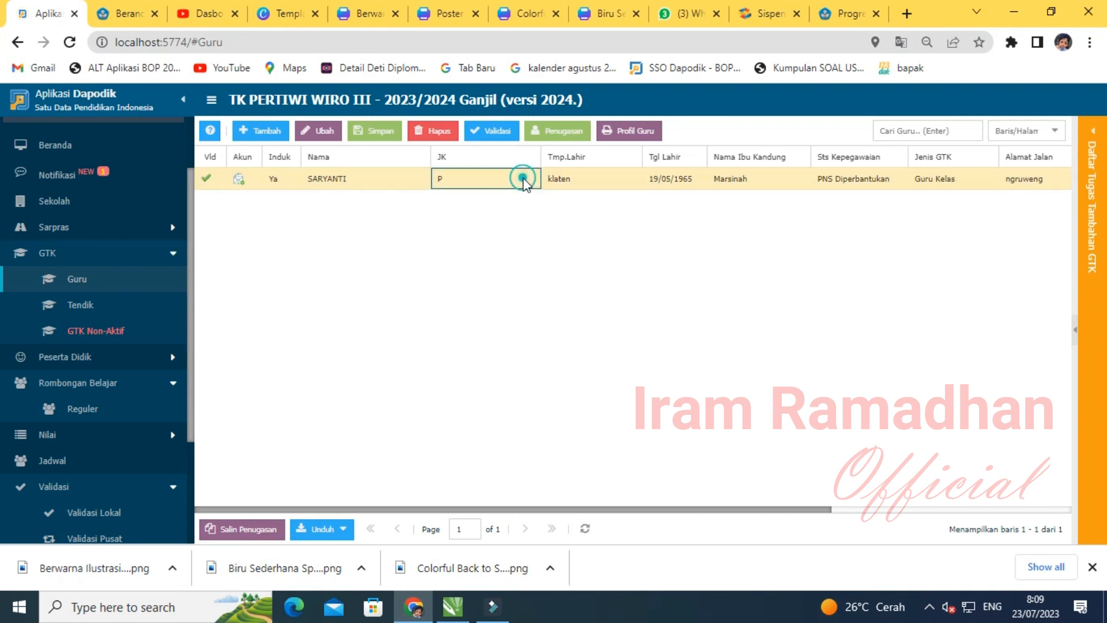
left_click(566, 130)
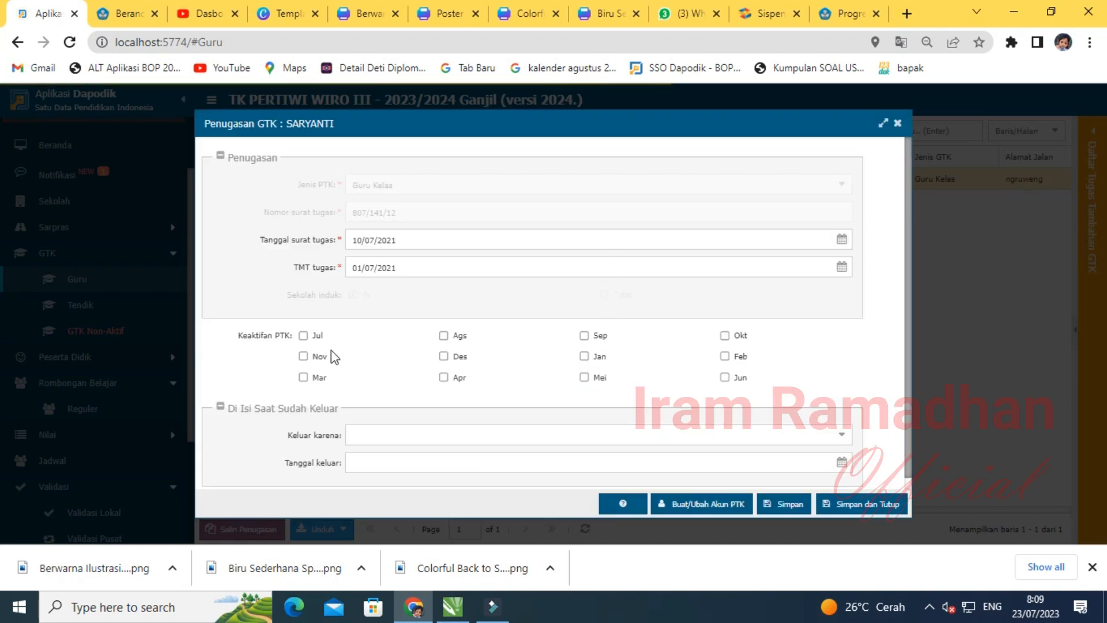
left_click(304, 336)
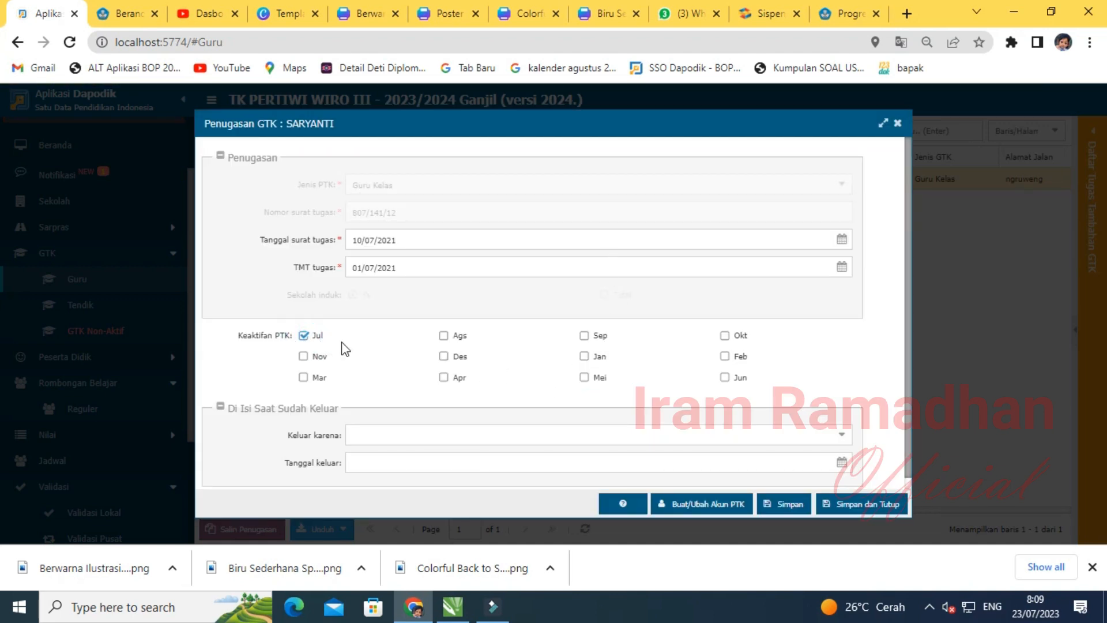
left_click(857, 506)
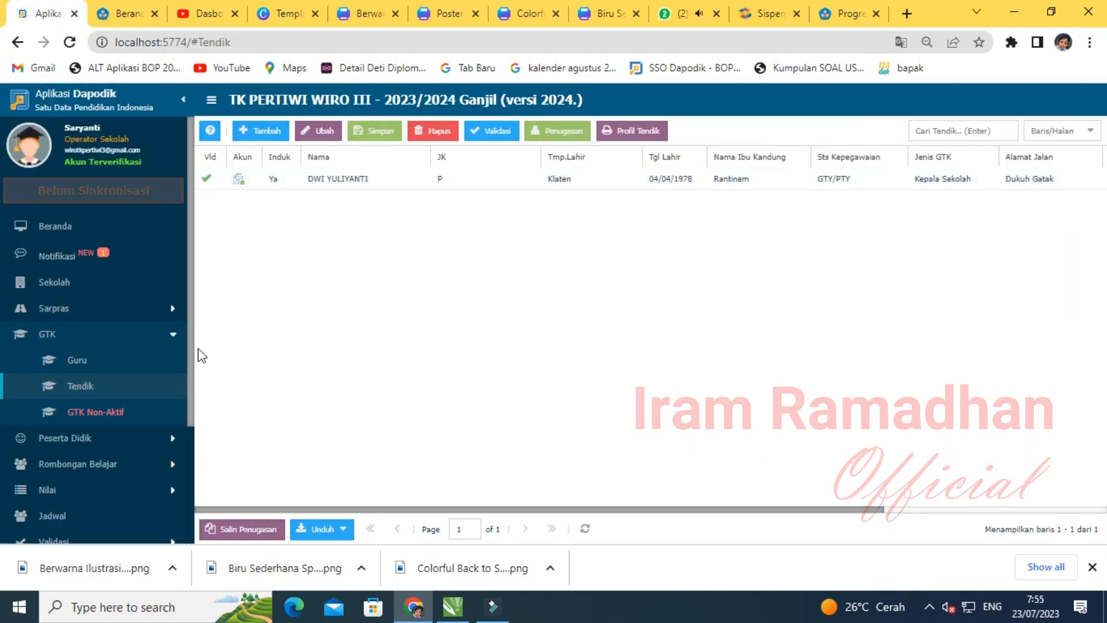
- Show the GTK tab of Validasi Lokal with its one teaching-hours warning
left_click(63, 336)
left_click(65, 335)
left_click(65, 336)
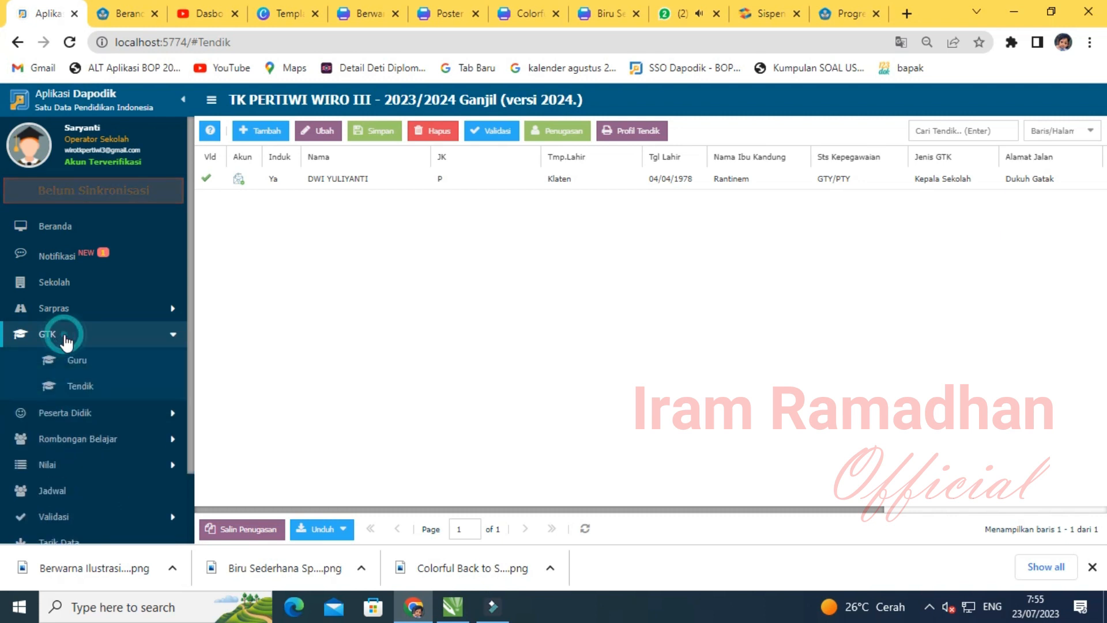
left_click(65, 335)
scroll(66, 342, "down", 2)
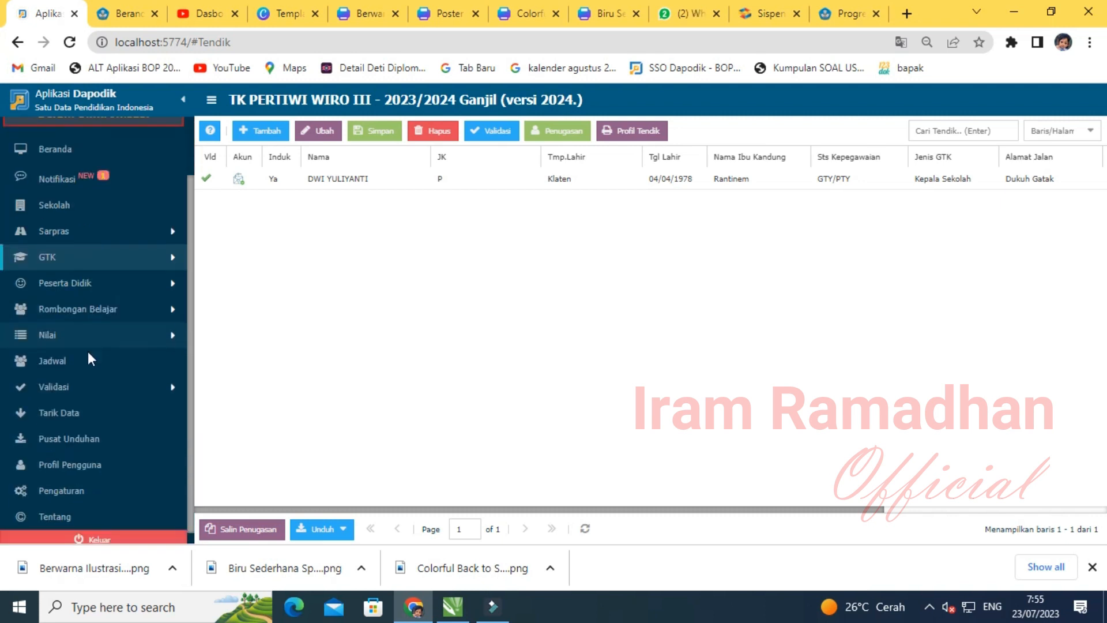
left_click(69, 390)
left_click(86, 407)
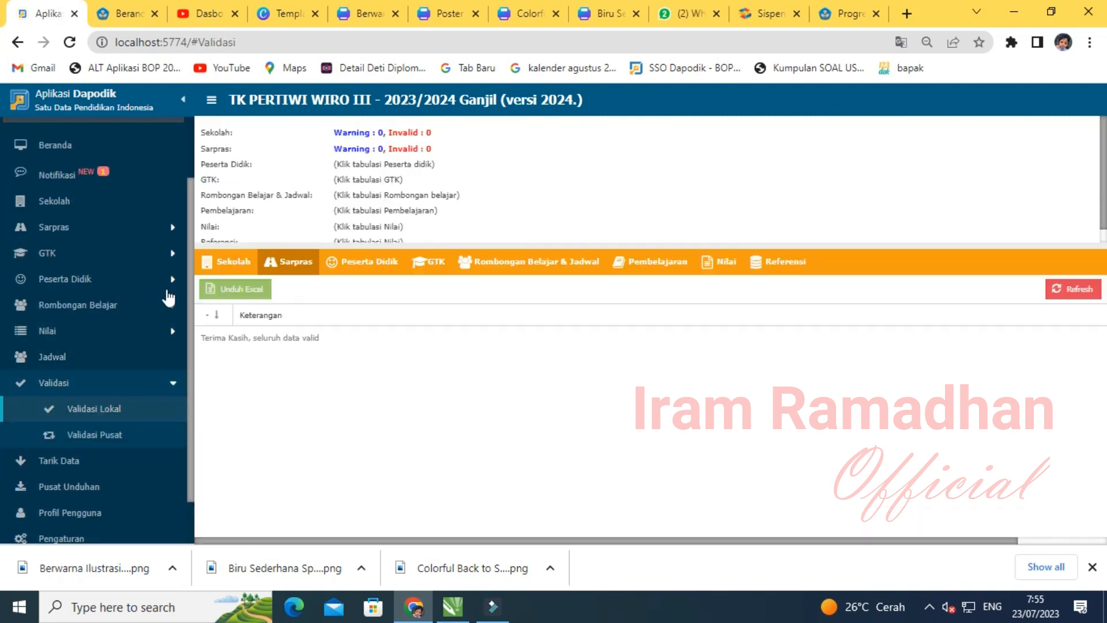
left_click(428, 262)
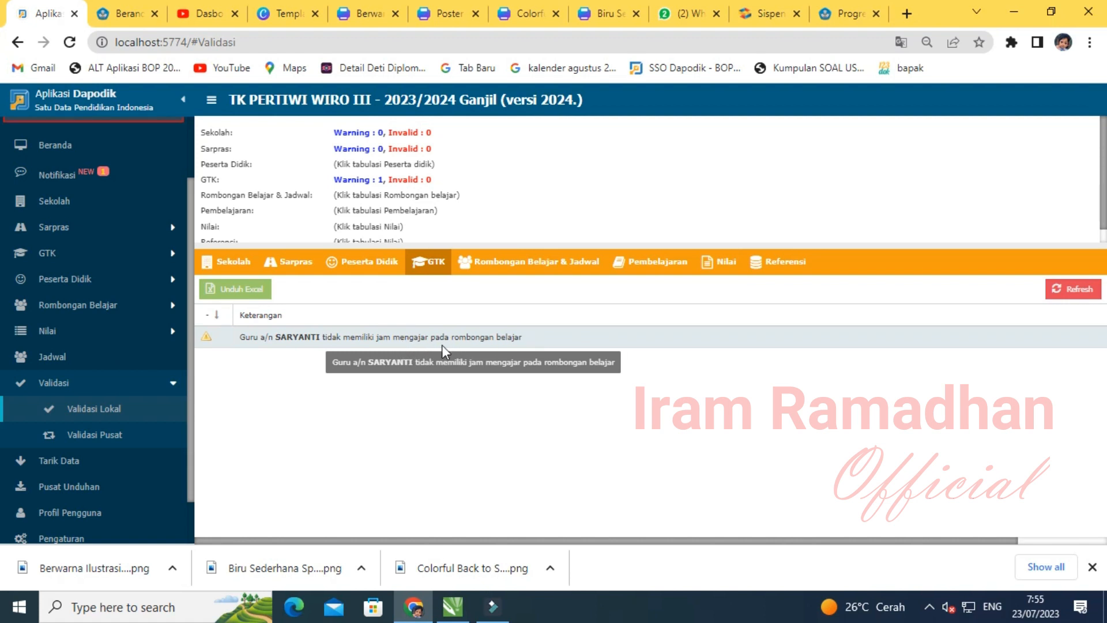
- Expand the Peserta Didik section in the sidebar
scroll(151, 360, "up", 1)
scroll(151, 360, "up", 3)
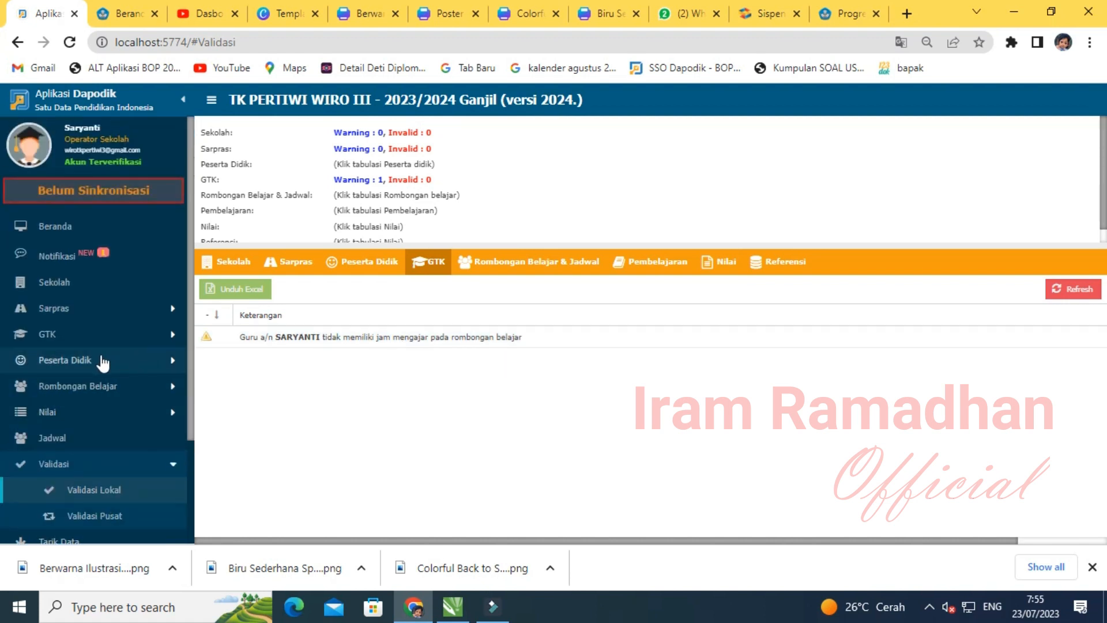
left_click(46, 337)
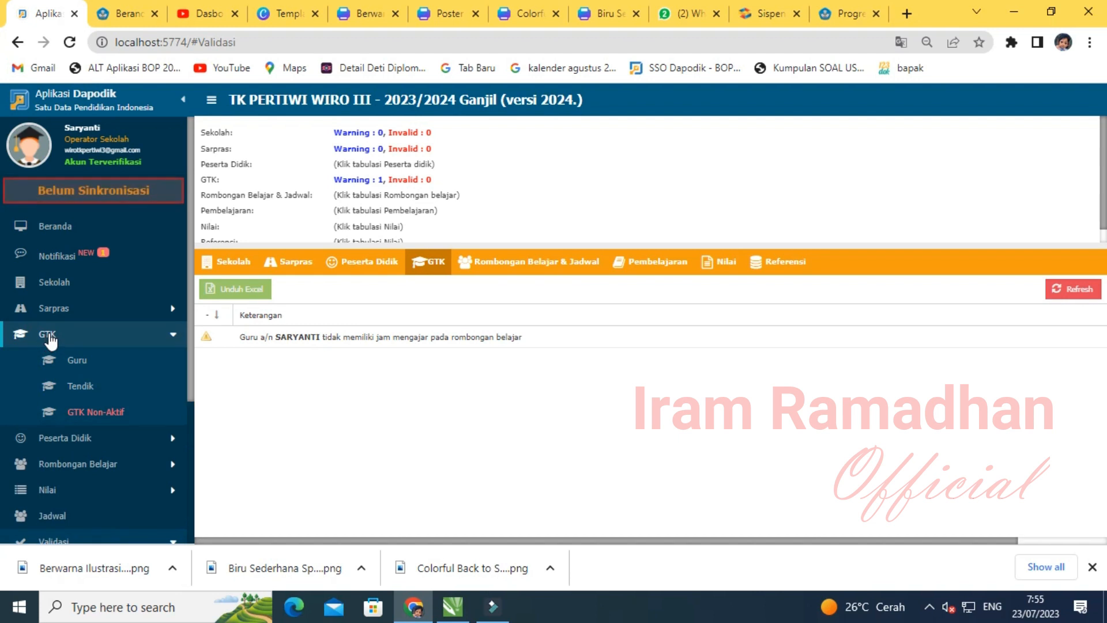
left_click(49, 335)
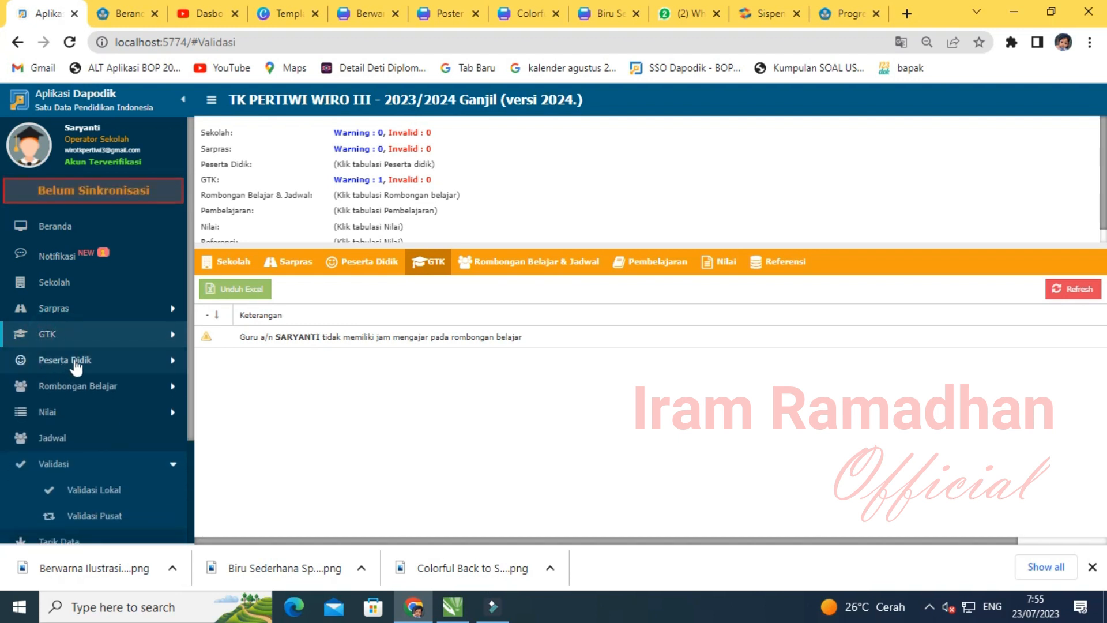
left_click(65, 364)
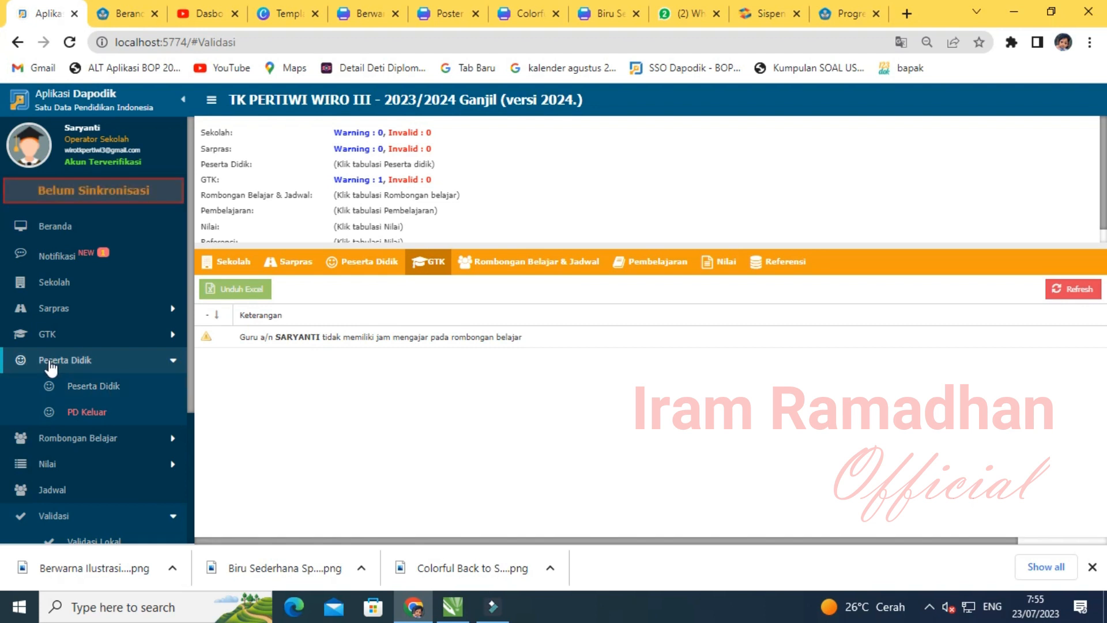
left_click(52, 364)
left_click(52, 363)
- Copy students' periodic data from TA 2022/2023 semester 2 into the Peserta Didik list; all 6 skipped
left_click(90, 396)
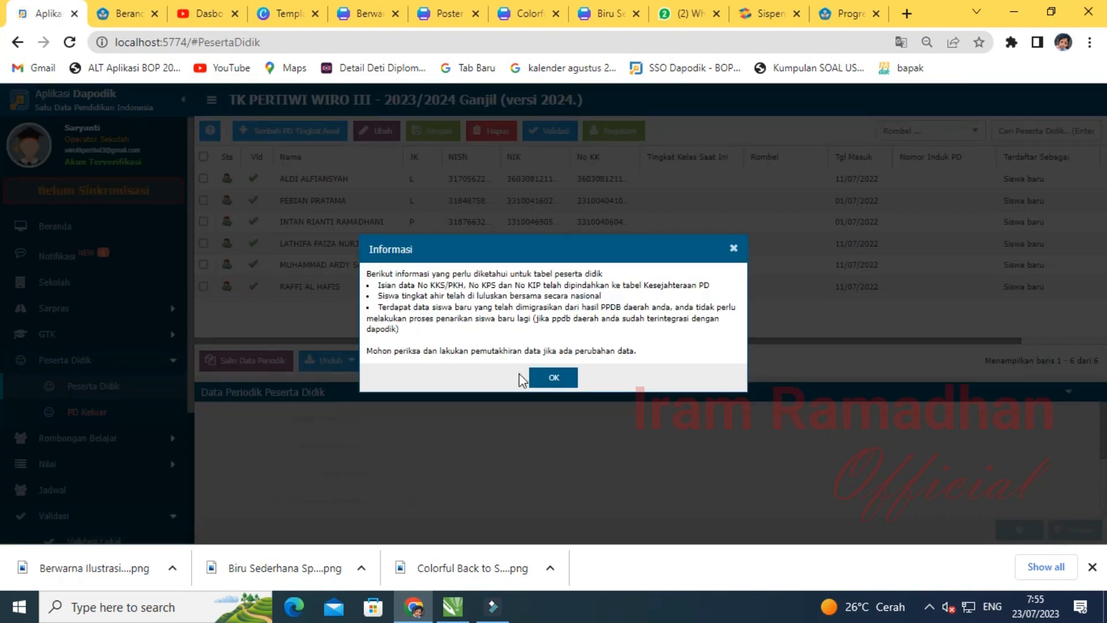
left_click(537, 377)
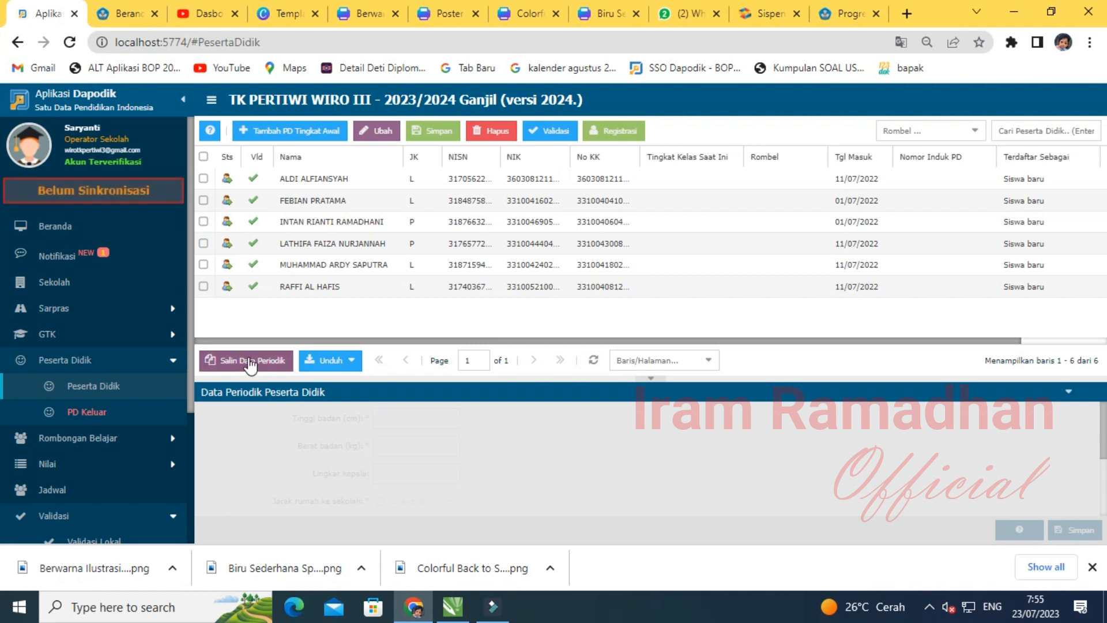
left_click(245, 363)
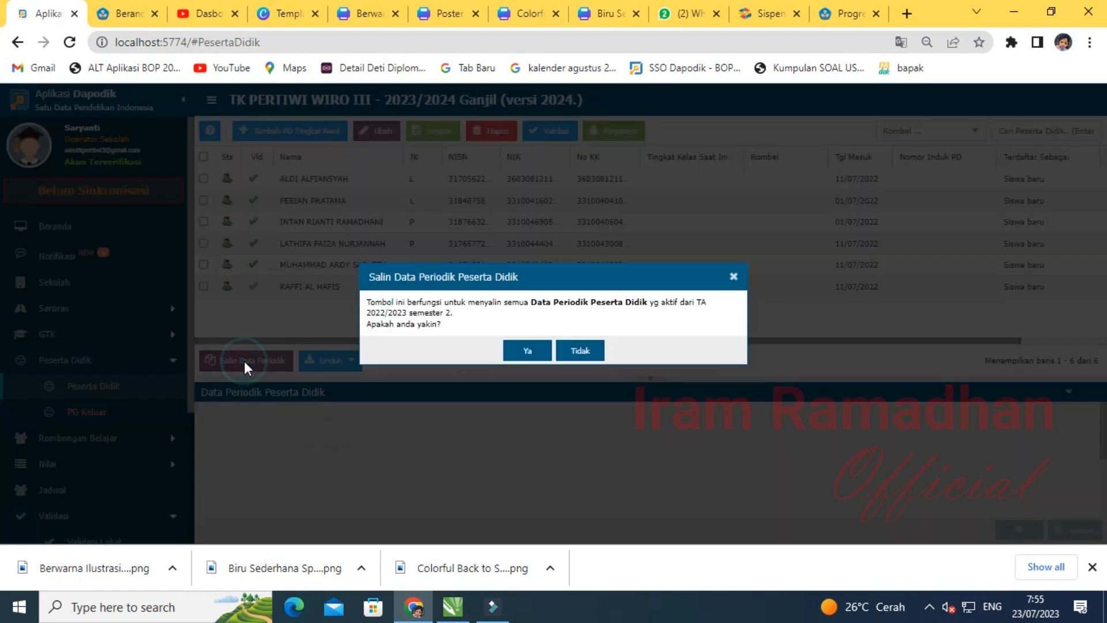
left_click(527, 352)
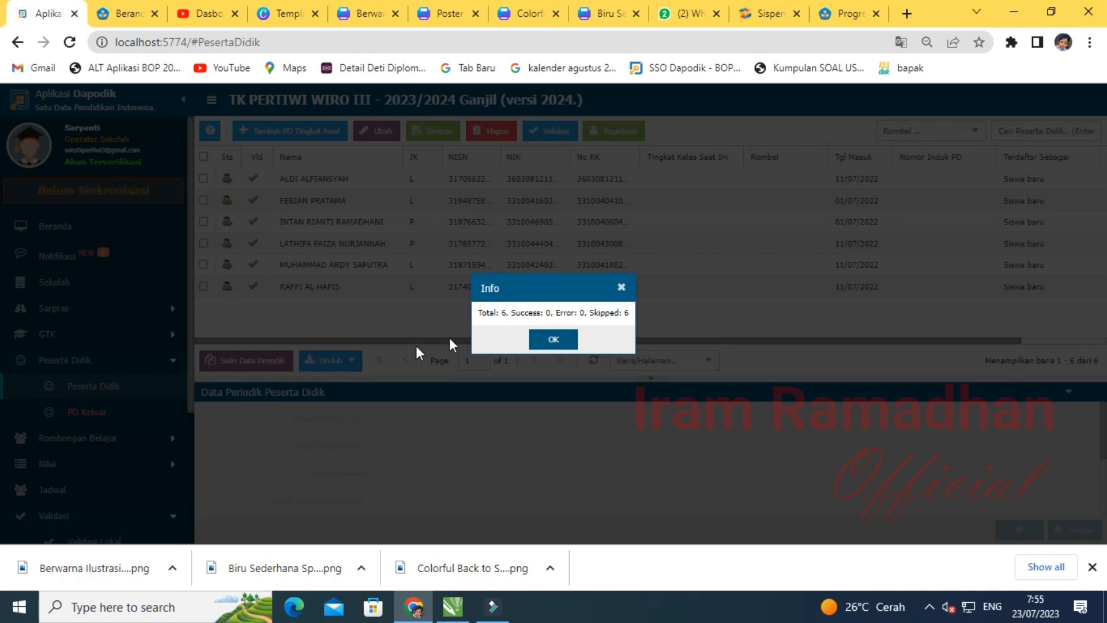
left_click(553, 342)
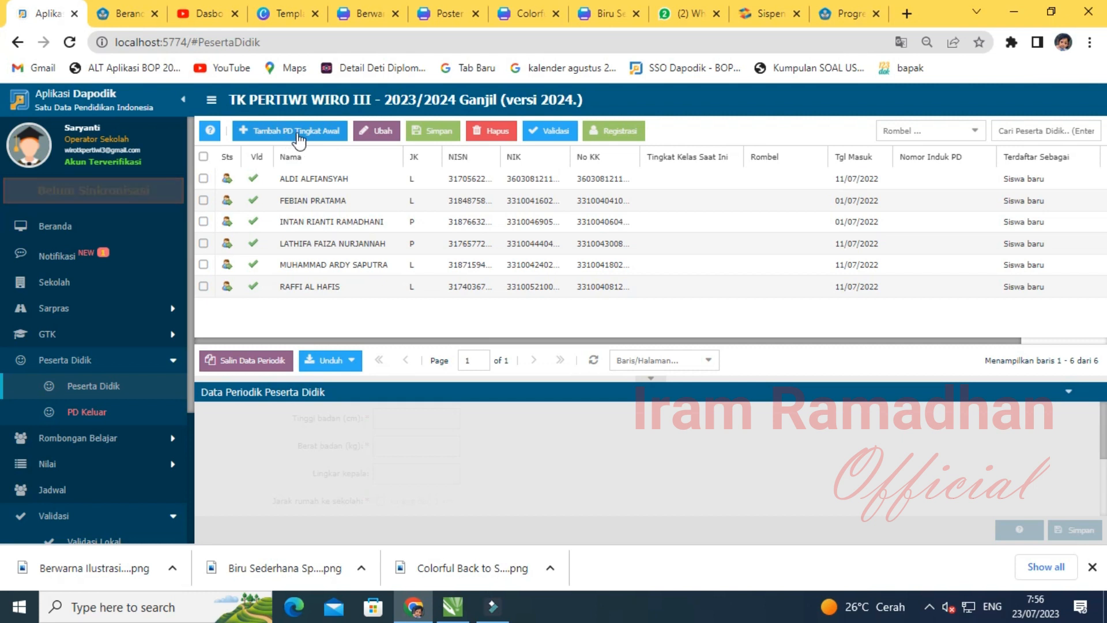
- Start a Tambah PD Tingkat Awal record with the student's full name and gender P
left_click(298, 137)
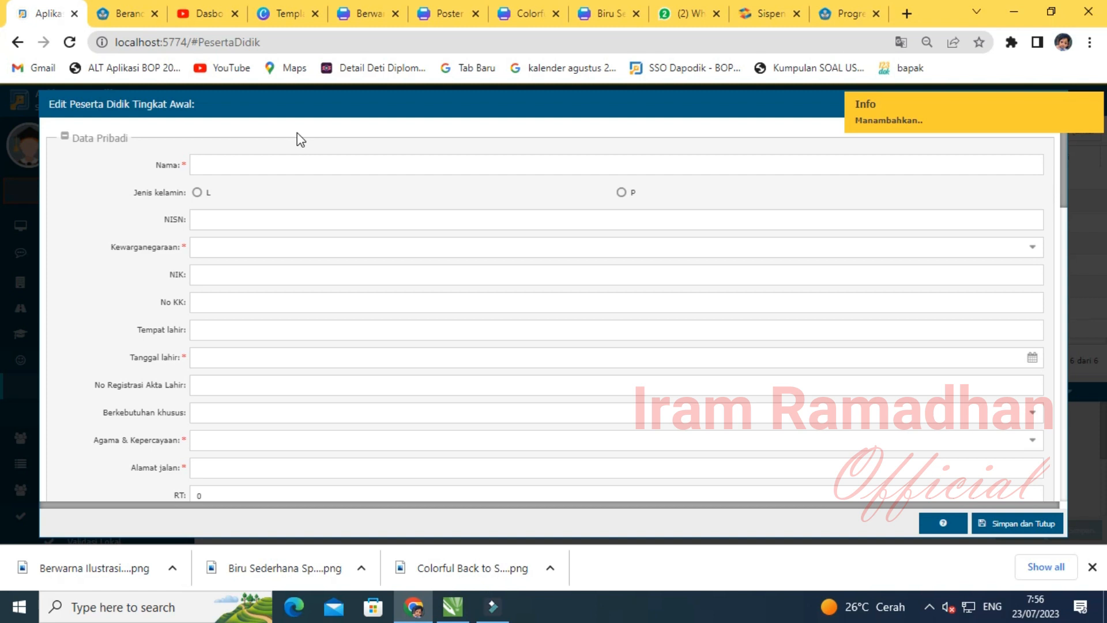
left_click(269, 165)
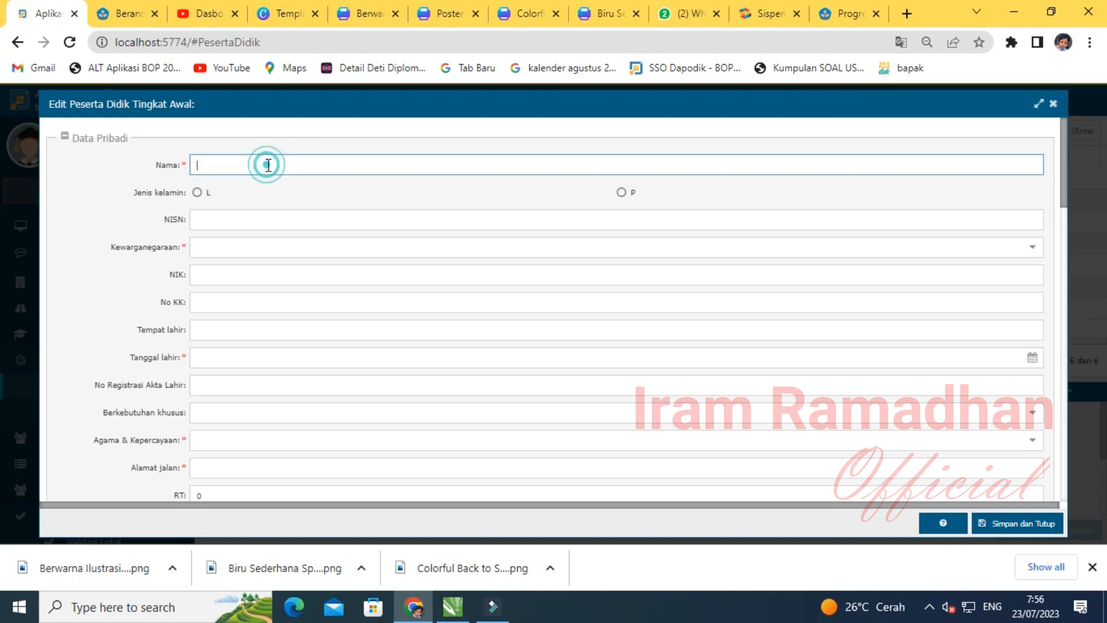
left_click(621, 192)
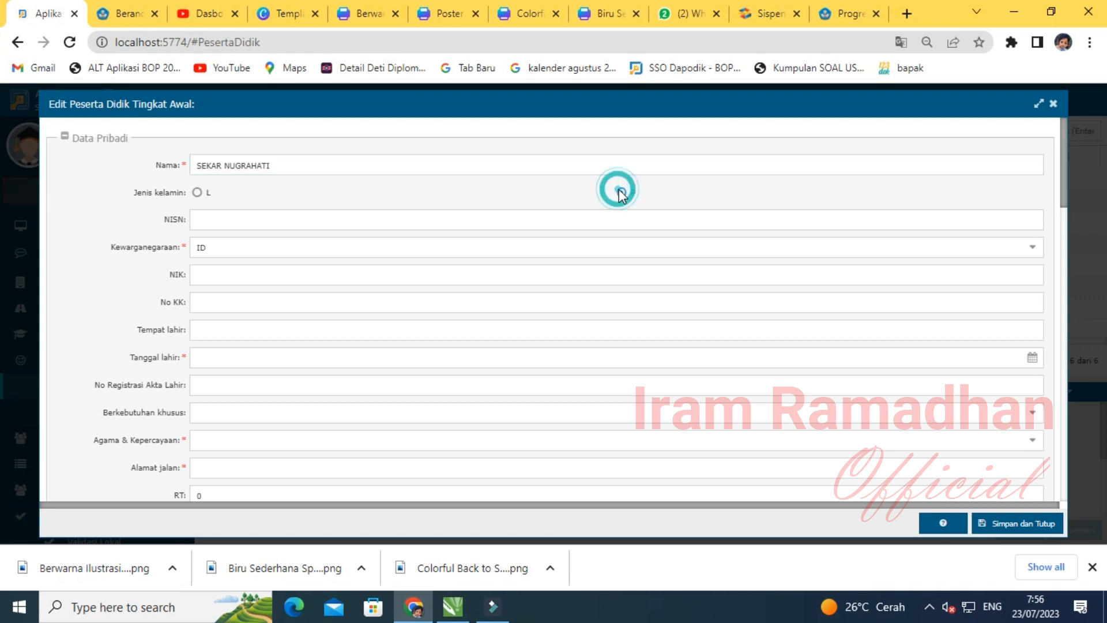
- Fill in the student's NIK, family card number, birthplace SUKOHARJO and birth date
left_click(217, 273)
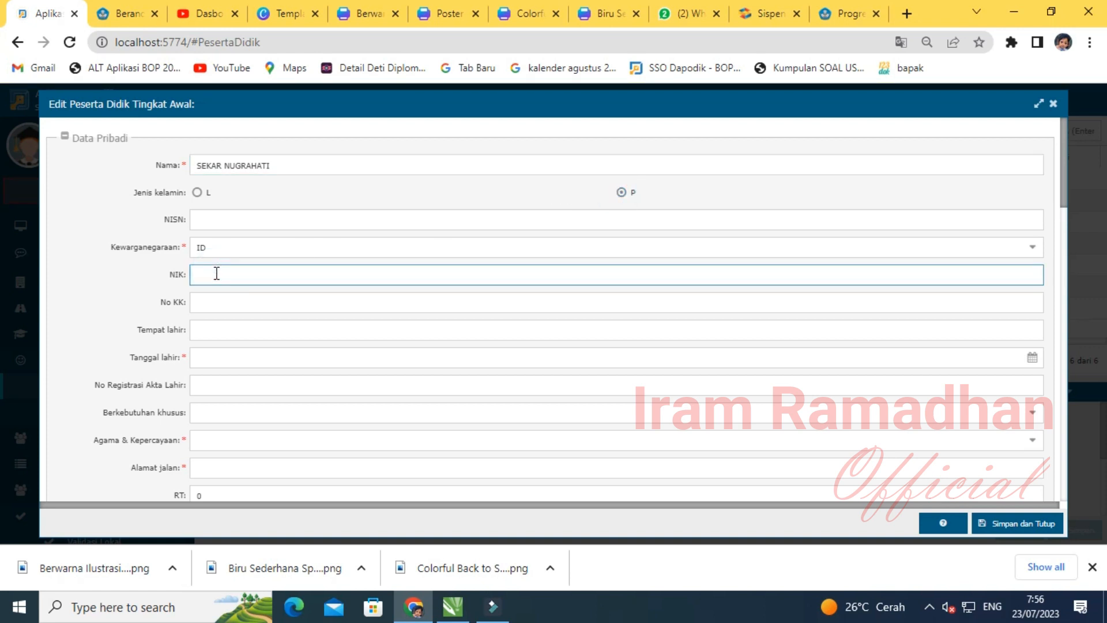
key("Tab")
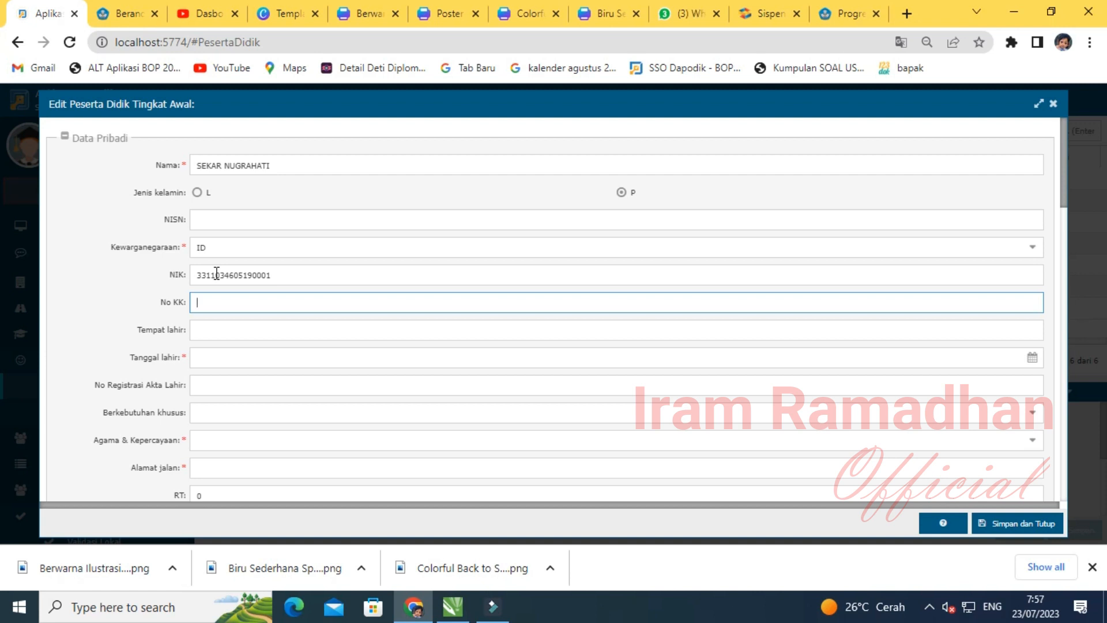
key("Tab")
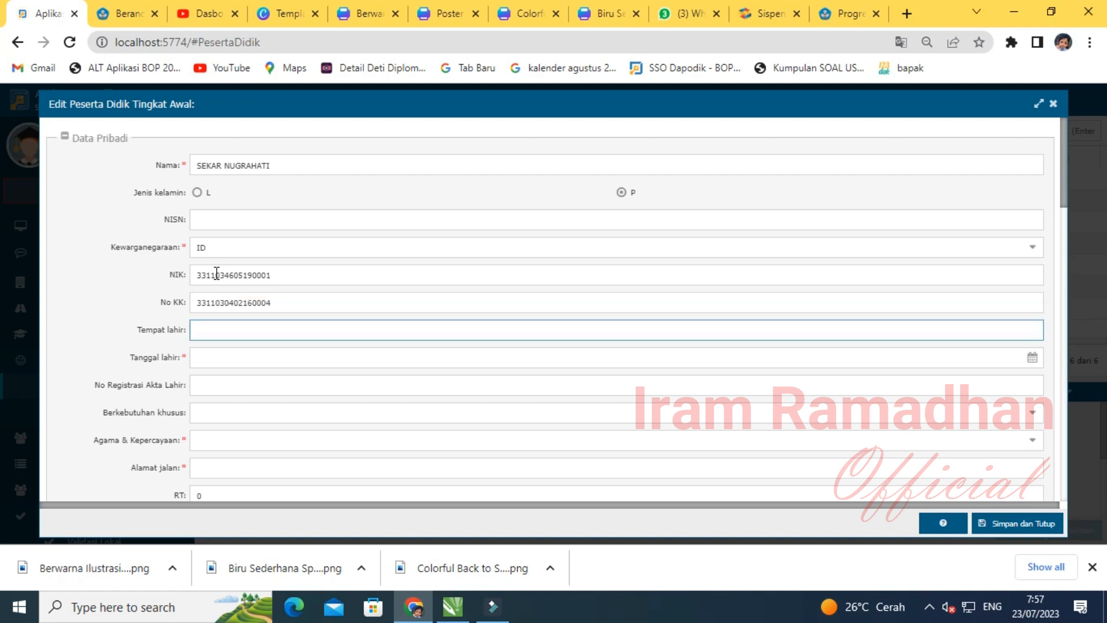
type("SUKOHARJO")
key("Tab")
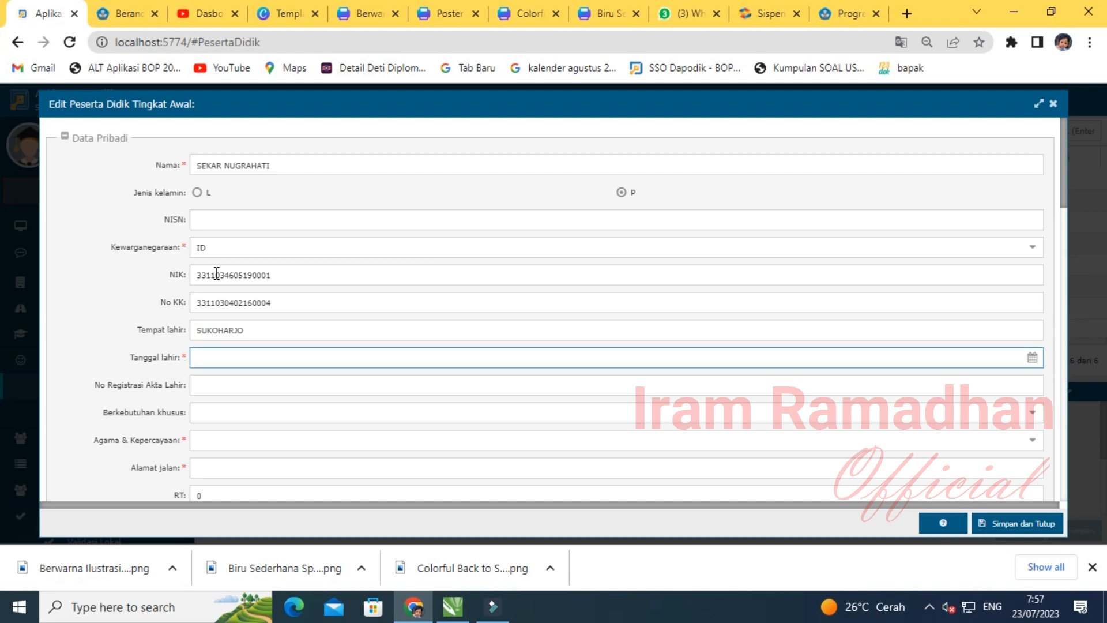
type("06/05/2019")
- Enter the student's birth certificate registration number
left_click(241, 381)
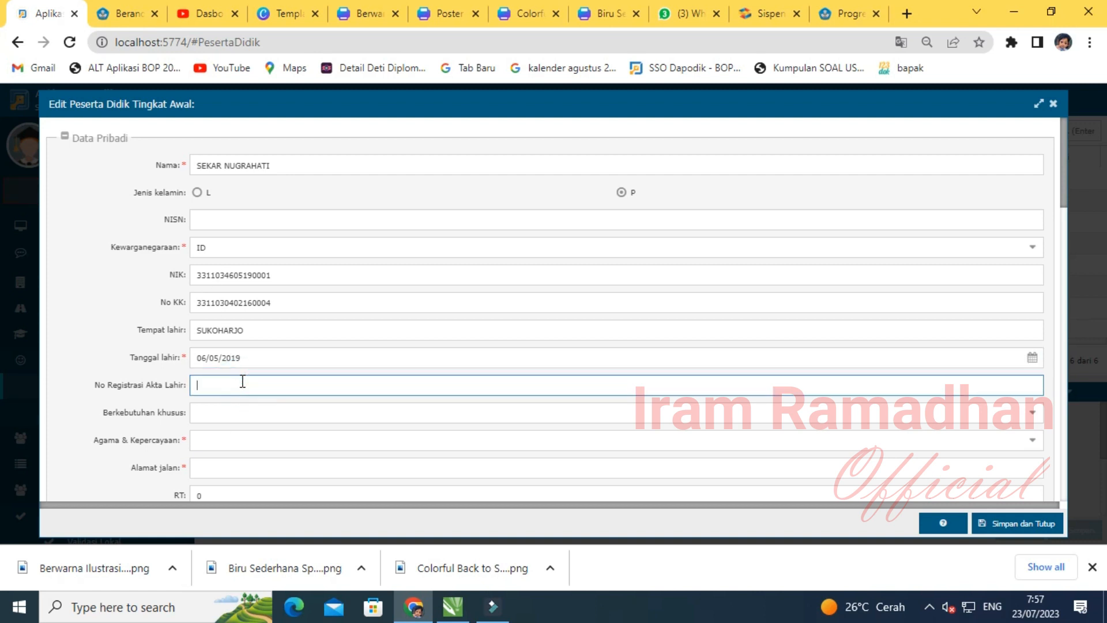
key("Tab")
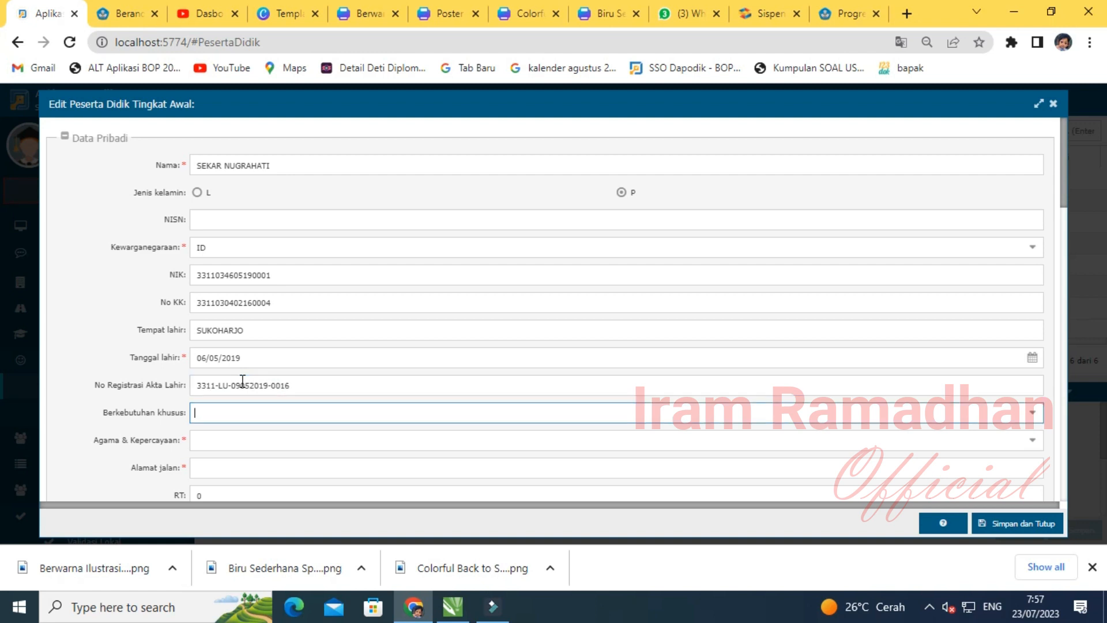
key("Tab")
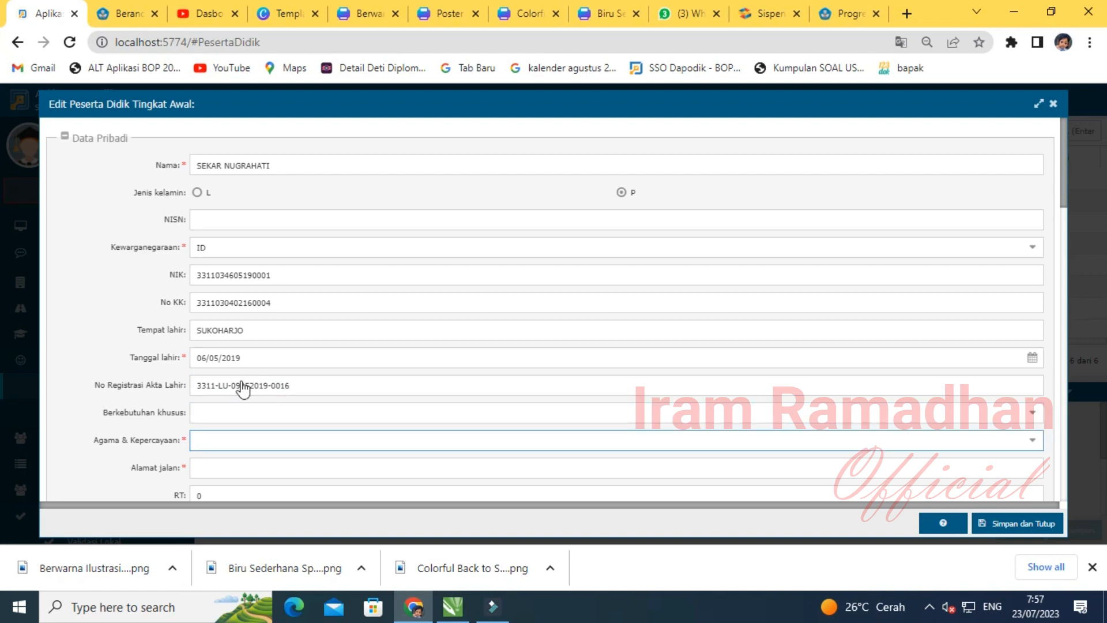
key("Down")
- Set the student's religion to Islam and enter the street address, RT/RW and hamlet
left_click(208, 271)
left_click(241, 469)
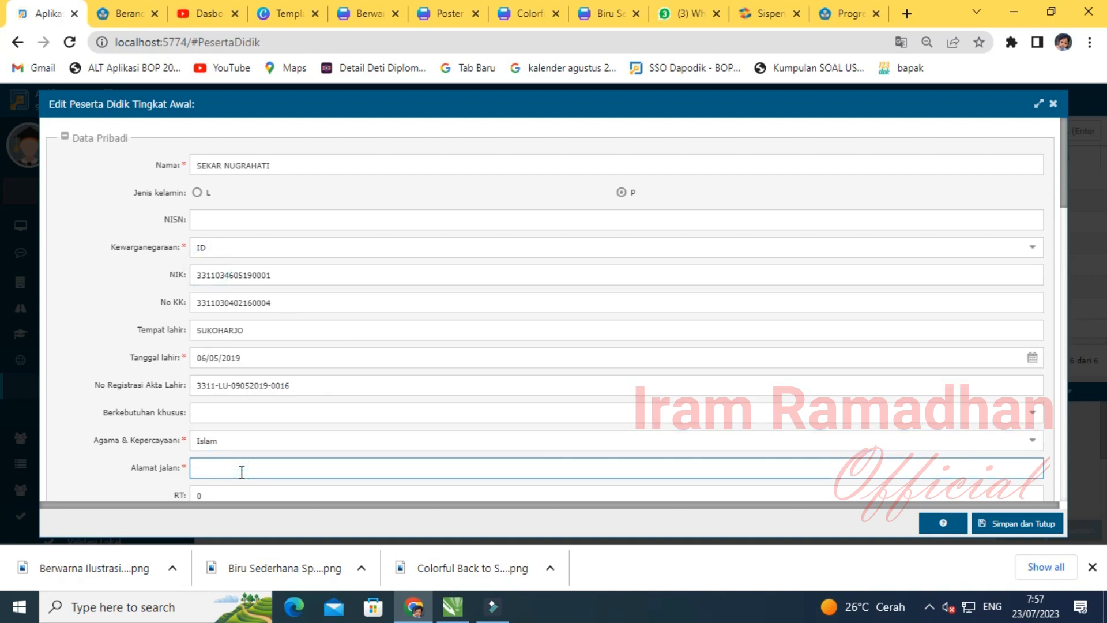
key("Tab")
key("Tab")
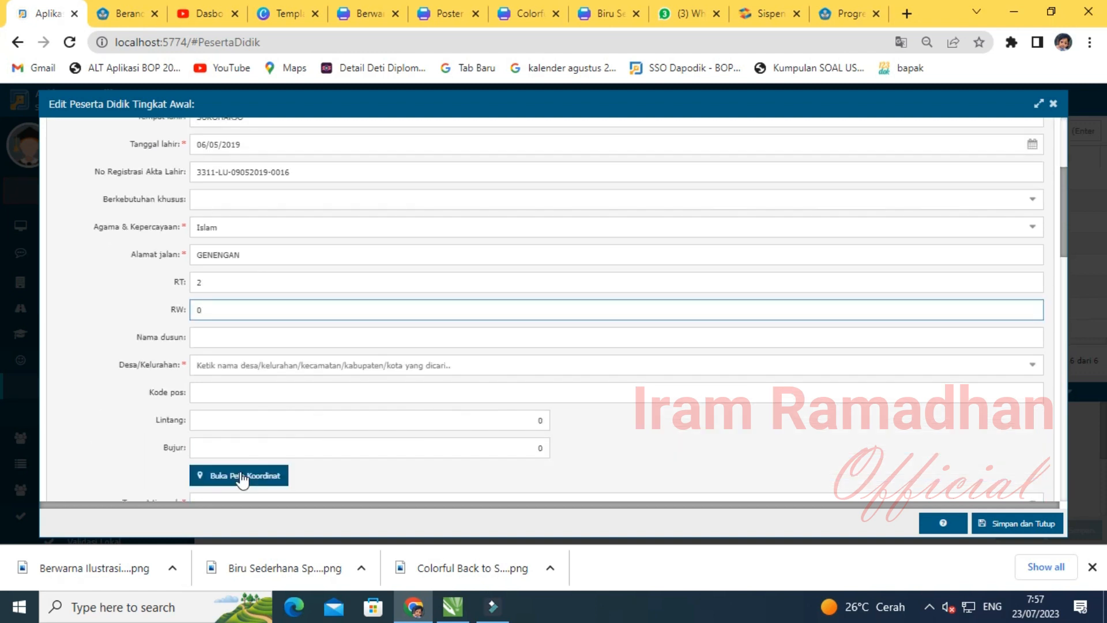
key("BackSpace")
key("BackSpace")
key("Tab")
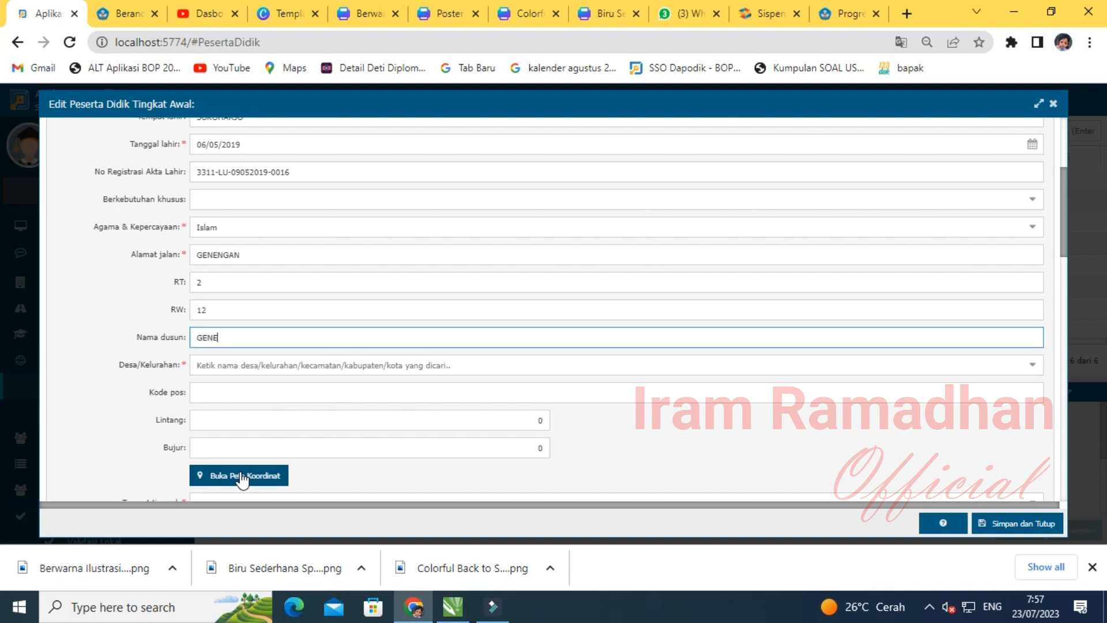
- Choose the student's village from the search results and enter the postal code
key("Tab")
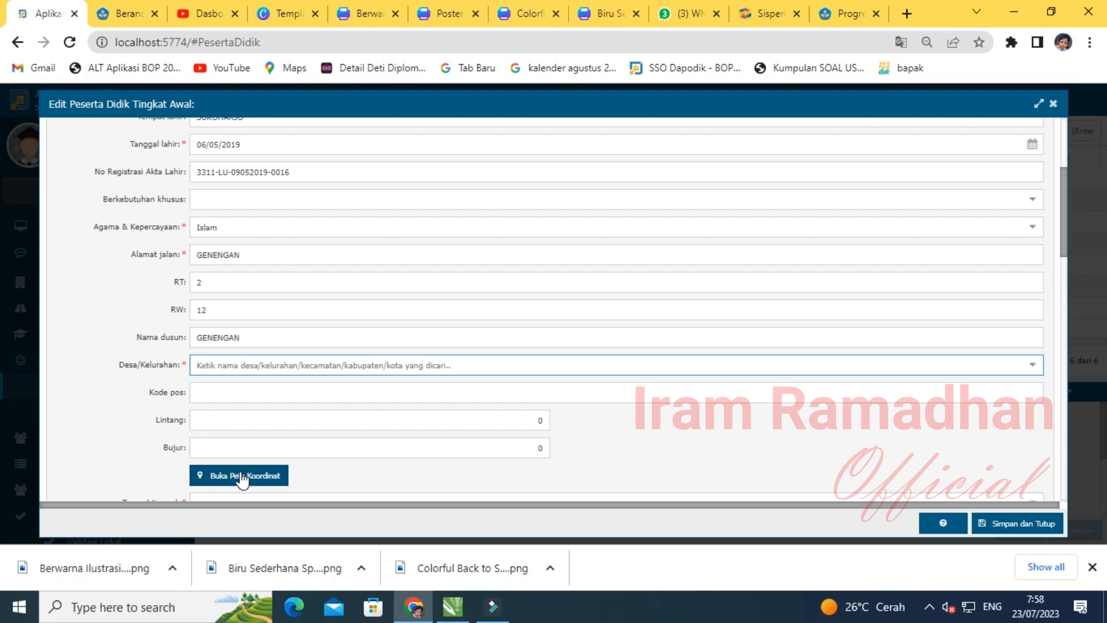
type("PONOWAREN")
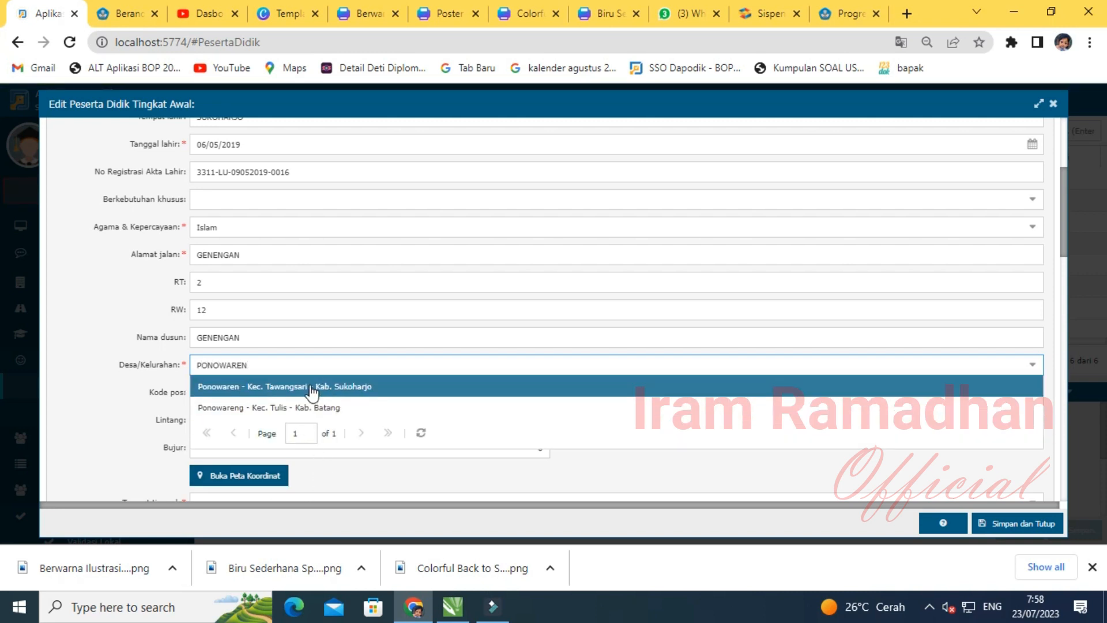
left_click(312, 393)
left_click(223, 392)
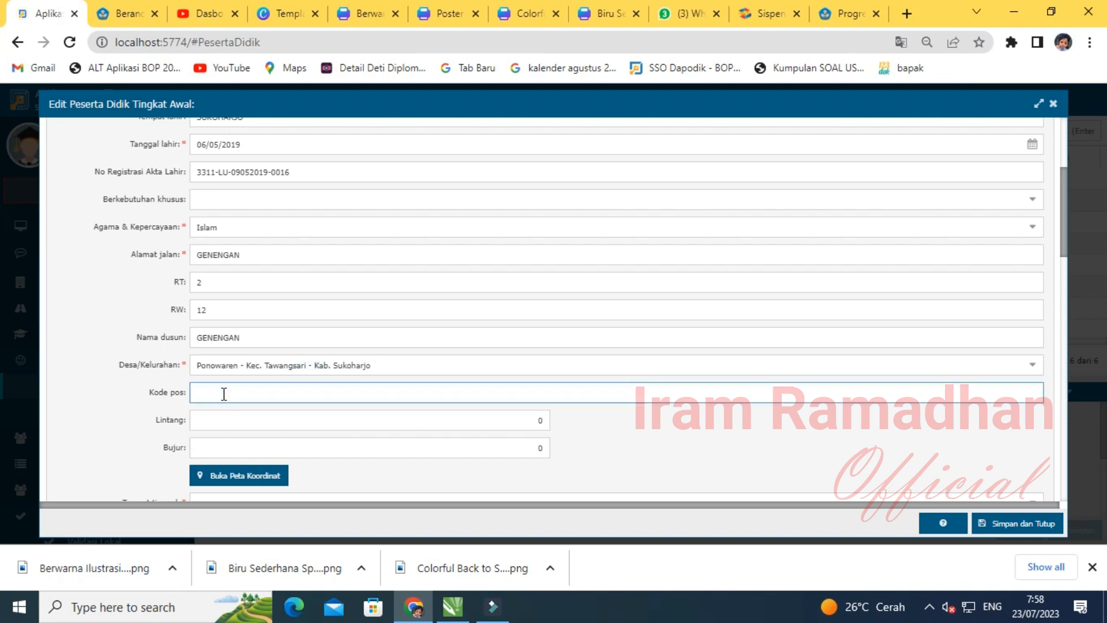
type("57561")
- Fill the home latitude and longitude from the coordinate map, then close the map
left_click(241, 478)
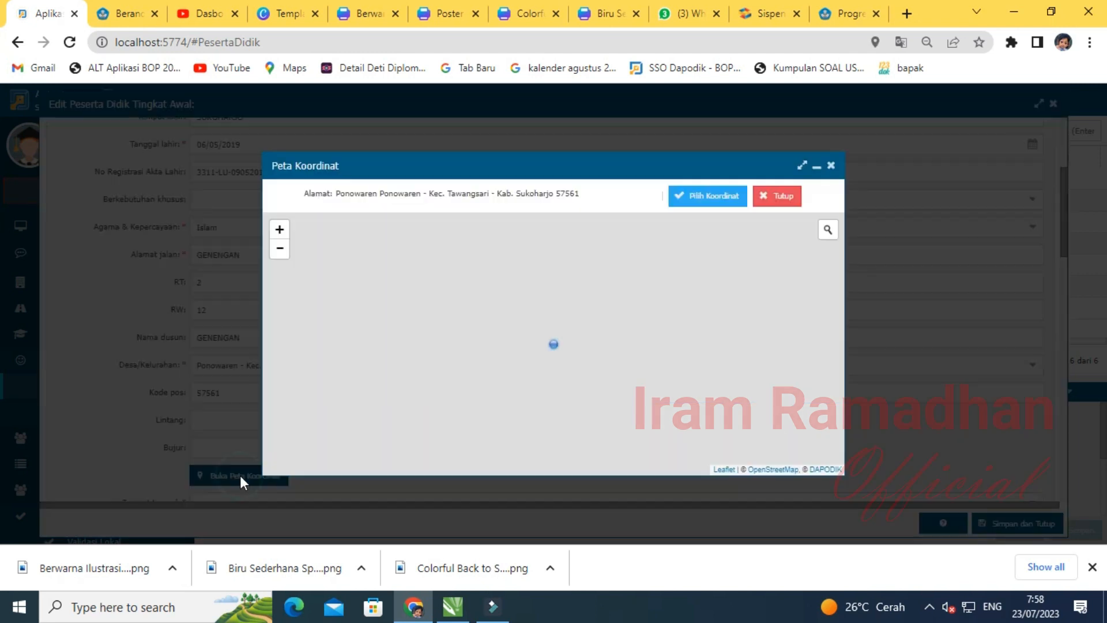
left_click(718, 198)
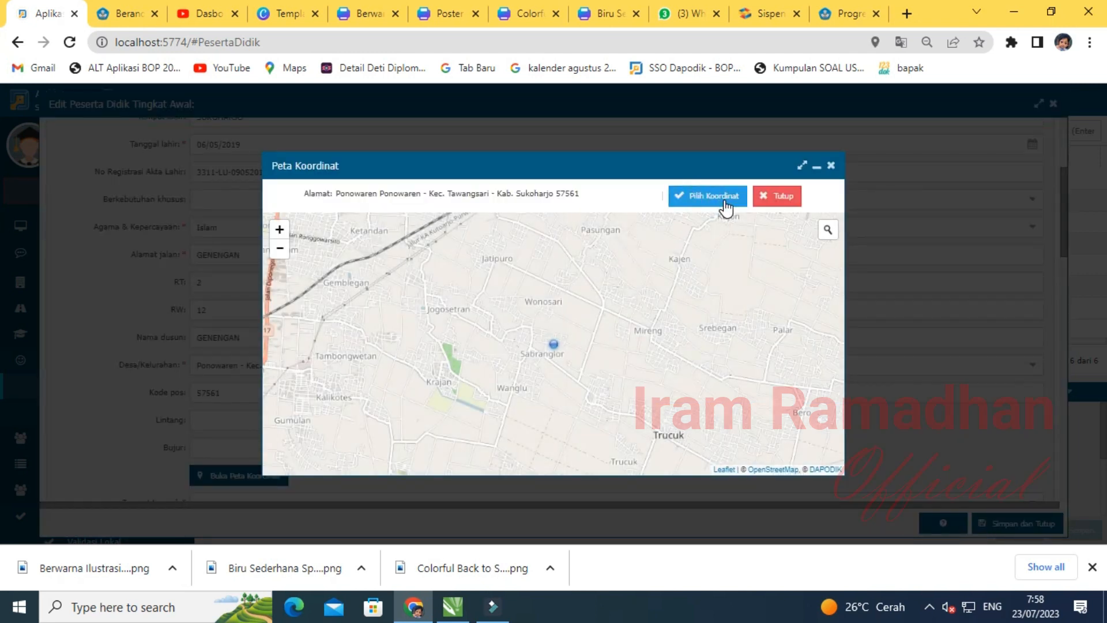
left_click(777, 195)
- Set residence to Bersama orang tua and transportation to Sepeda motor
scroll(289, 324, "down", 4)
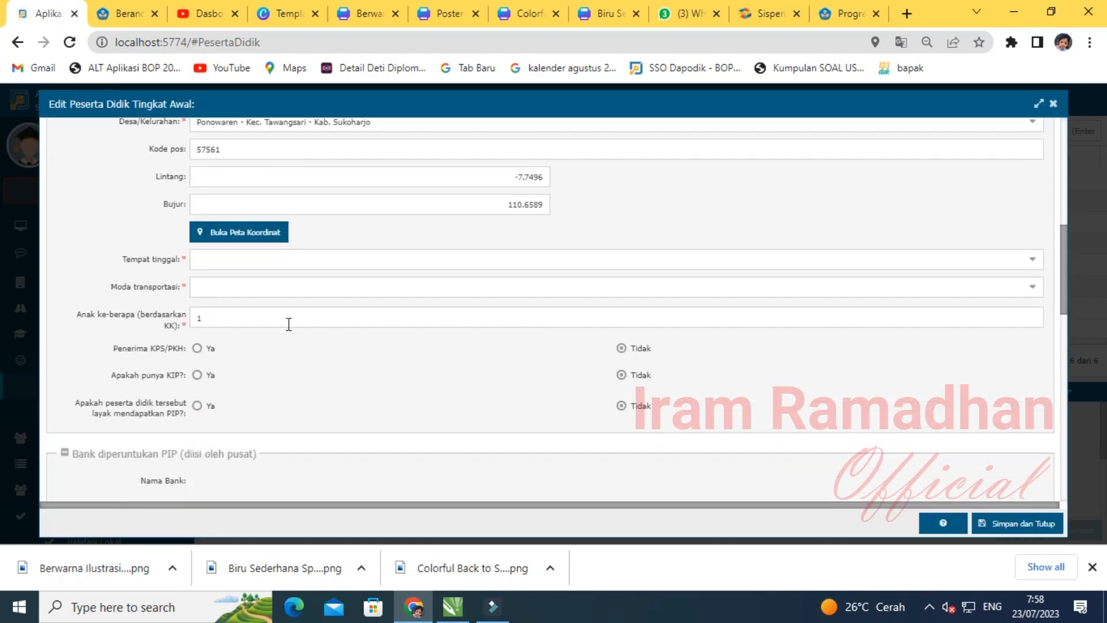
left_click(211, 261)
left_click(232, 280)
left_click(231, 285)
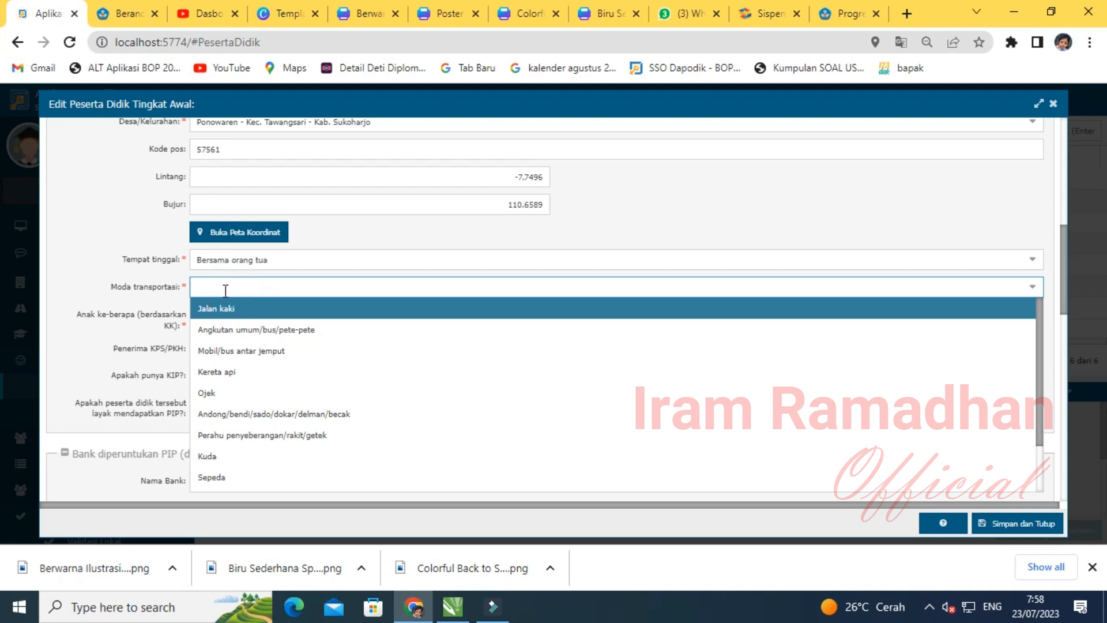
scroll(235, 445, "down", 1)
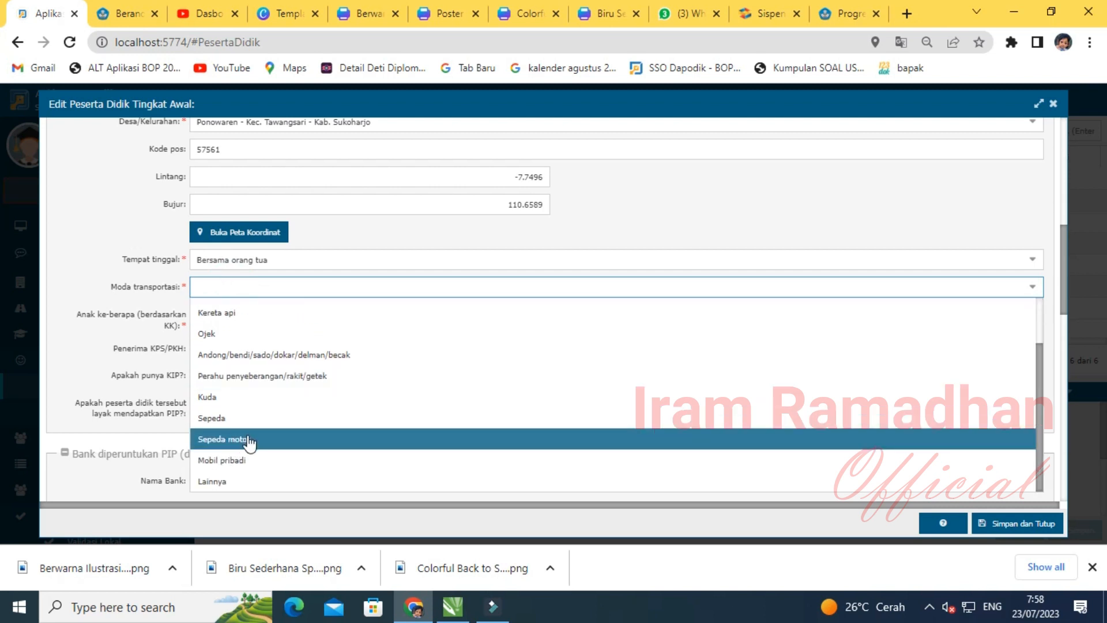
left_click(249, 439)
- Enter 2 as the child's birth order (Anak ke-berapa)
left_click(212, 317)
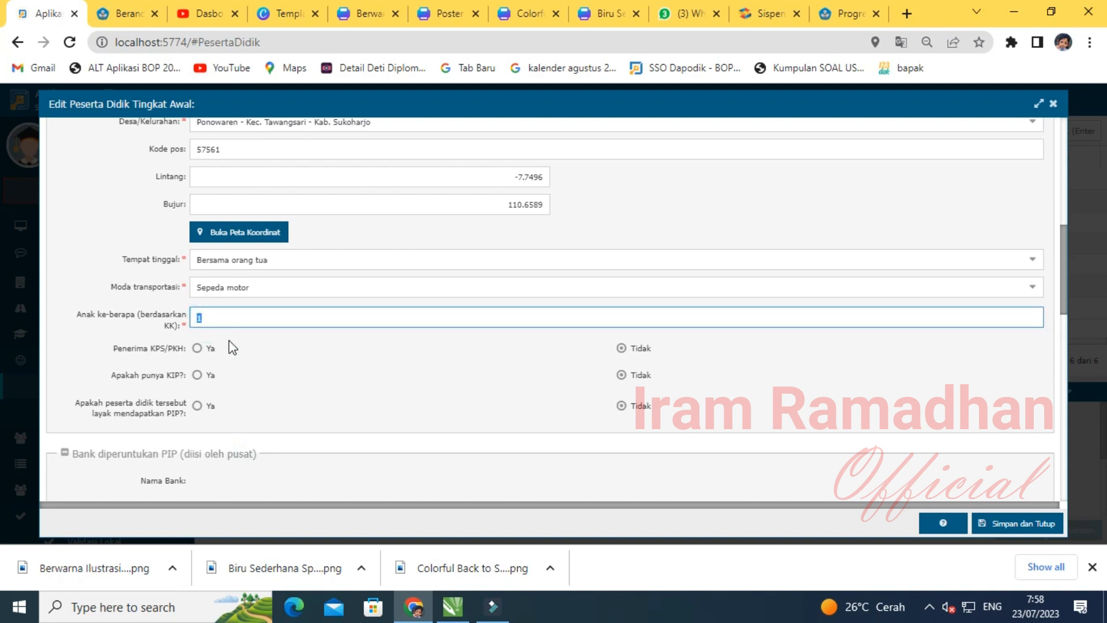
type("2")
left_click(291, 358)
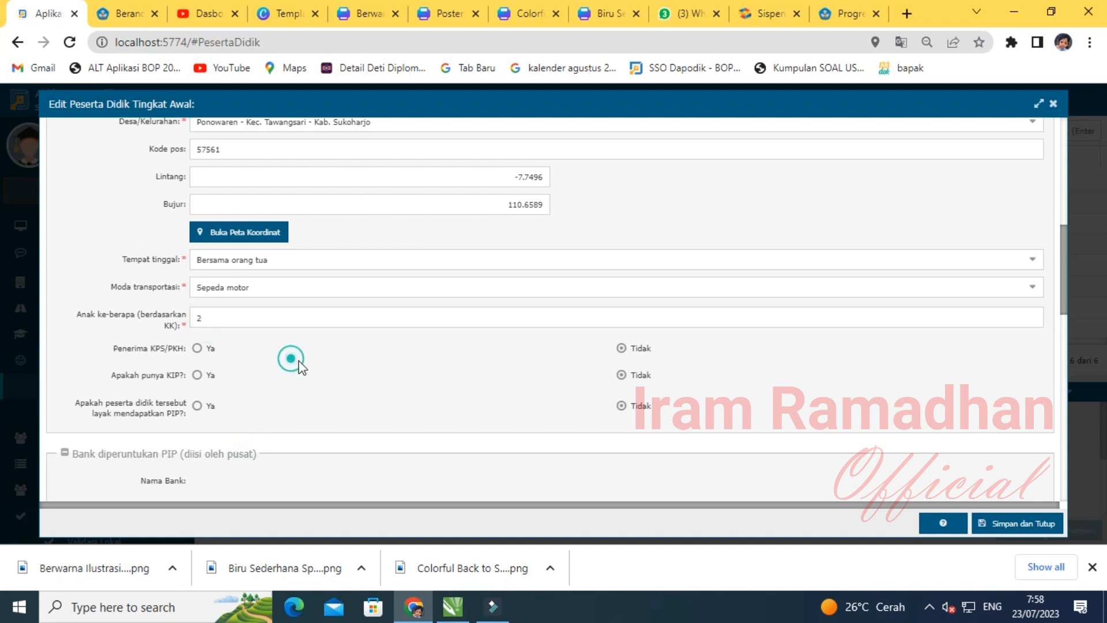
scroll(291, 358, "down", 1)
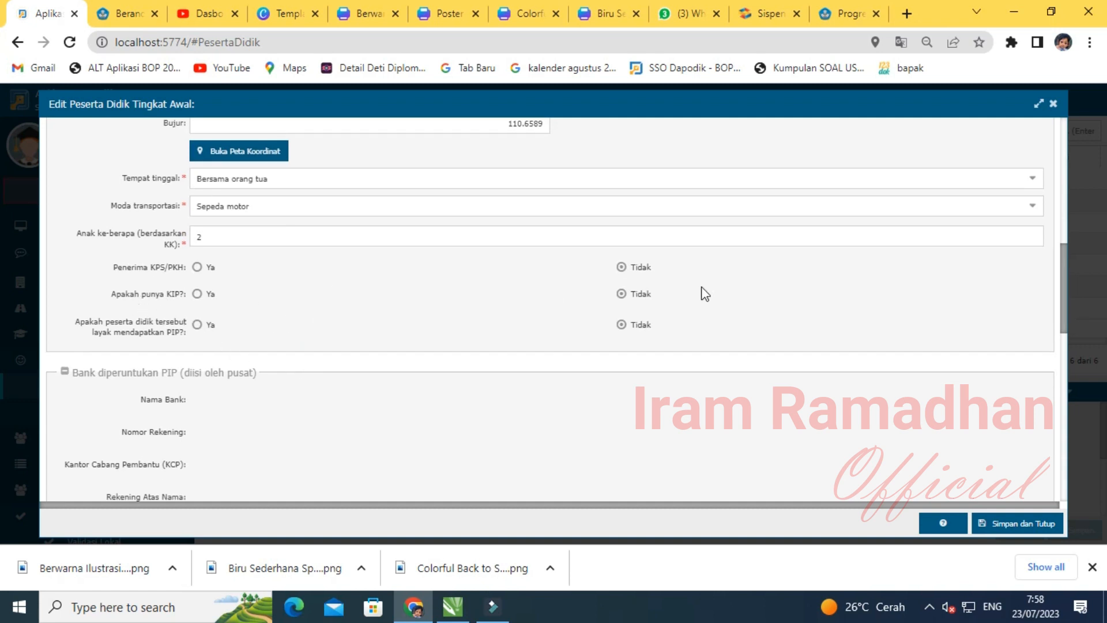
scroll(279, 399, "down", 4)
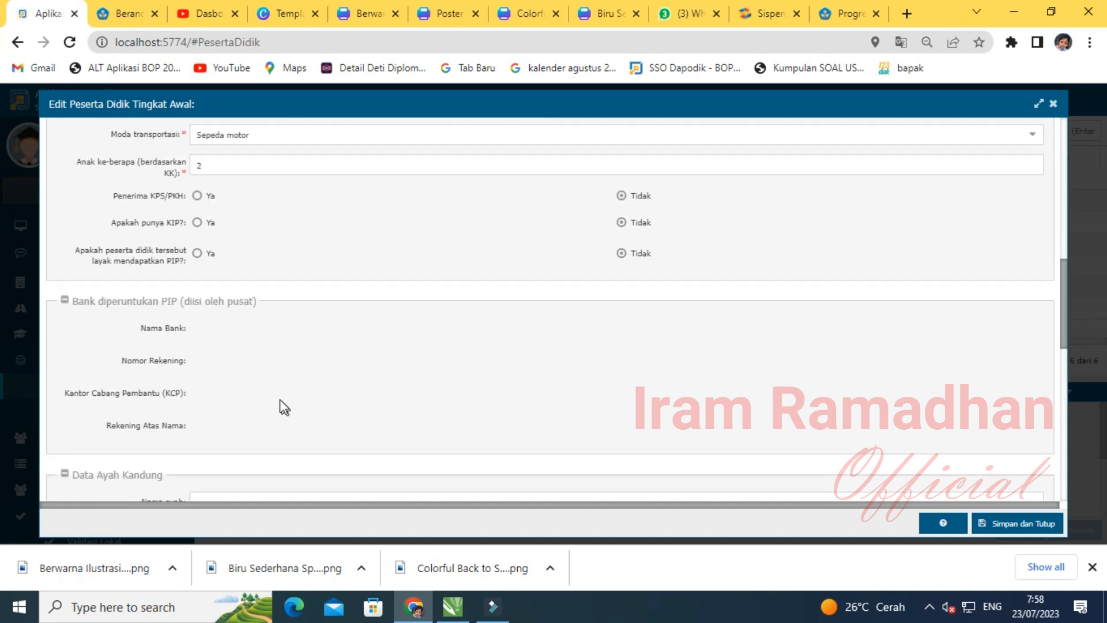
left_click(209, 248)
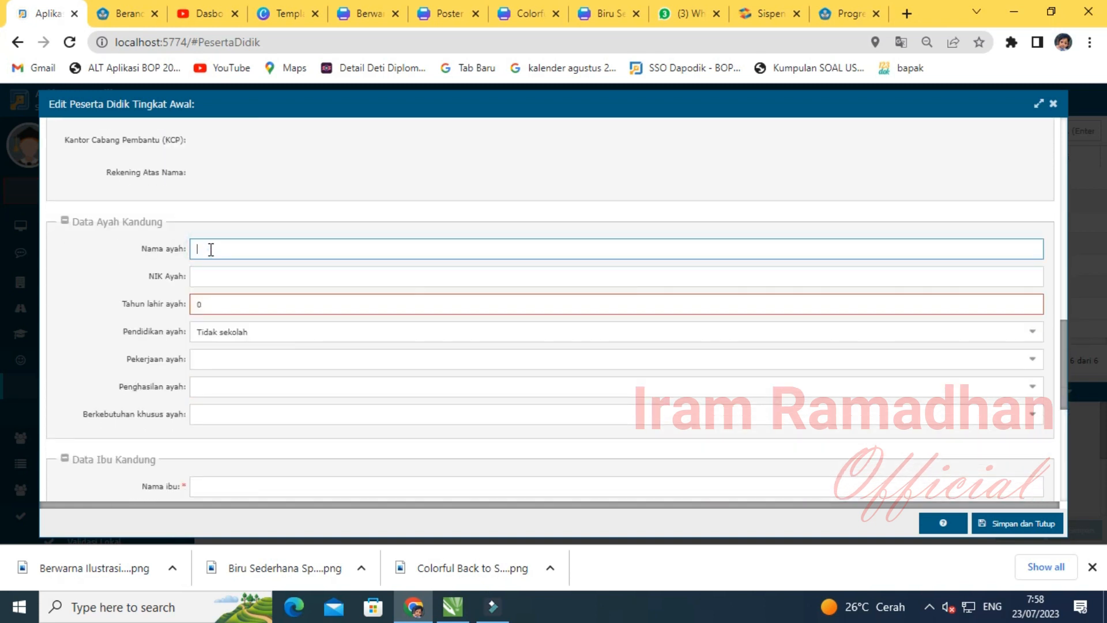
- Enter the father's name, NIK and birth year 1983
key("Tab")
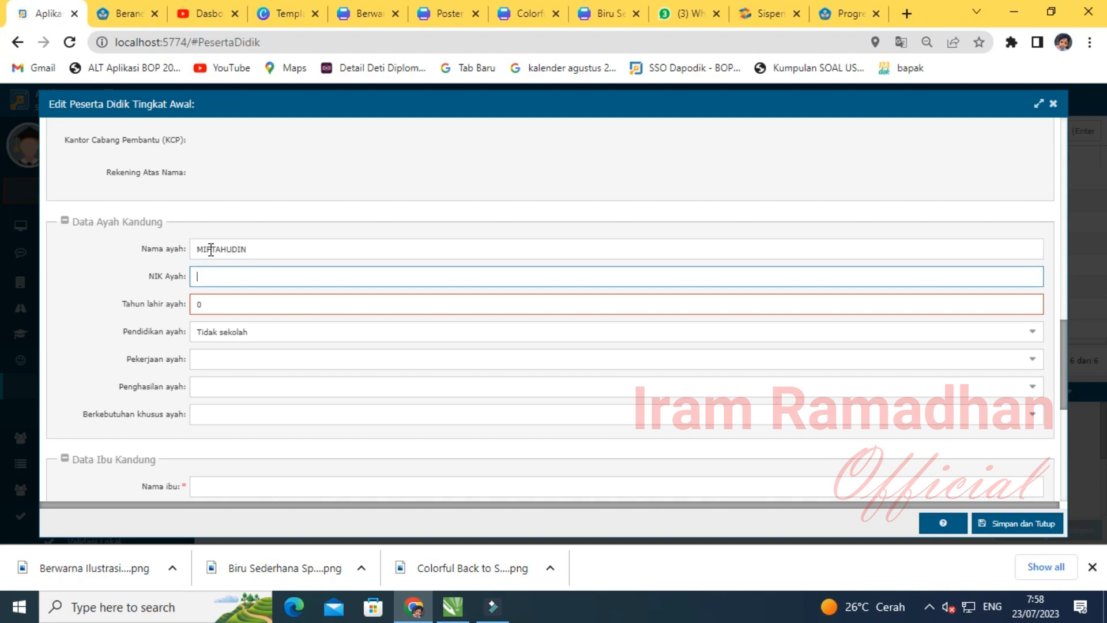
key("Tab")
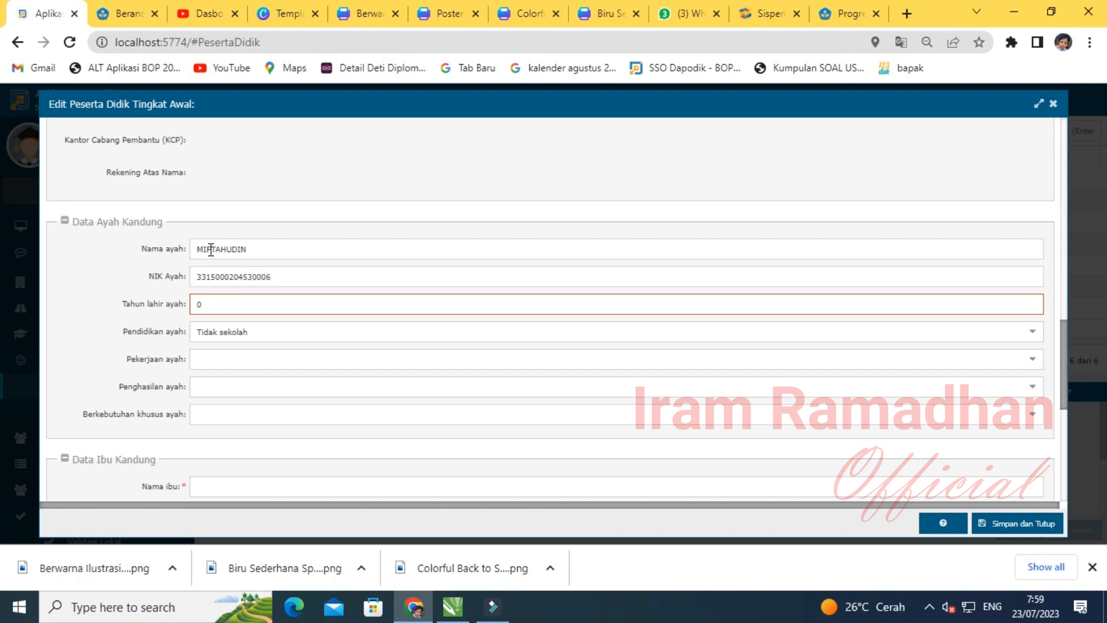
key("BackSpace")
- Set the father's education to SMP / sederajat, occupation to Karyawan Swasta, income to Rp. 2,000,000 - Rp. 4,999,999
key("Tab")
key("Down")
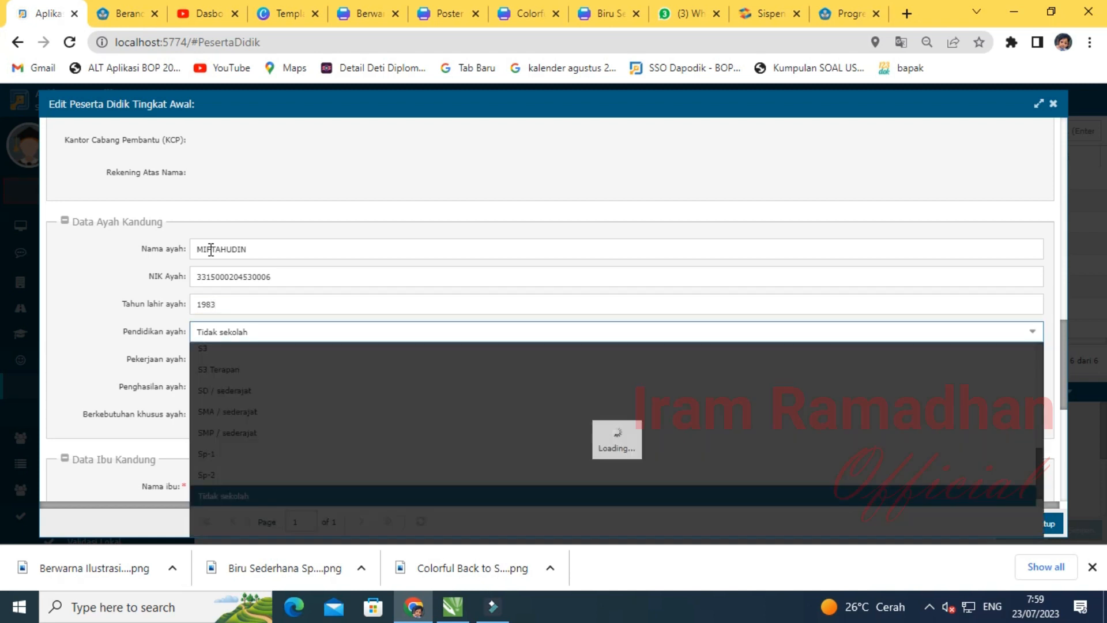
left_click(252, 432)
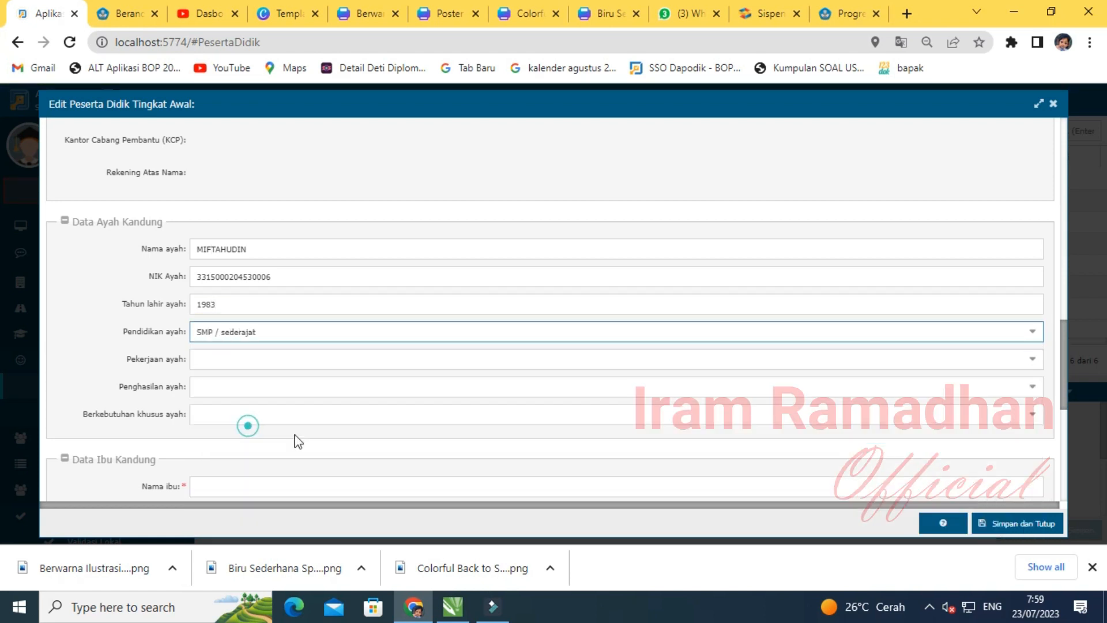
left_click(243, 366)
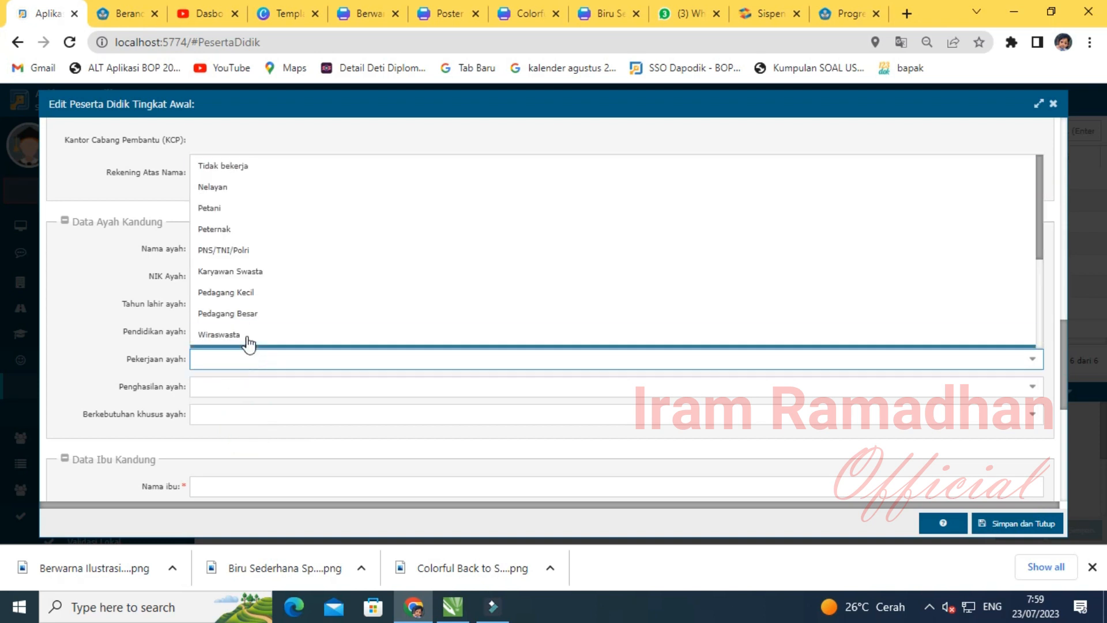
left_click(257, 274)
left_click(246, 385)
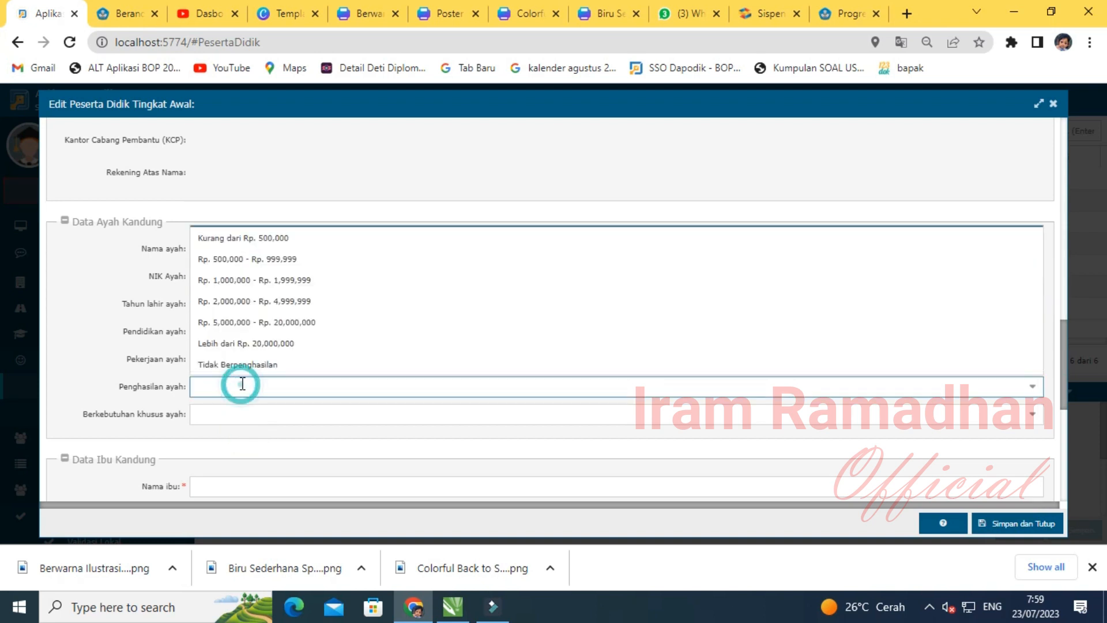
left_click(268, 307)
scroll(299, 369, "down", 3)
left_click(228, 324)
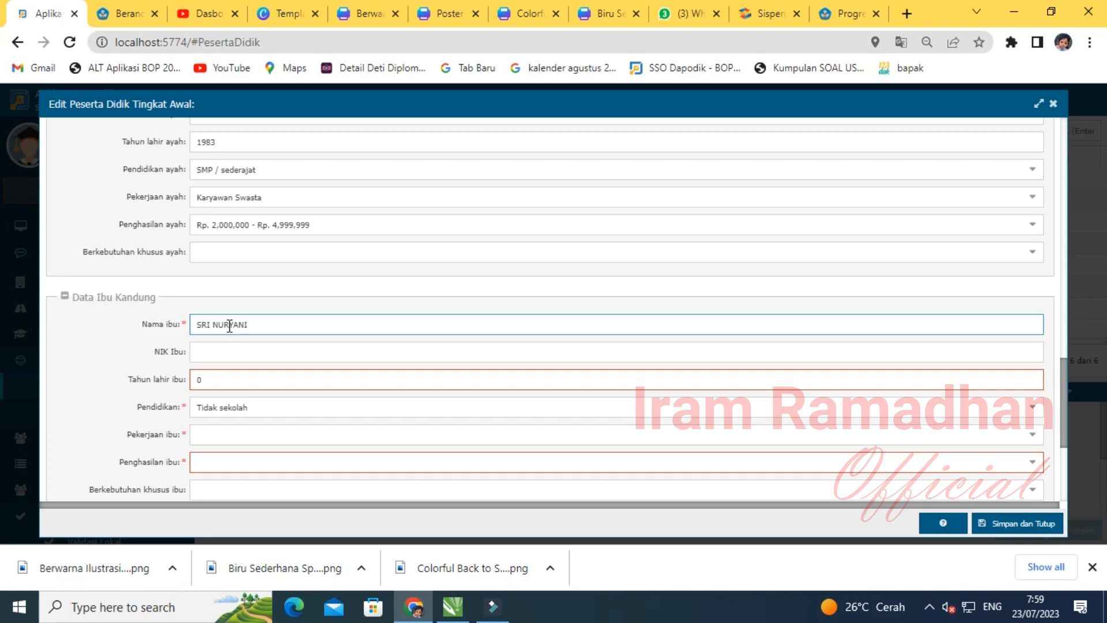
- Enter the mother's NIK and birth year 1978, and set her education to D2
left_click(233, 351)
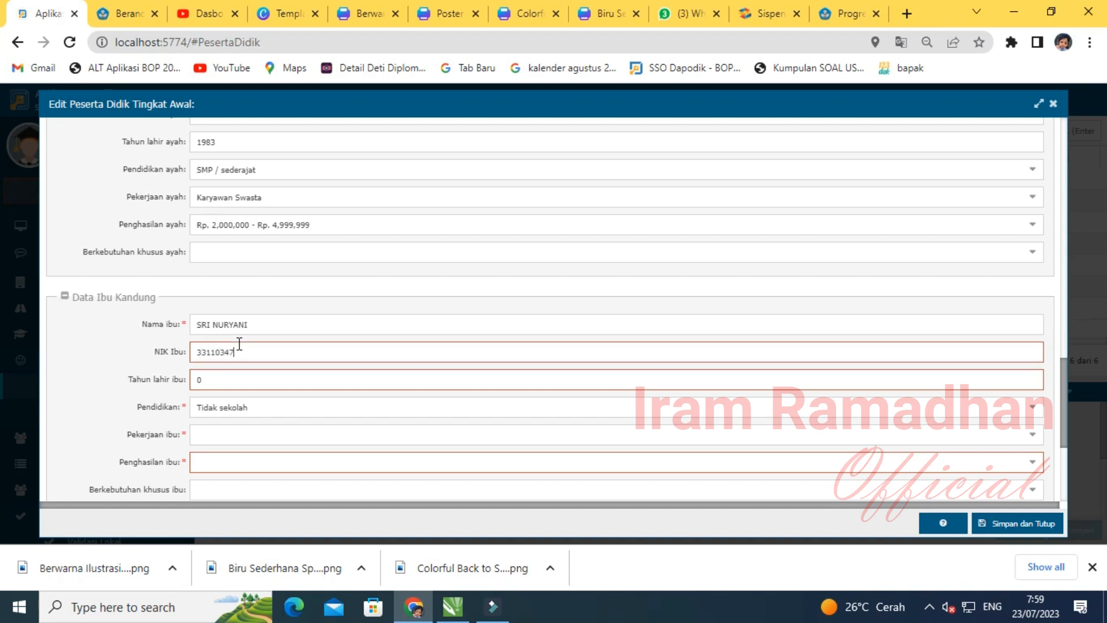
key("Tab")
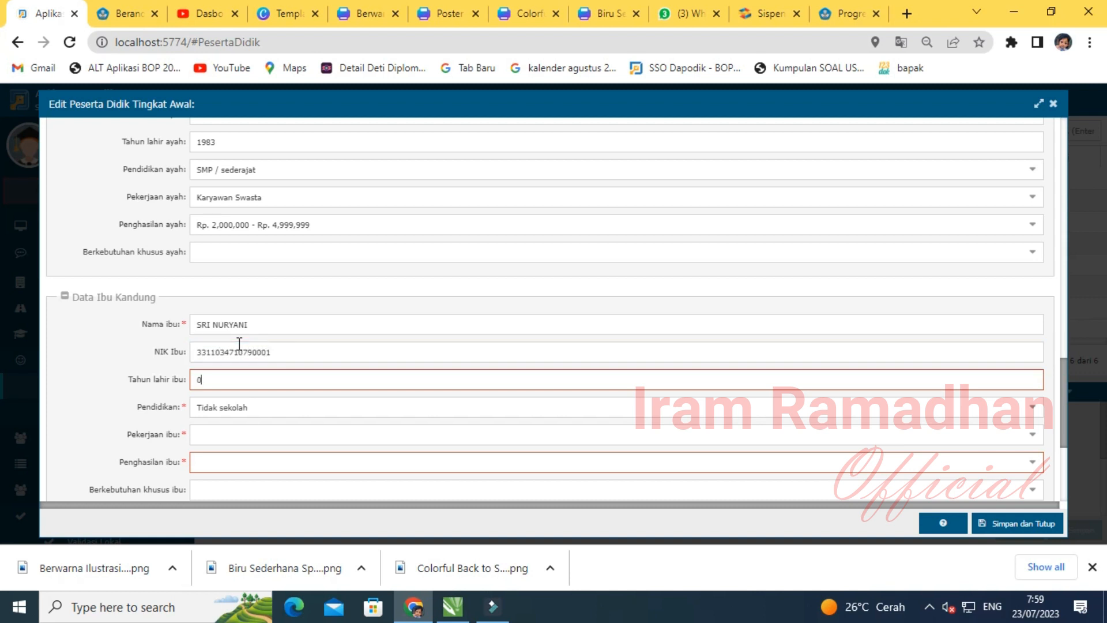
key("Tab")
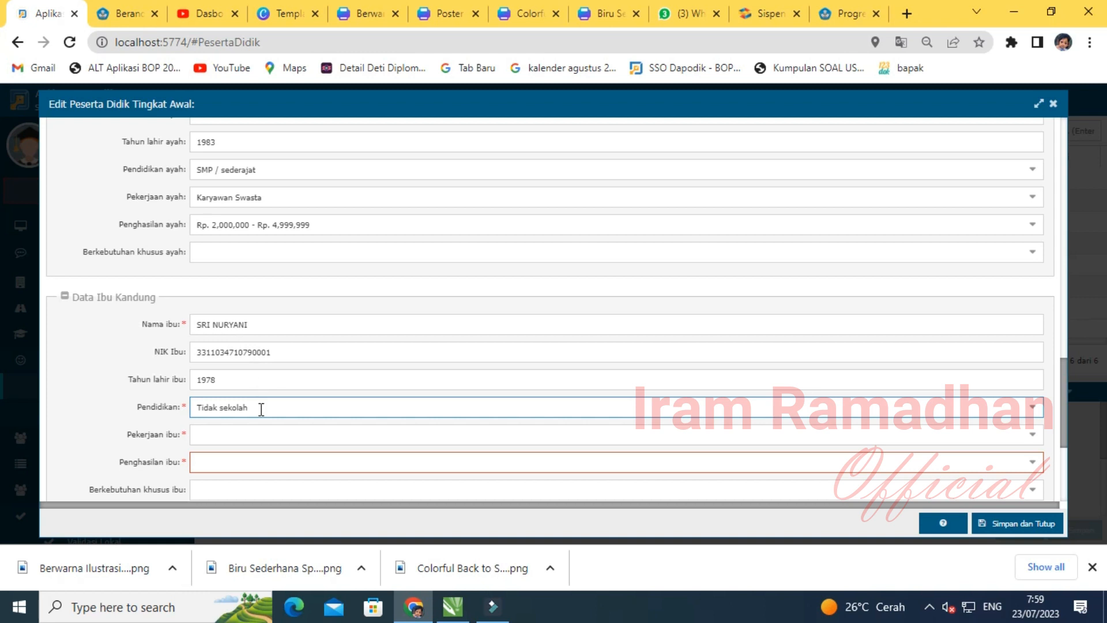
left_click(216, 409)
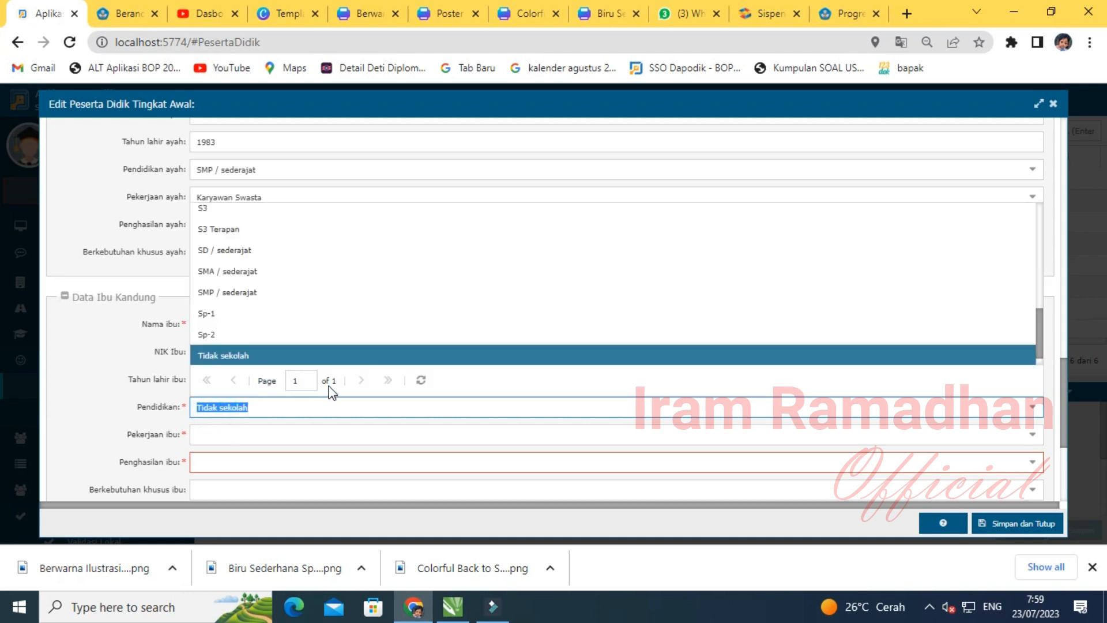
scroll(248, 331, "up", 5)
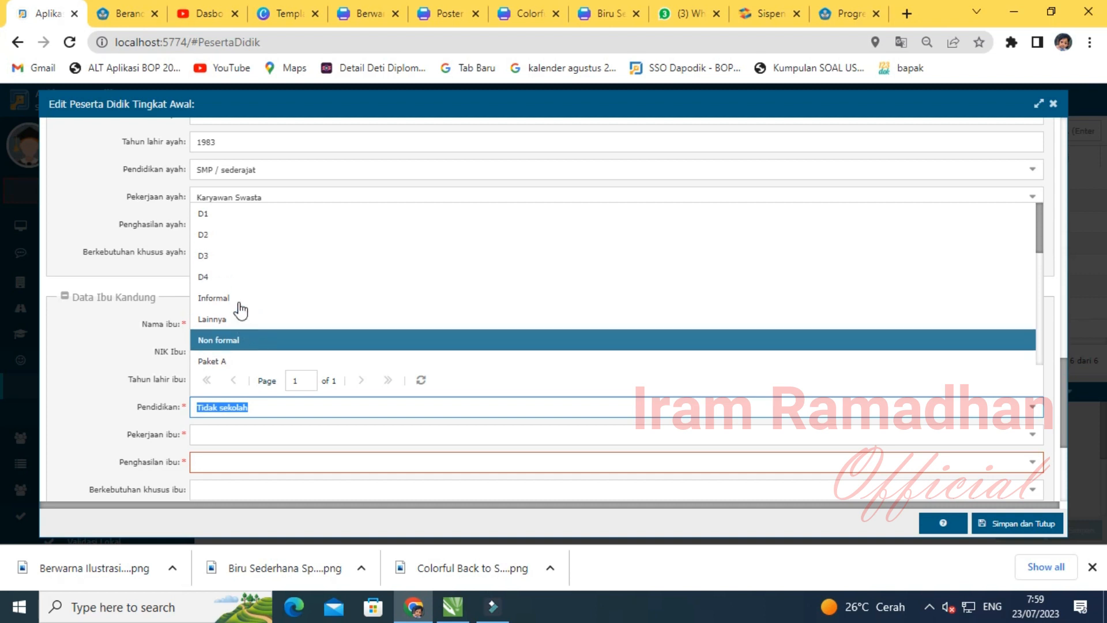
left_click(232, 261)
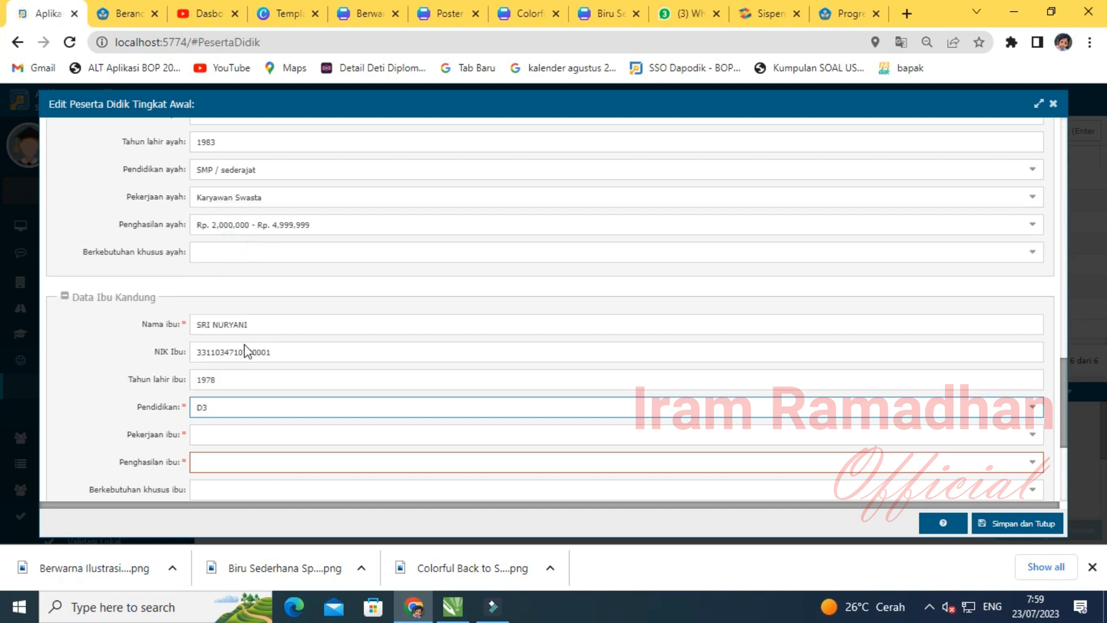
left_click(232, 407)
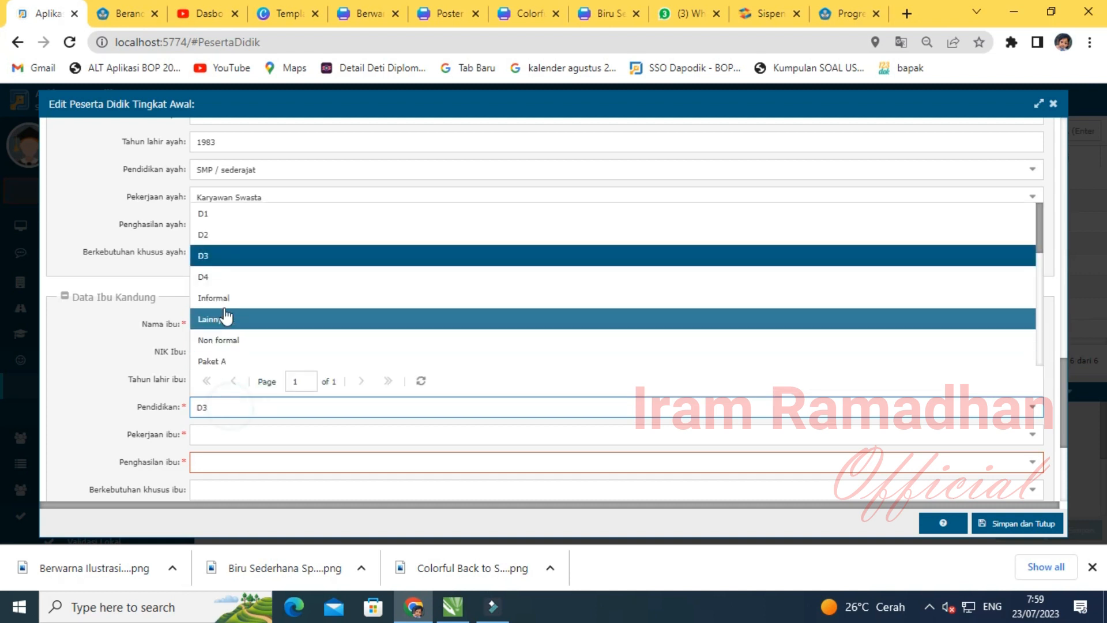
left_click(217, 238)
- Set the mother's occupation to PNS/TNI/Polri and choose her income bracket
left_click(222, 437)
left_click(221, 436)
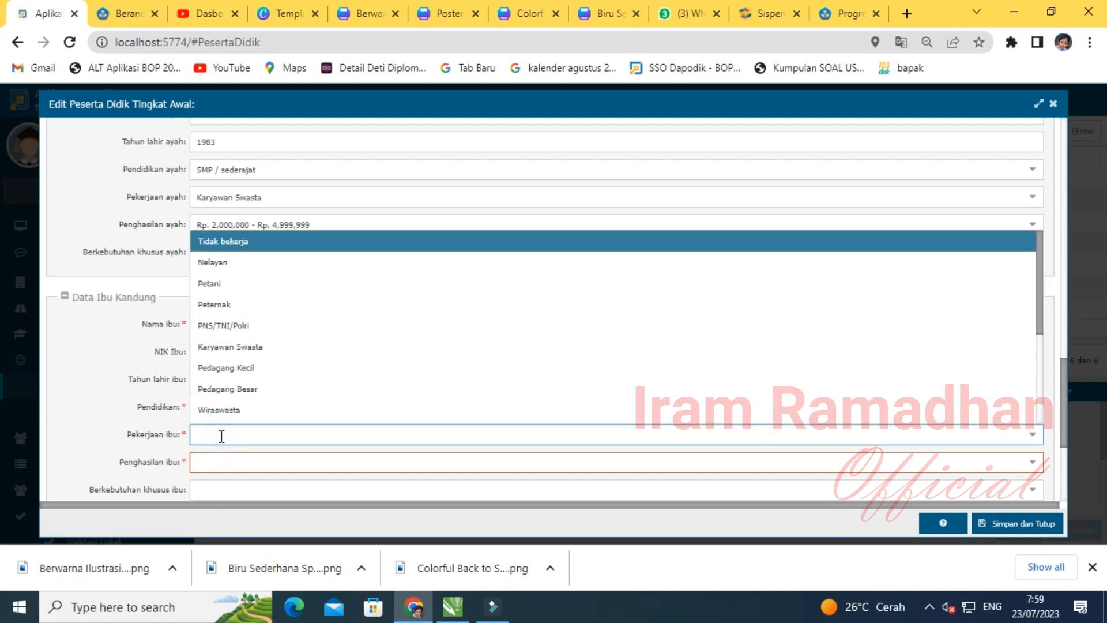
scroll(247, 388, "down", 3)
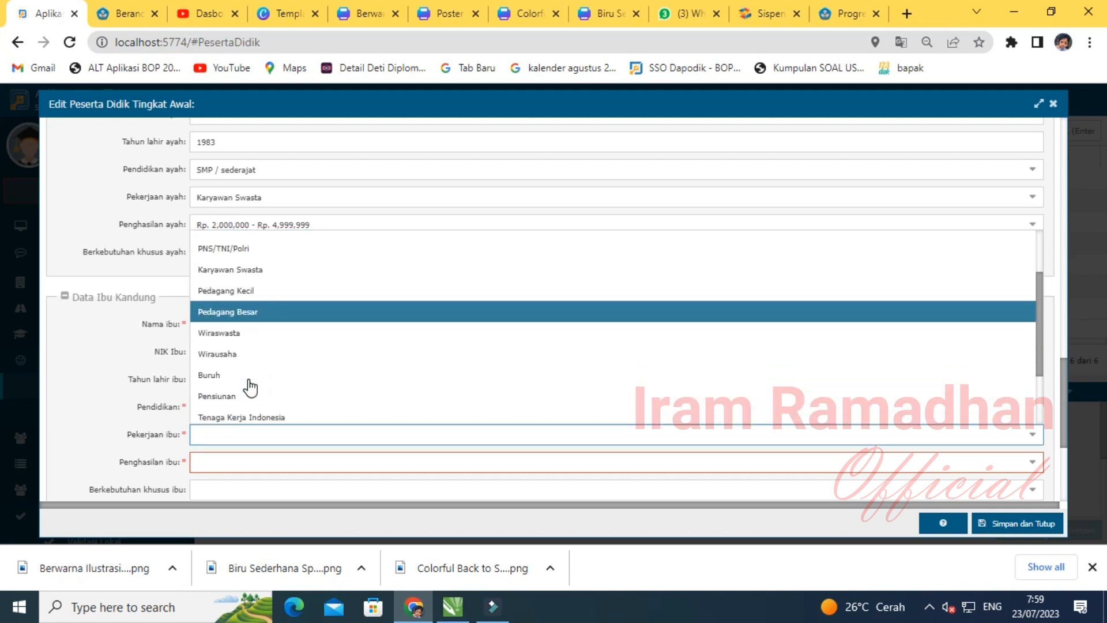
scroll(248, 386, "up", 4)
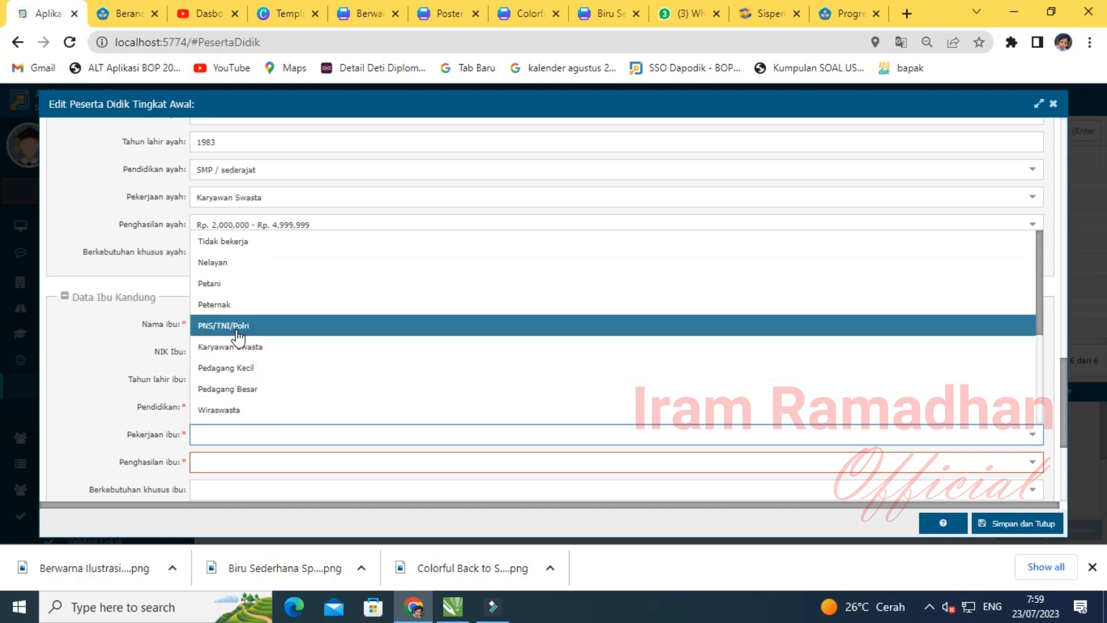
left_click(236, 326)
left_click(224, 461)
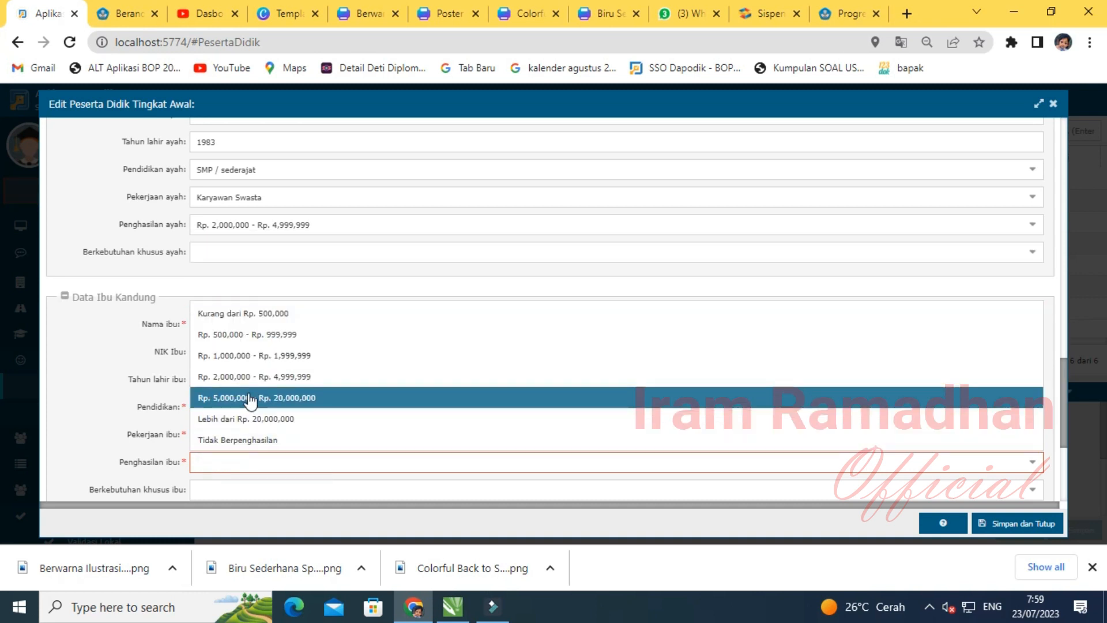
left_click(280, 376)
- Change the religion to Hindu, then save and close the form, confirming with Ya
scroll(299, 381, "up", 15)
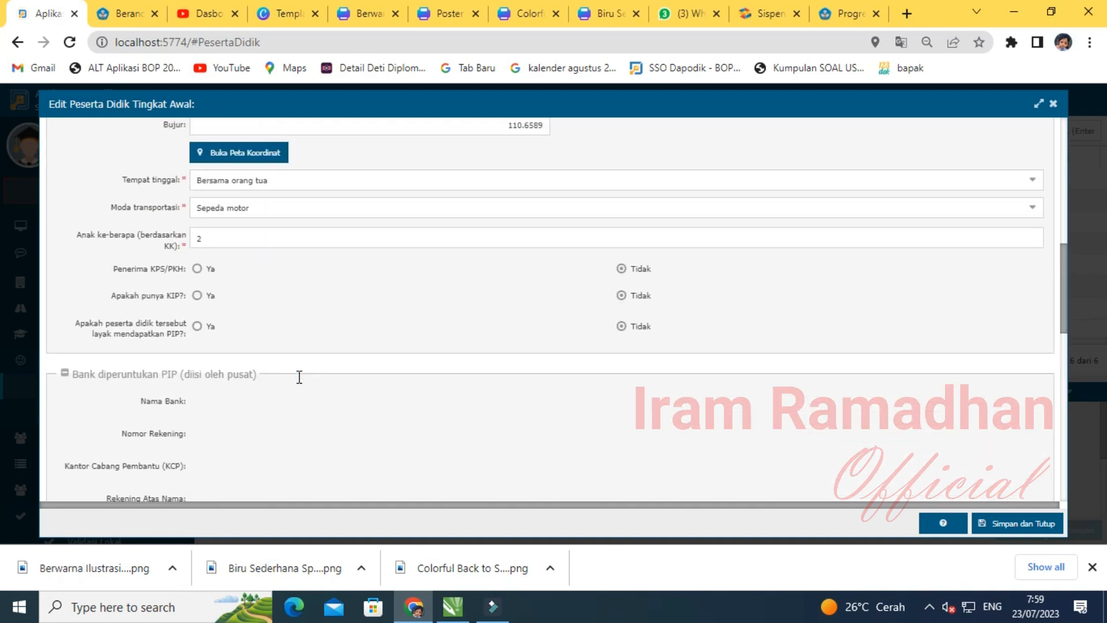
scroll(295, 375, "up", 3)
left_click(239, 386)
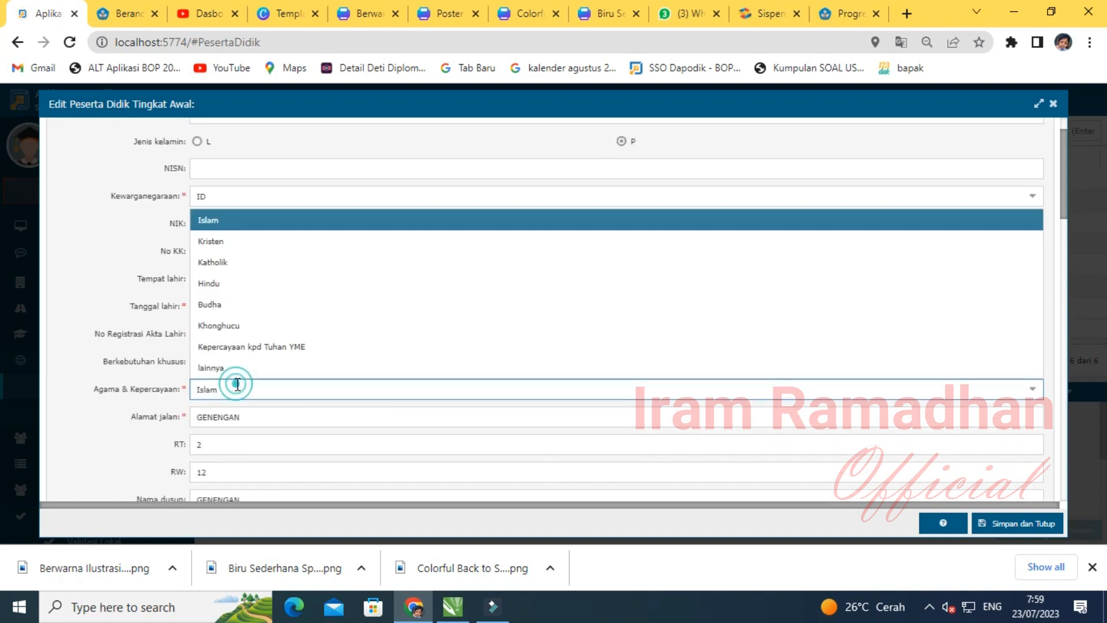
left_click(222, 283)
scroll(298, 406, "down", 15)
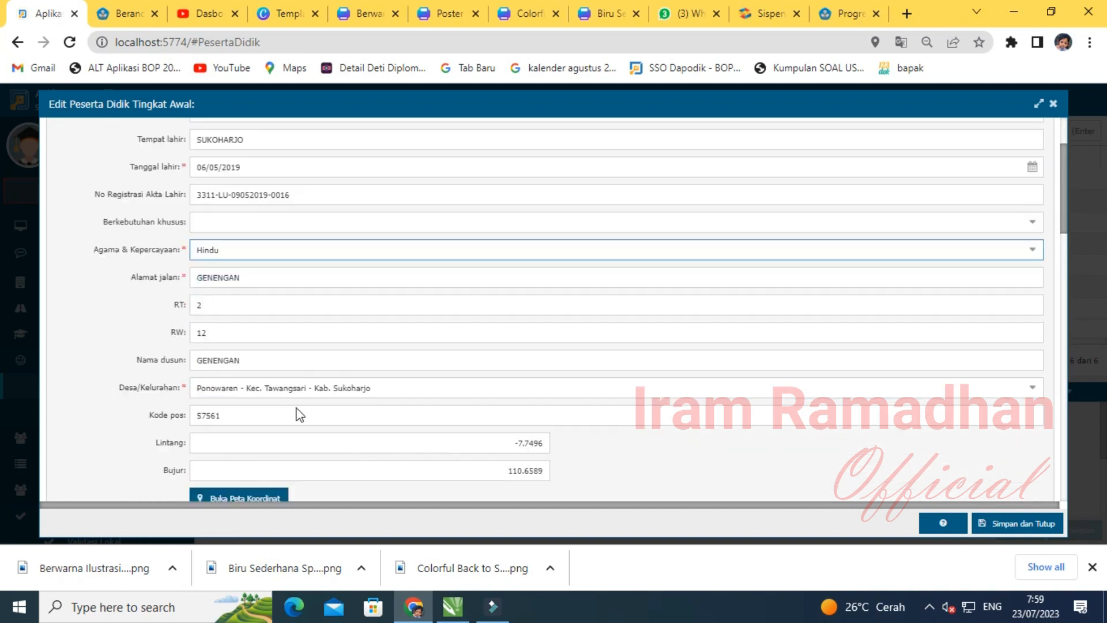
scroll(300, 402, "down", 4)
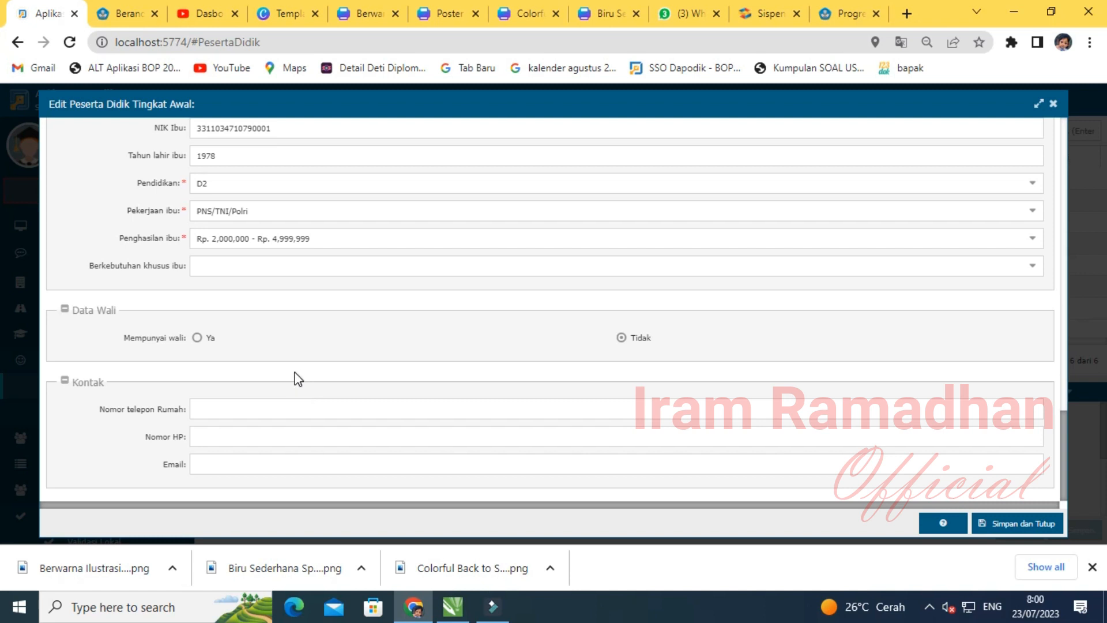
left_click(995, 524)
left_click(527, 346)
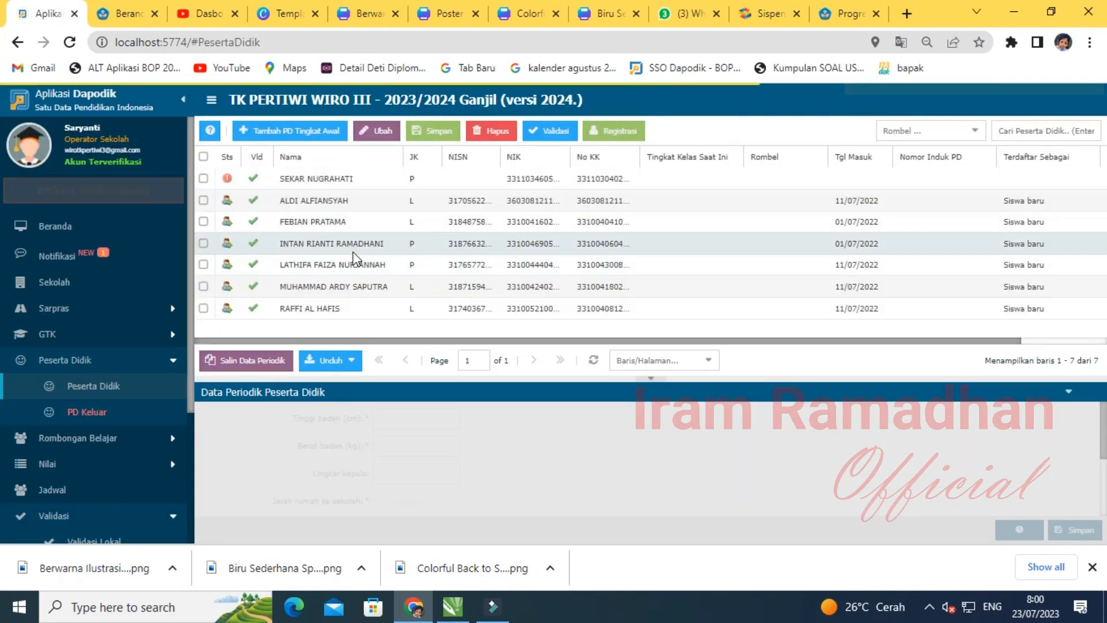
- Register the new pupil as Siswa baru with entry date 17/07/2023
left_click(306, 180)
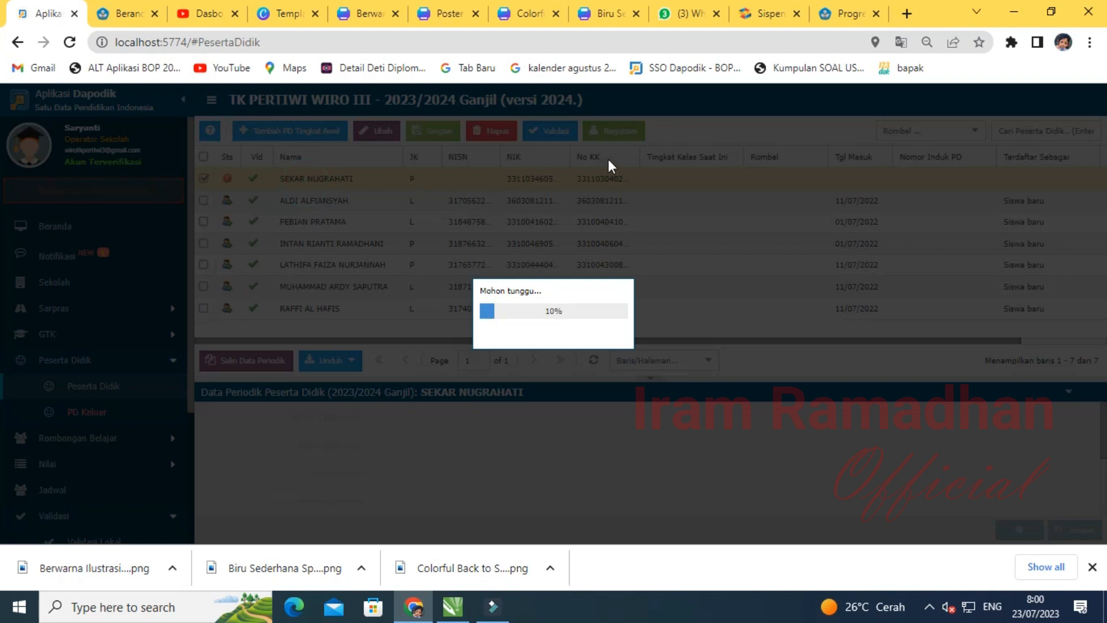
left_click(616, 132)
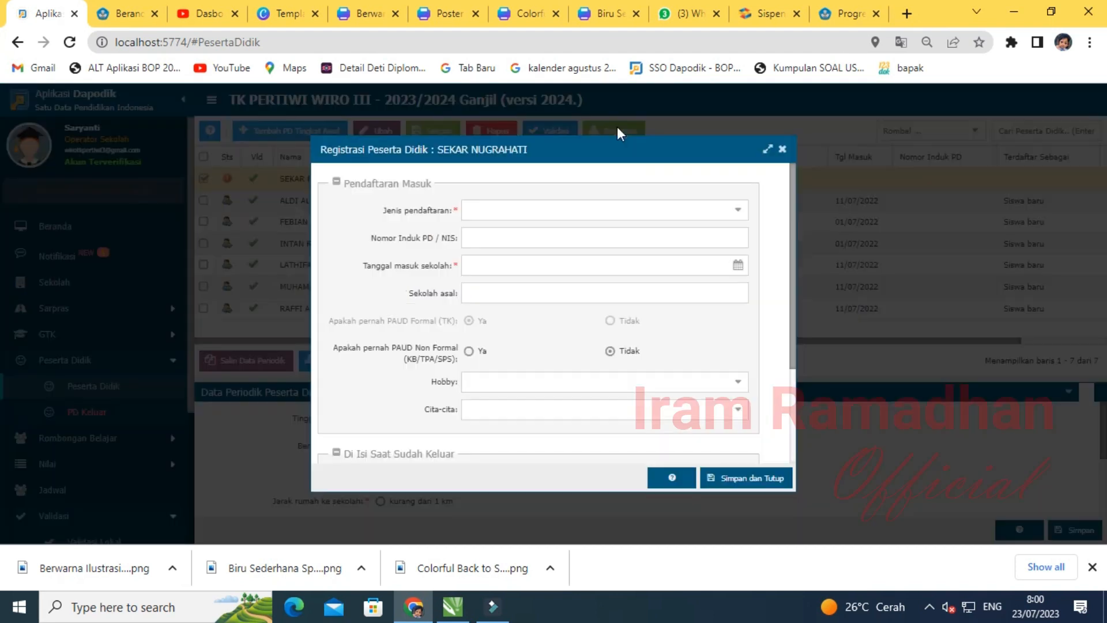
left_click(729, 209)
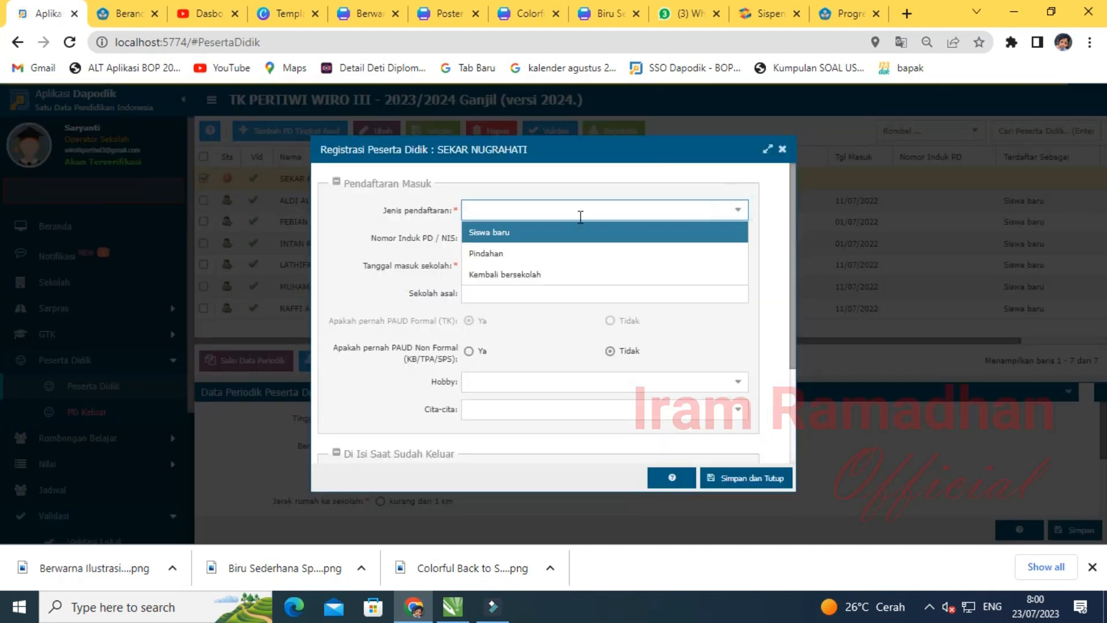
left_click(490, 232)
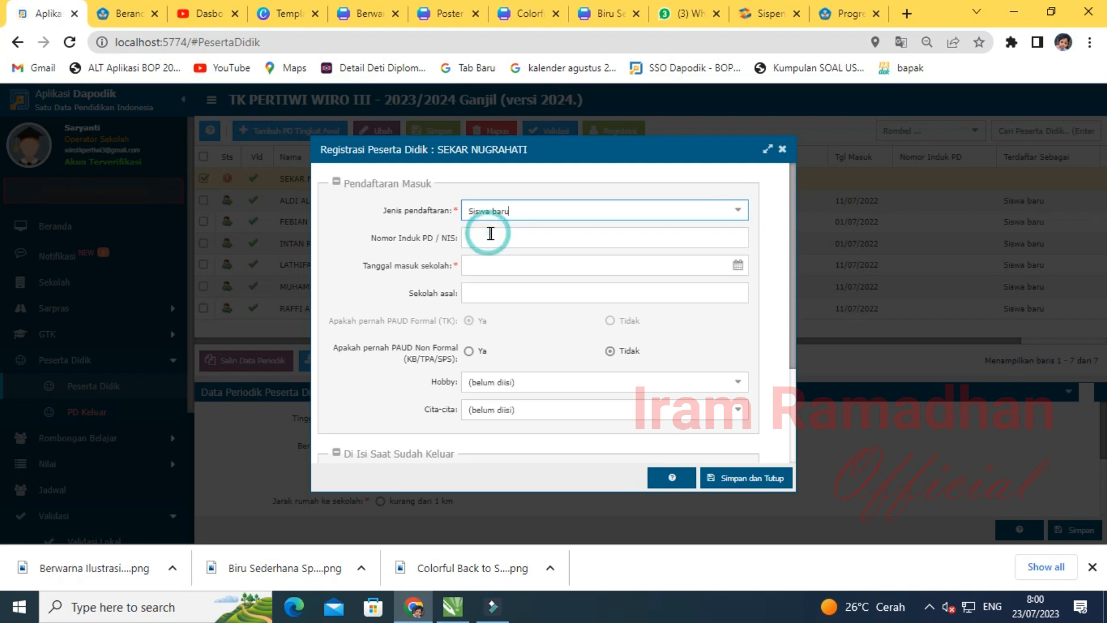
left_click(519, 234)
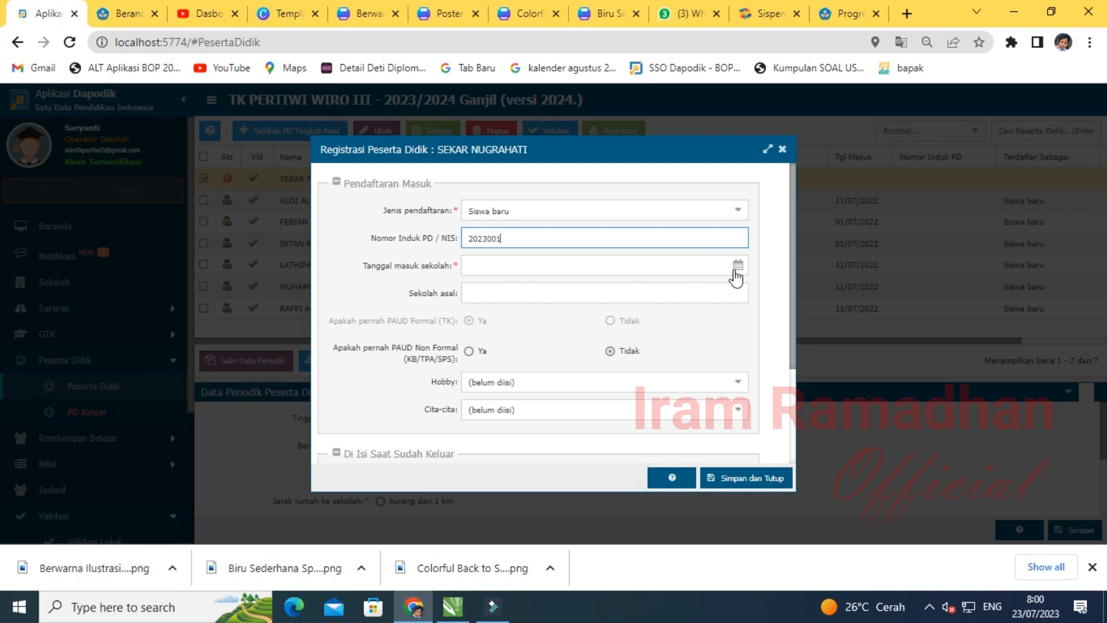
left_click(735, 268)
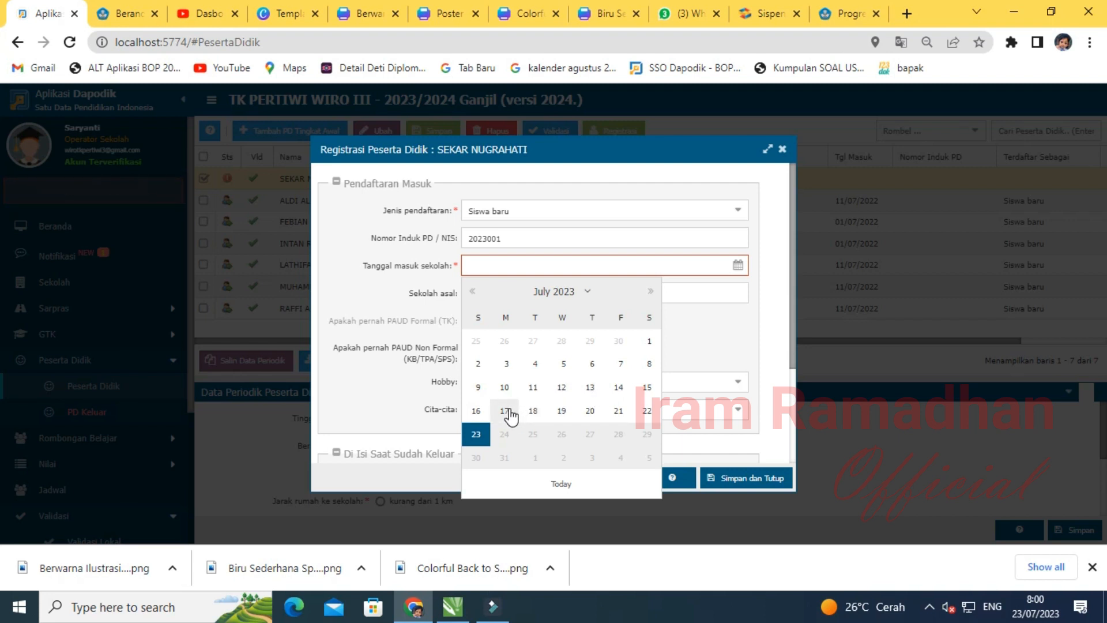
left_click(506, 411)
- Set the hobby to Bermain Boneka and aspiration to Content Creator, then save the registration
left_click(476, 292)
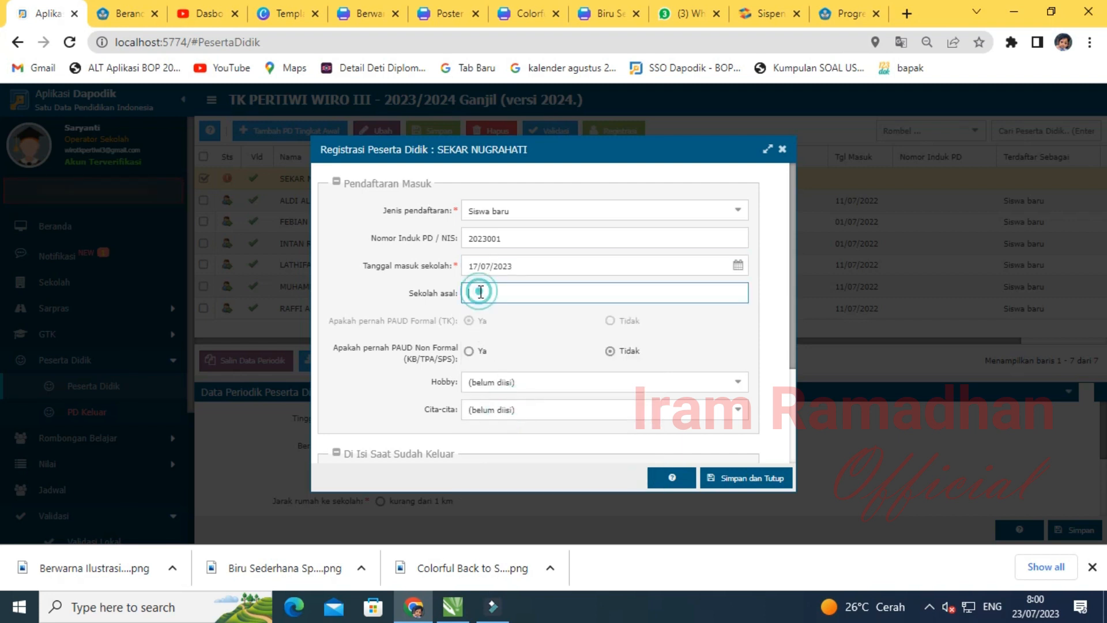
scroll(602, 385, "down", 1)
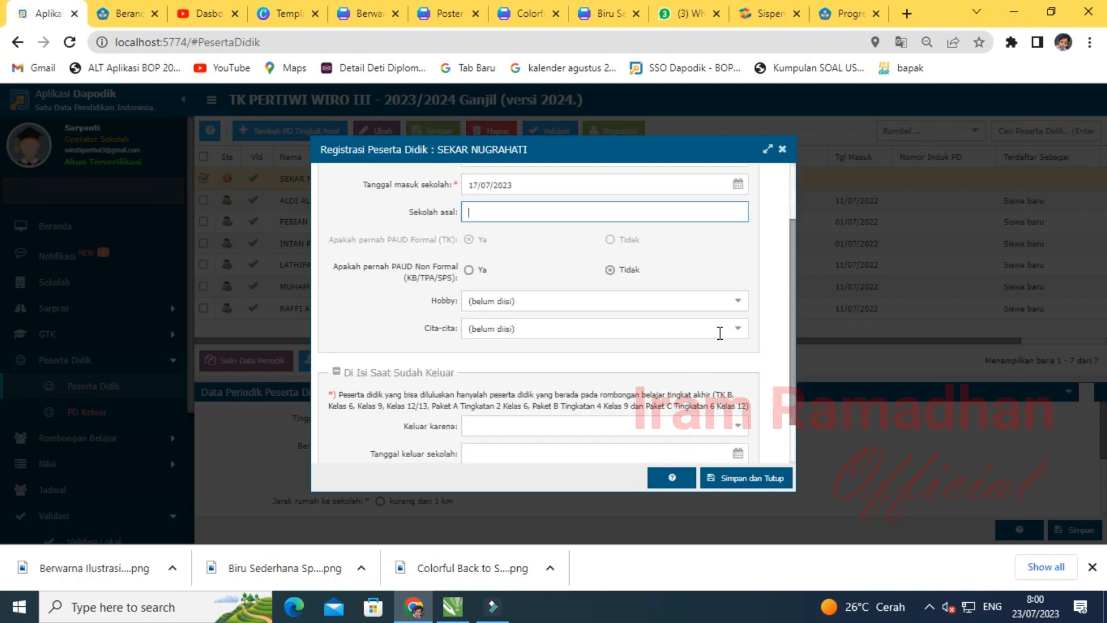
left_click(735, 301)
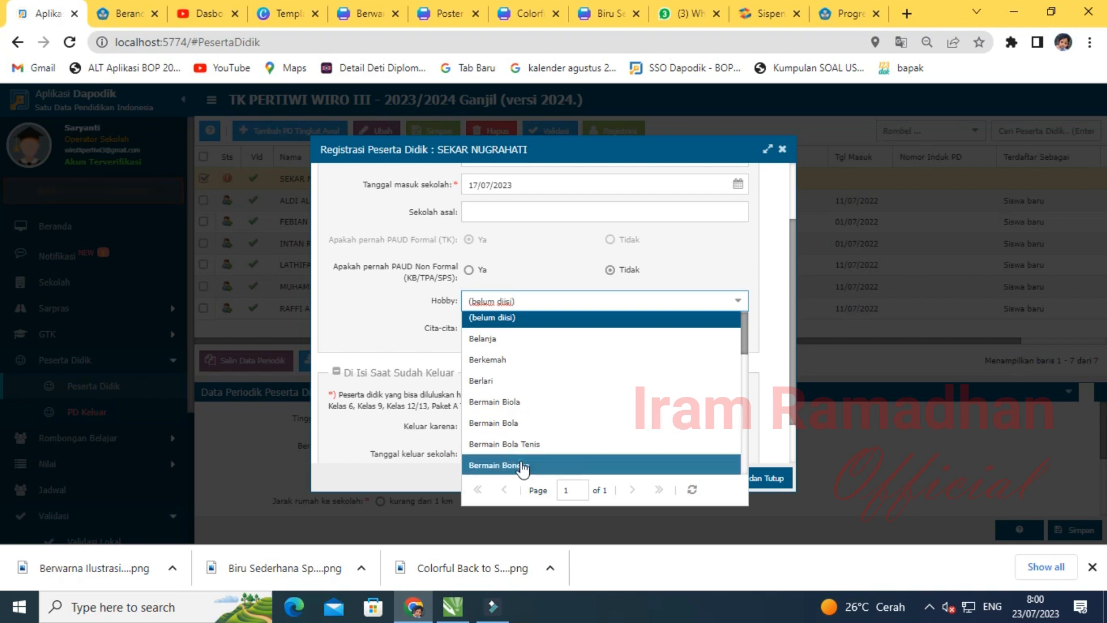
left_click(522, 466)
left_click(736, 329)
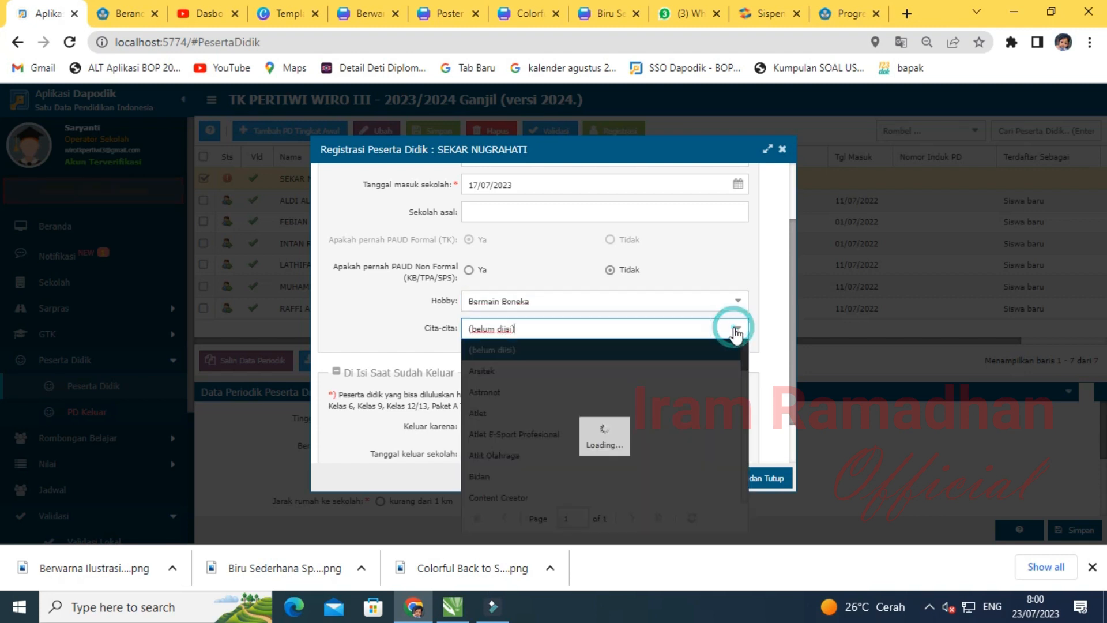
left_click(513, 499)
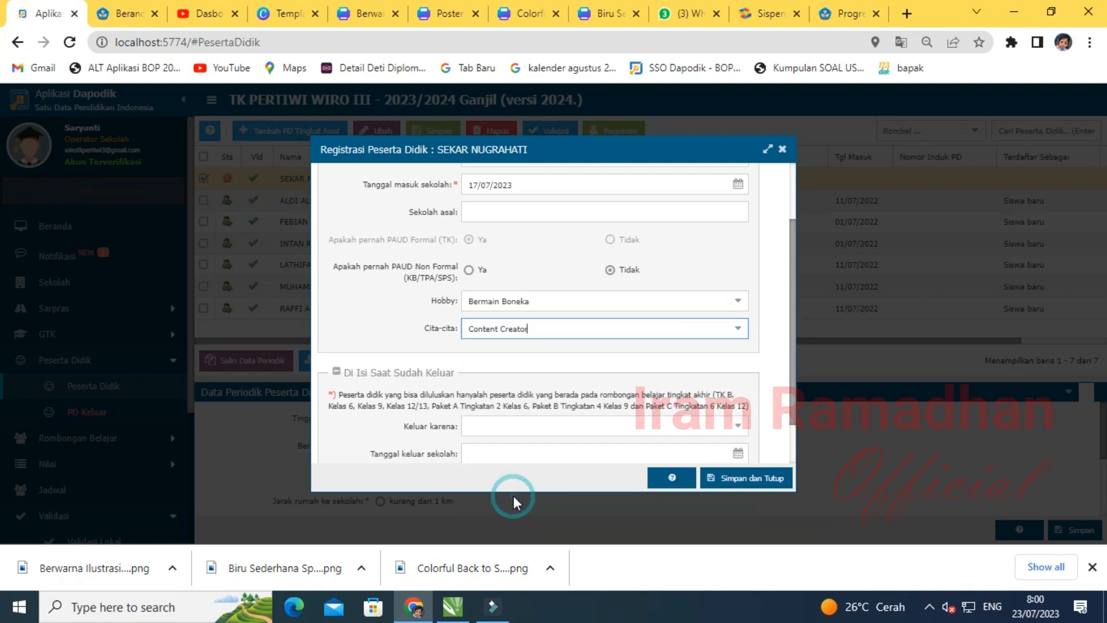
left_click(735, 483)
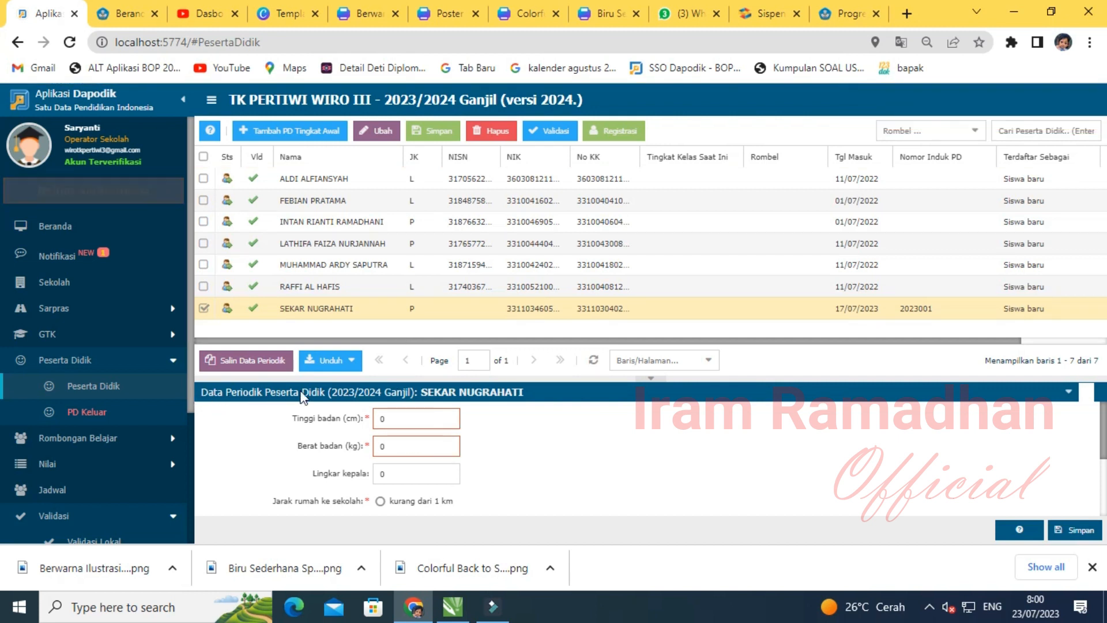
- Enter the pupil's height as 85 cm and weight as 12 kg
left_click(559, 442)
scroll(390, 432, "down", 2)
scroll(387, 433, "up", 2)
double_click(390, 420)
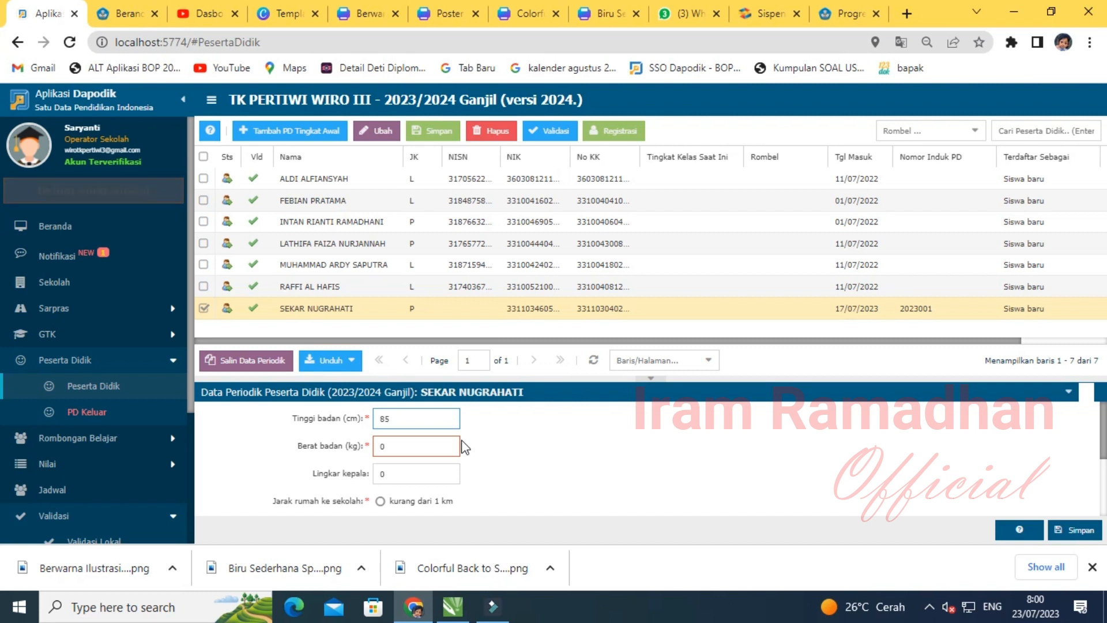
double_click(409, 452)
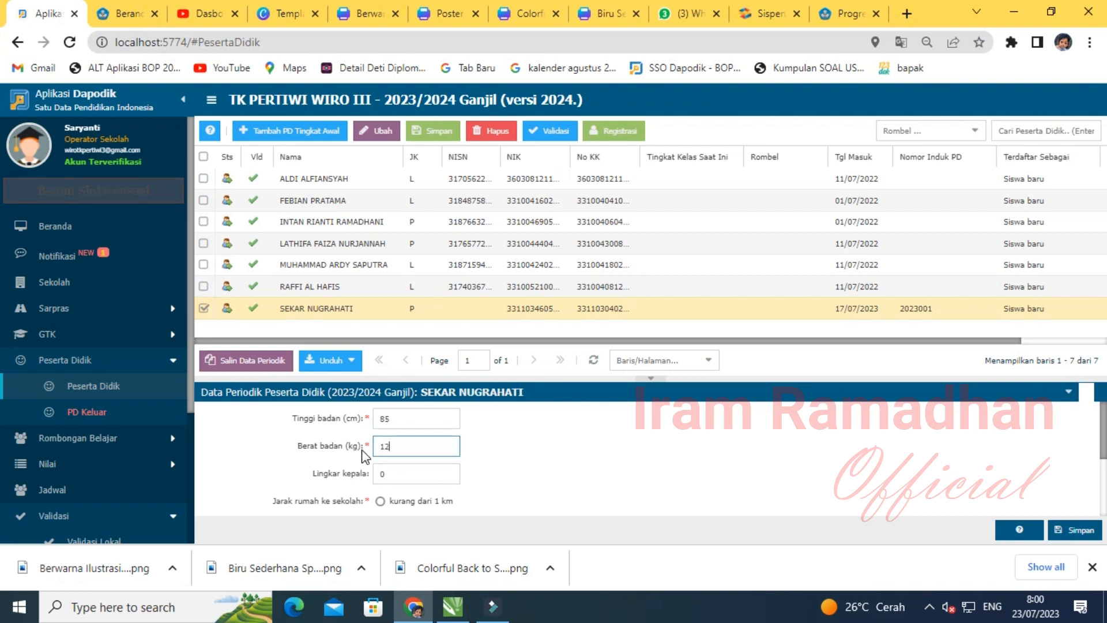
left_click(353, 477)
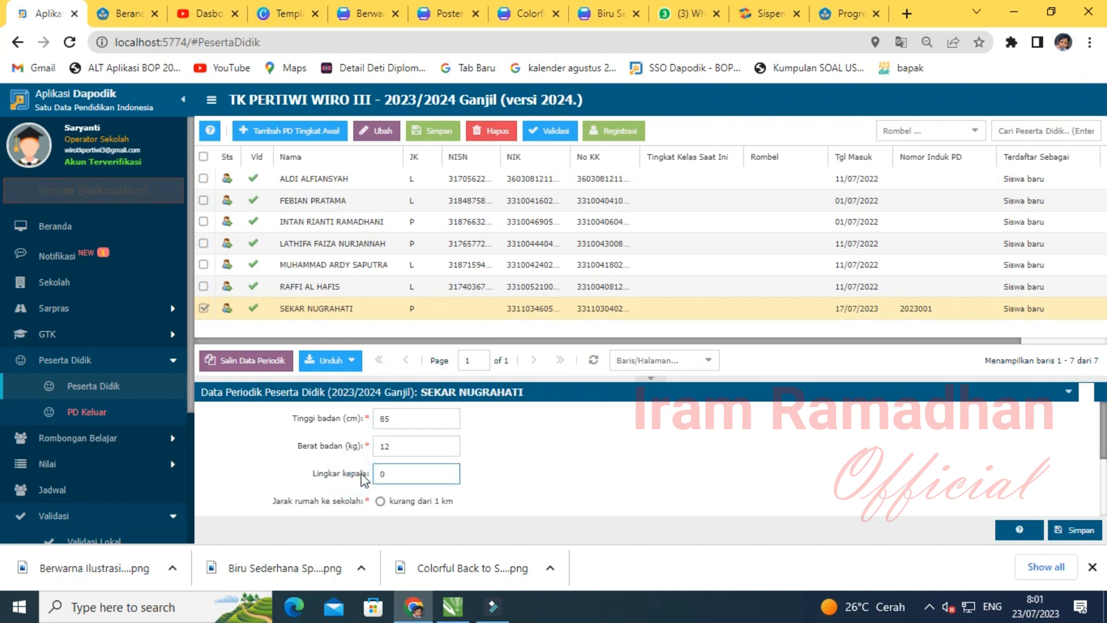
- Record home distance as more than 1 km (3 km) and travel time of 20 minutes
scroll(514, 438, "down", 2)
left_click(514, 427)
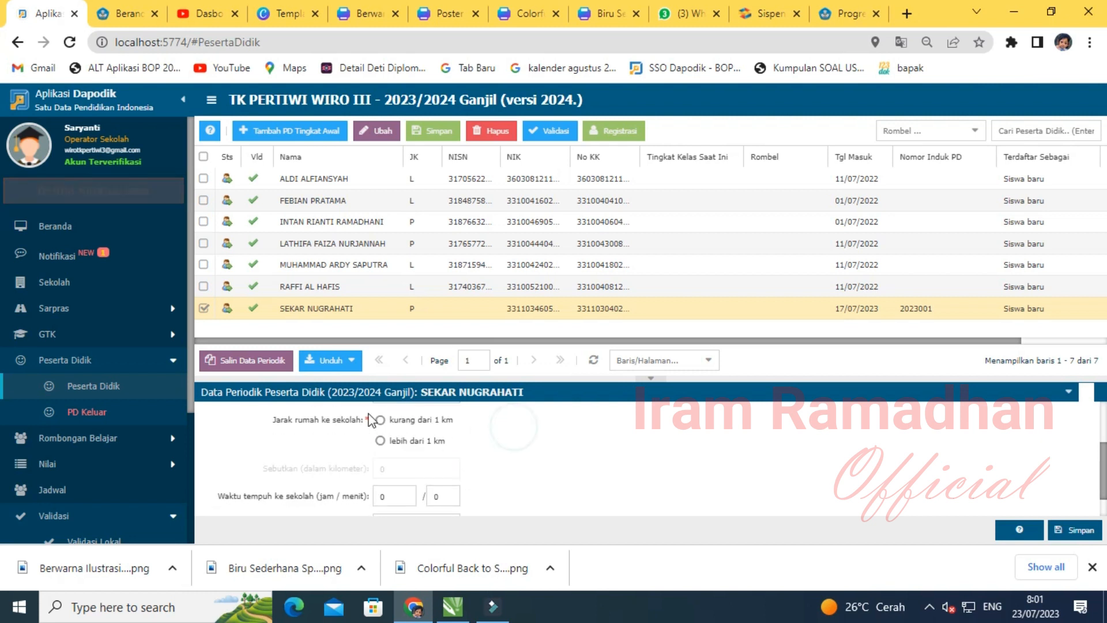
left_click(382, 441)
left_click(434, 468)
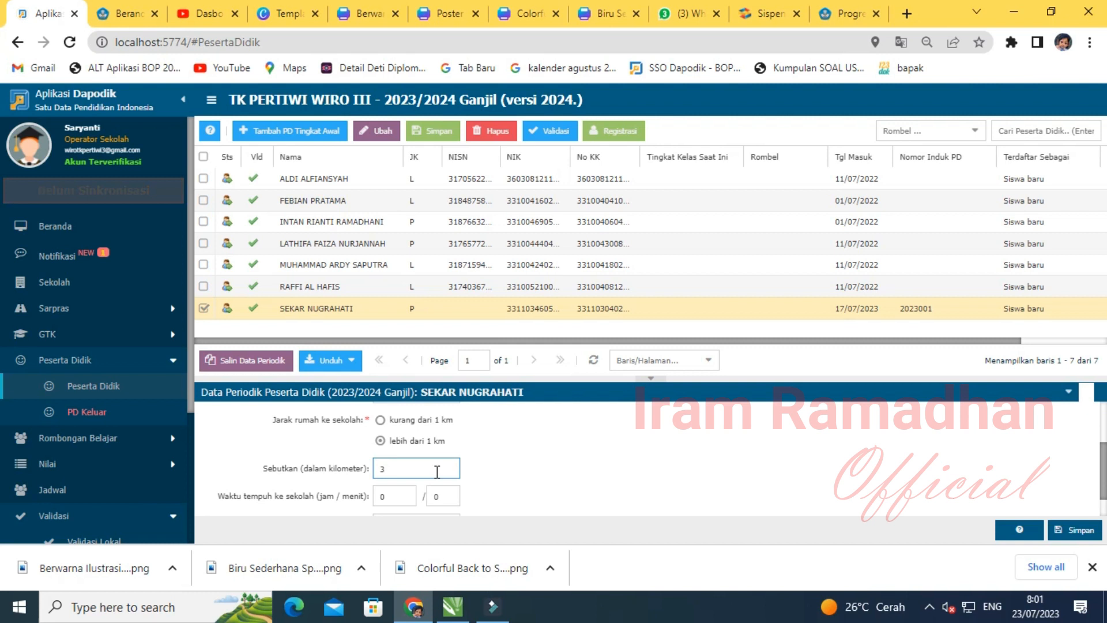
left_click(436, 498)
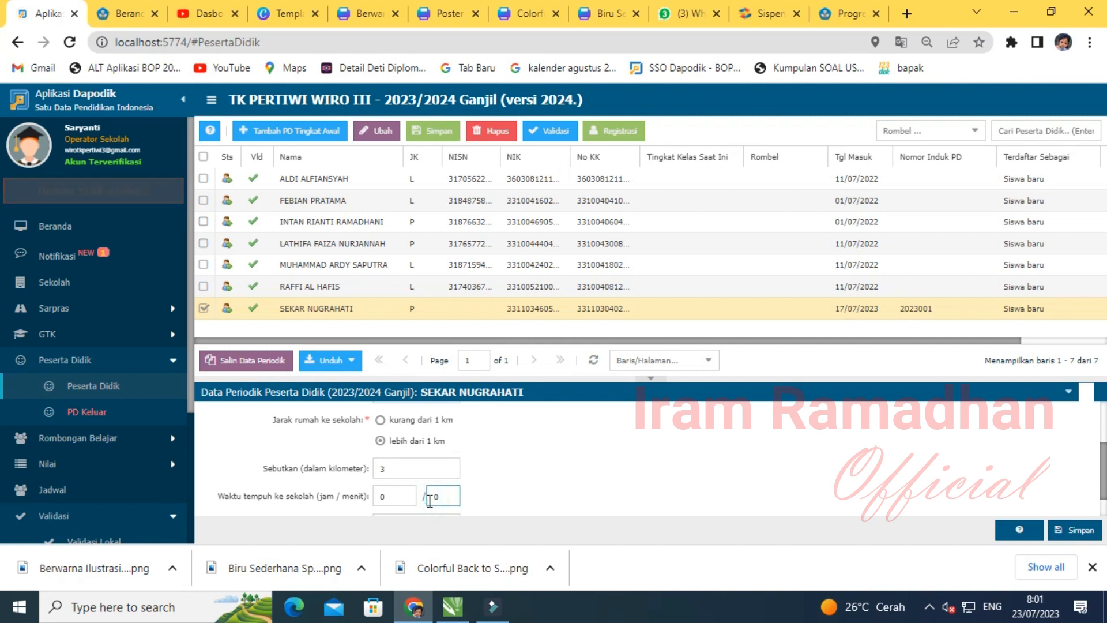
left_click(583, 455)
- Change the sibling count to 1 and save the periodic data
scroll(450, 478, "down", 1)
left_click(421, 493)
left_click(338, 497)
key("BackSpace")
type("1")
left_click(637, 460)
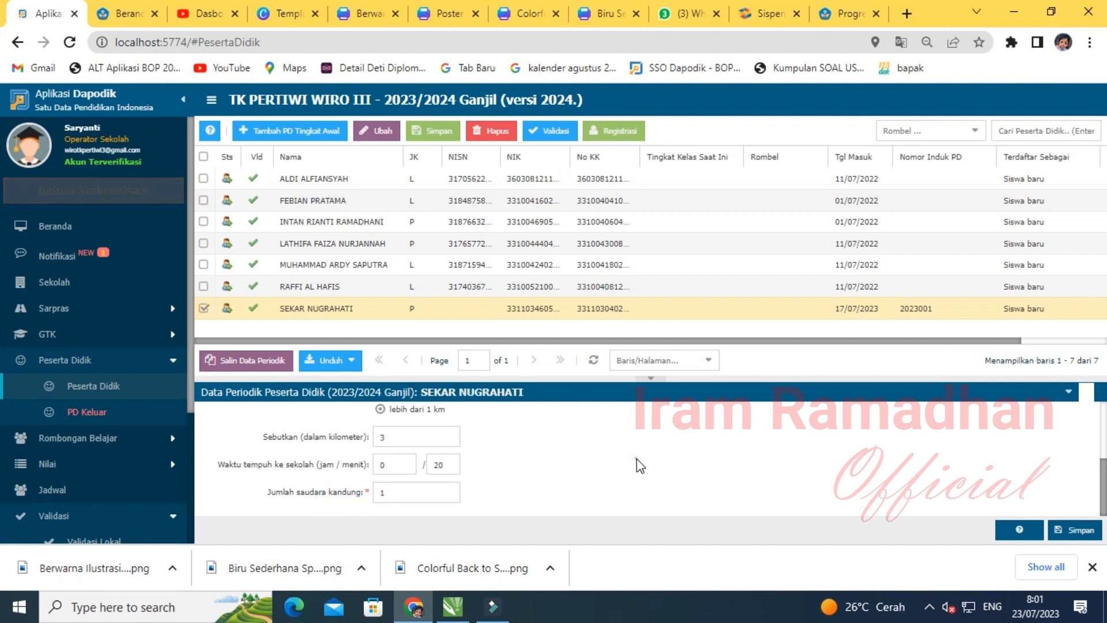
left_click(1061, 530)
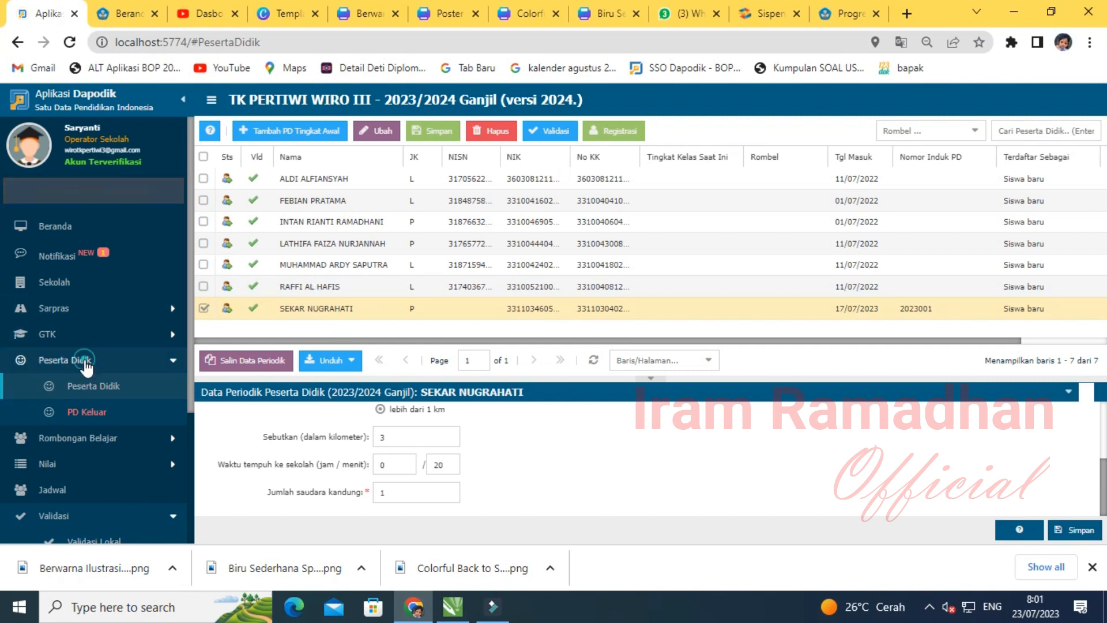
- Collapse Peserta Didik in the sidebar and go to Rombongan Belajar > Reguler
left_click(85, 363)
scroll(123, 374, "down", 2)
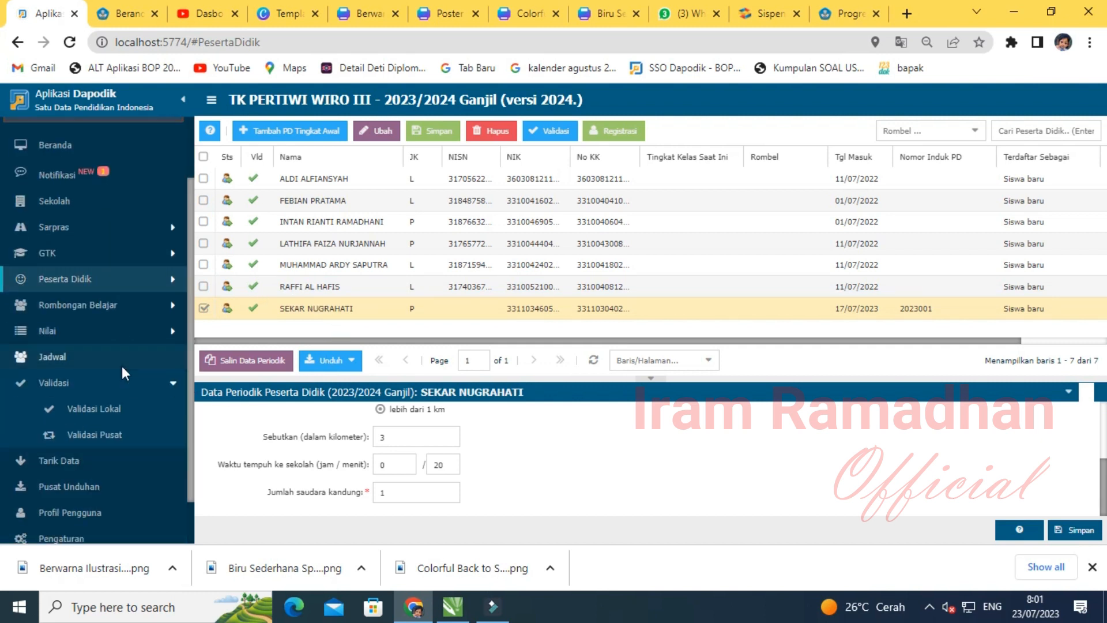
left_click(89, 309)
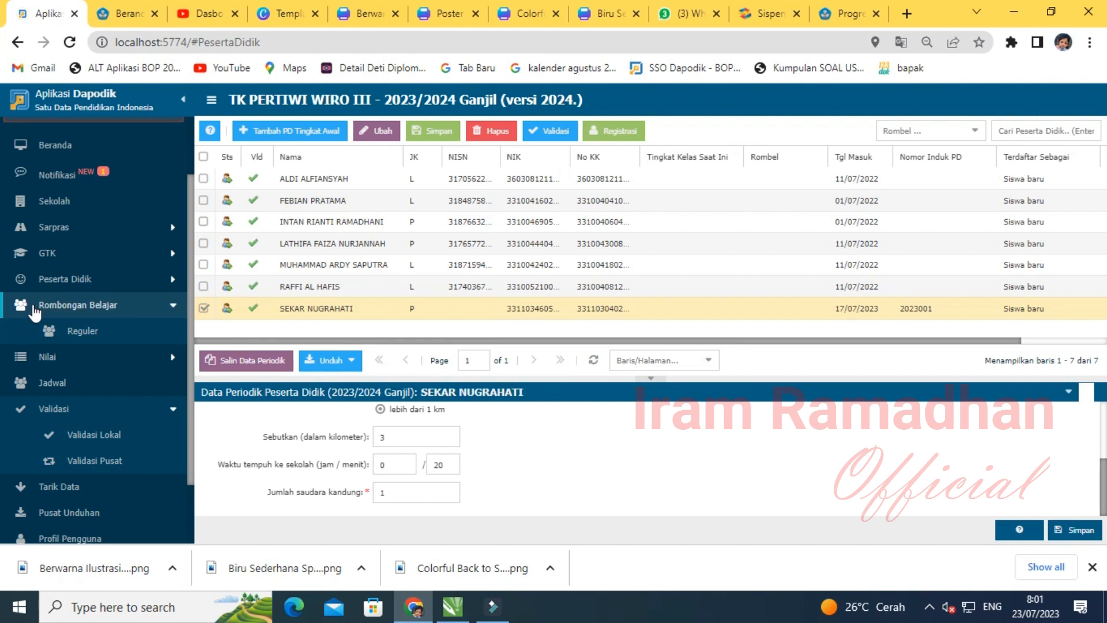
left_click(85, 337)
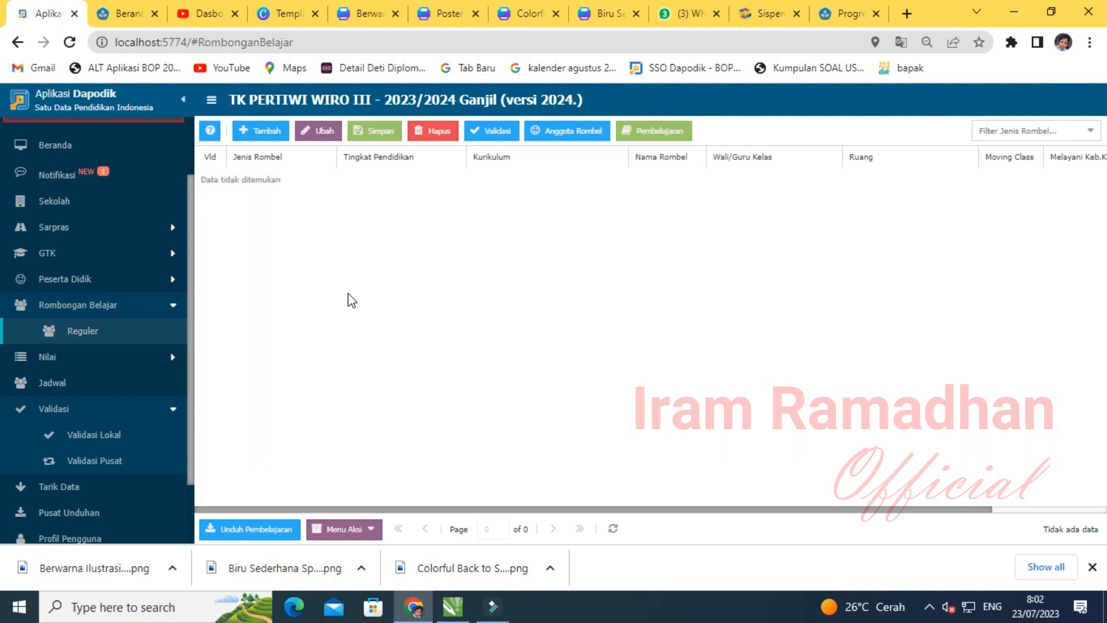
- Add a new study group of type Kelas for Kelompok B using Kurikulum PAUD Merdeka
left_click(264, 137)
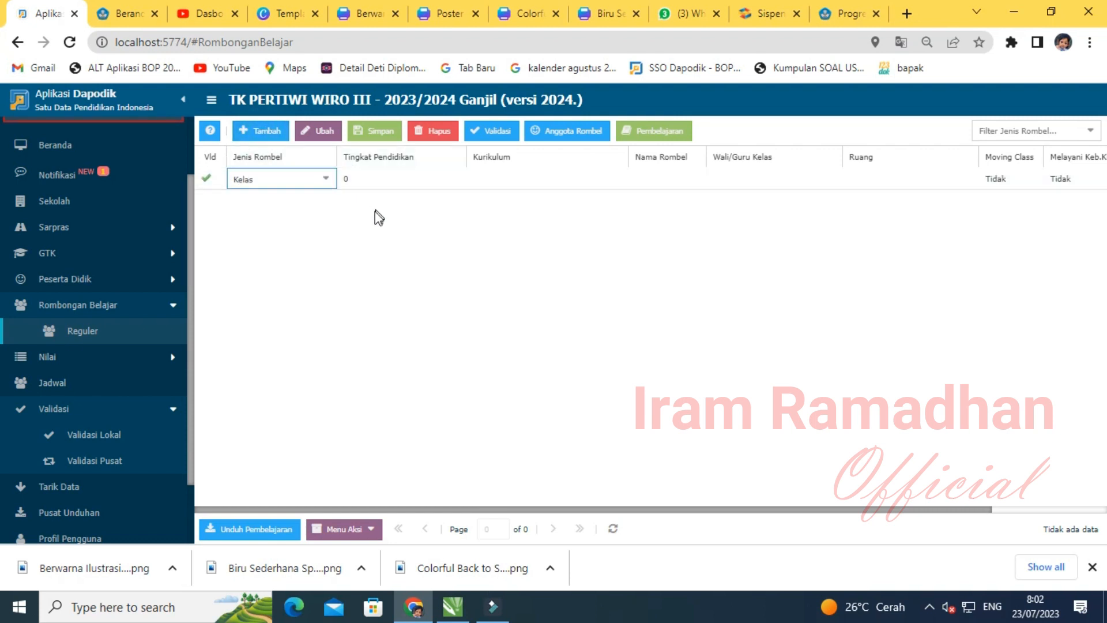
left_click(324, 179)
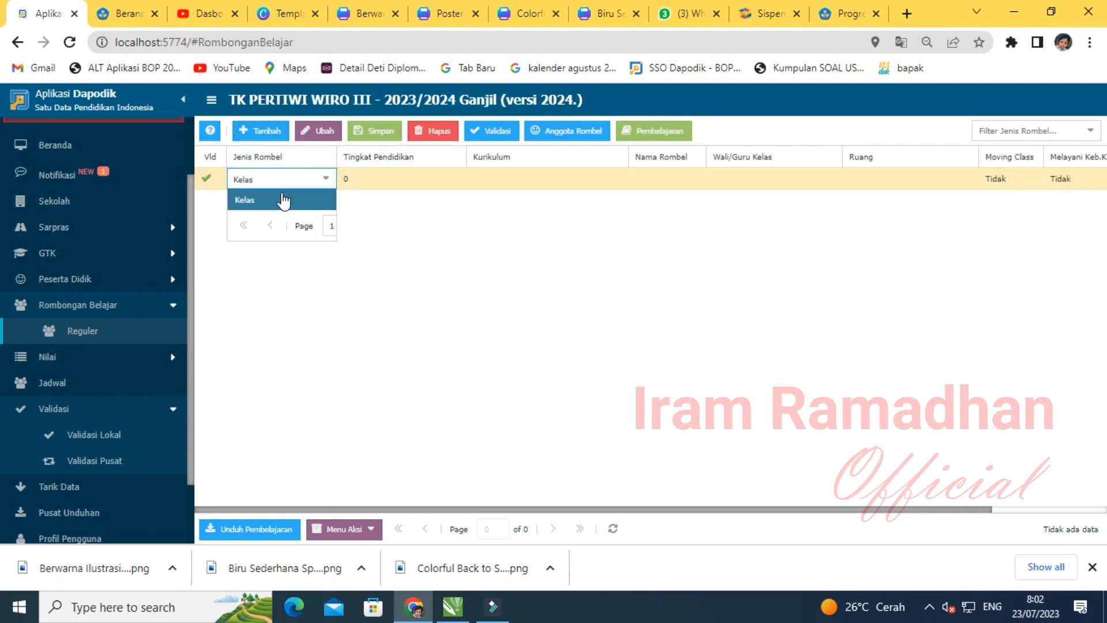
left_click(270, 199)
left_click(410, 180)
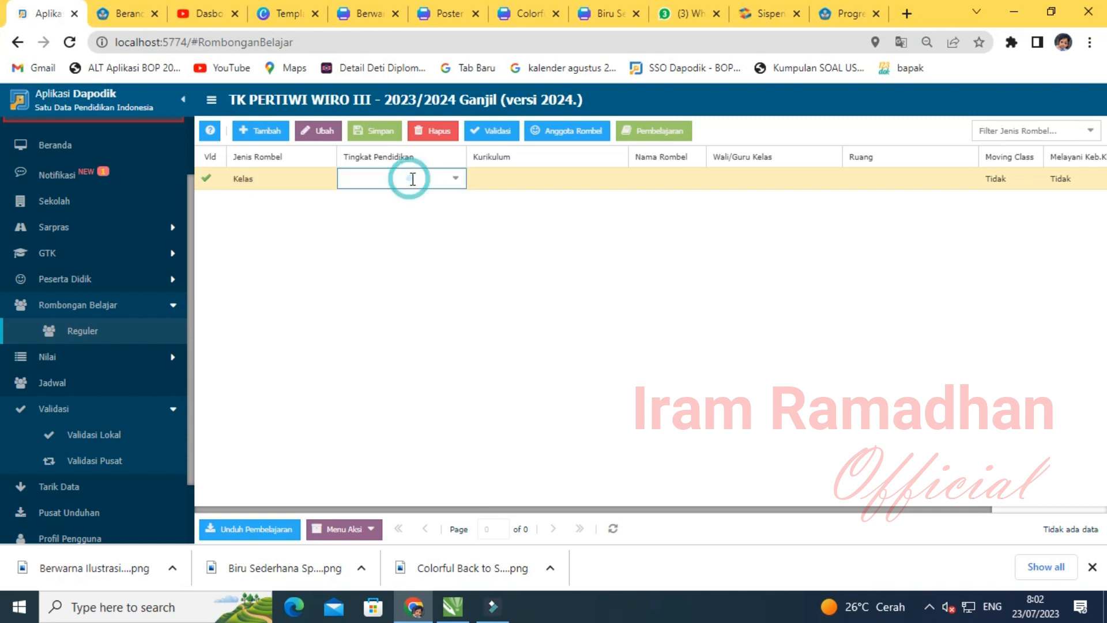
left_click(454, 180)
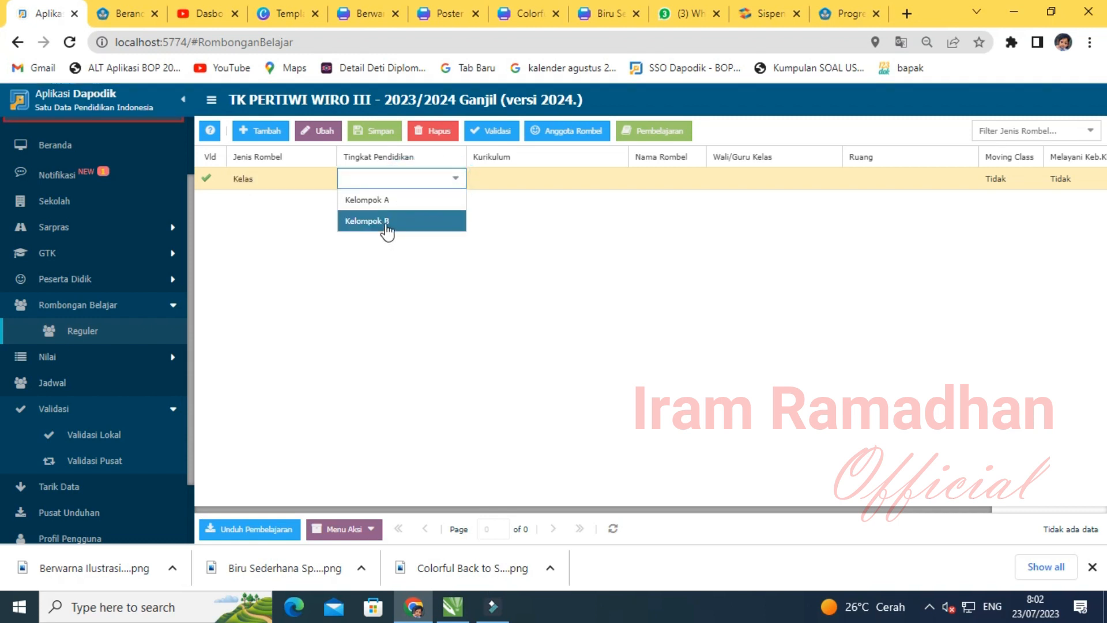
left_click(387, 225)
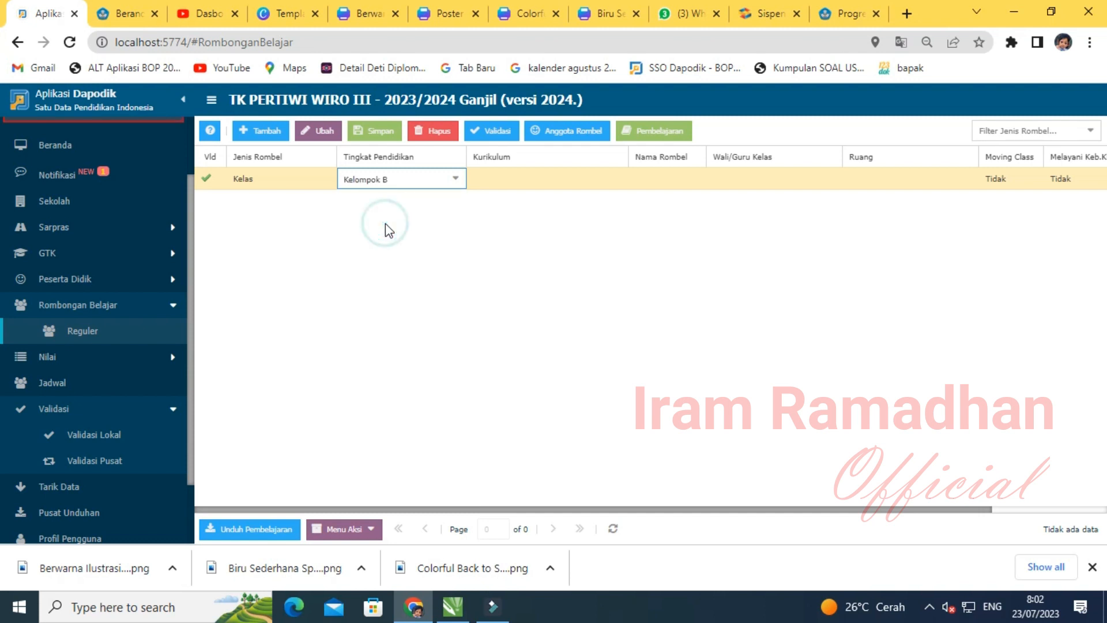
left_click(587, 185)
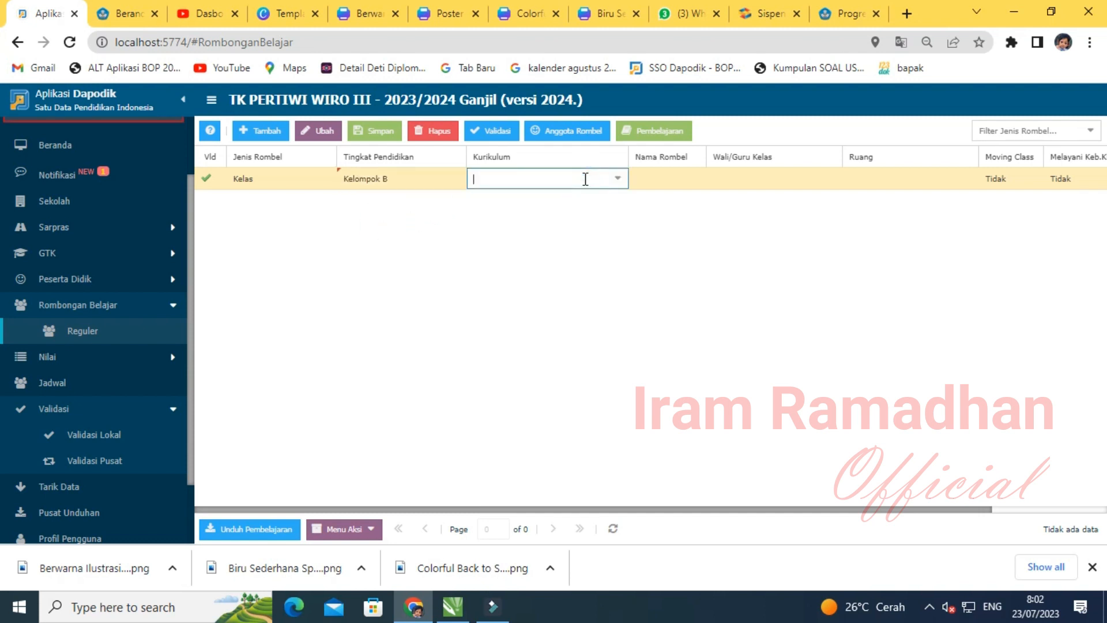
left_click(619, 179)
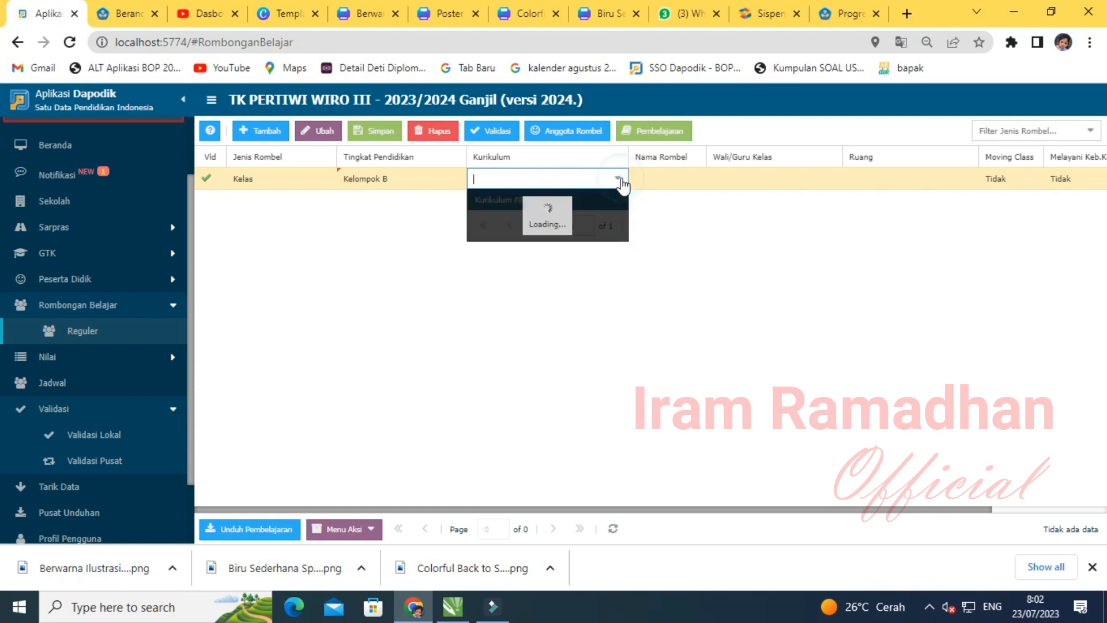
left_click(564, 201)
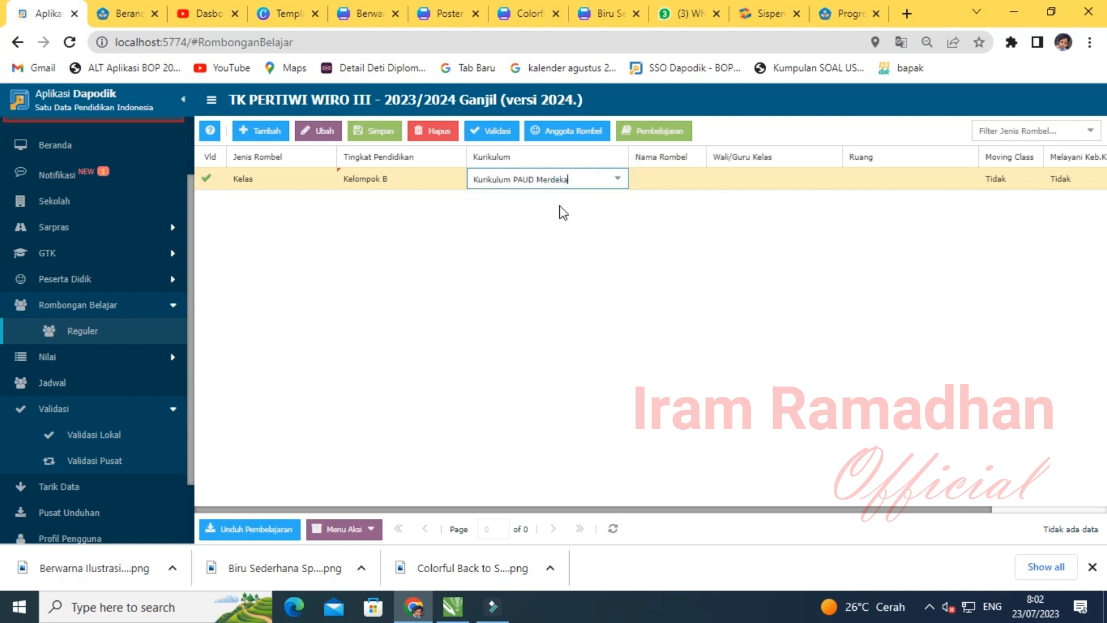
- Name the group KELAS B, assign the second teacher as homeroom teacher and room KELAS B, then save
left_click(672, 183)
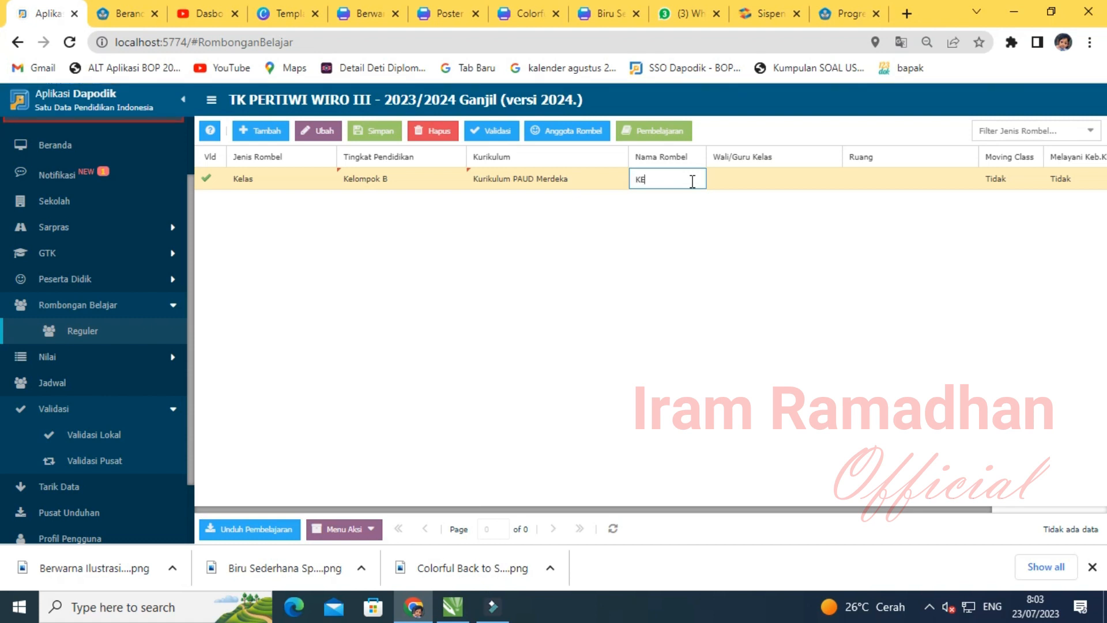
type("KELAS B")
key("Tab")
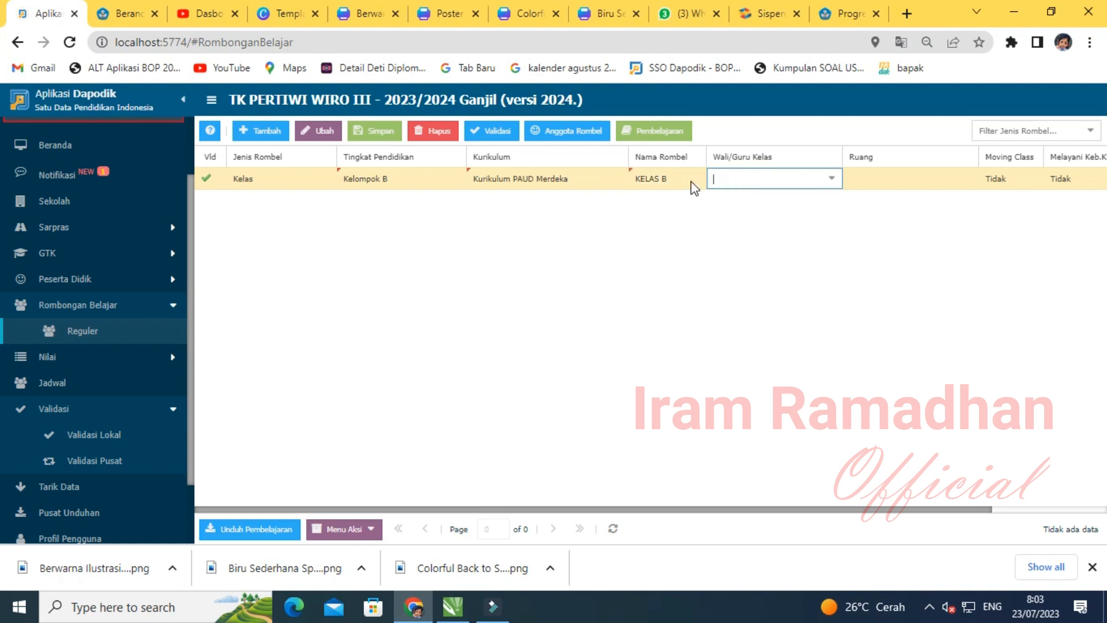
left_click(834, 180)
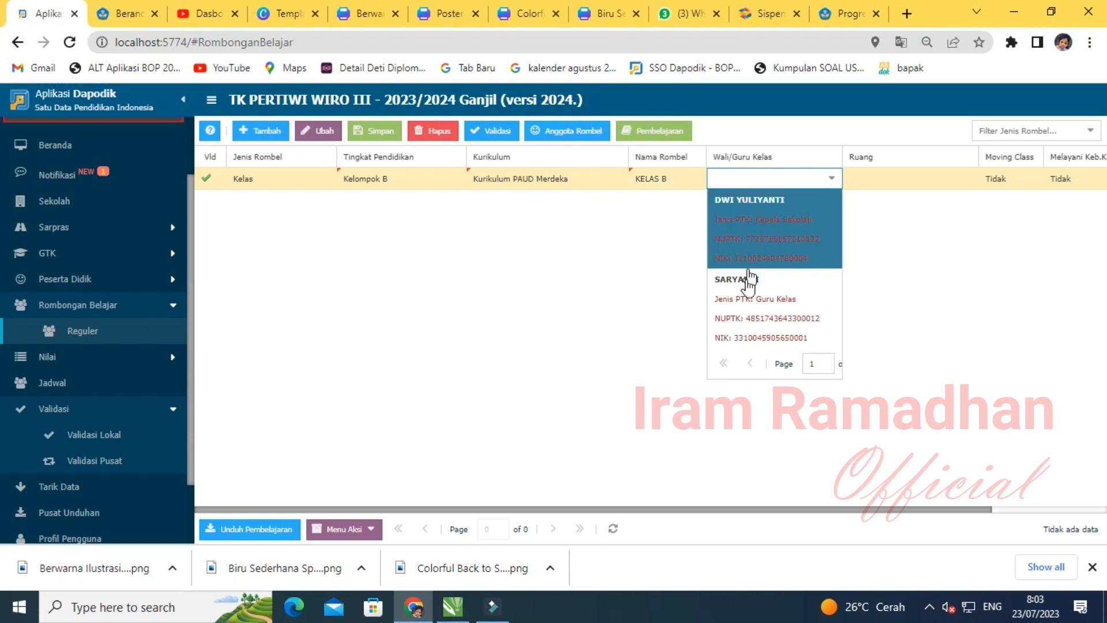
left_click(747, 294)
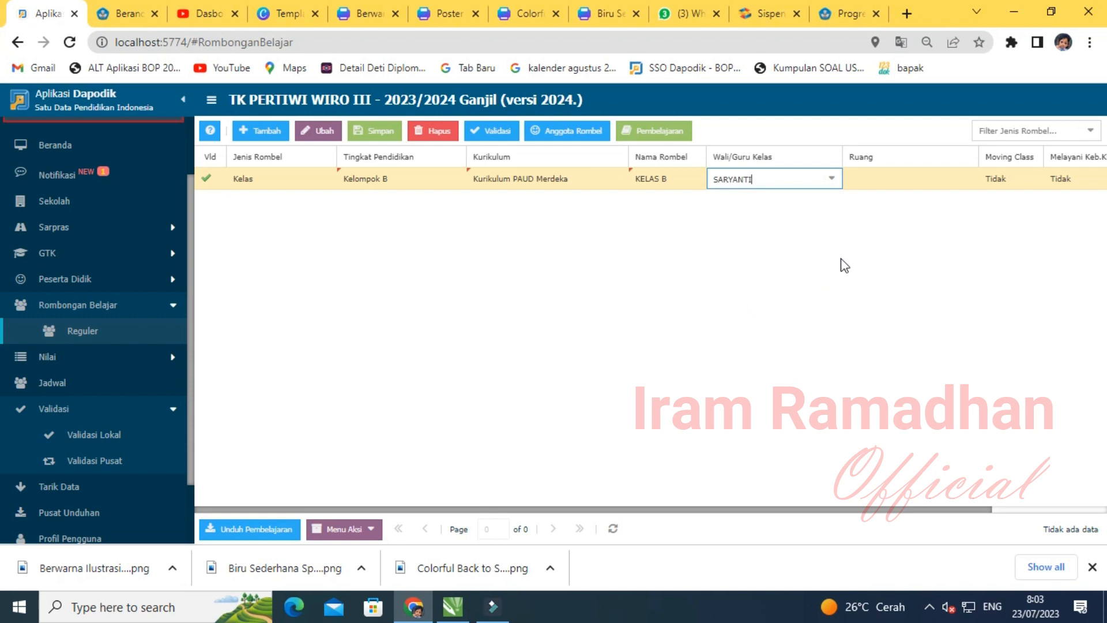
left_click(939, 182)
left_click(964, 180)
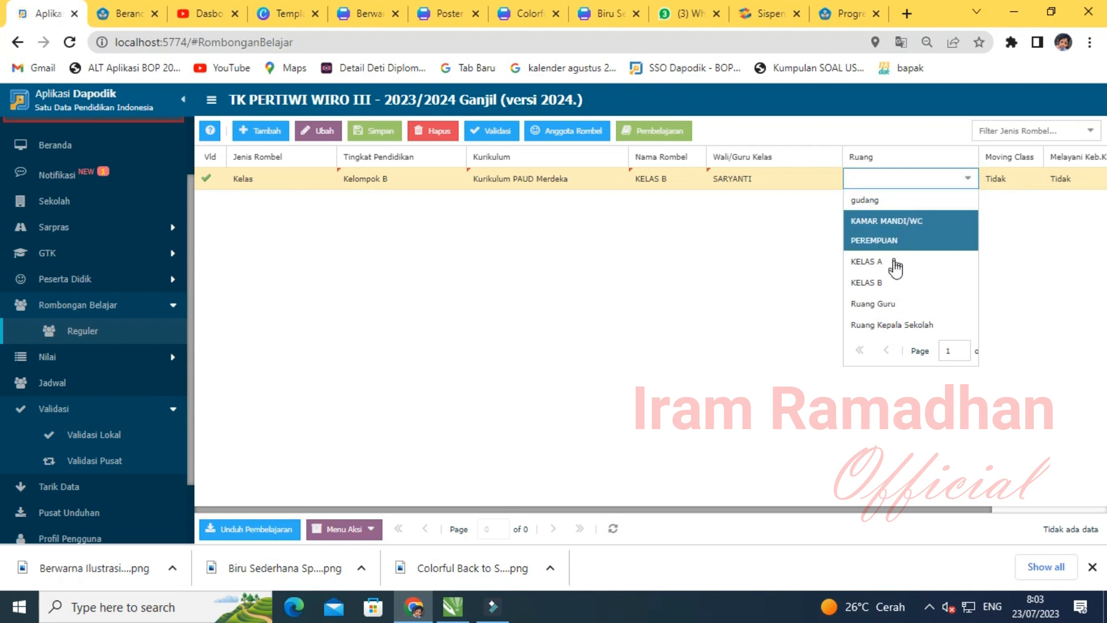
left_click(871, 282)
left_click(914, 241)
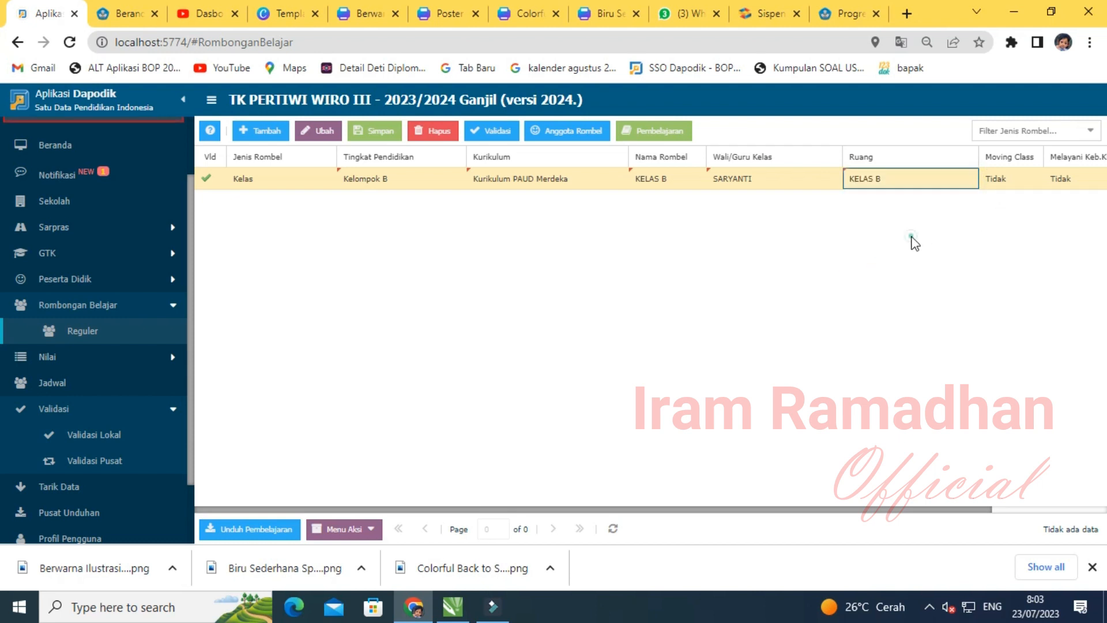
left_click(377, 132)
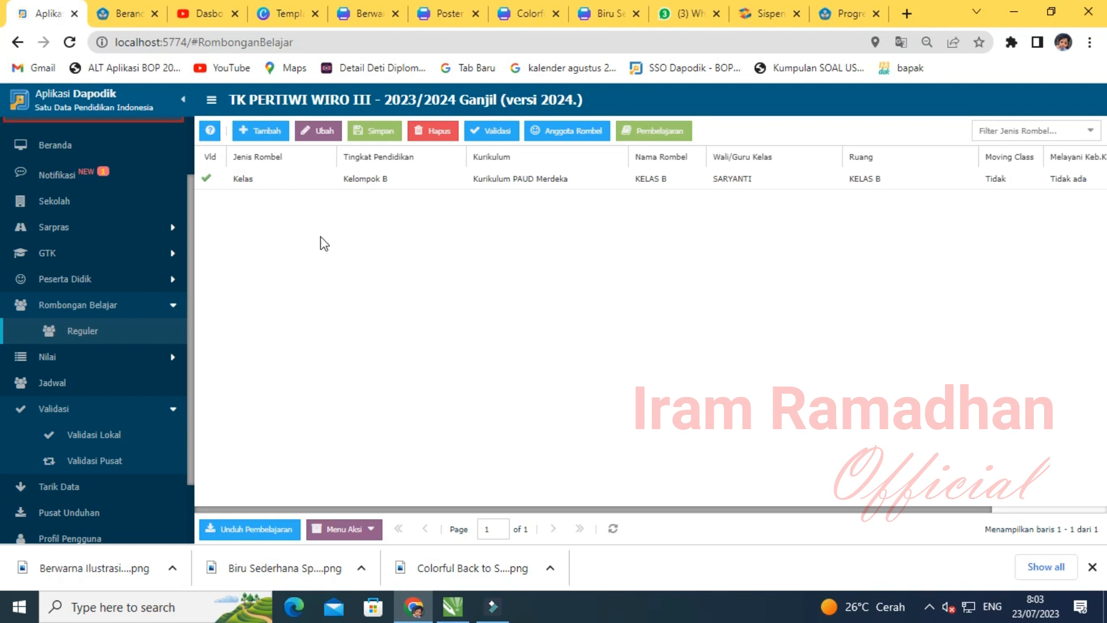
- Add a new class row with type Kelas and level Kelompok A
left_click(277, 269)
left_click(262, 138)
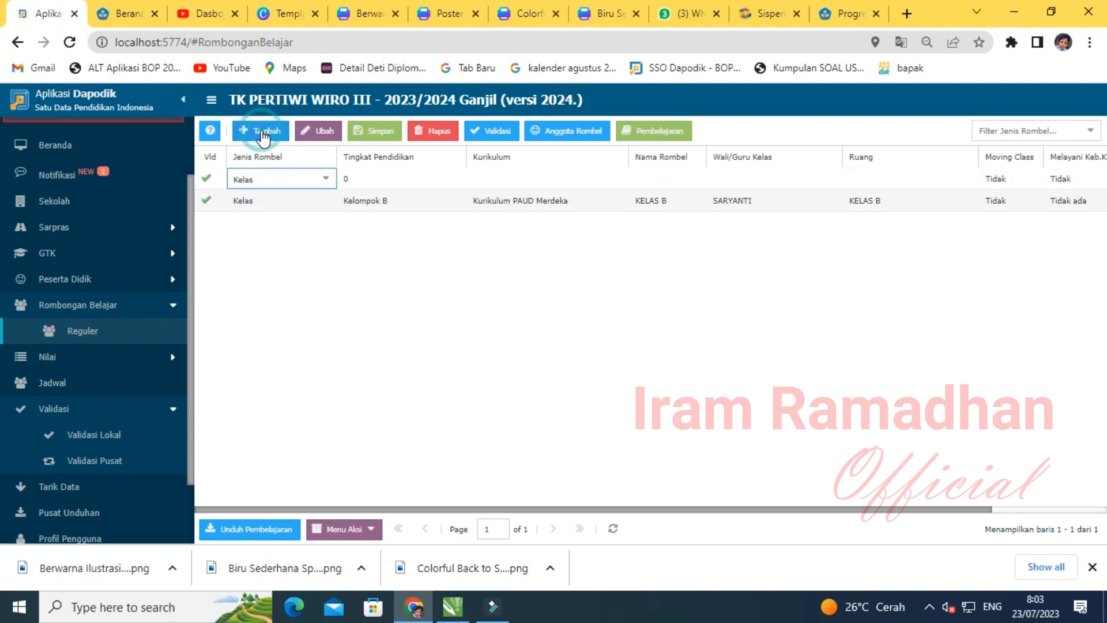
left_click(325, 178)
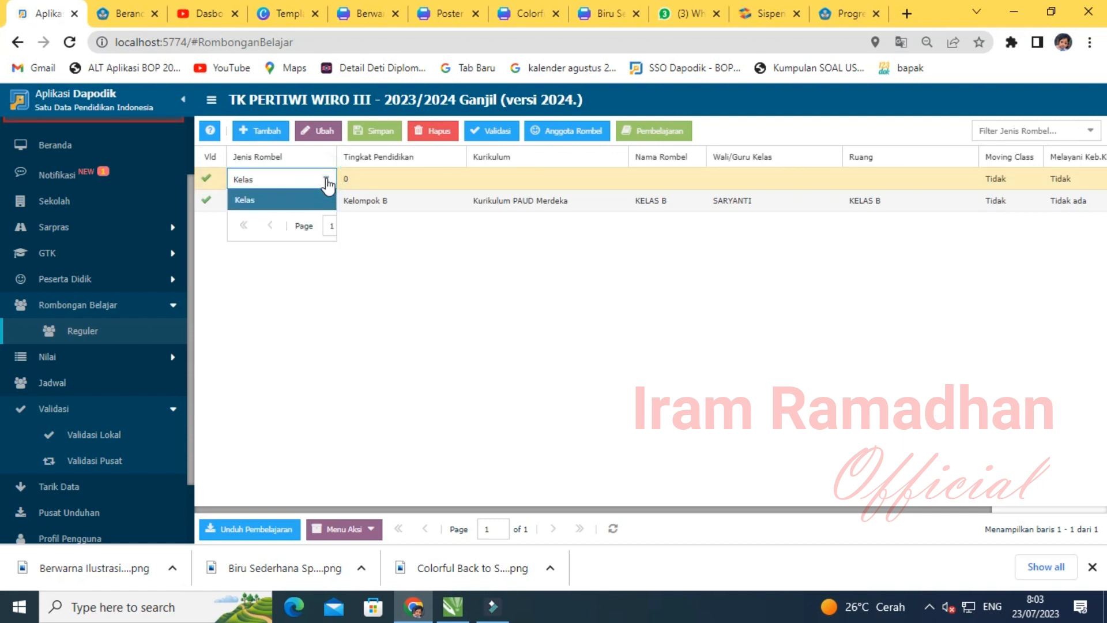
left_click(257, 202)
left_click(425, 179)
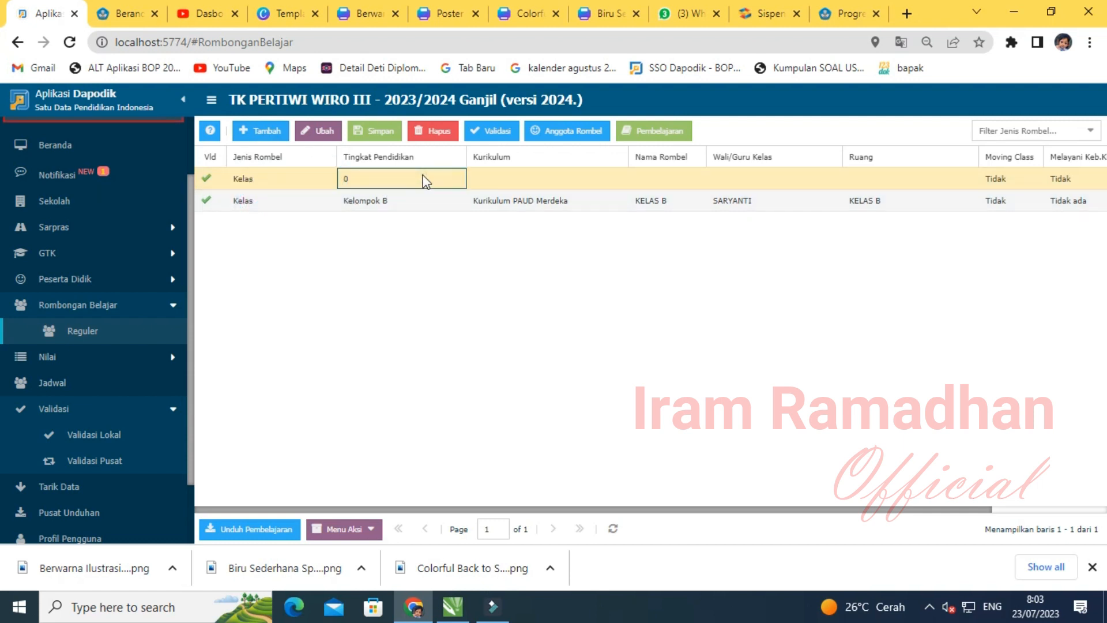
left_click(453, 181)
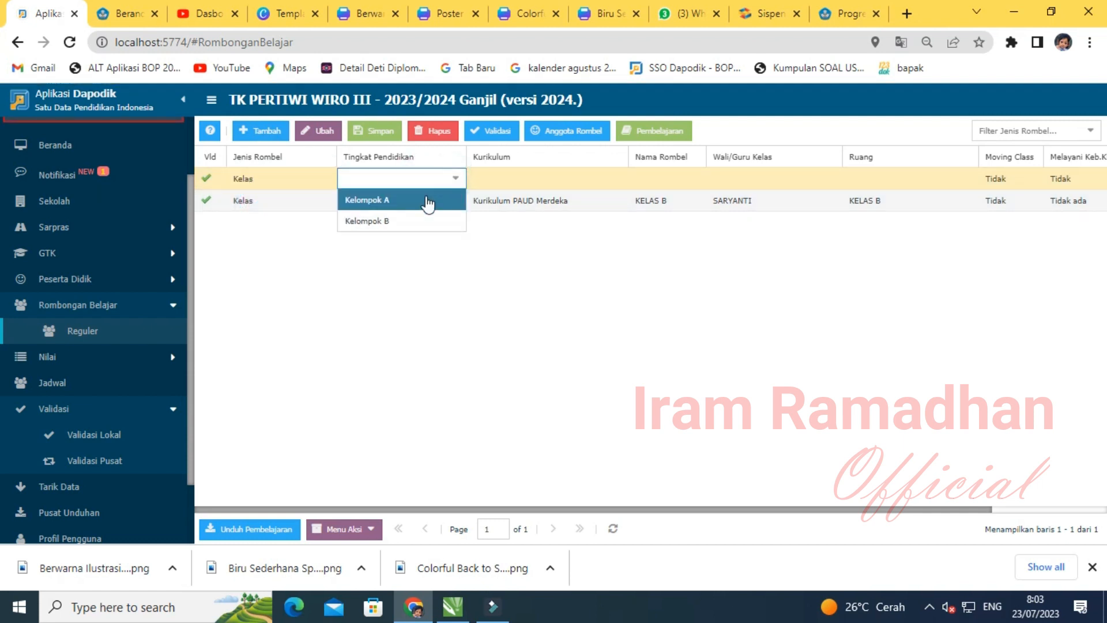
left_click(421, 200)
- Set the new row's curriculum to Kurikulum PAUD Merdeka and name the class KELAS A
left_click(568, 179)
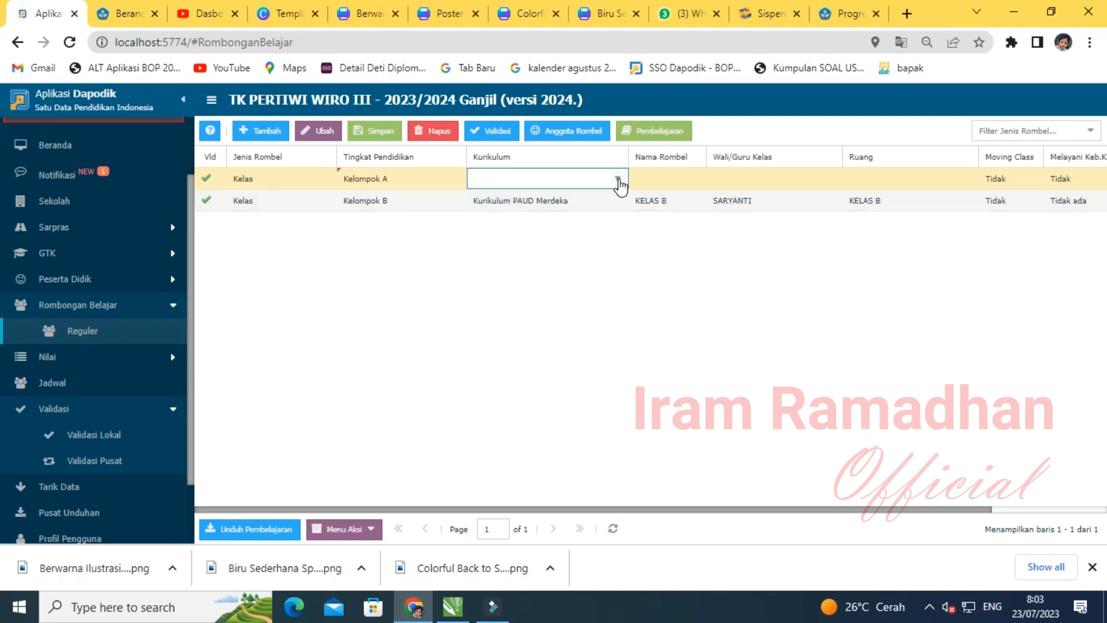
left_click(617, 178)
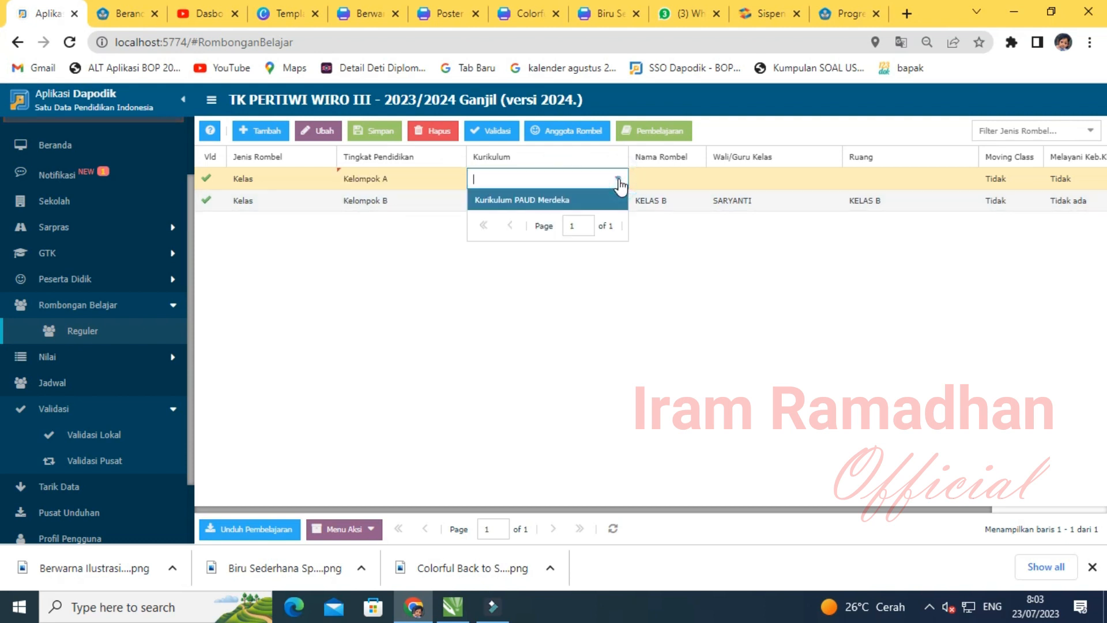
left_click(529, 202)
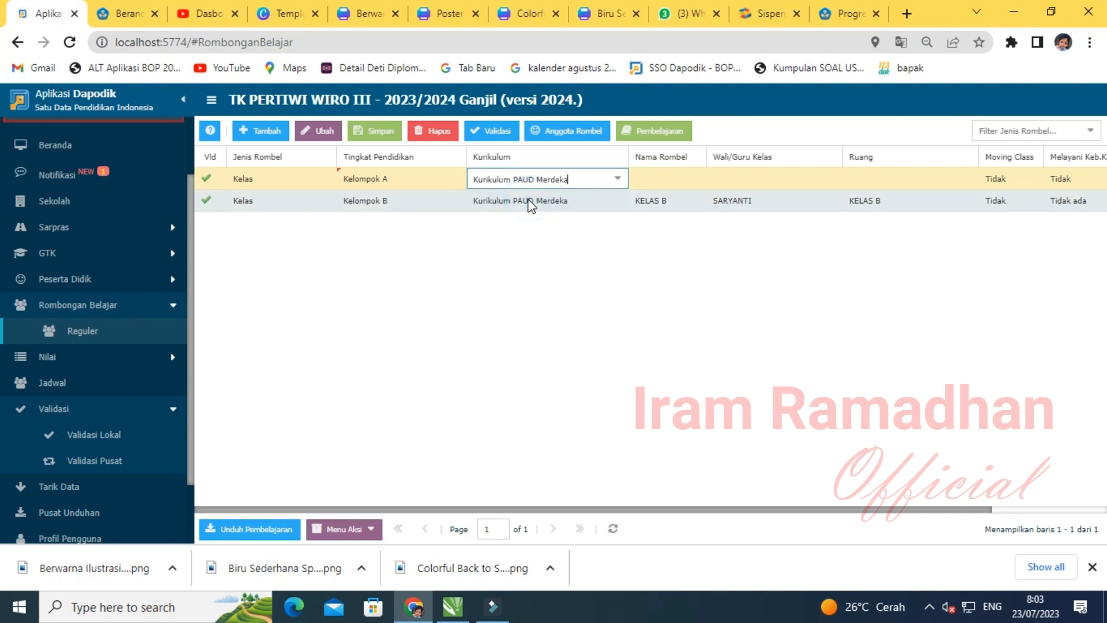
left_click(680, 177)
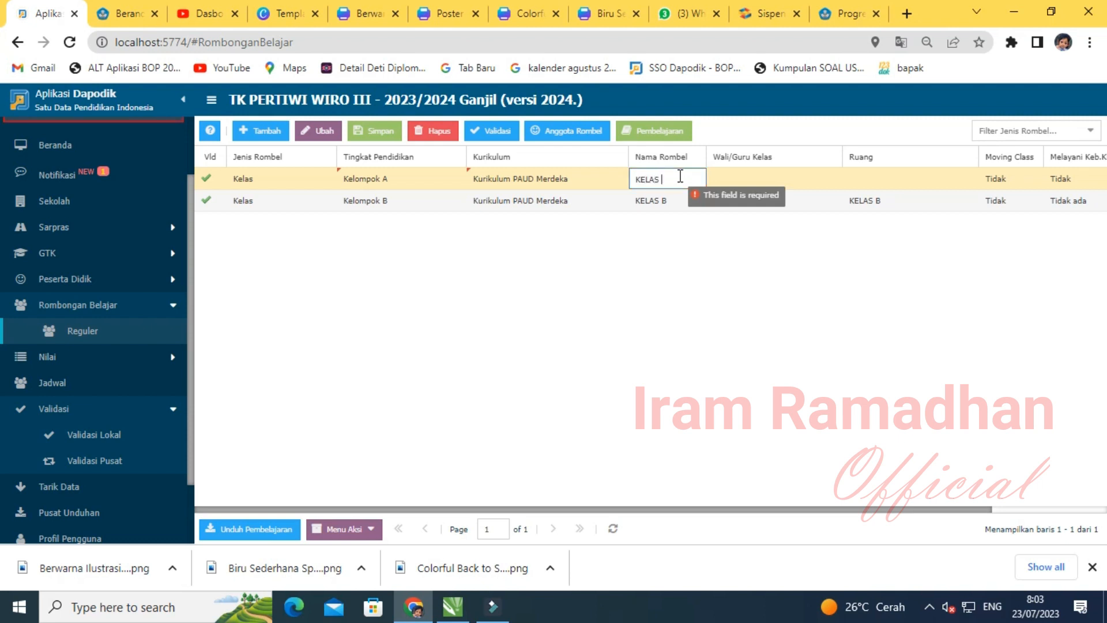
left_click(663, 257)
- Assign the first teacher as homeroom teacher and room KELAS A, then save the class
left_click(792, 172)
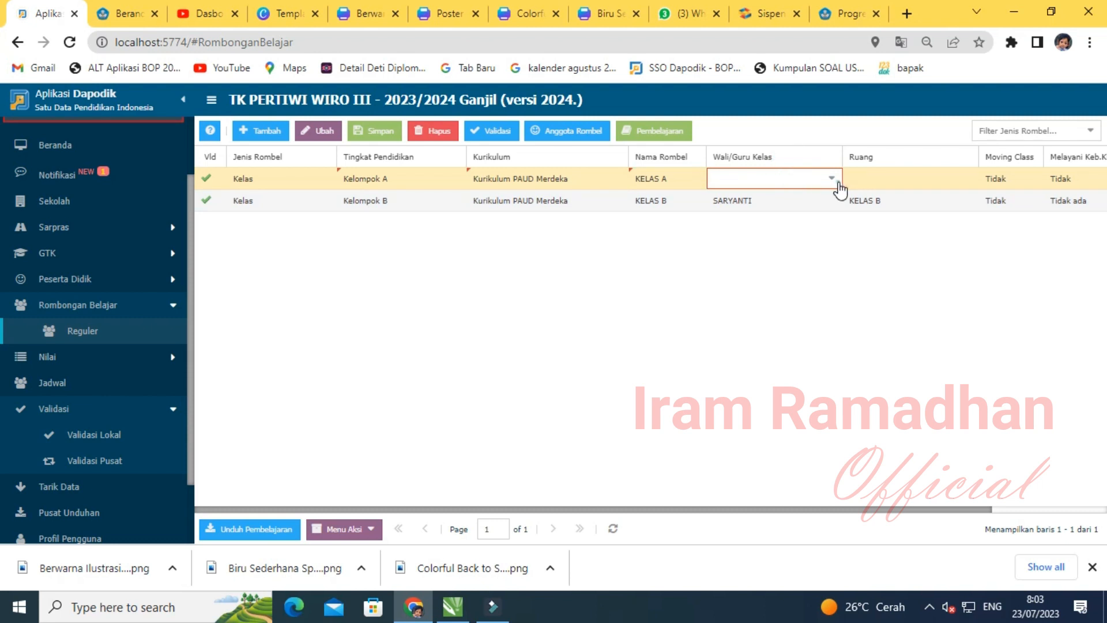
left_click(832, 180)
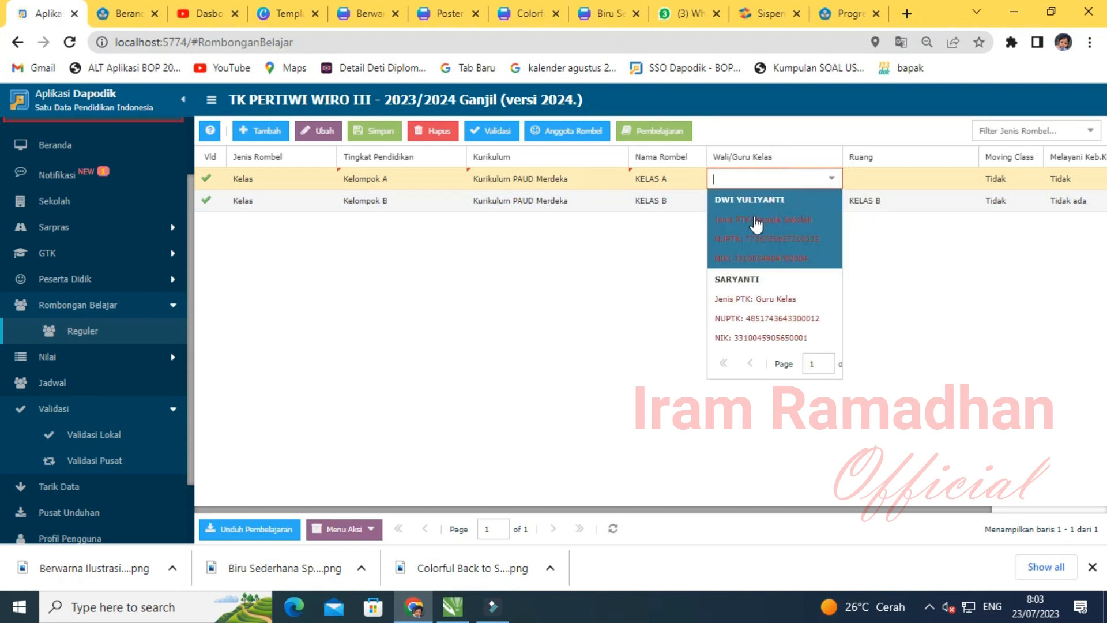
left_click(745, 231)
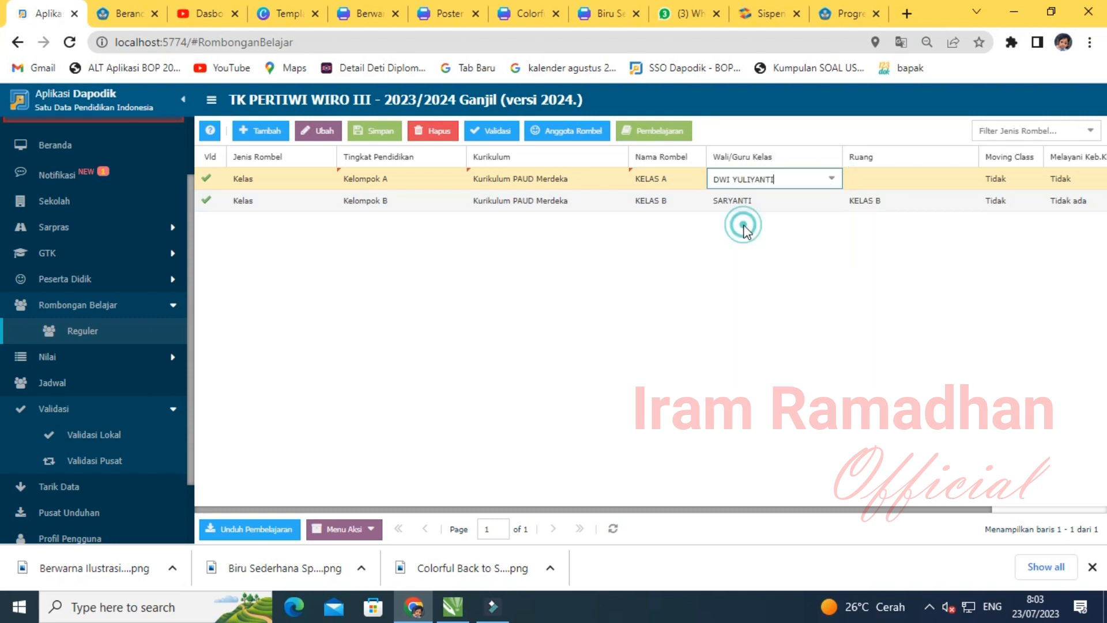
left_click(902, 181)
left_click(964, 179)
left_click(887, 260)
left_click(391, 139)
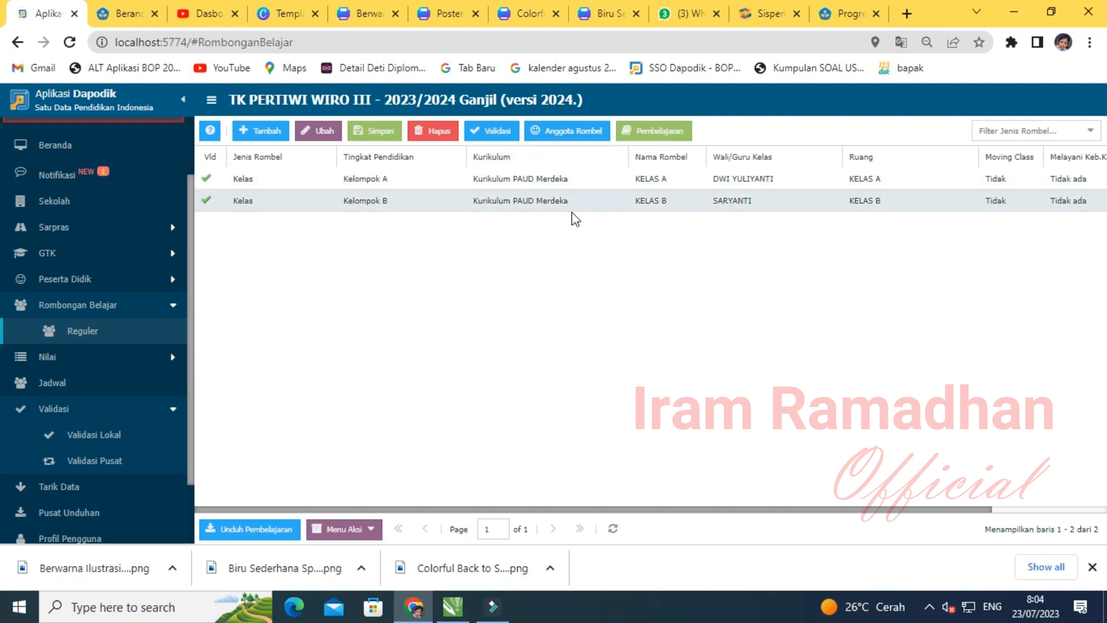
left_click(544, 202)
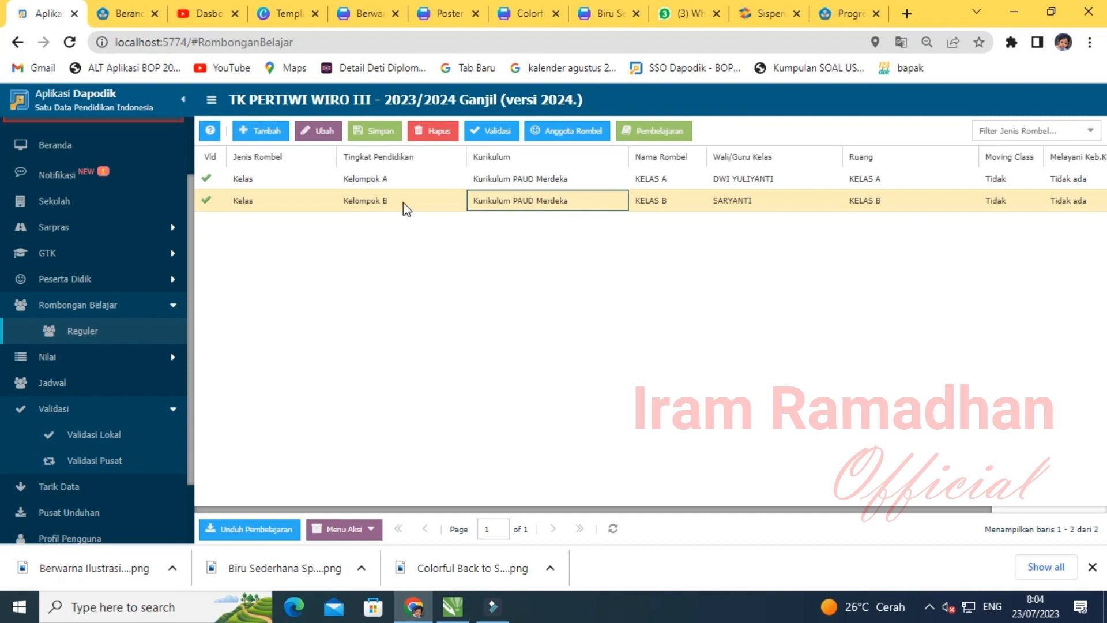
- Open the KELAS B member editor with enrolment type set to Naik kelas
left_click(575, 132)
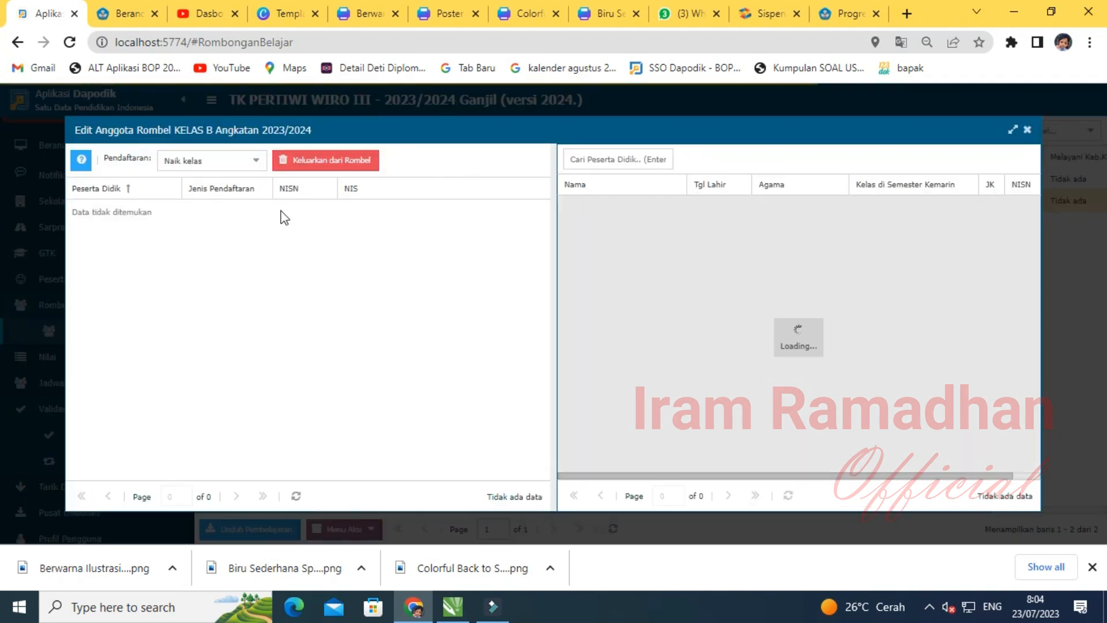
left_click(257, 166)
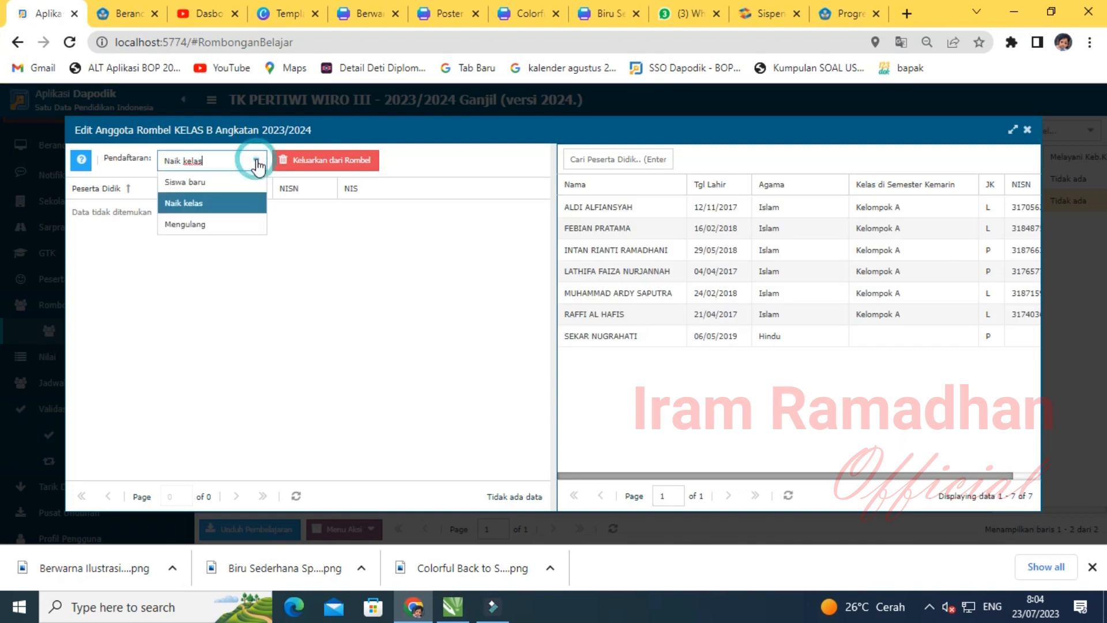
left_click(204, 228)
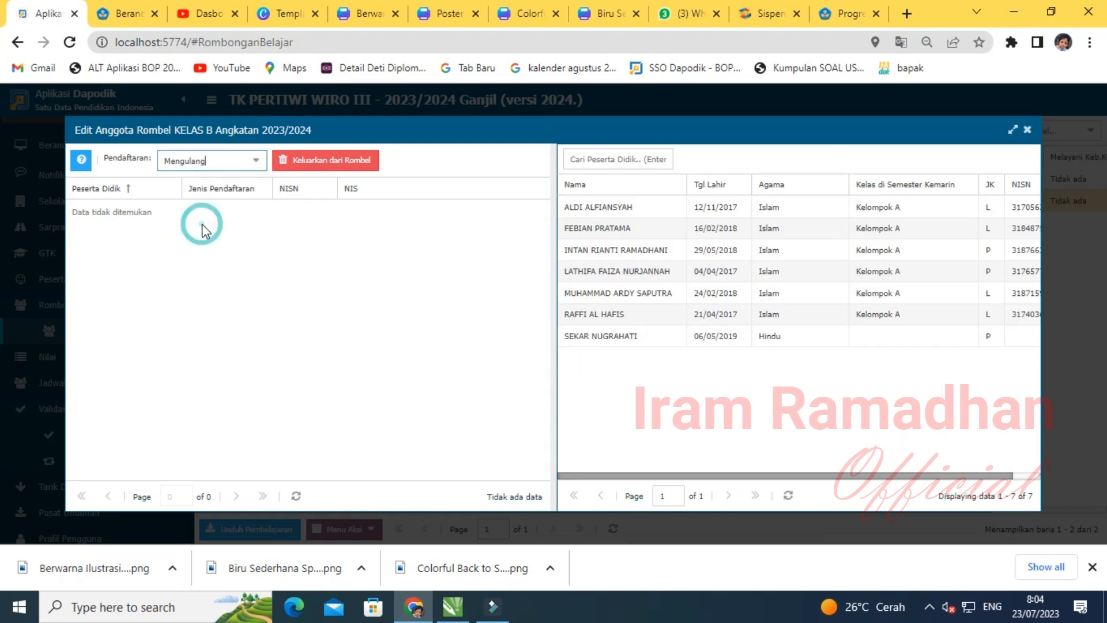
left_click(255, 162)
left_click(216, 205)
left_click(265, 285)
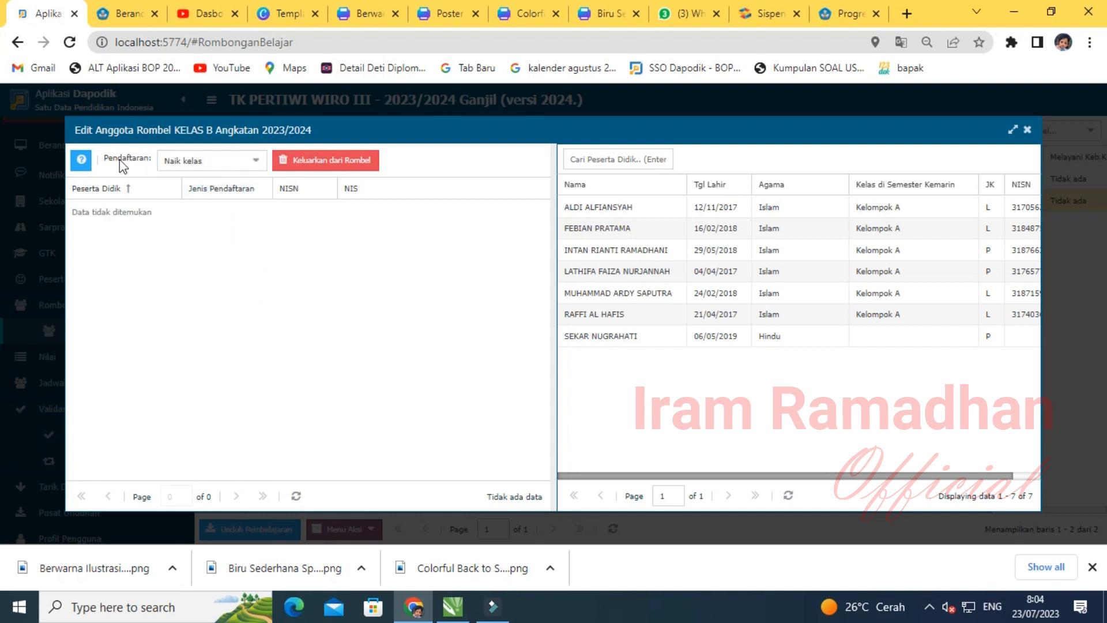
left_click(255, 160)
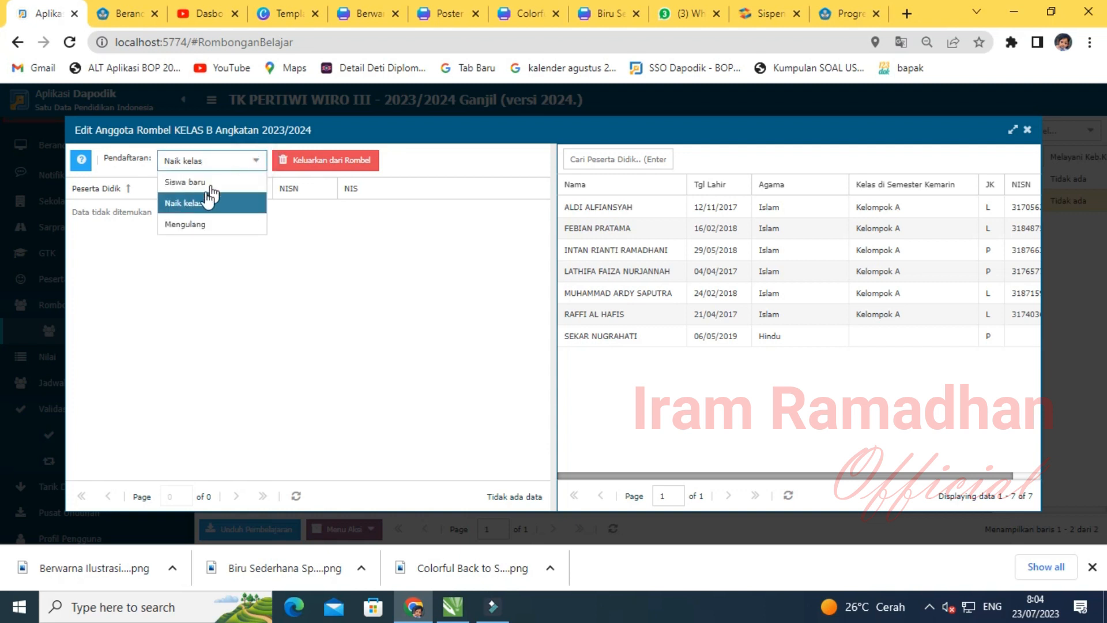
left_click(202, 207)
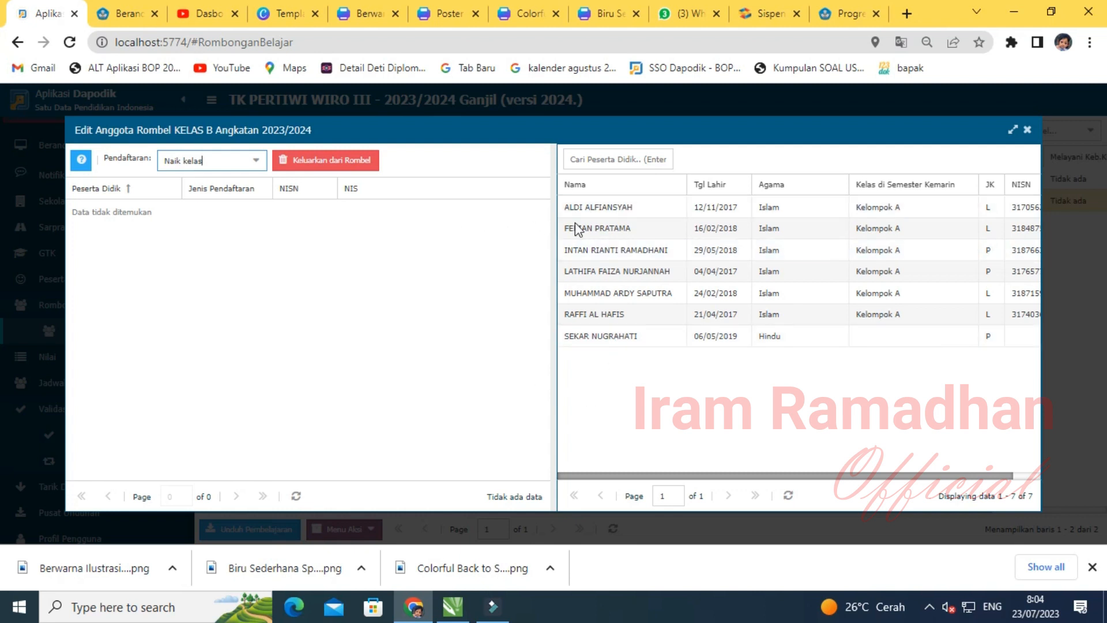
- Drag the six Kelompok A students from the right grid into KELAS B's member grid
left_click(595, 210)
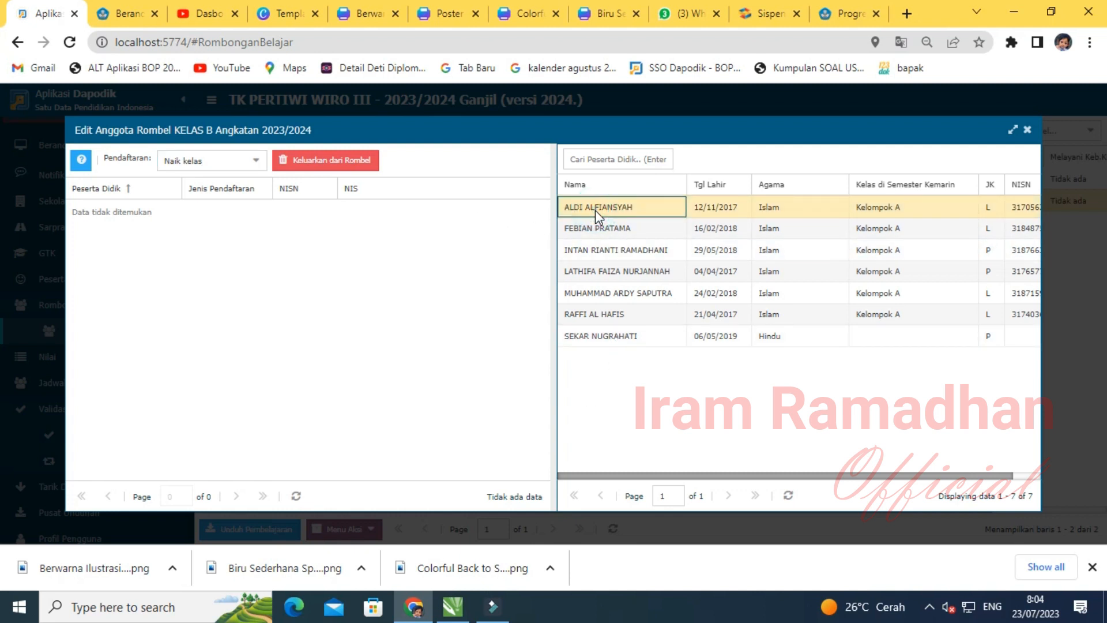
left_click(597, 315, "shift")
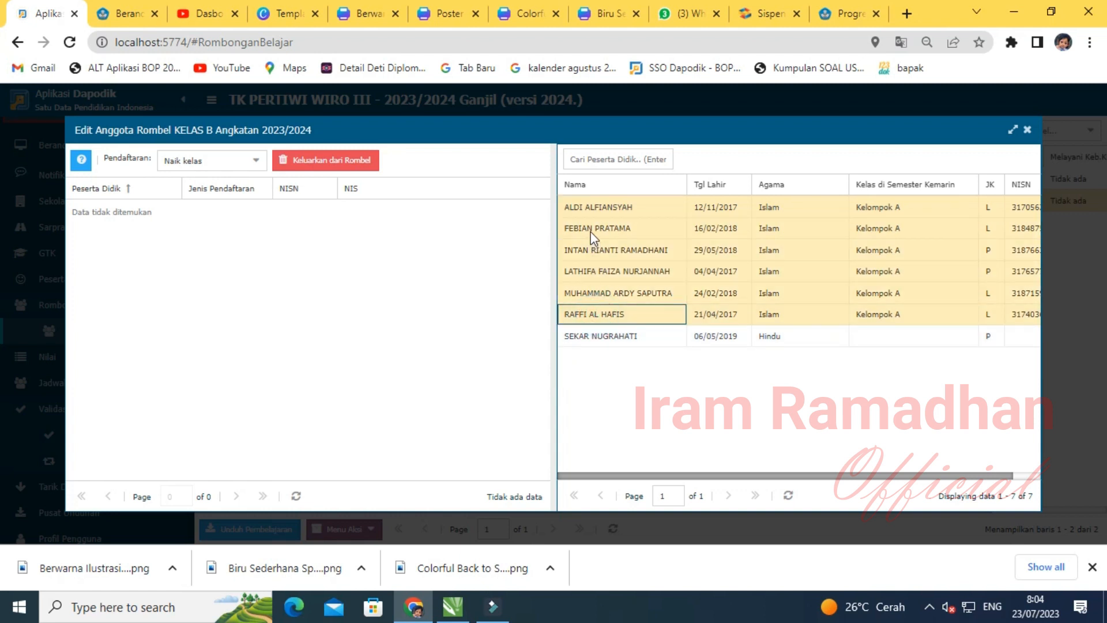
left_click(595, 209)
left_click(593, 313, "shift")
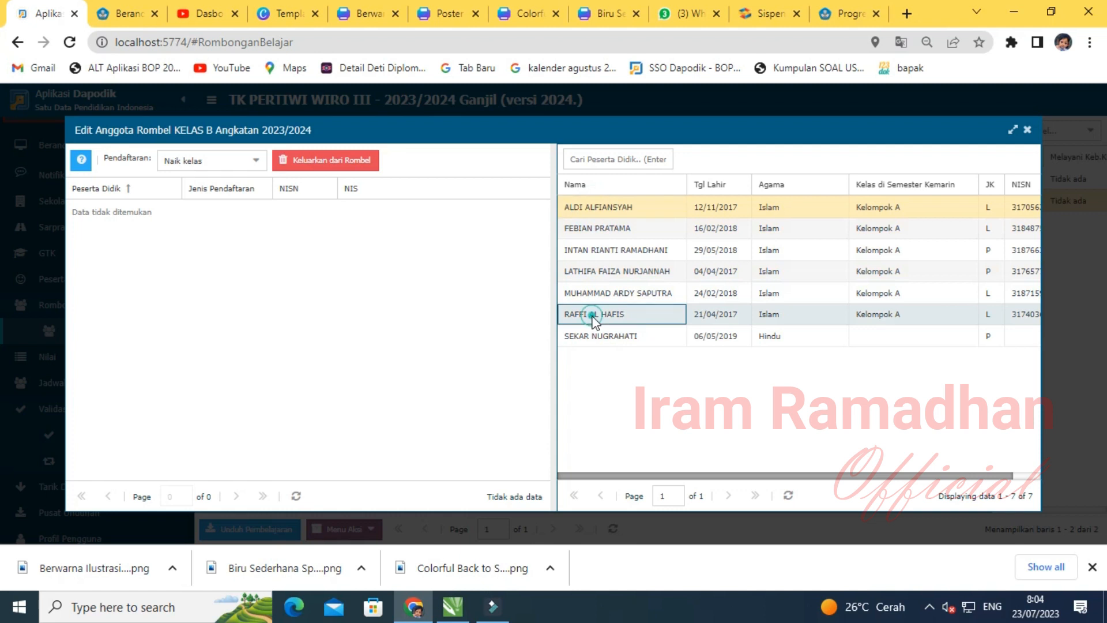
left_click(506, 225)
left_click(577, 211)
left_click_drag(591, 216, 507, 239)
left_click_drag(601, 209, 513, 248)
left_click_drag(604, 209, 510, 257)
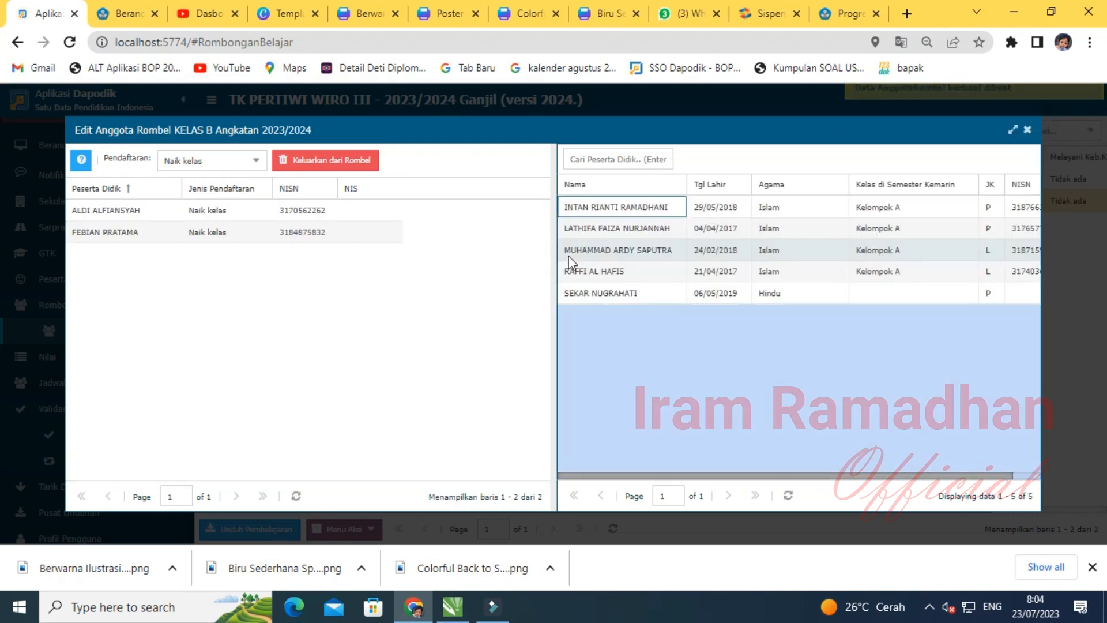
left_click(613, 207)
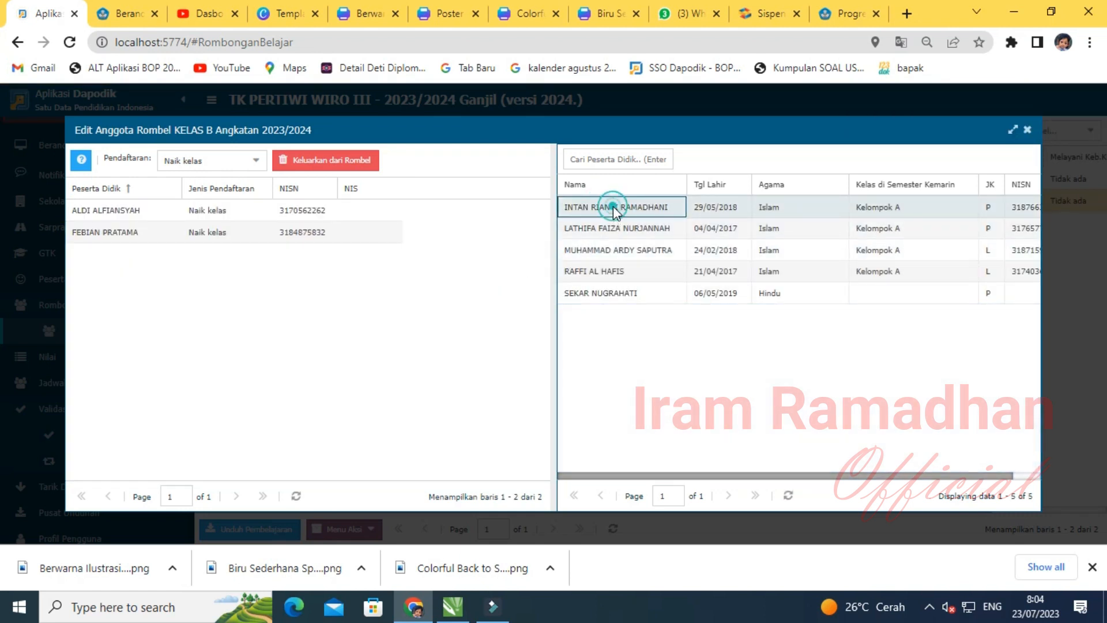
left_click(603, 270, "shift")
left_click_drag(593, 212, 483, 276)
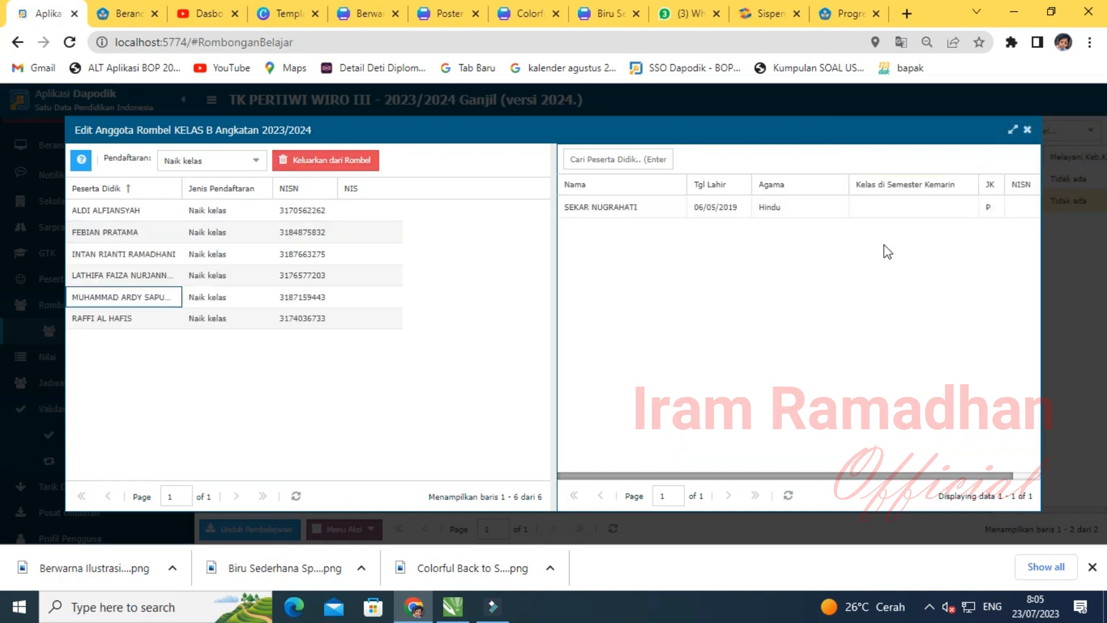
- Enrol the last unassigned student in KELAS A as Siswa baru and close the member editor
left_click(1027, 134)
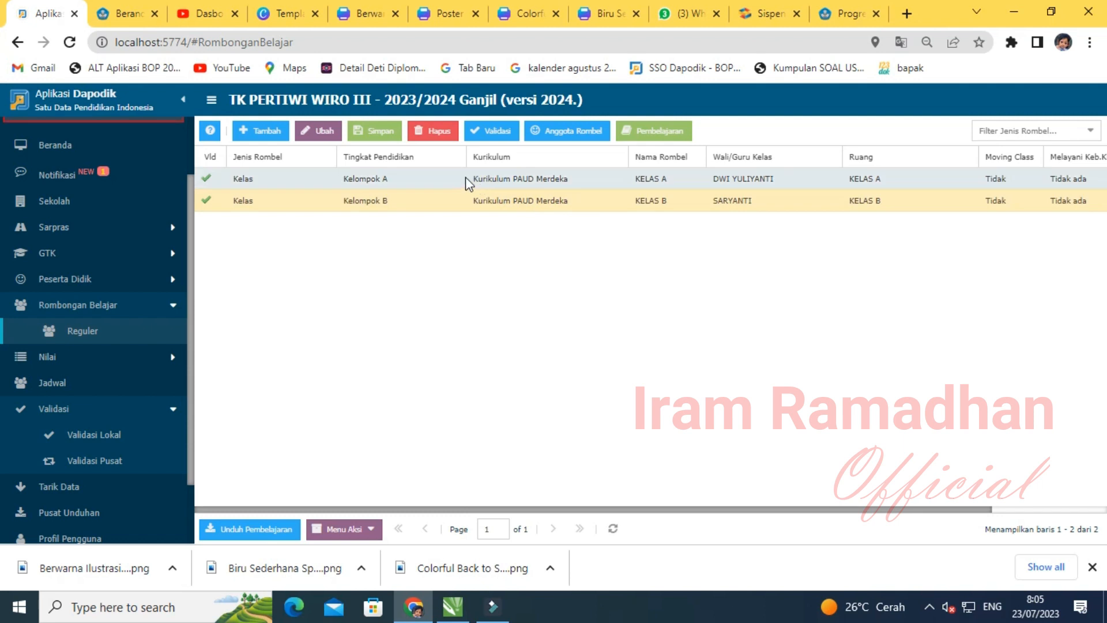
left_click(493, 180)
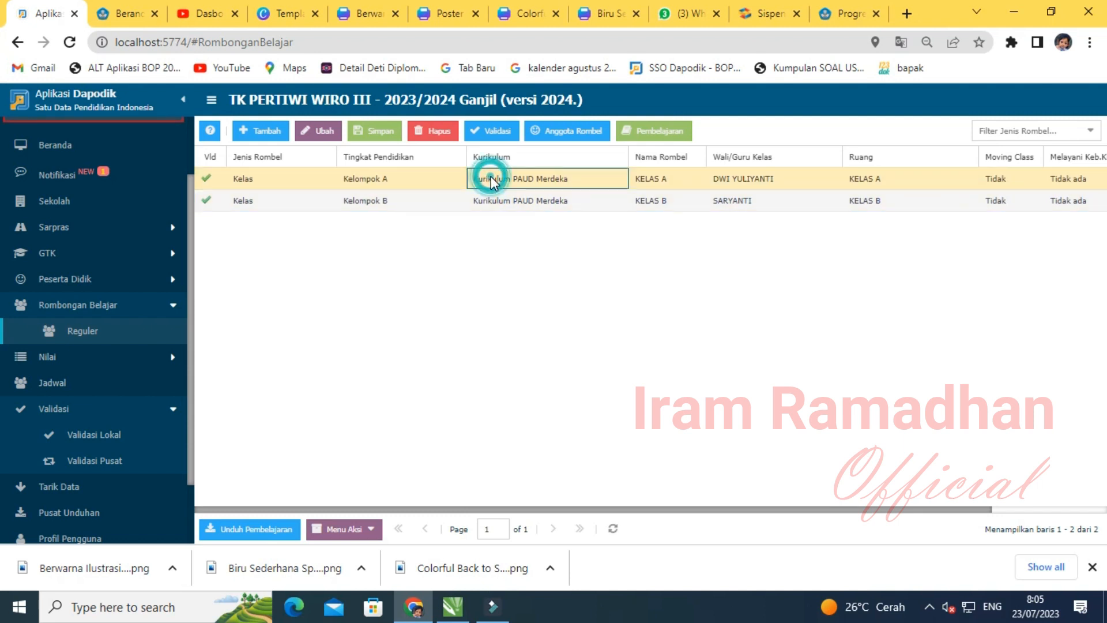
left_click(584, 137)
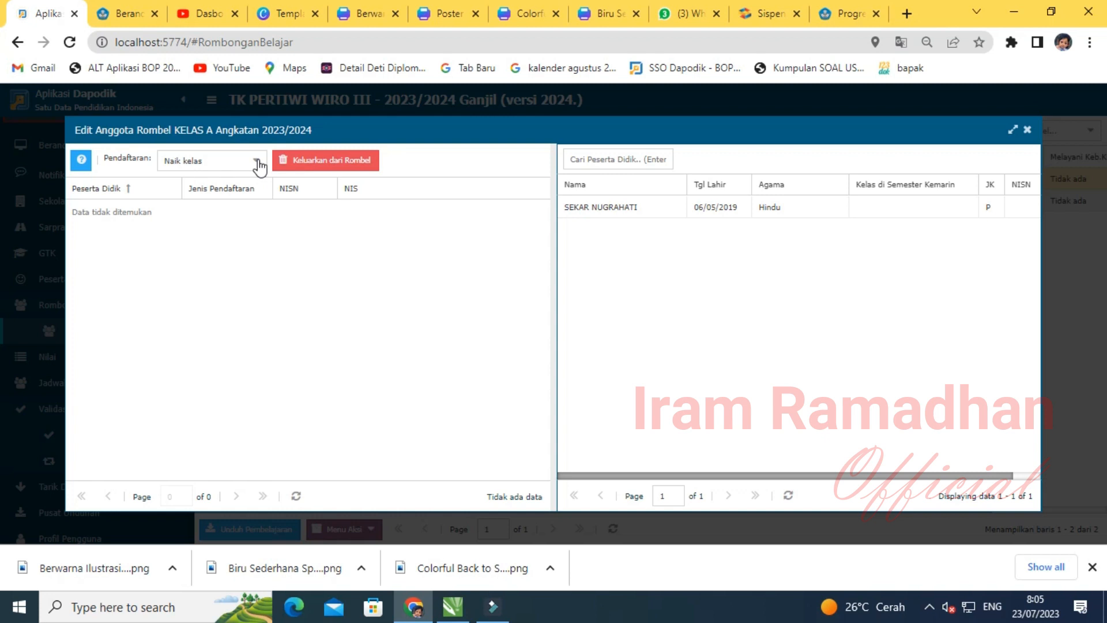
left_click(257, 162)
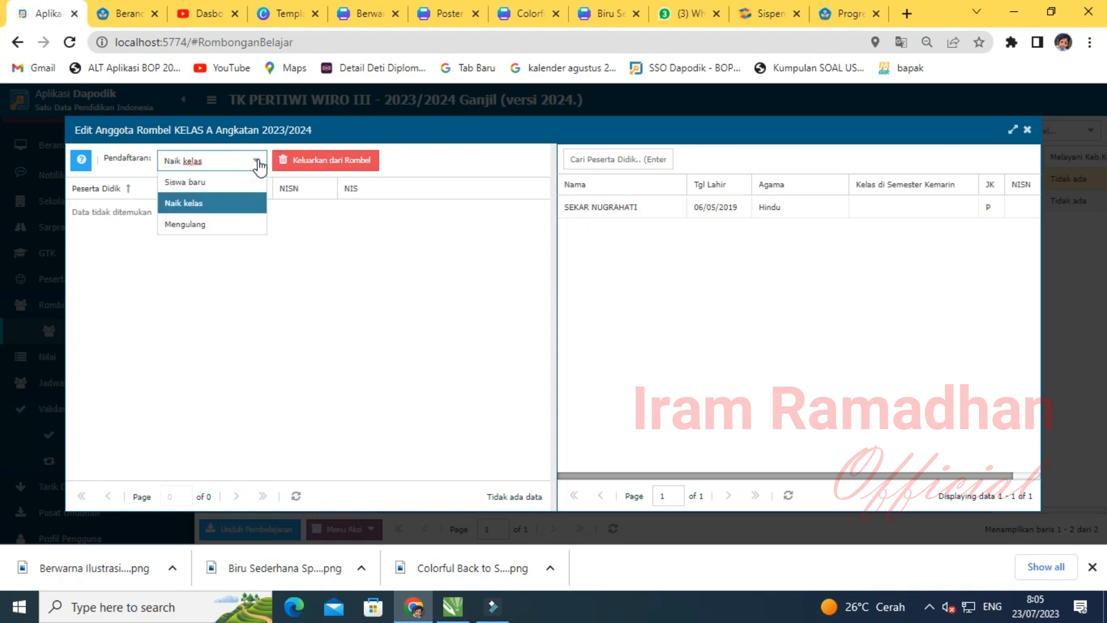
left_click(200, 181)
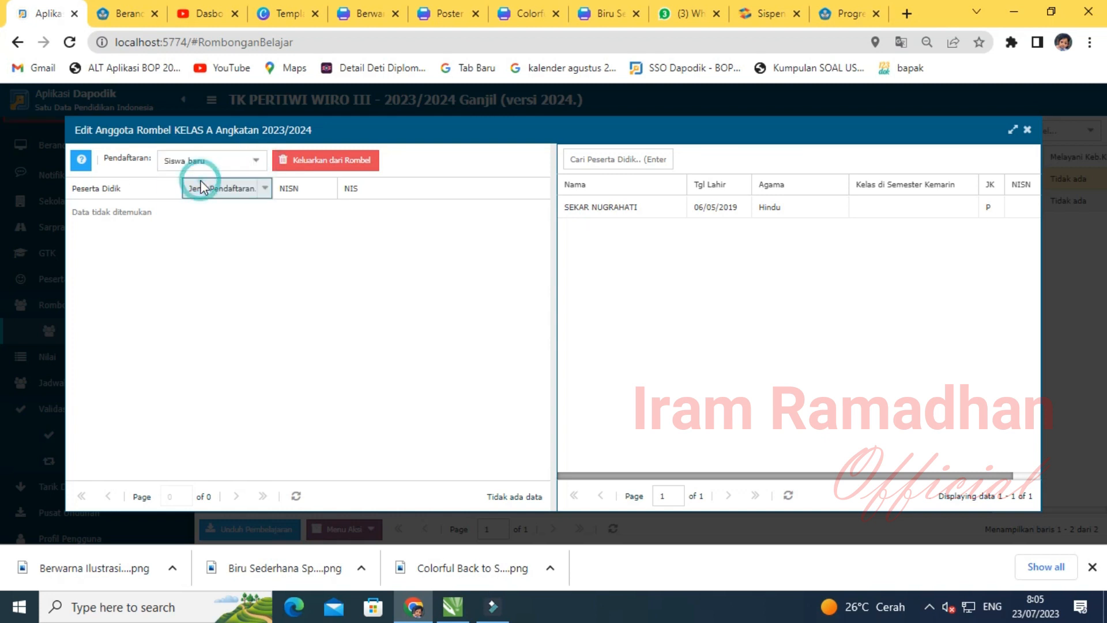
left_click(614, 207)
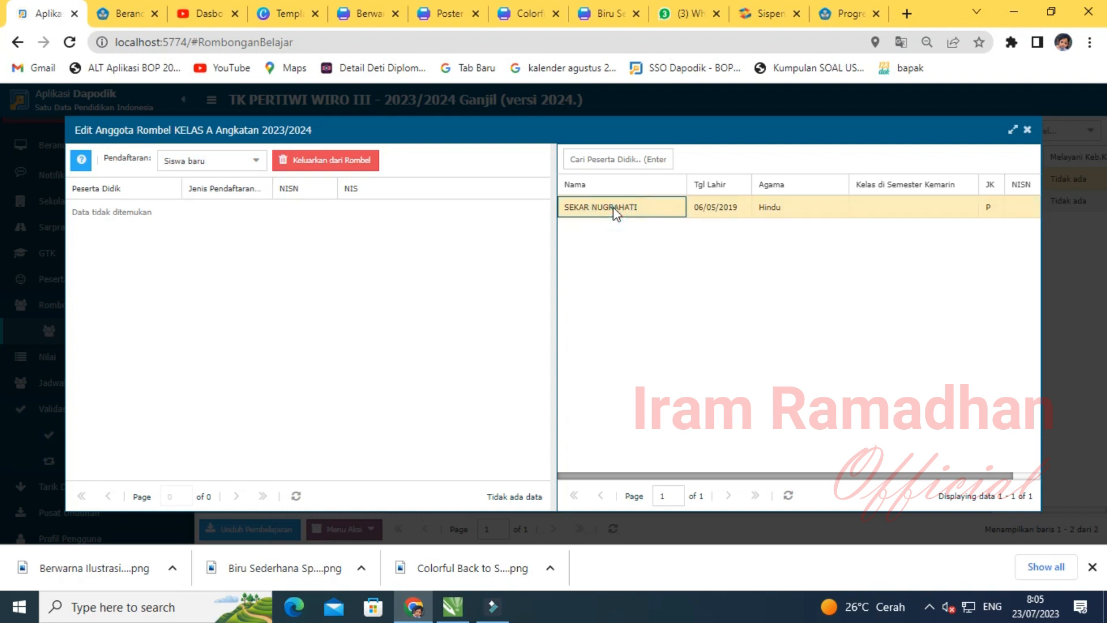
left_click_drag(630, 214, 393, 227)
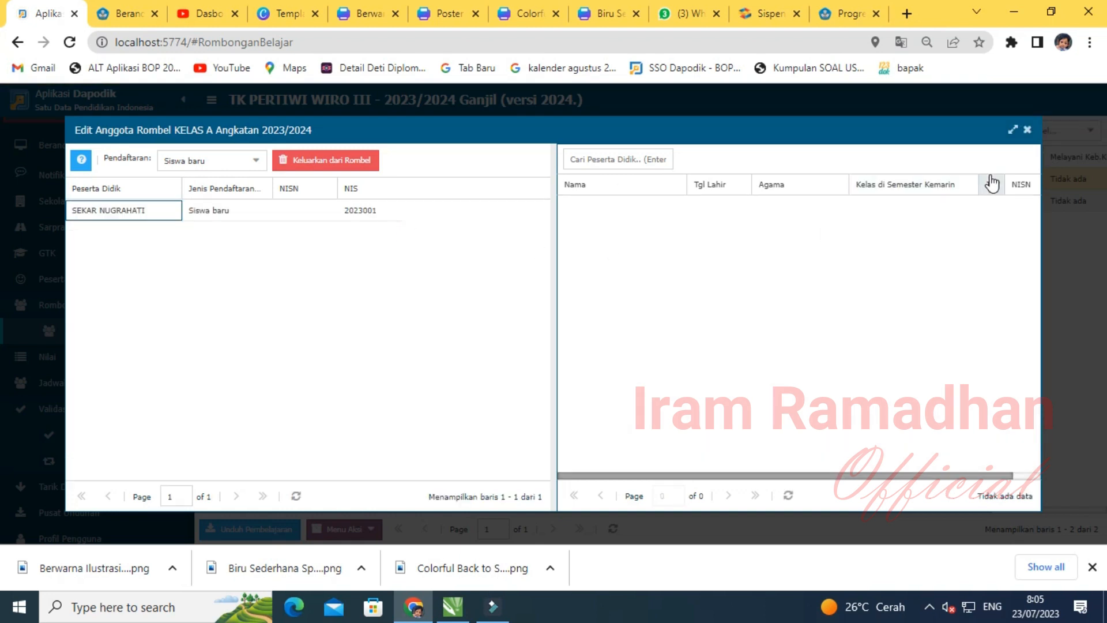
left_click(1027, 132)
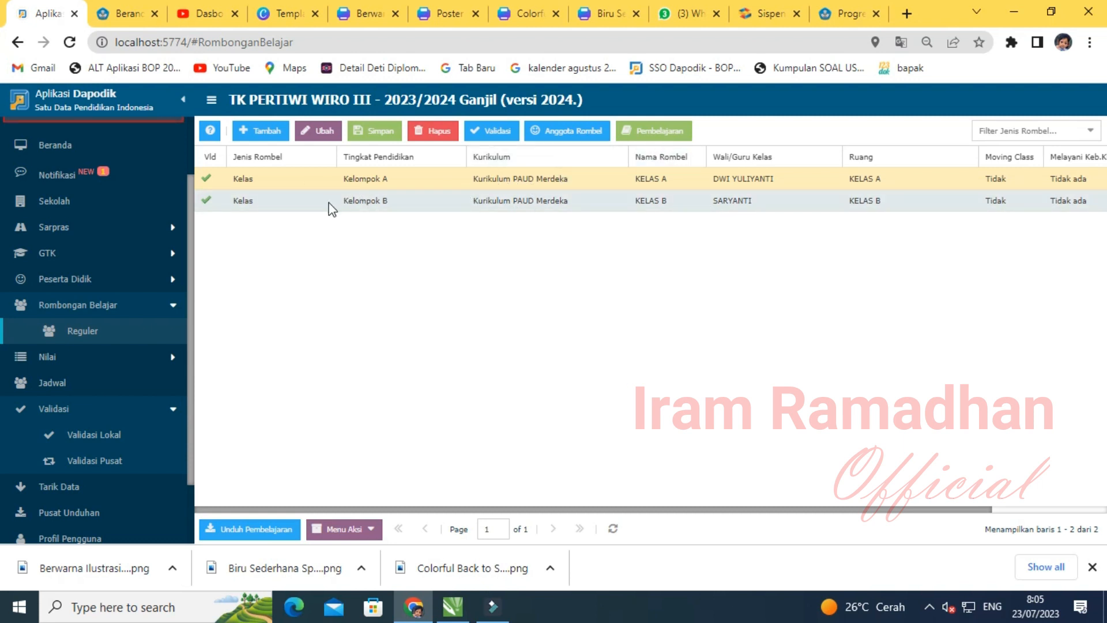
- Assign KELAS A's homeroom teacher to the Guru PAUD lesson
left_click(539, 181)
left_click(551, 202)
left_click(552, 180)
left_click(668, 134)
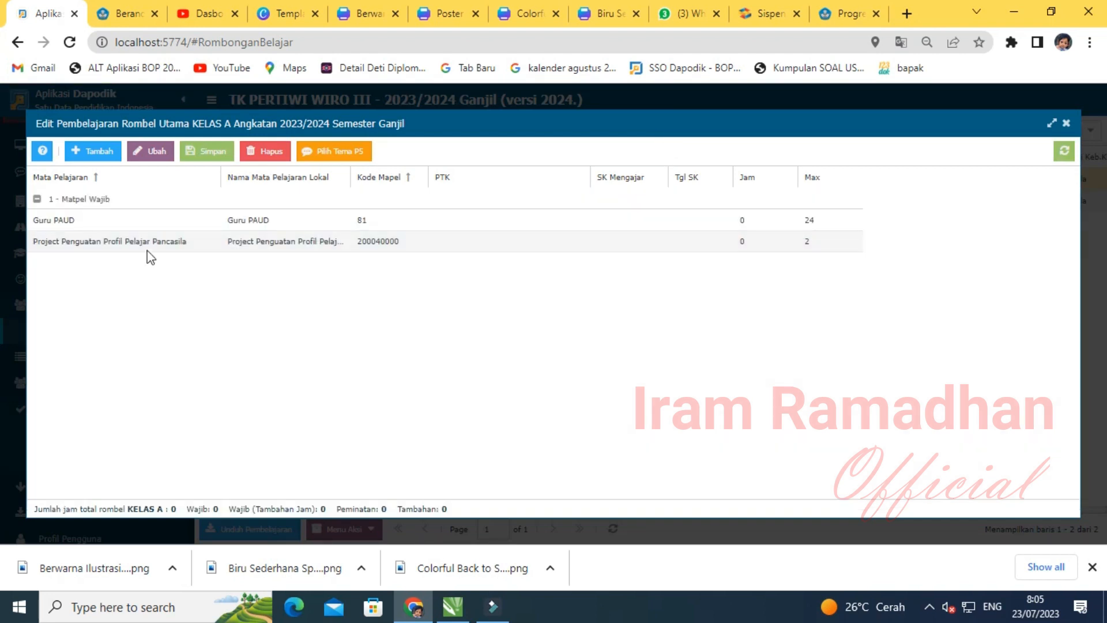
left_click(545, 217)
left_click(579, 219)
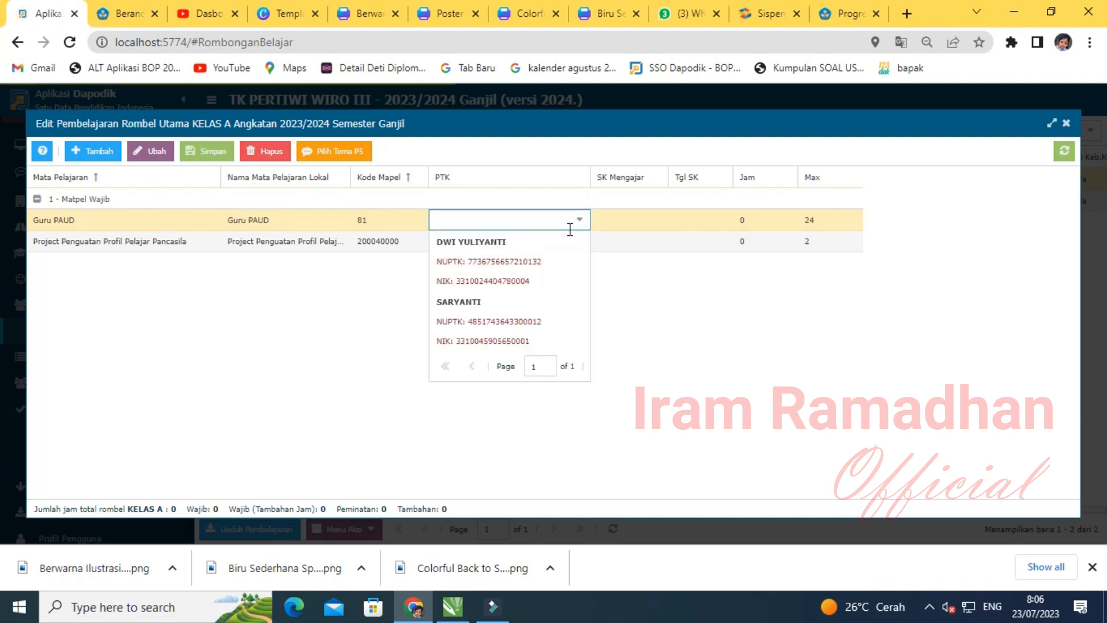
left_click(517, 253)
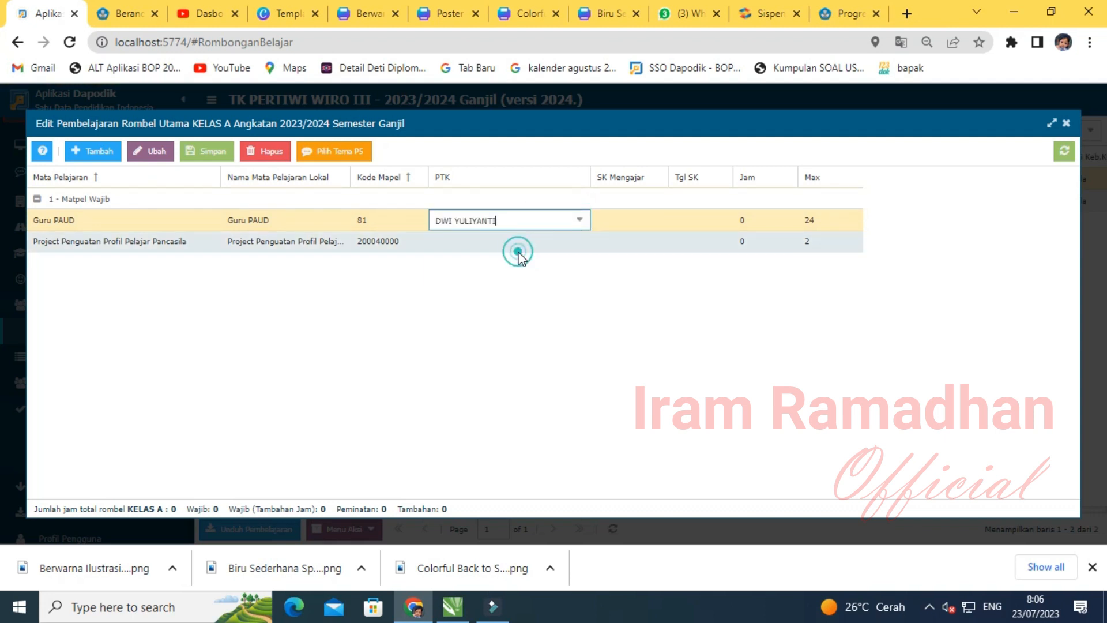
- Enter the Guru PAUD SK Mengajar number (ending I/2023) with SK date 17 July 2023
left_click(615, 220)
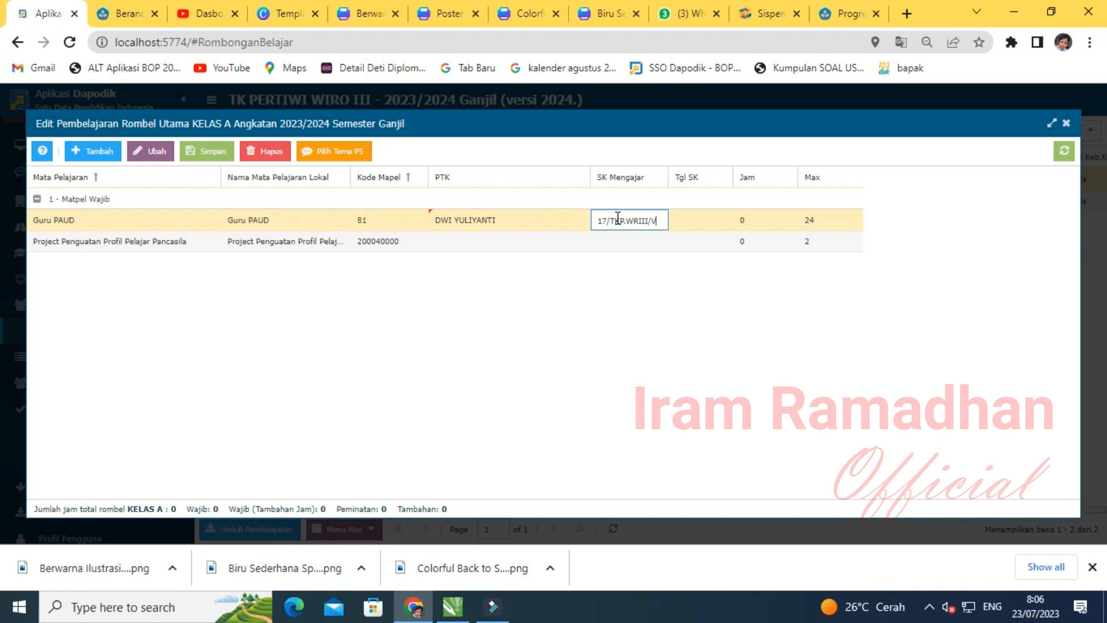
type("I/2023")
key("ctrl+a")
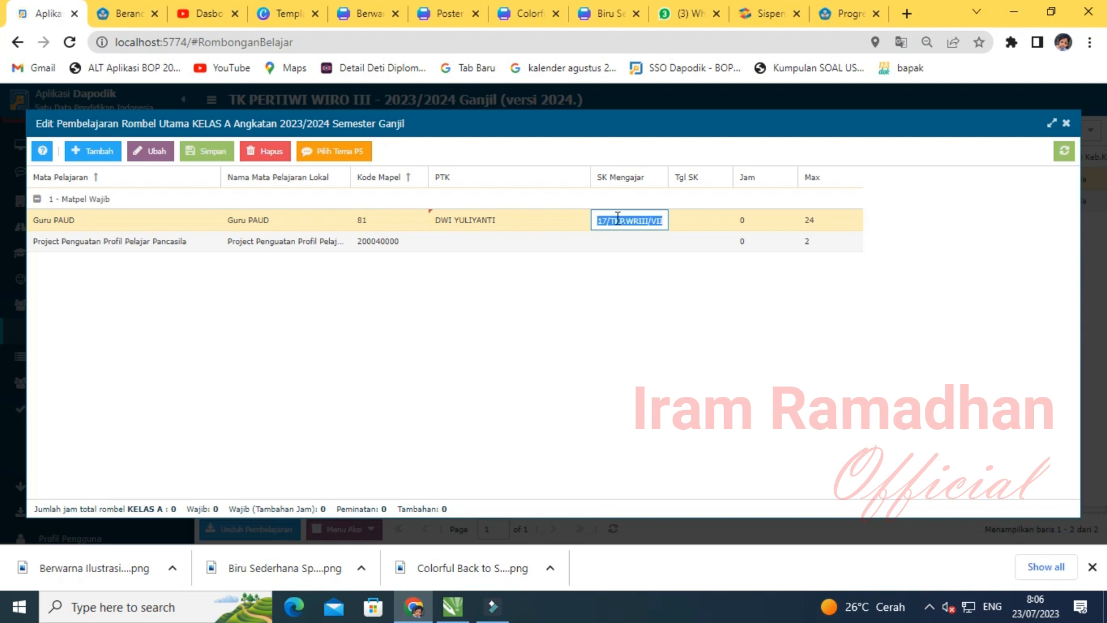
key("Right")
left_click(680, 212)
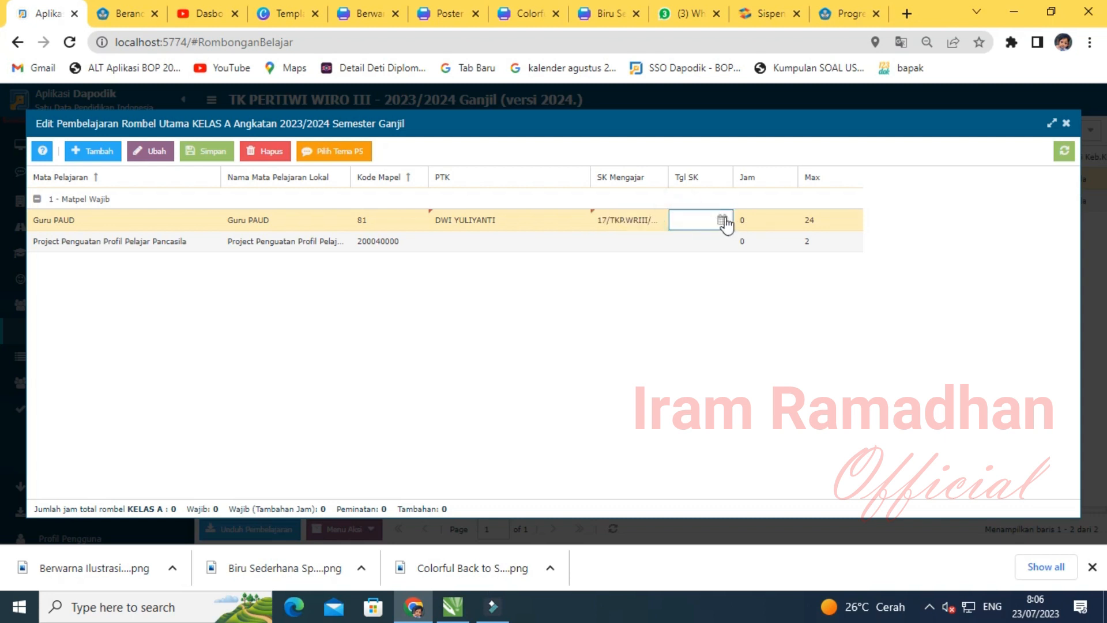
left_click(722, 220)
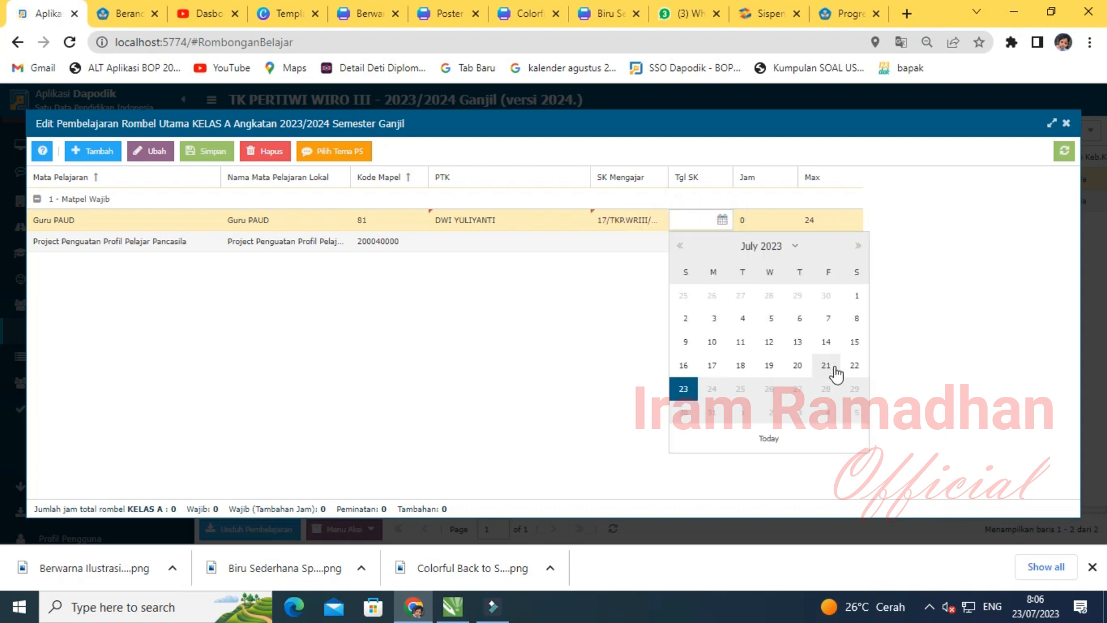
left_click(711, 365)
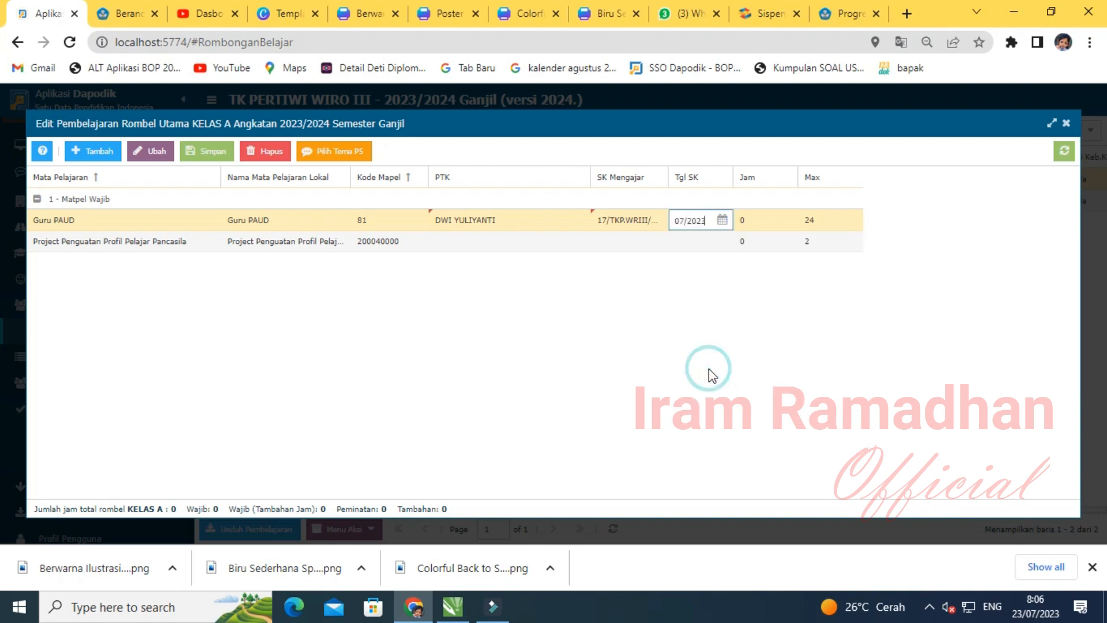
- Set Guru PAUD teaching hours to 24 and save the lesson details
left_click(754, 220)
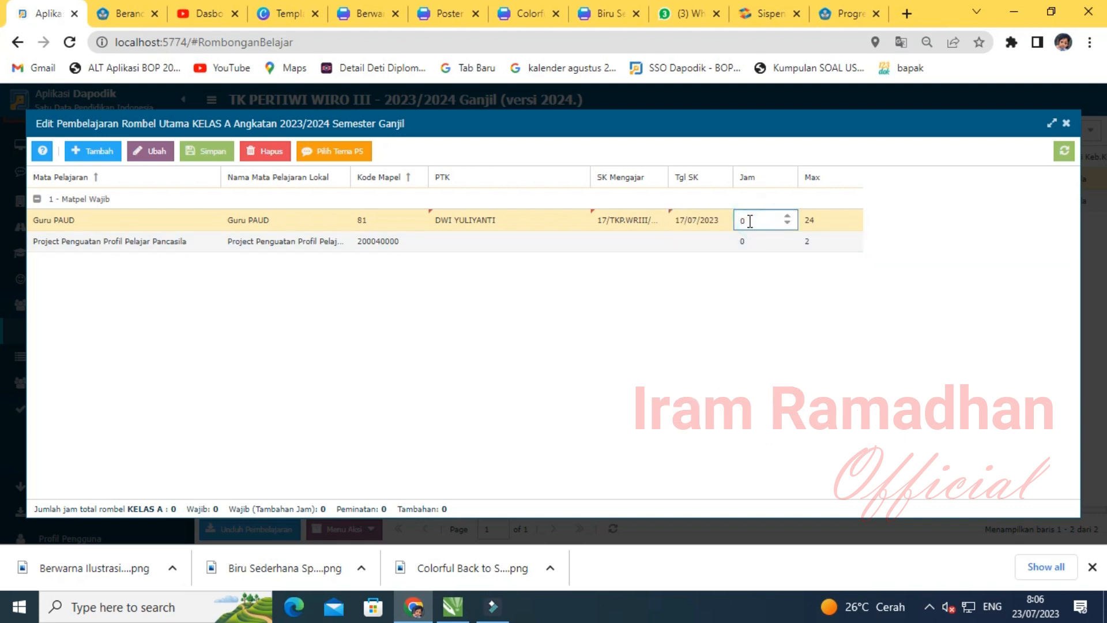
type("24")
left_click(737, 286)
left_click(201, 151)
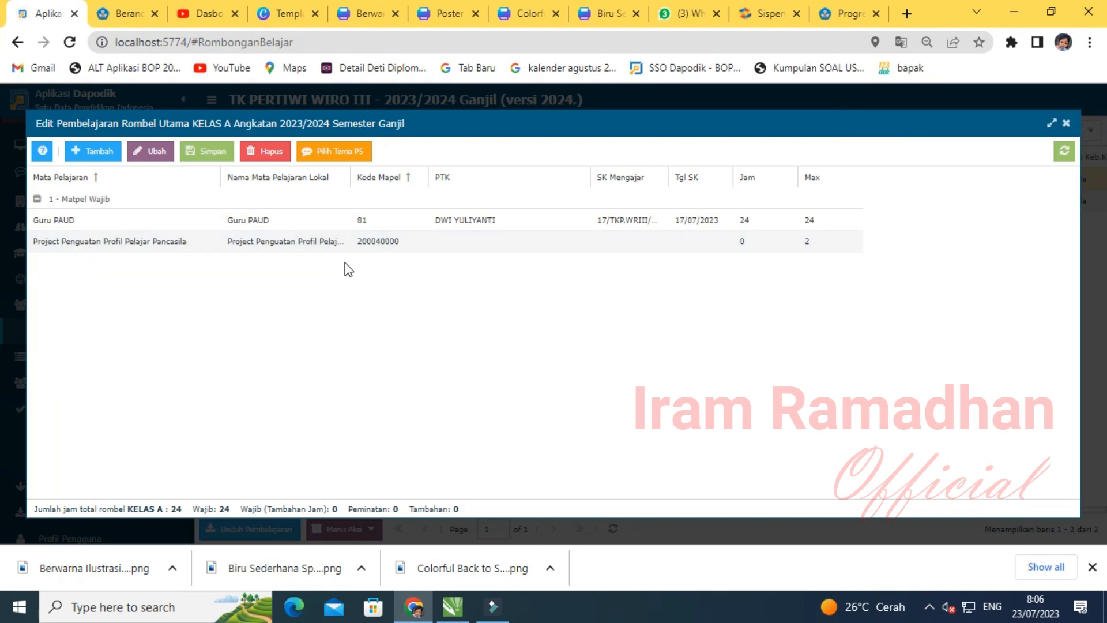
- Give the Pancasila project the homeroom teacher, the same SK number and SK date 17 July 2023
double_click(546, 242)
left_click(579, 241)
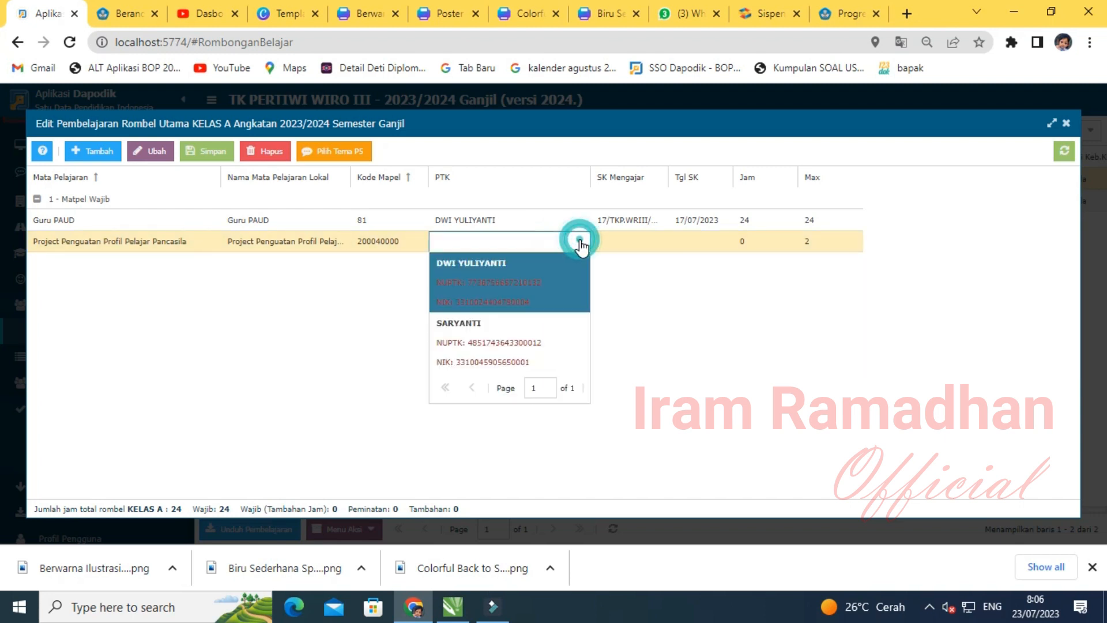
left_click(487, 280)
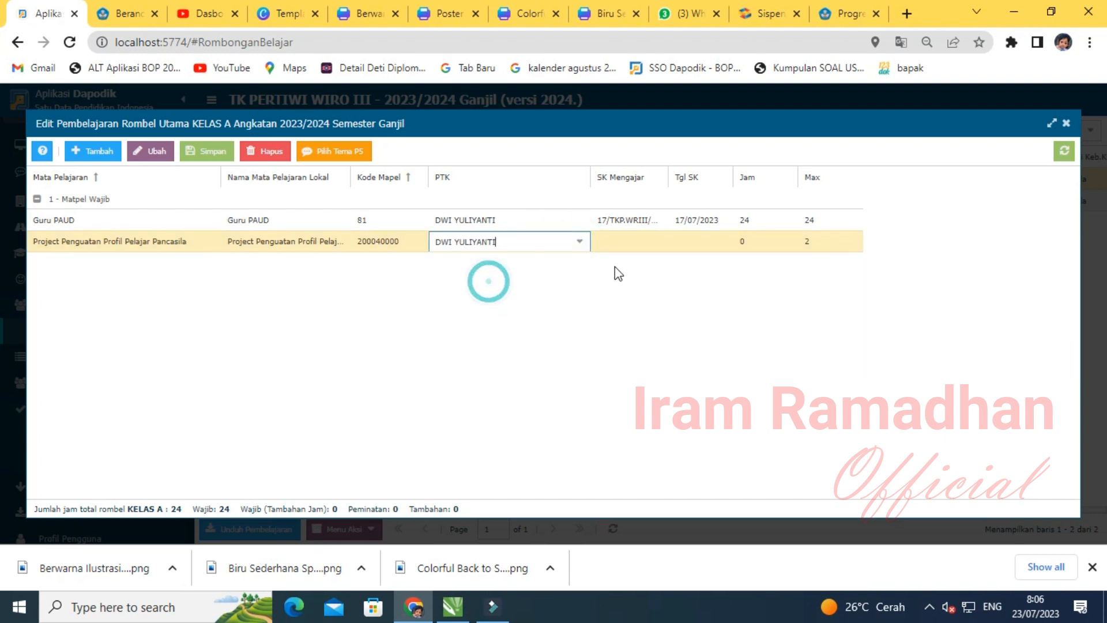
left_click(637, 240)
key("ctrl+v")
left_click(693, 239)
left_click(723, 241)
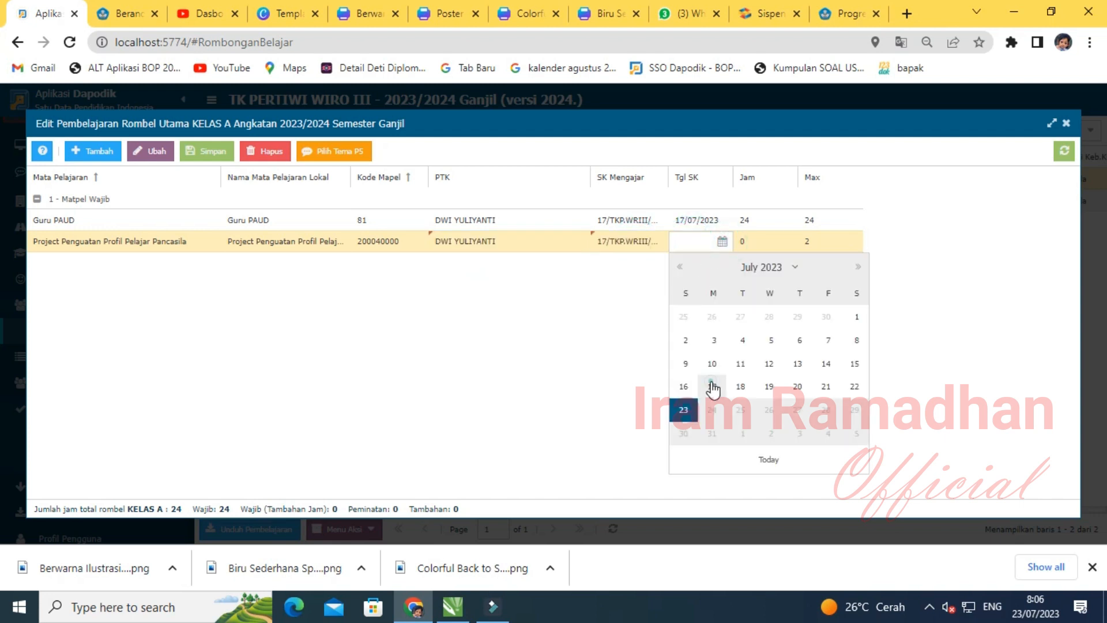
left_click(711, 383)
- Set the project's teaching hours to 2 and request a P5 theme
left_click(763, 243)
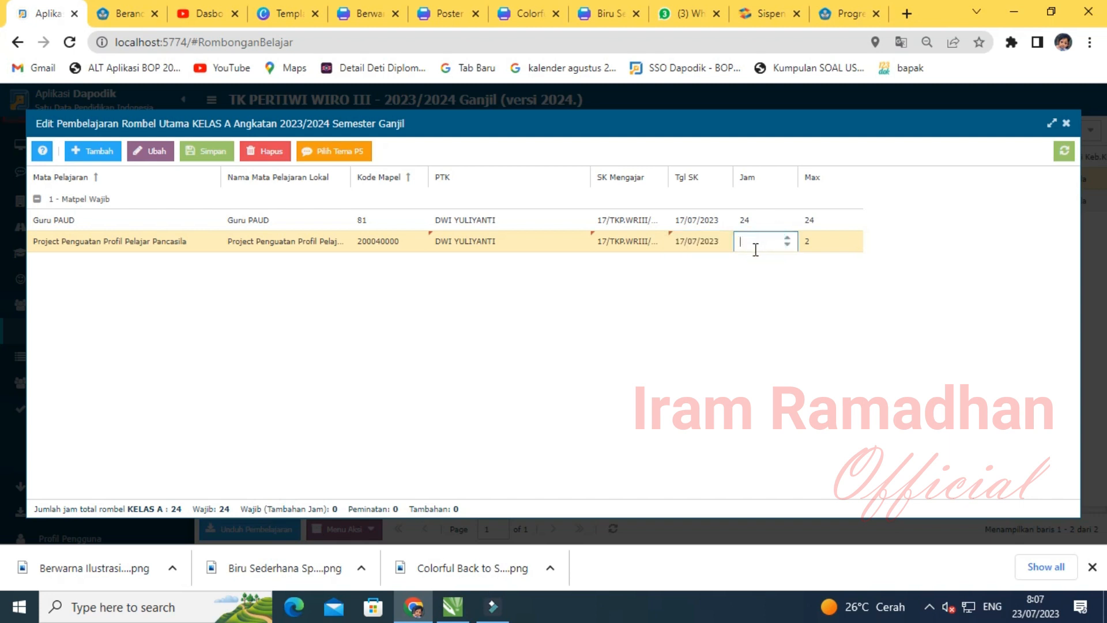
left_click(771, 304)
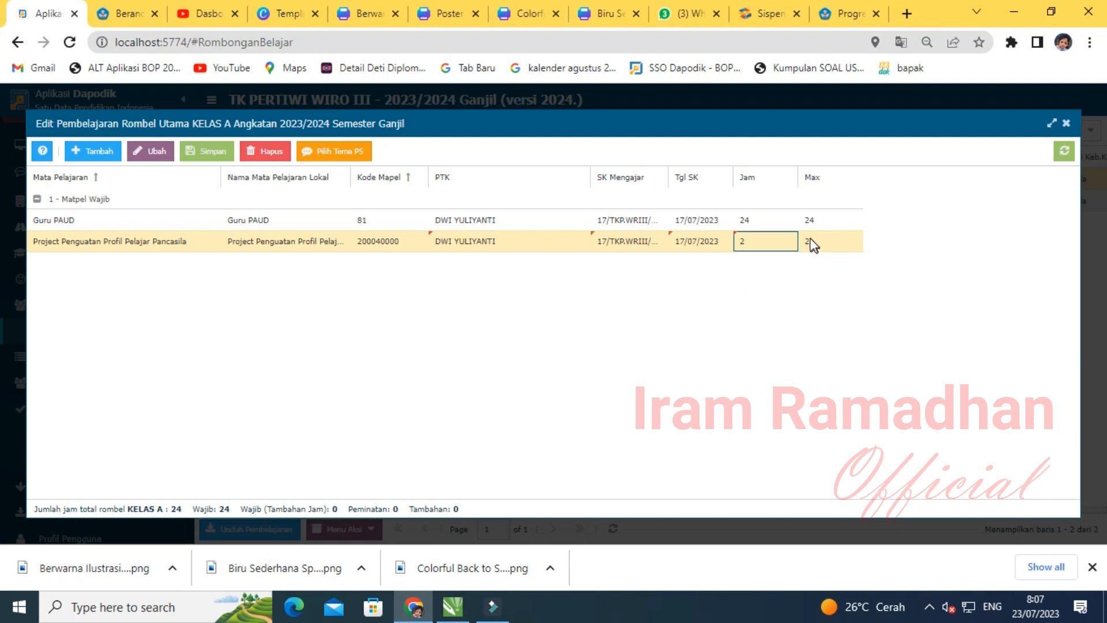
left_click(316, 248)
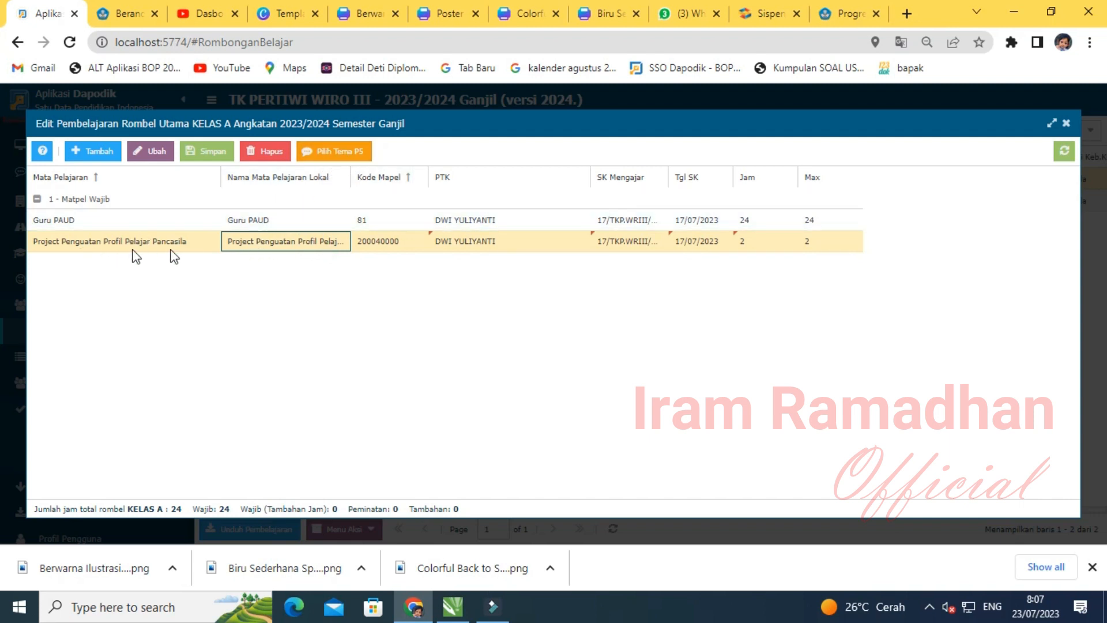
left_click(338, 153)
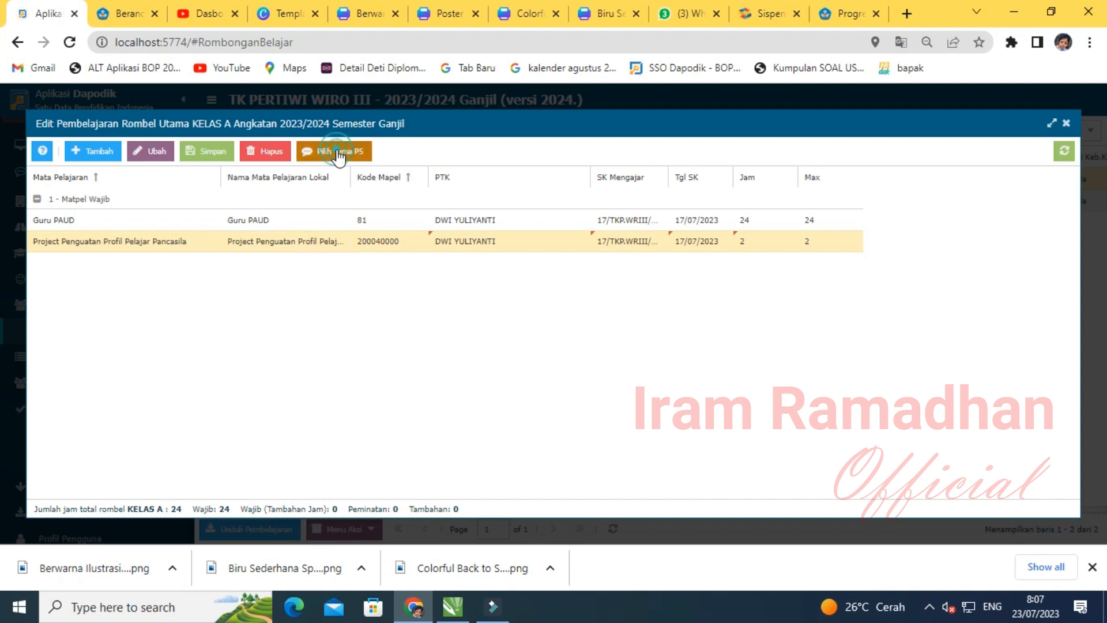
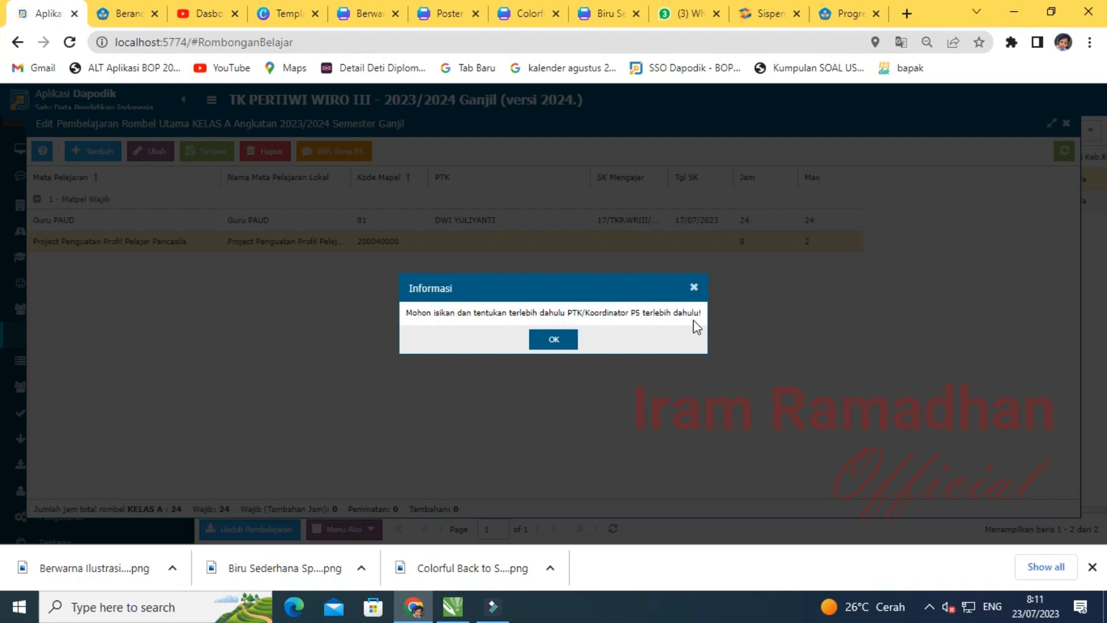
- Dismiss the missing P5 coordinator warning and close the KELAS A learning editor
left_click(554, 340)
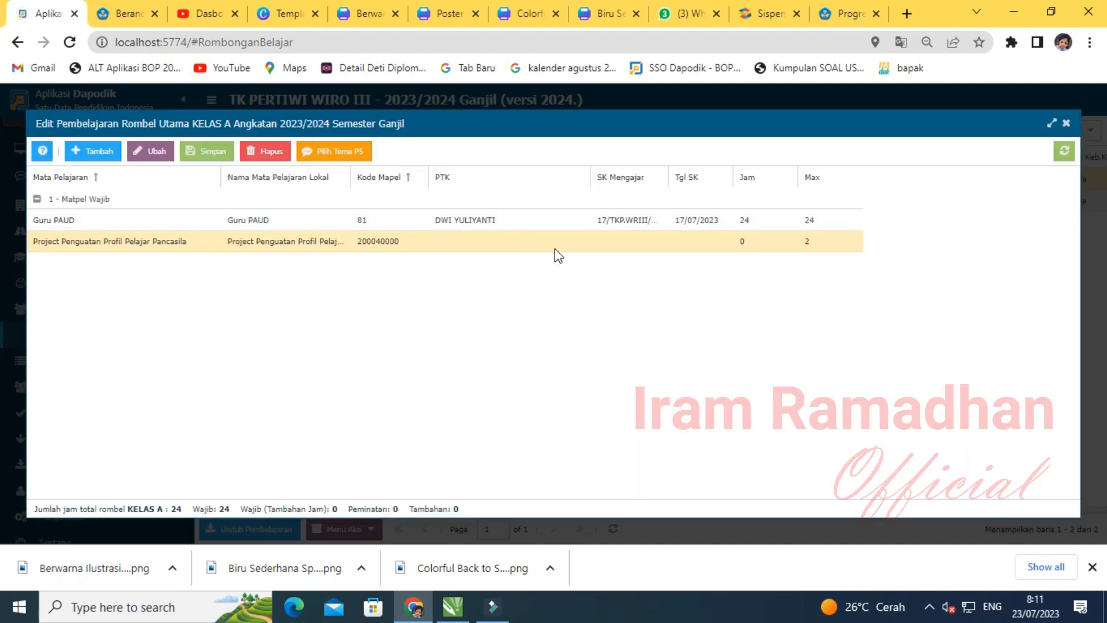
left_click(1066, 122)
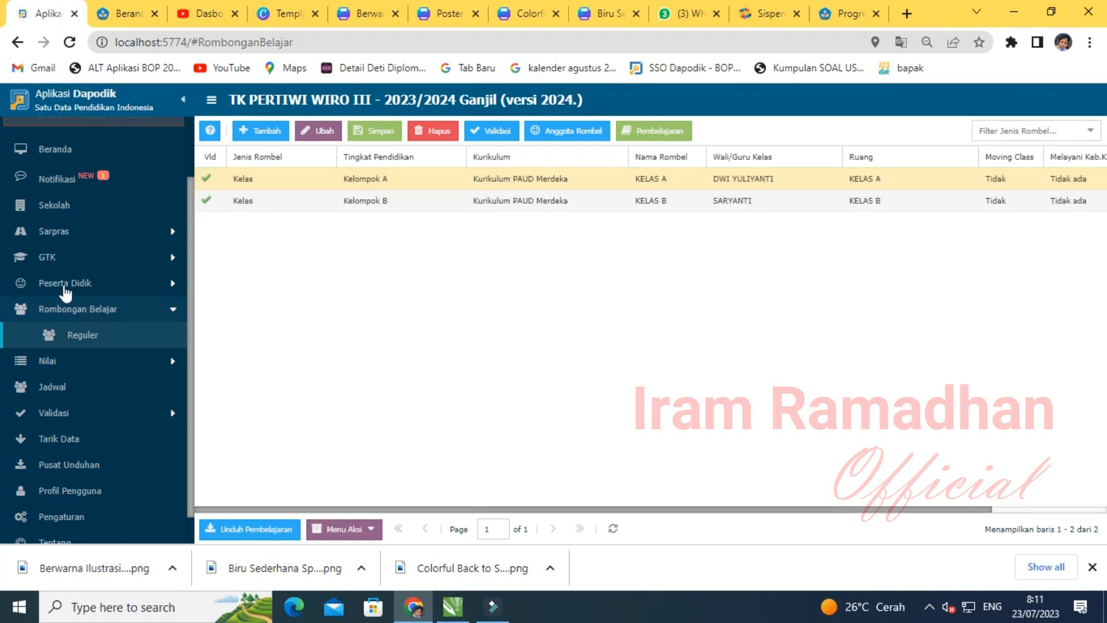
left_click(43, 260)
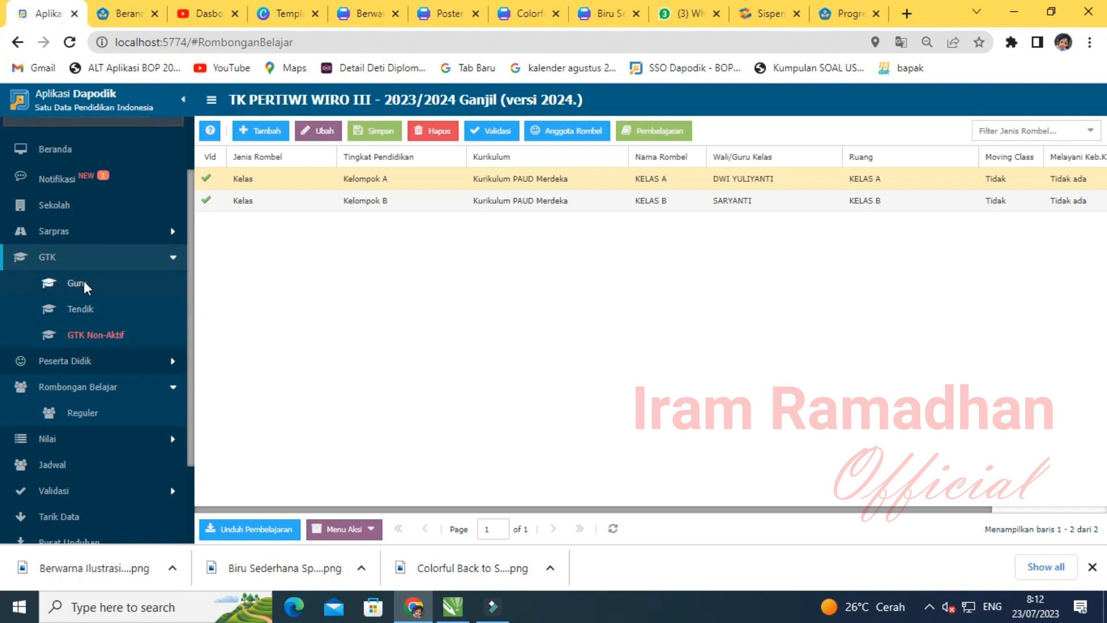
- Open the KELAS B teacher's record for editing and show her Tugas Tambahan list
left_click(64, 283)
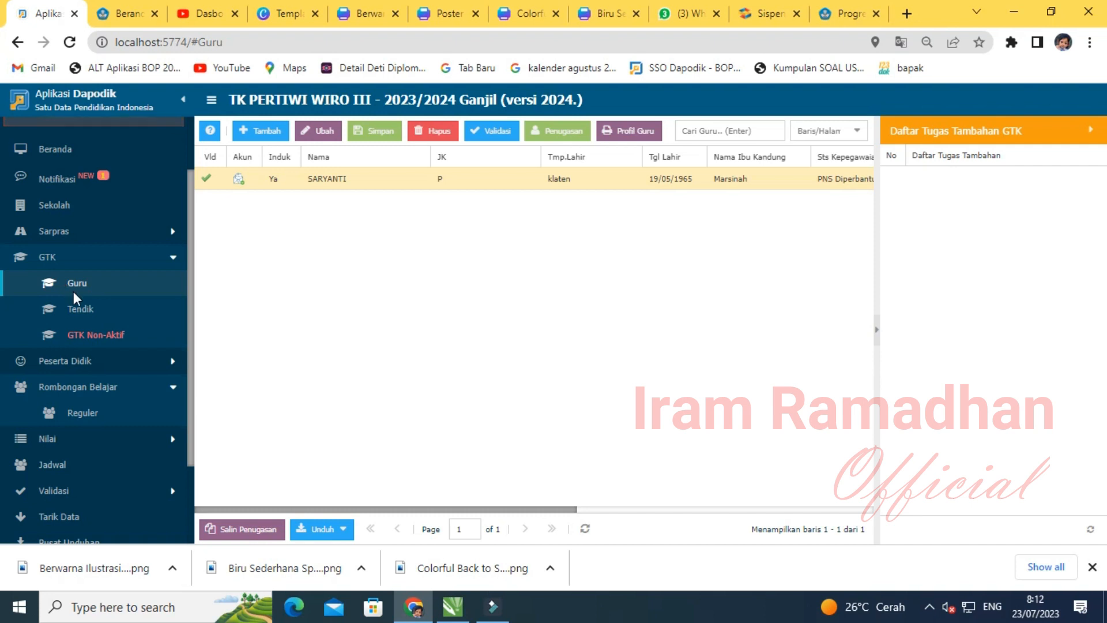
left_click(74, 286)
left_click(352, 179)
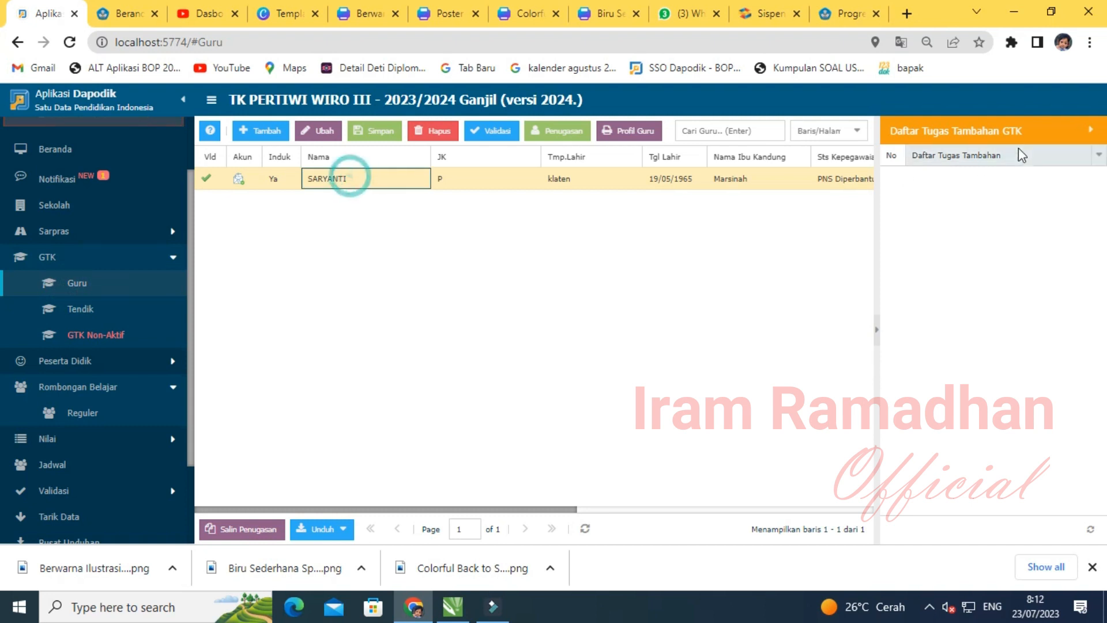
left_click(1092, 135)
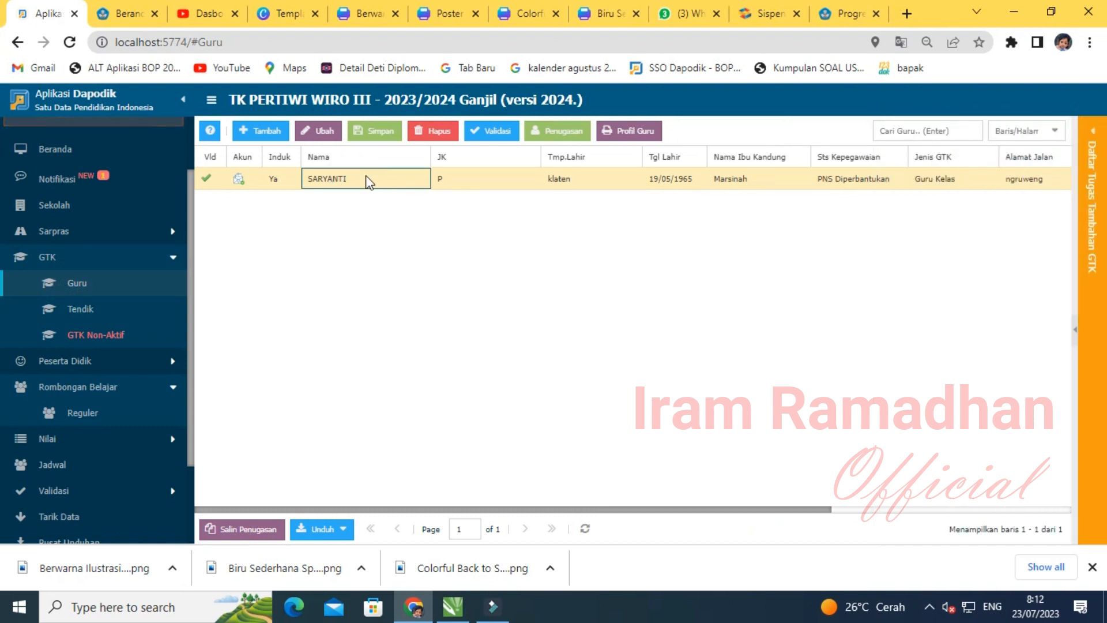
left_click(323, 137)
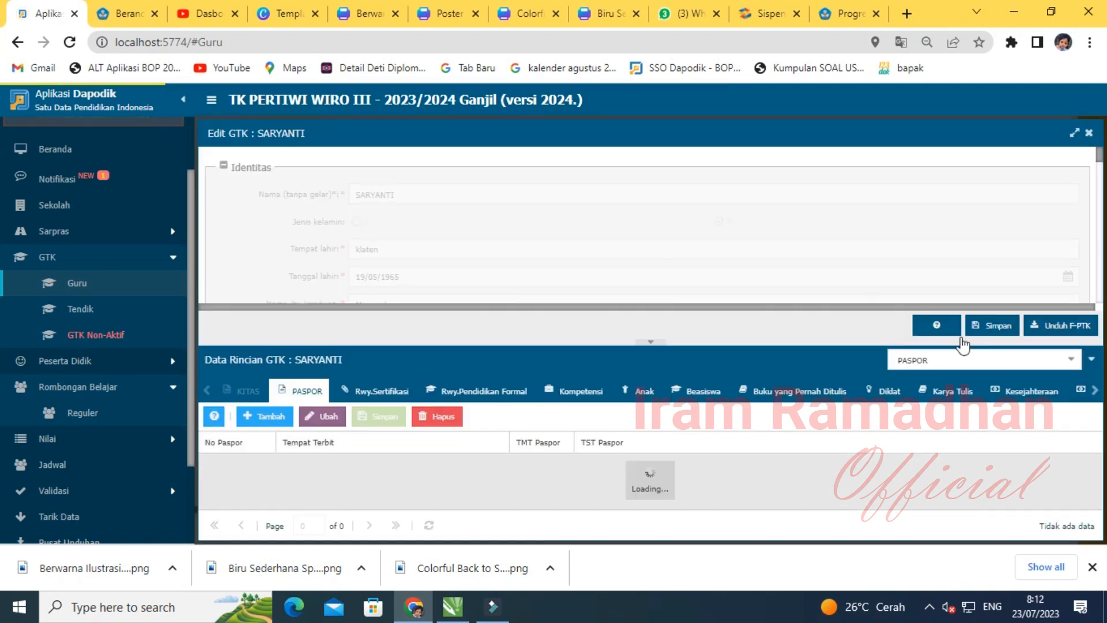
left_click_drag(746, 342, 744, 254)
left_click(1094, 283)
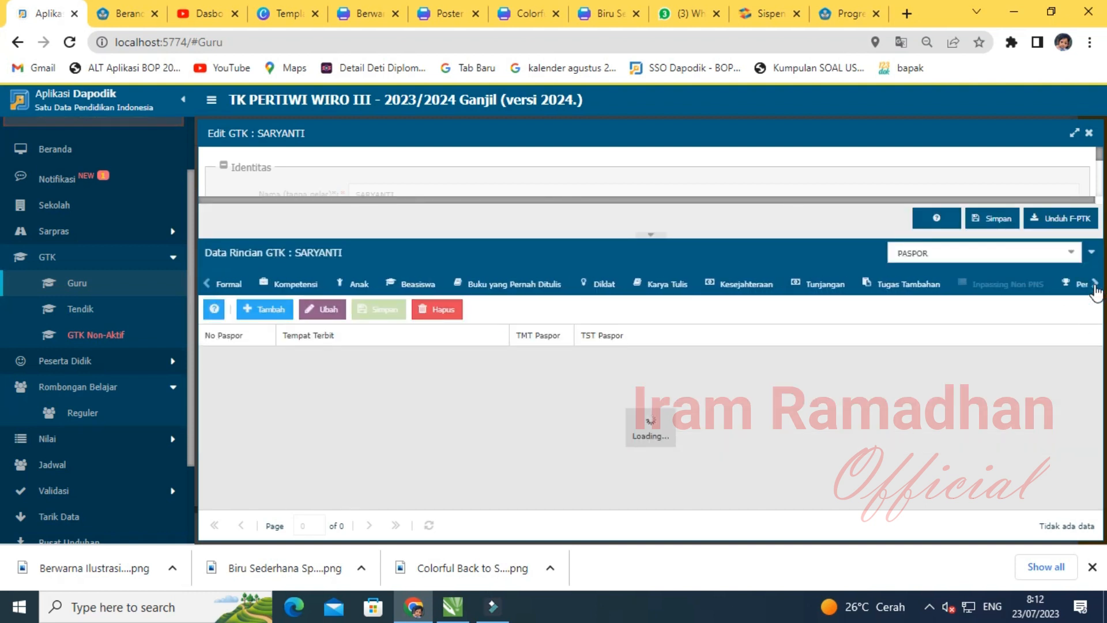
left_click(892, 285)
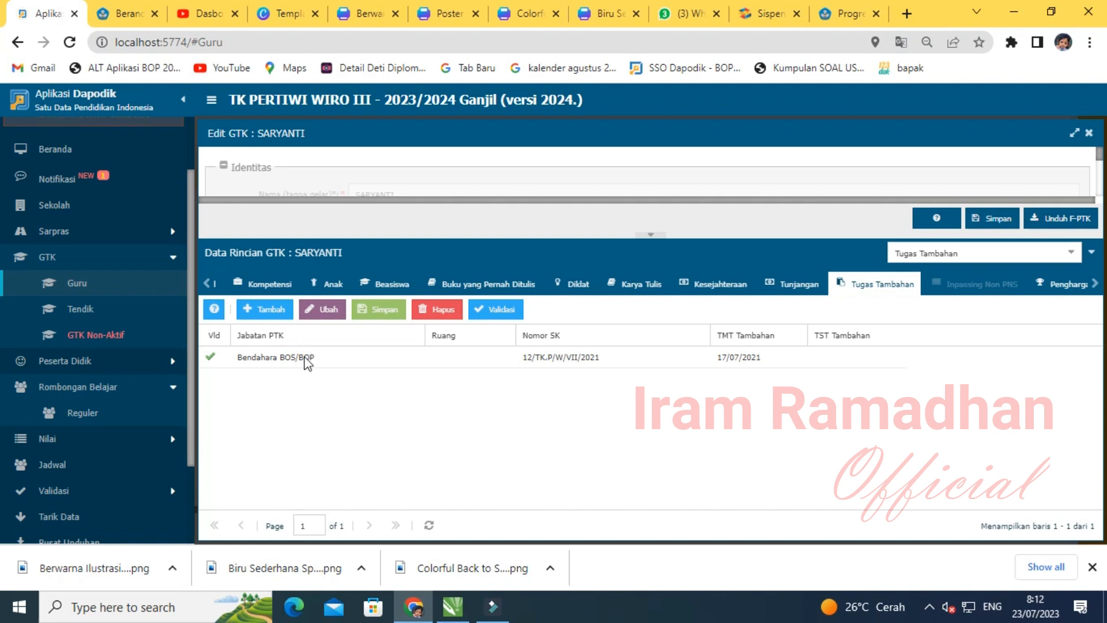
- Add a new additional duty row with Koordinator P5 as the Jabatan PTK
left_click(263, 316)
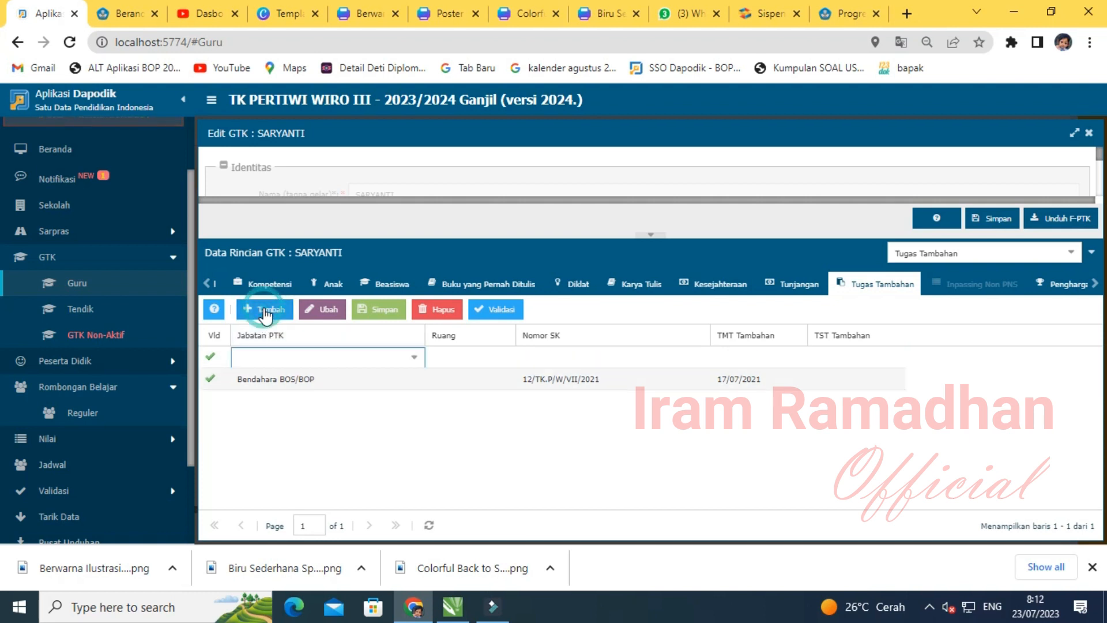
left_click(416, 361)
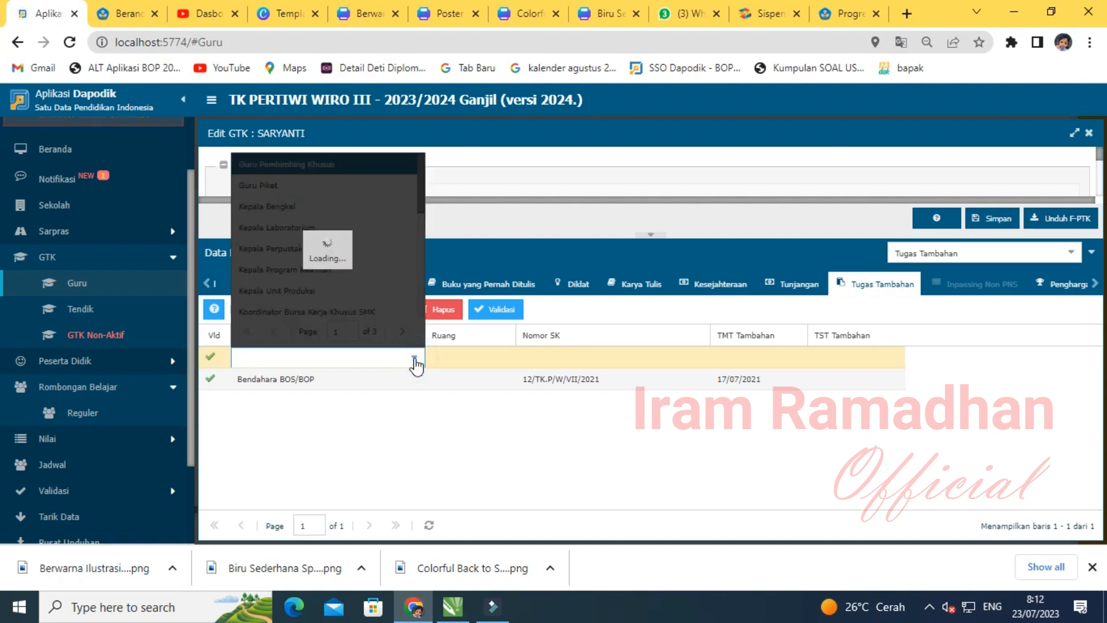
scroll(378, 272, "down", 3)
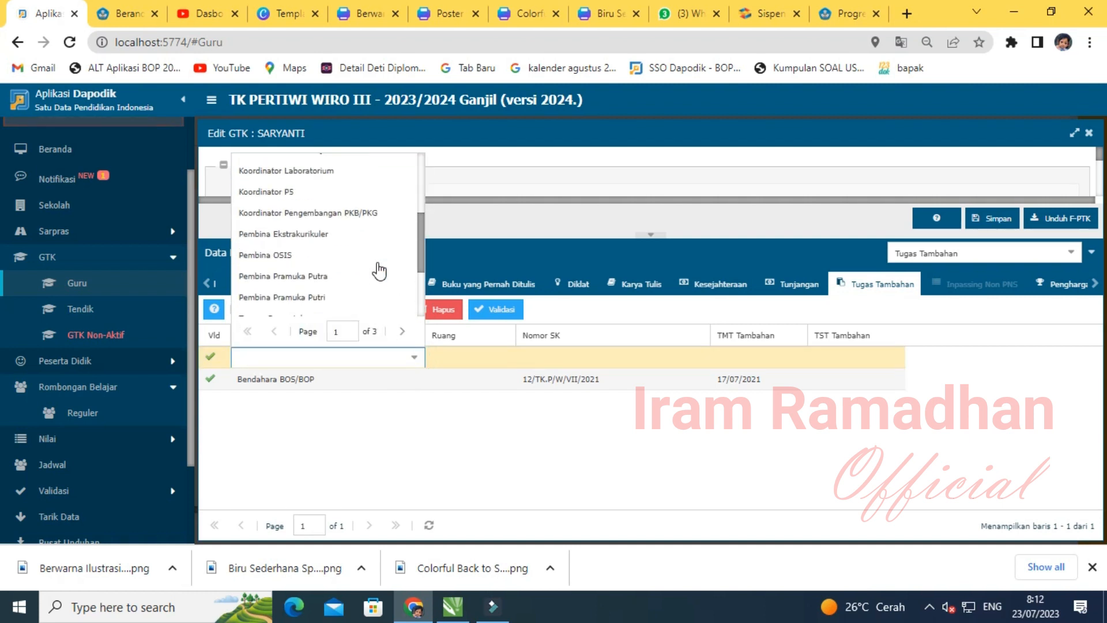
scroll(379, 271, "down", 5)
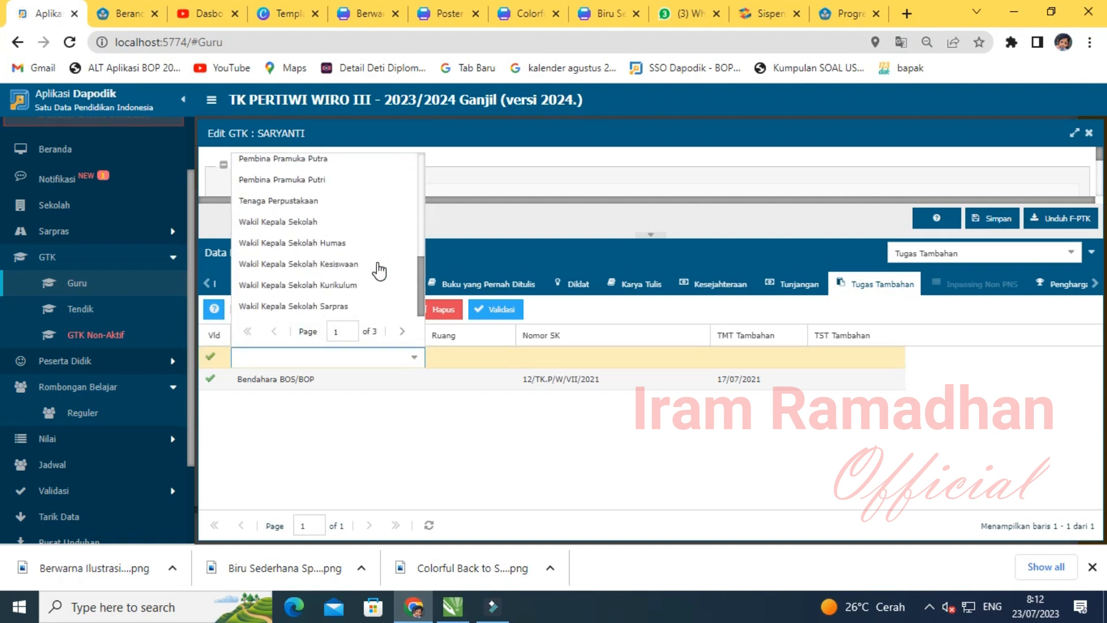
scroll(378, 271, "up", 5)
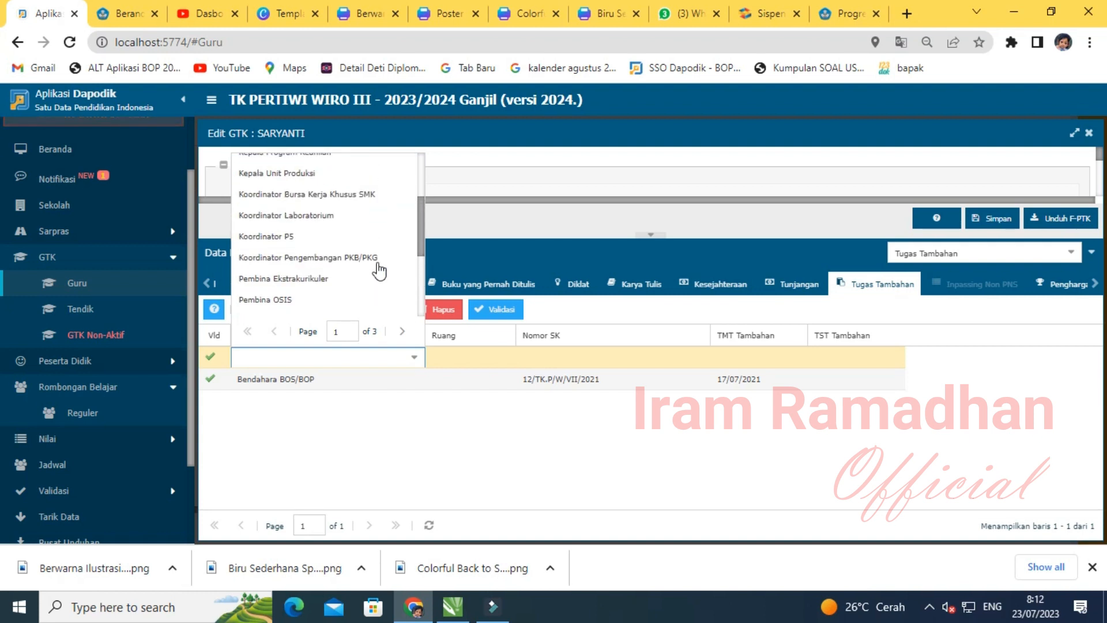
scroll(378, 270, "up", 1)
scroll(379, 271, "down", 2)
scroll(378, 271, "down", 2)
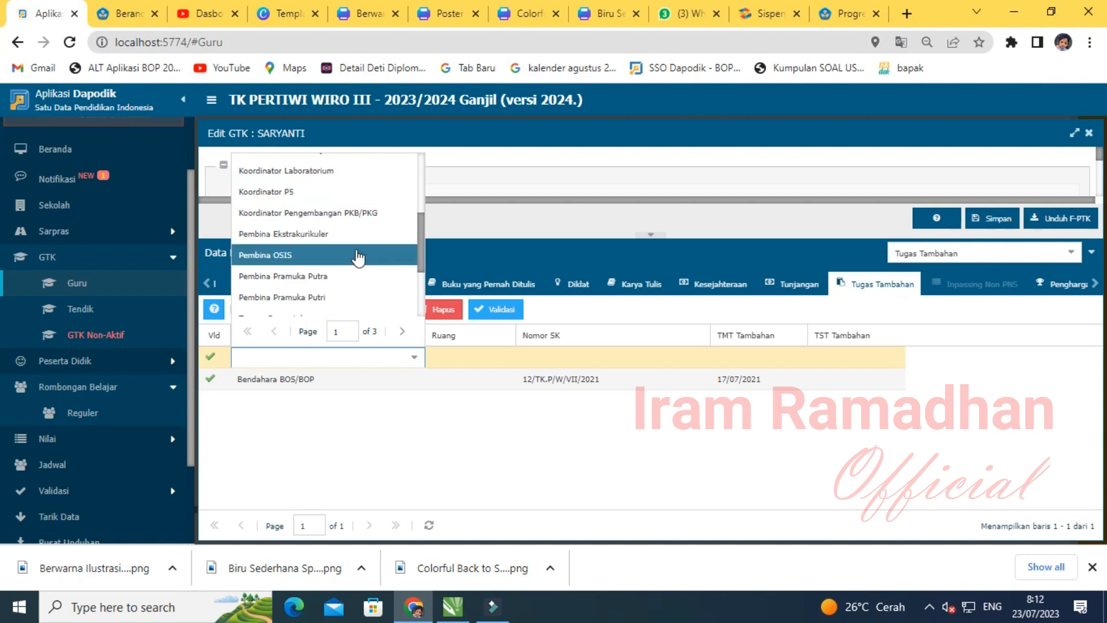
left_click(292, 199)
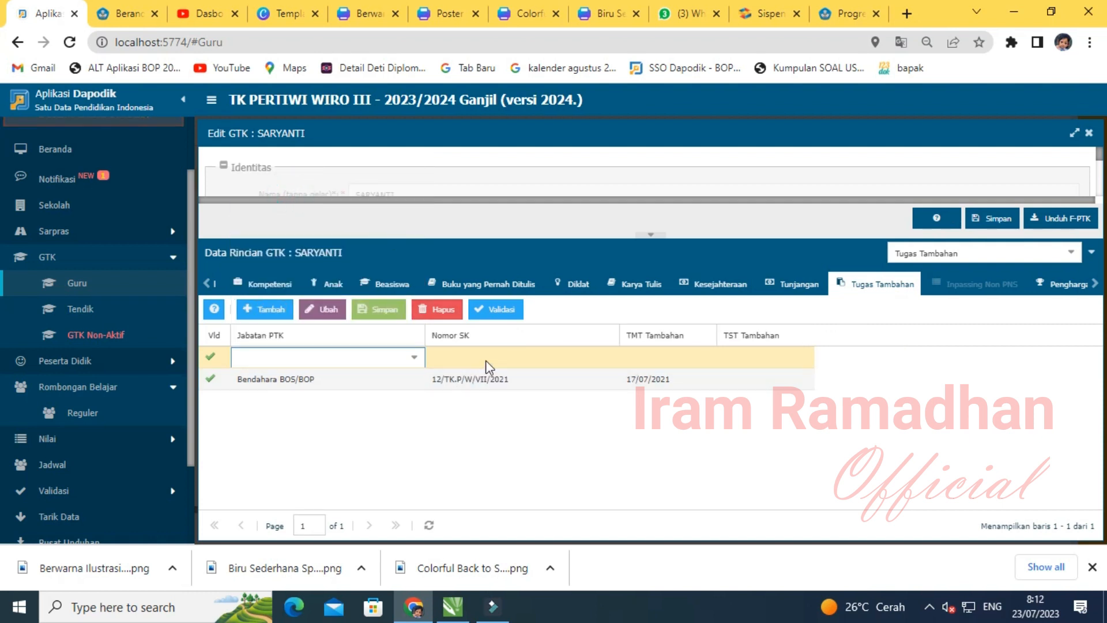
left_click(413, 359)
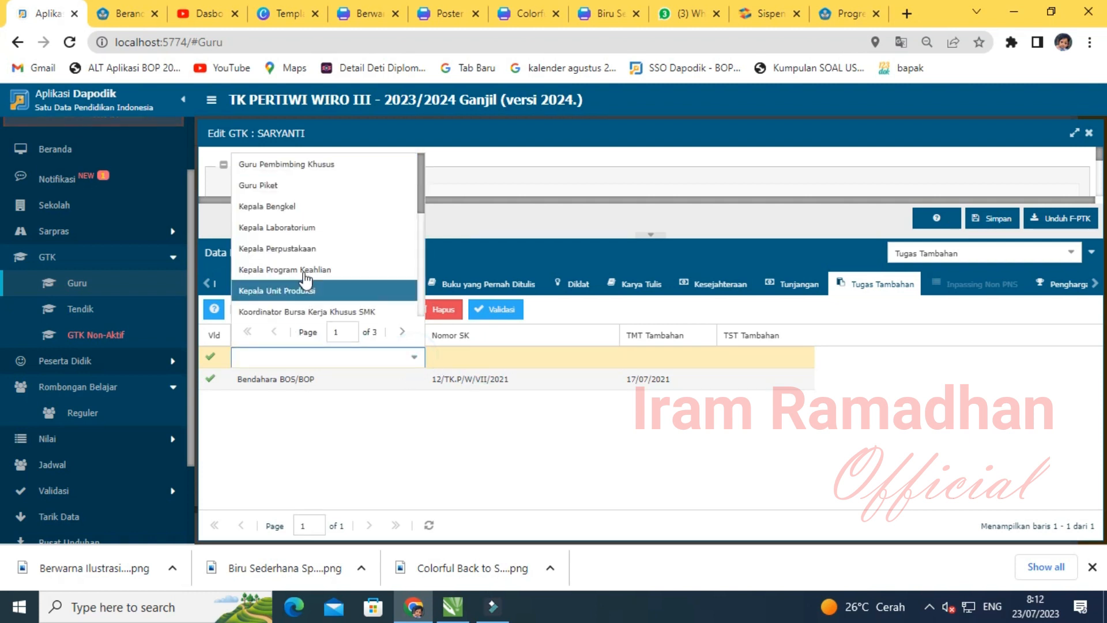
scroll(284, 198, "down", 1)
scroll(332, 260, "down", 1)
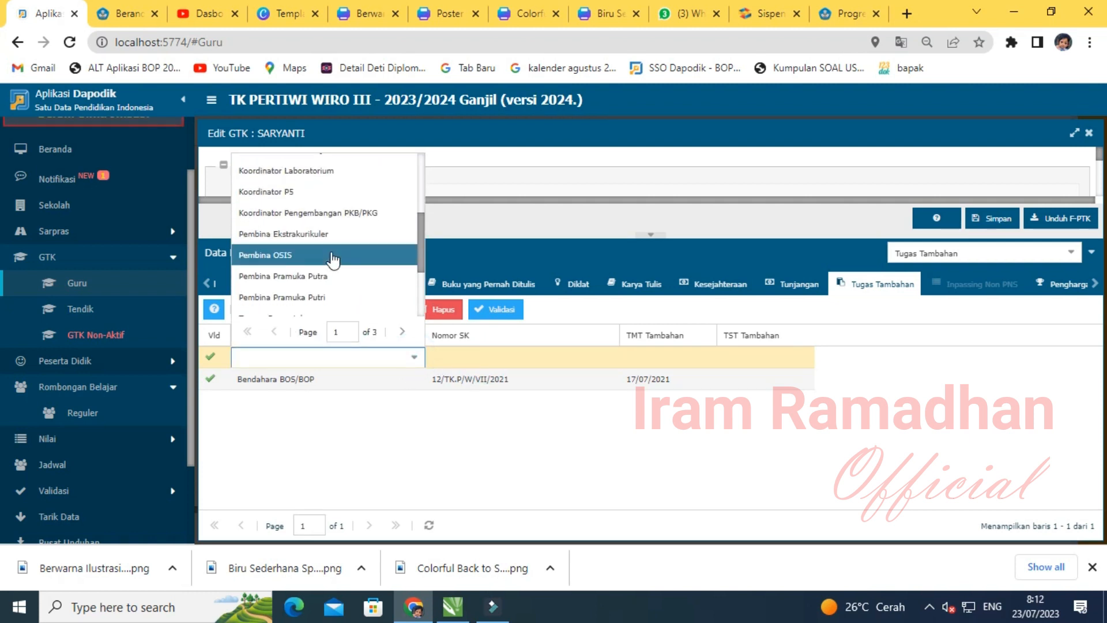
left_click(302, 195)
- Enter SK 17/TKP.WRIII/VII/2023 and TMT Tambahan 17/07/2023, then save the duty
left_click(521, 358)
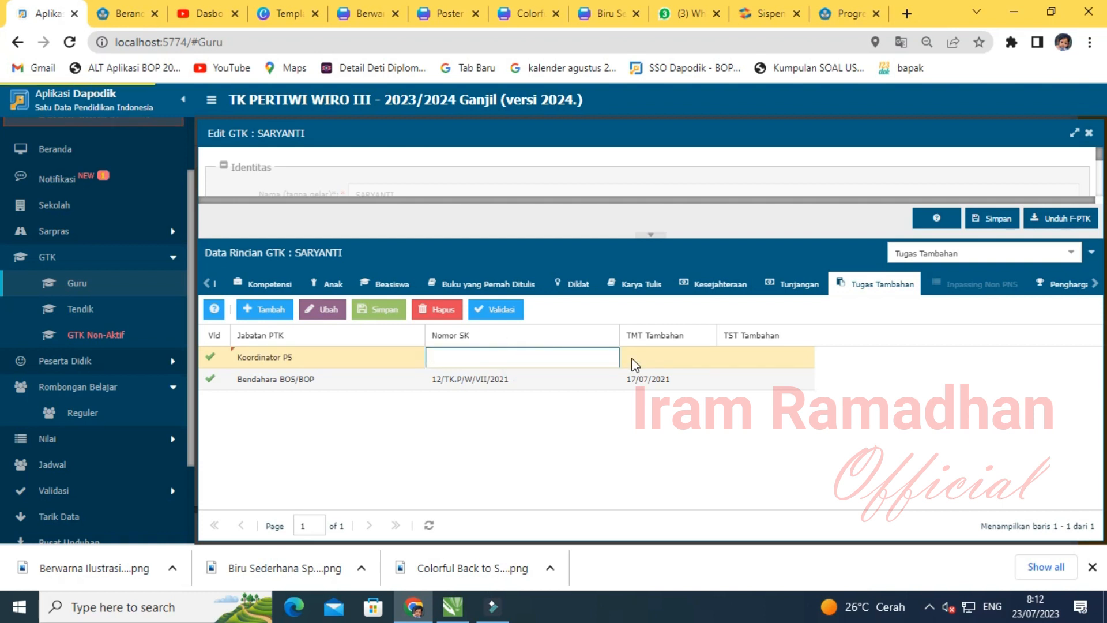
type("17/TKP.WRIII/VII/2023")
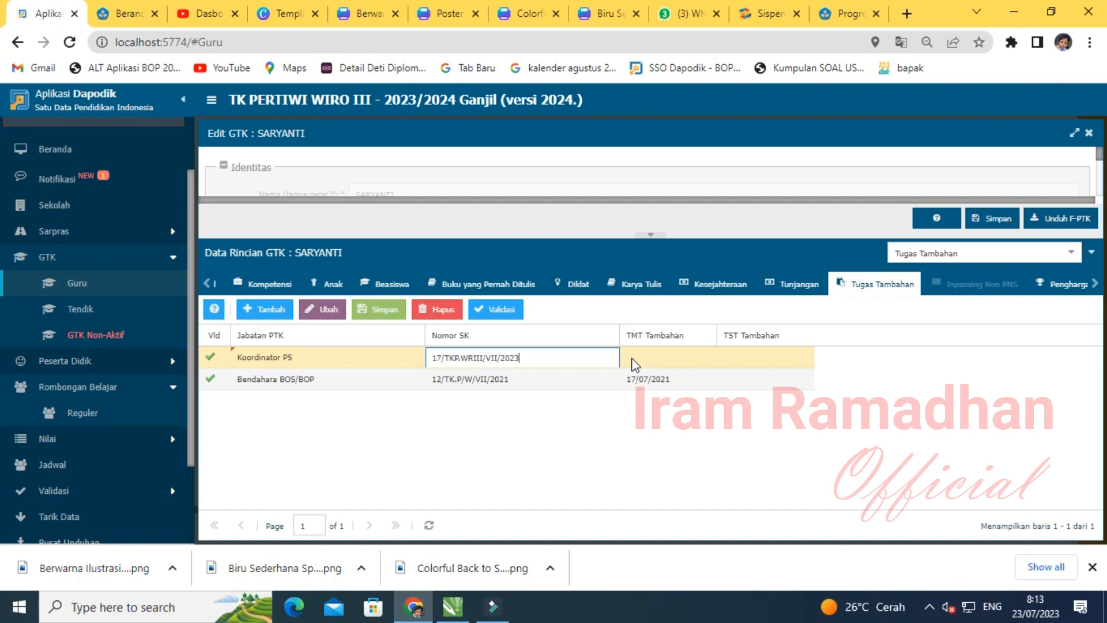
left_click(634, 364)
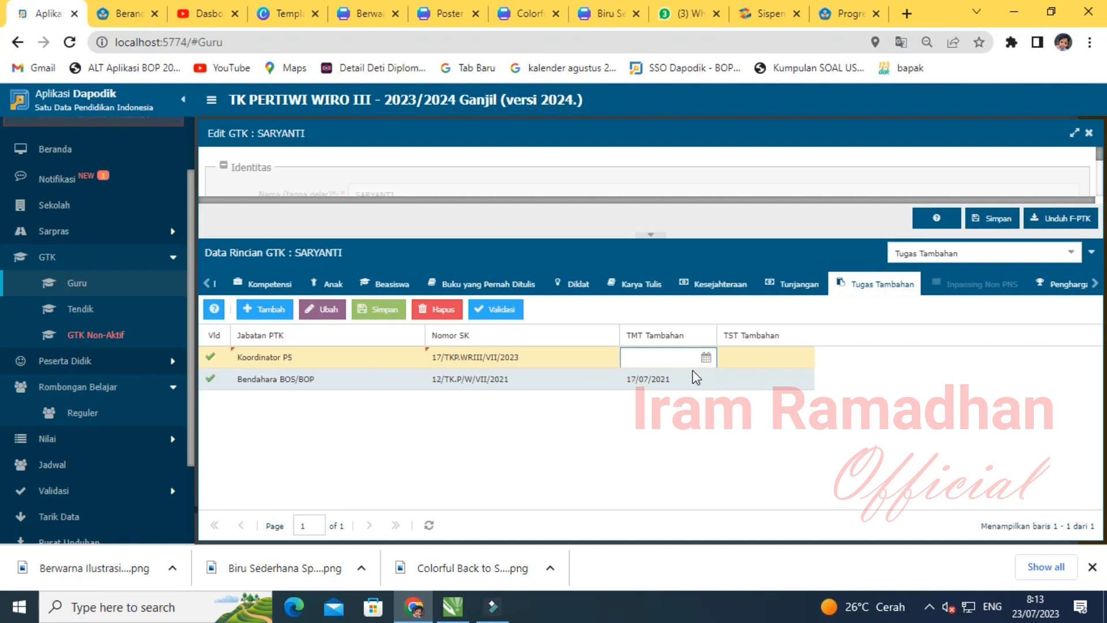
left_click(706, 357)
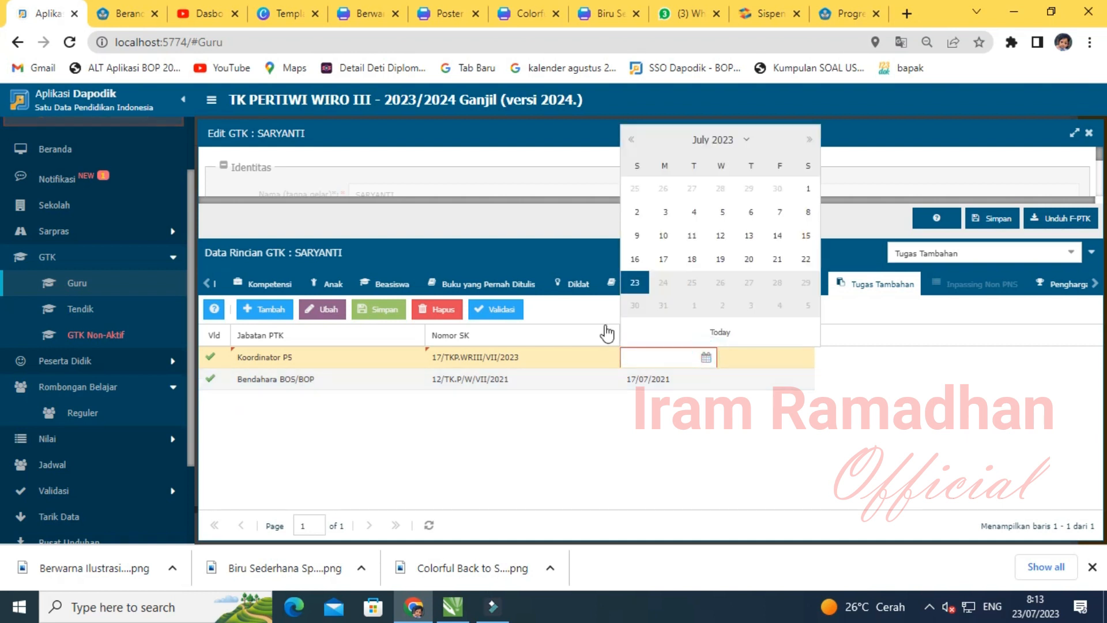
left_click(662, 261)
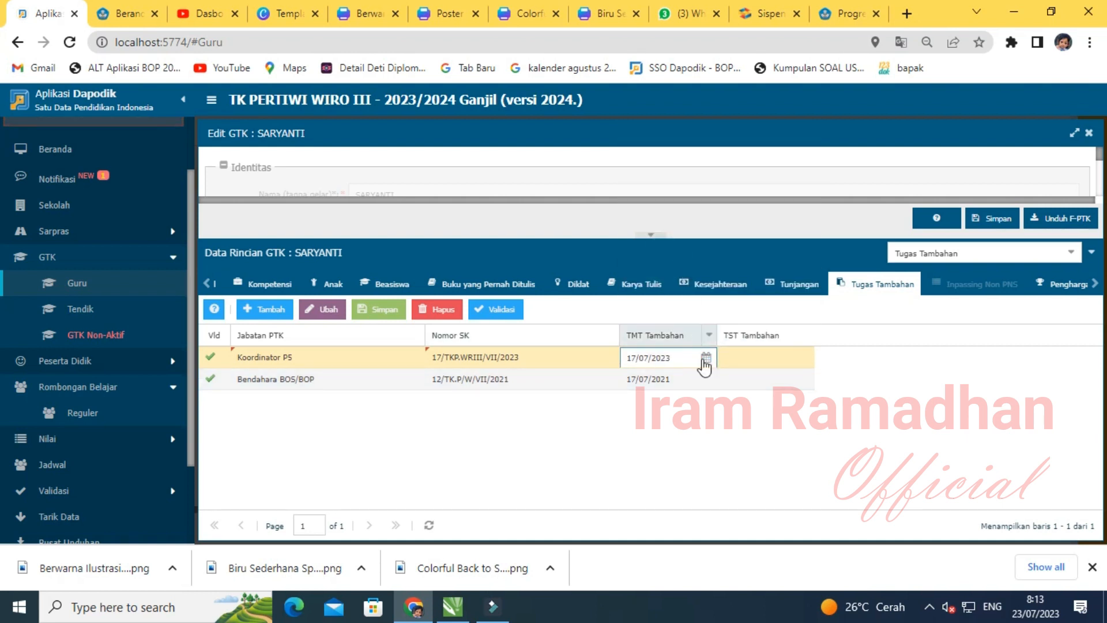
left_click(652, 437)
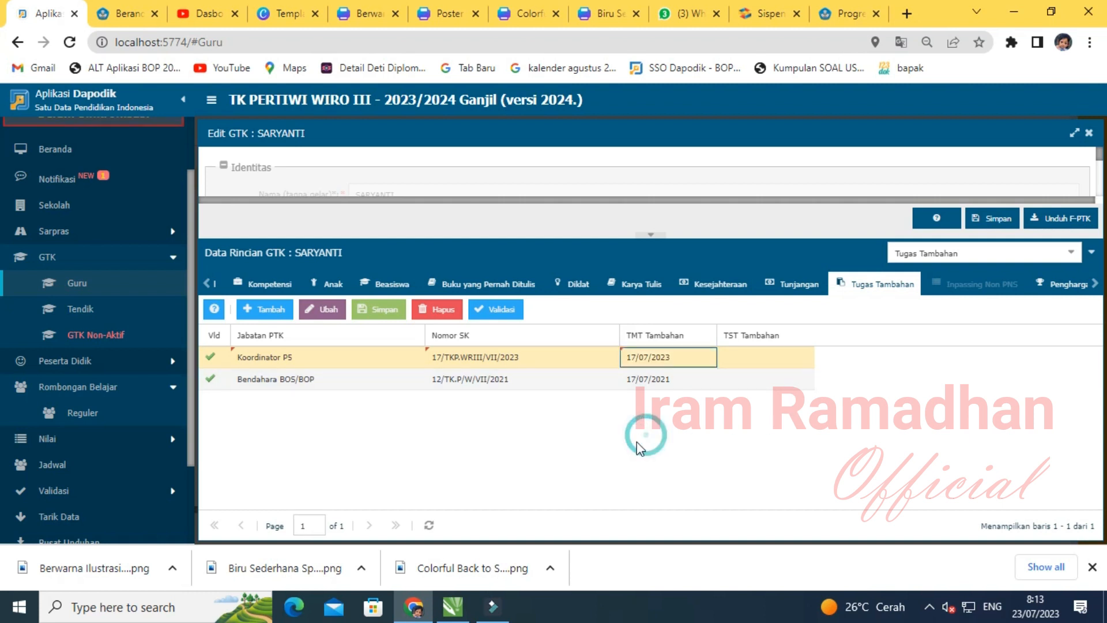
left_click(371, 311)
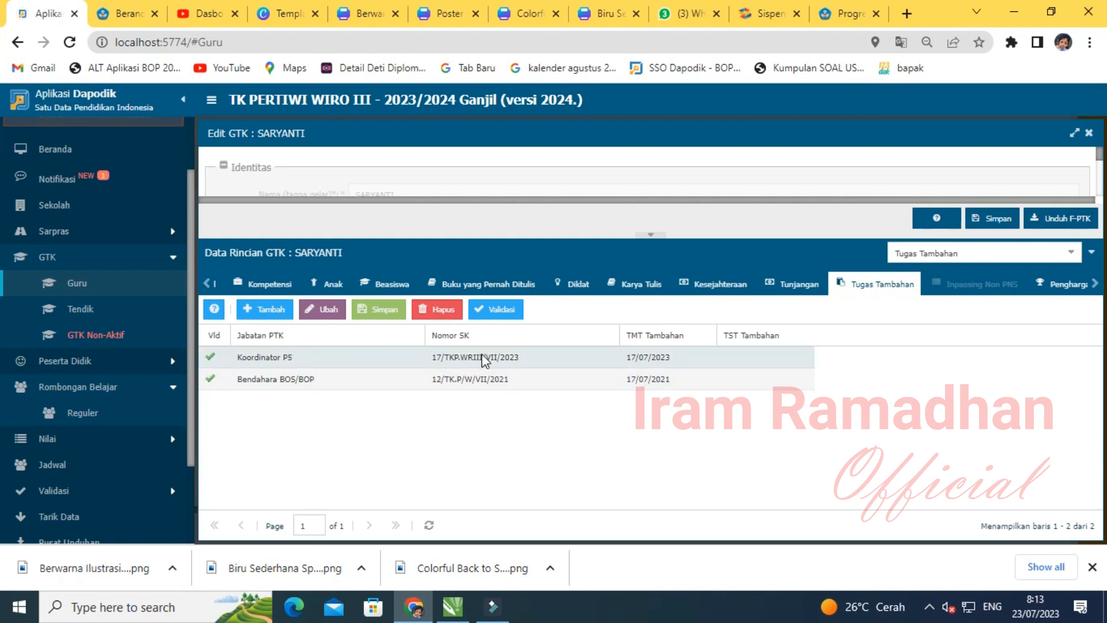
- Return to the regular class groups and open KELAS A's learning assignments
left_click(38, 260)
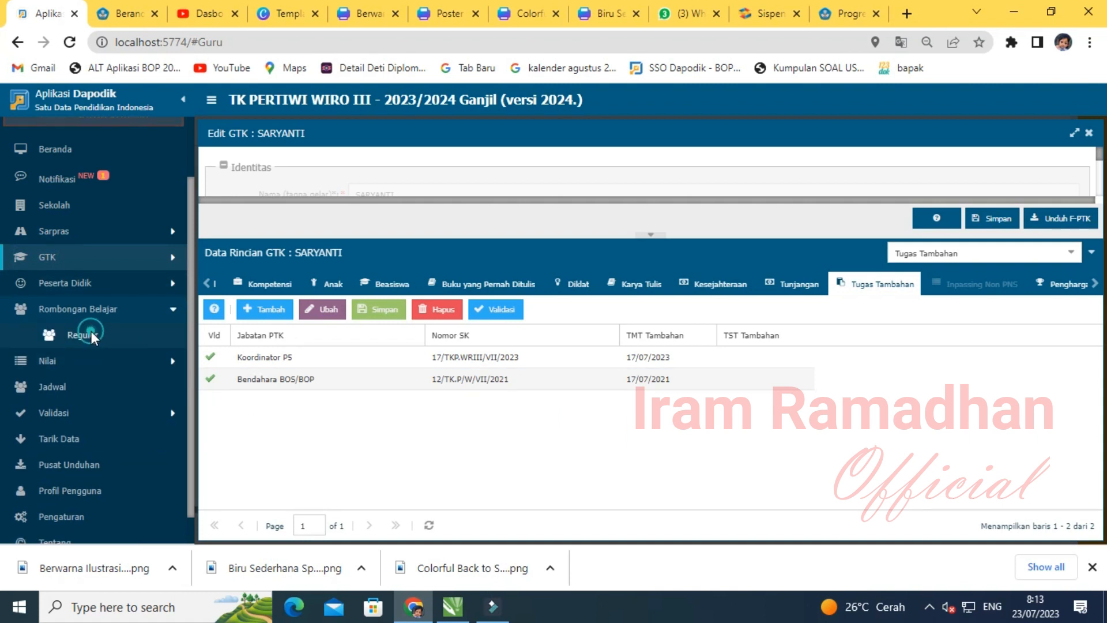
left_click(91, 336)
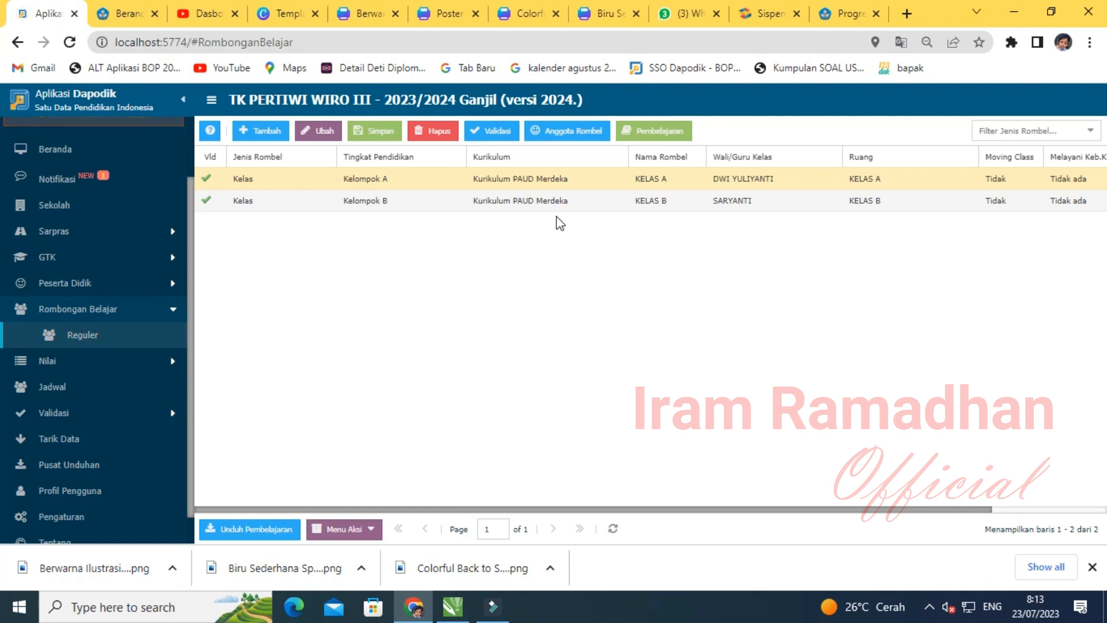
left_click(639, 176)
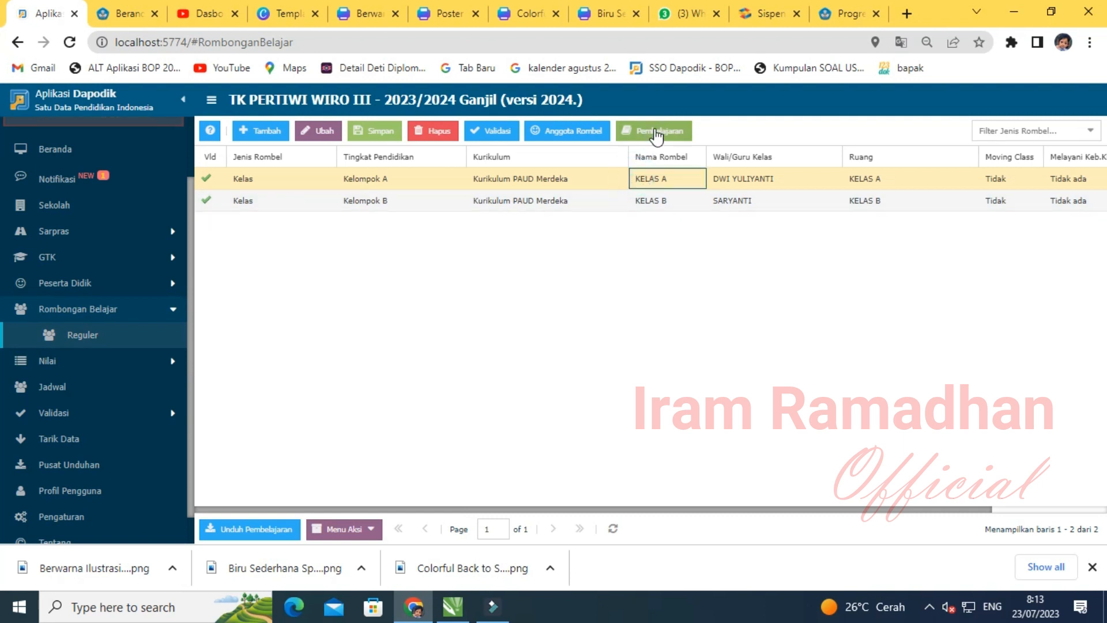
left_click(656, 135)
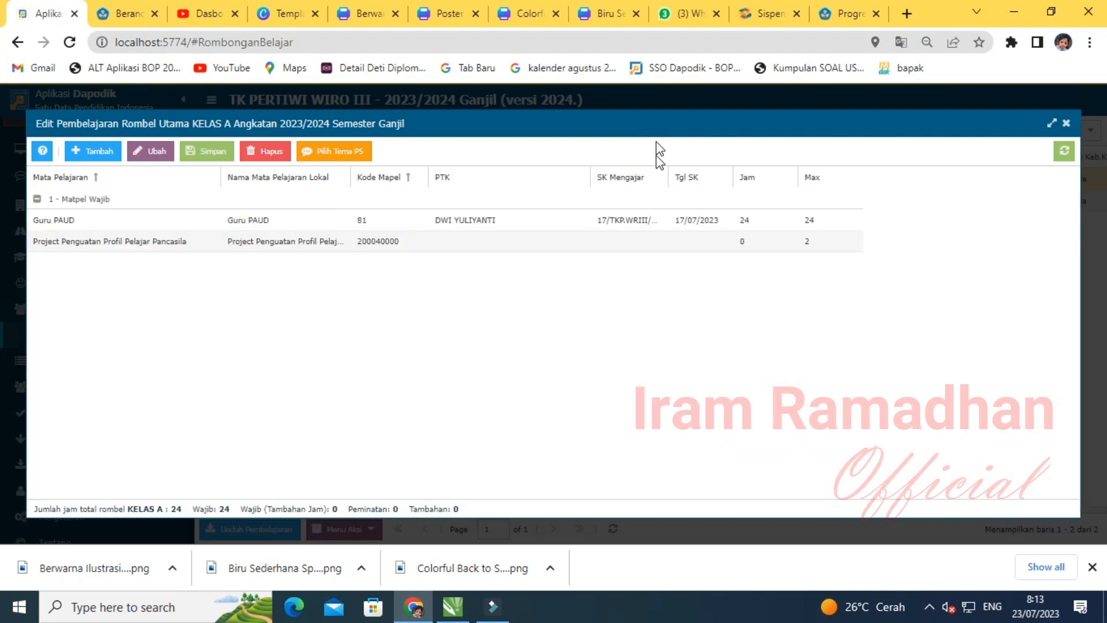
- Assign the homeroom teacher and paste the SK number on the P5 project row
left_click(473, 239)
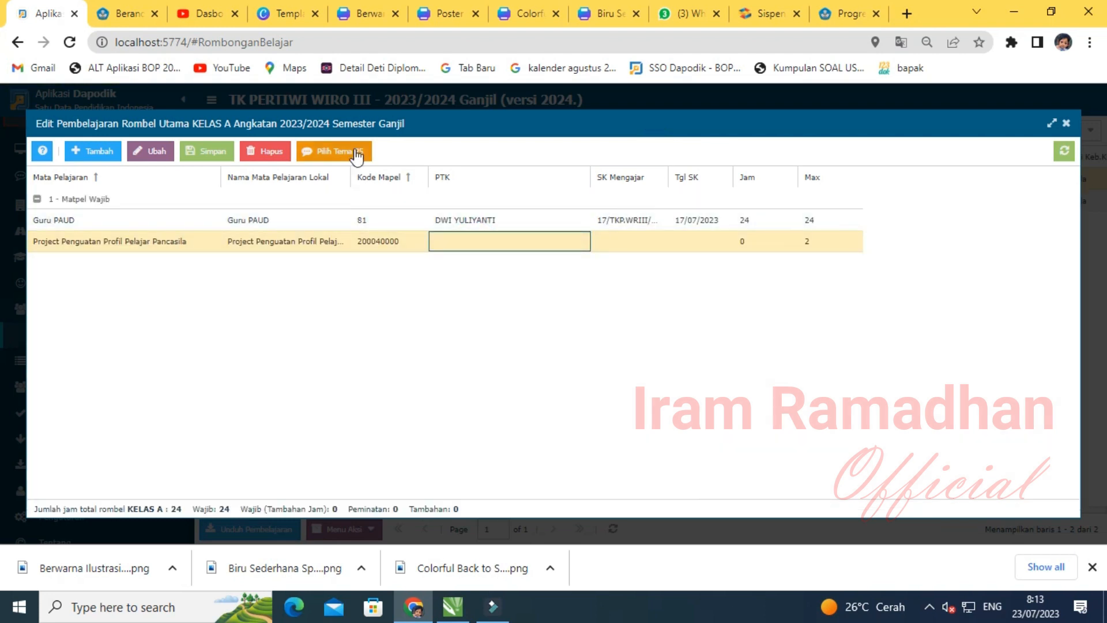
left_click(557, 243)
left_click(579, 241)
left_click(533, 276)
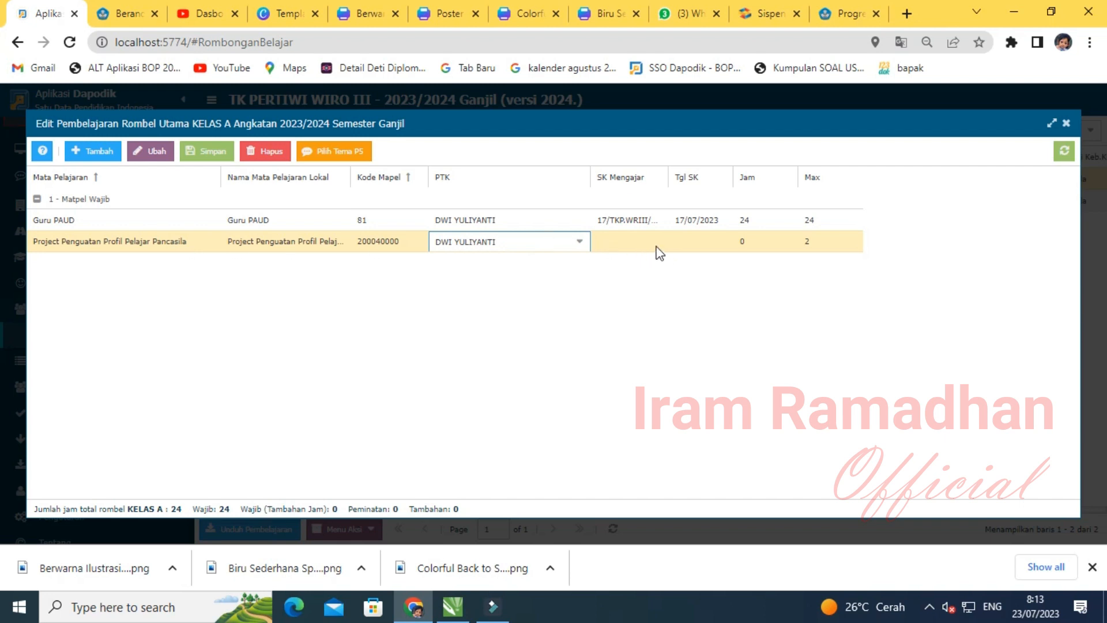
left_click(657, 246)
key("ctrl+v")
- Set the project's SK date to 17/07/2023 and hours to 2, then save
left_click(719, 244)
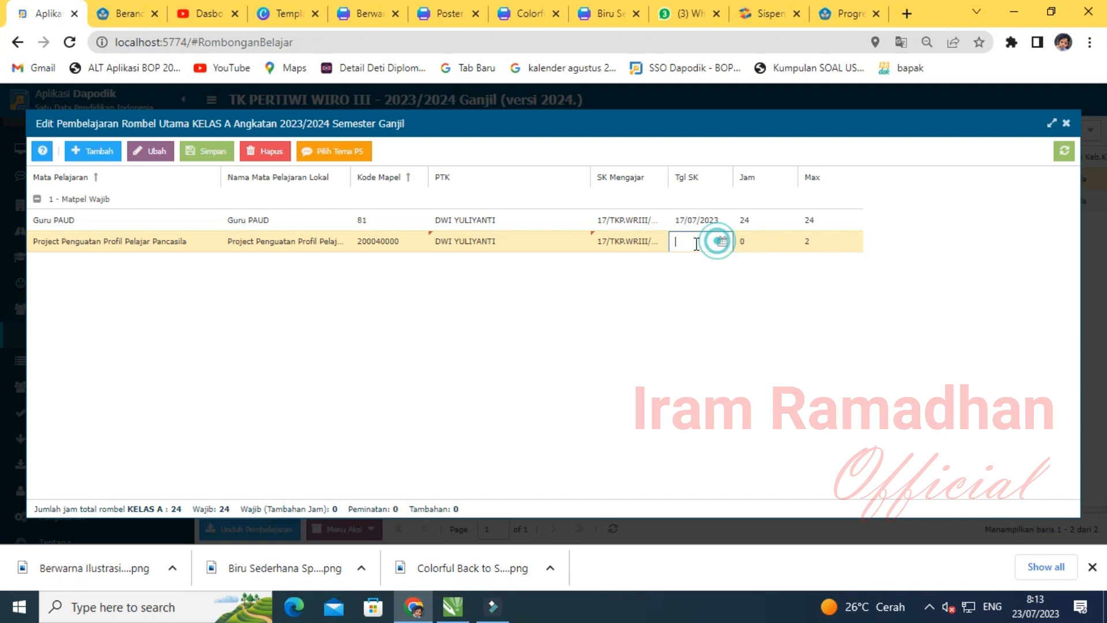
left_click(722, 242)
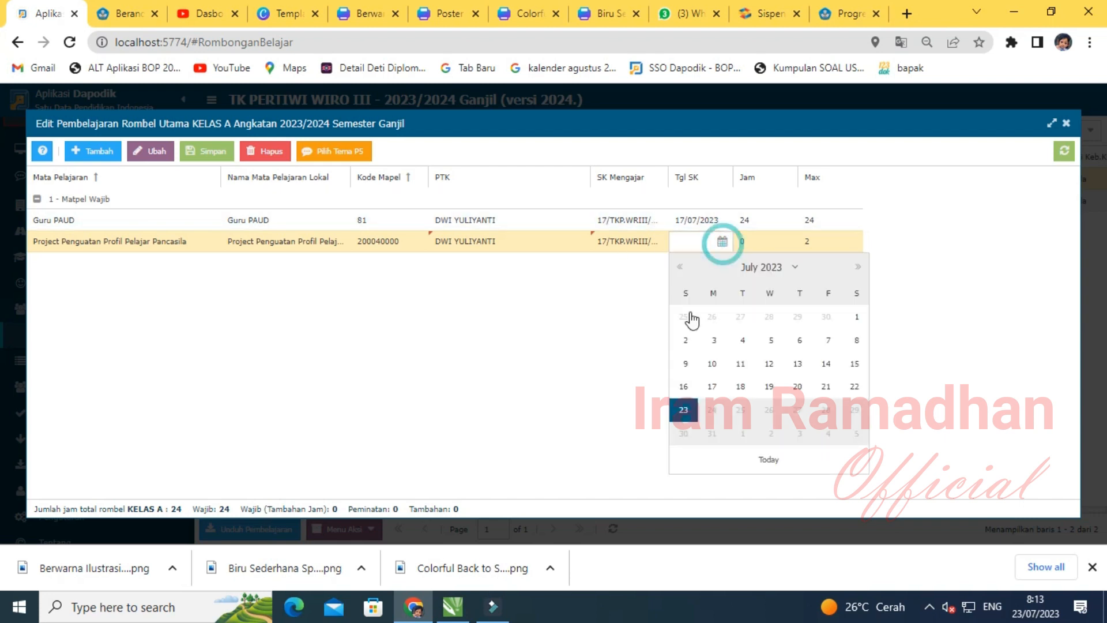
left_click(712, 387)
left_click(753, 240)
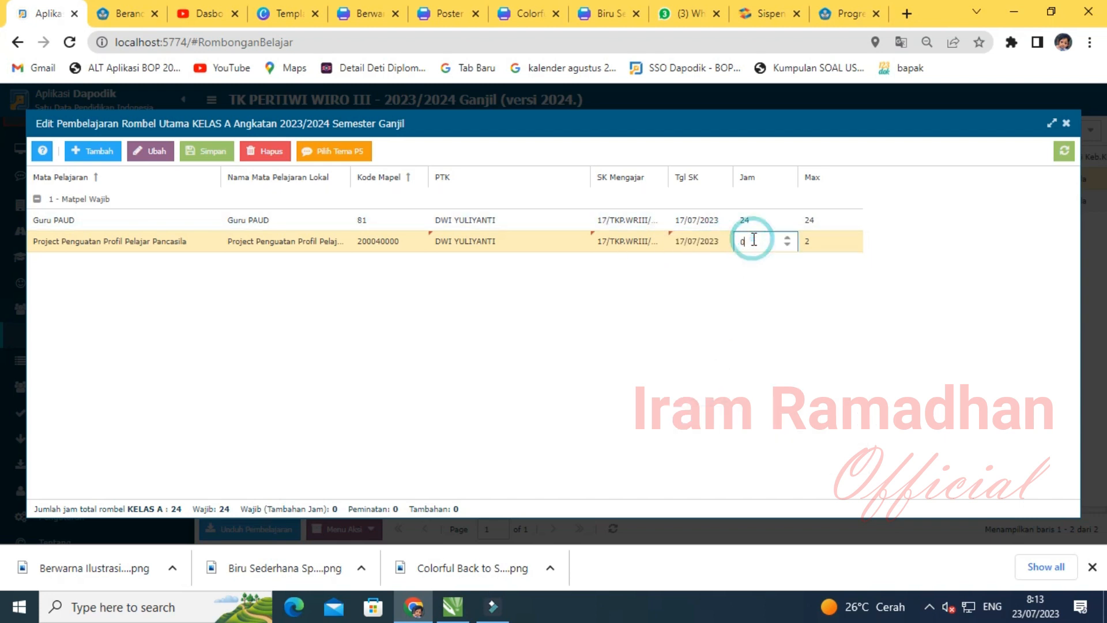
type("2")
left_click(701, 340)
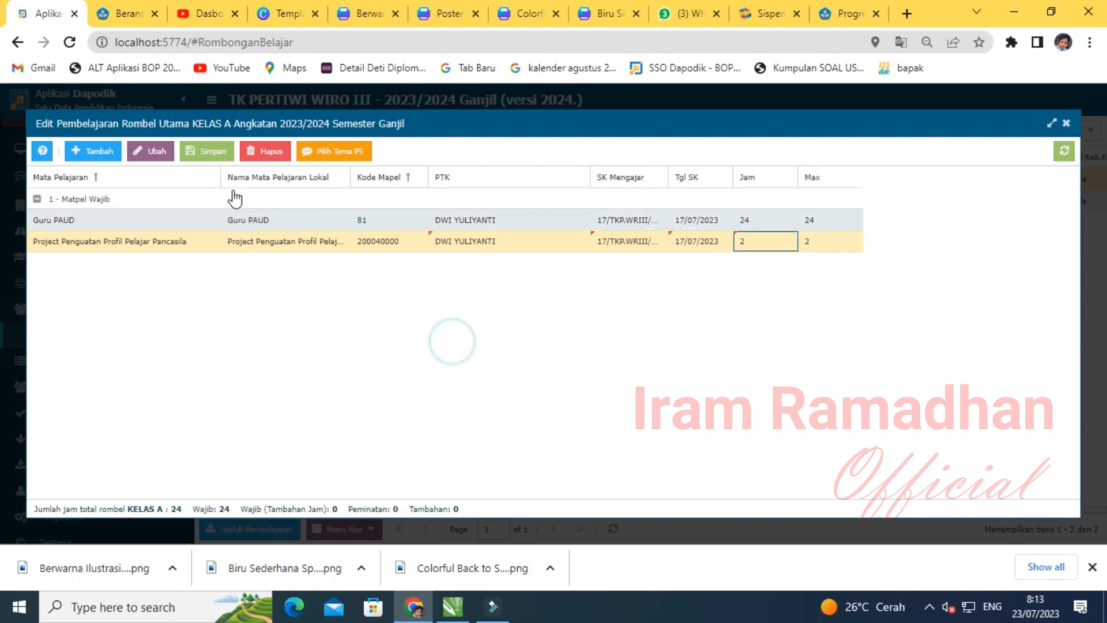
left_click(208, 152)
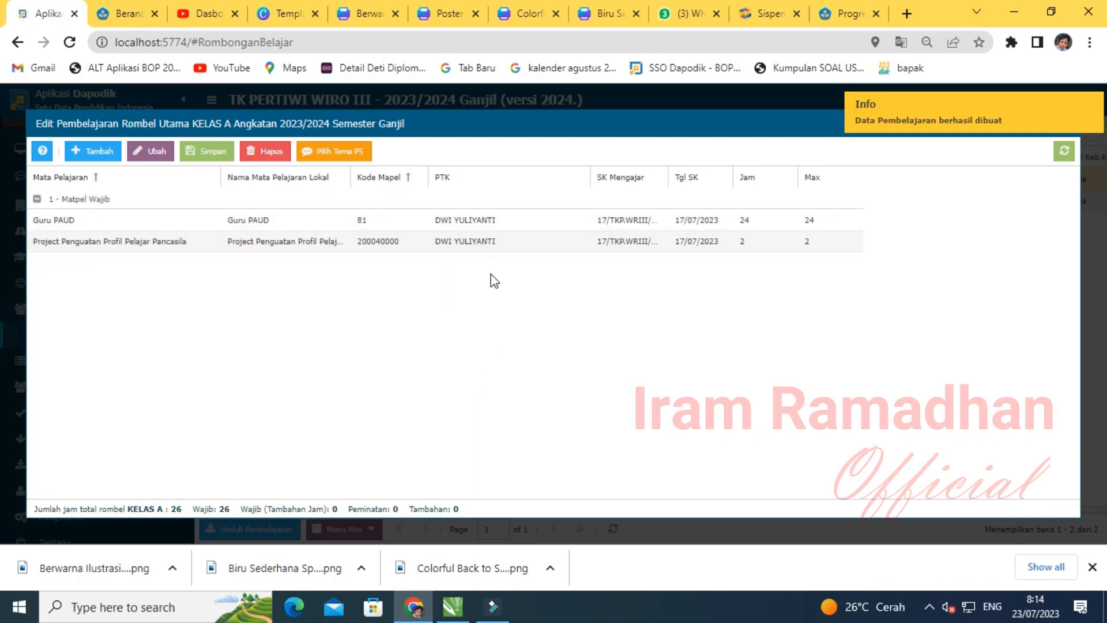
left_click(472, 242)
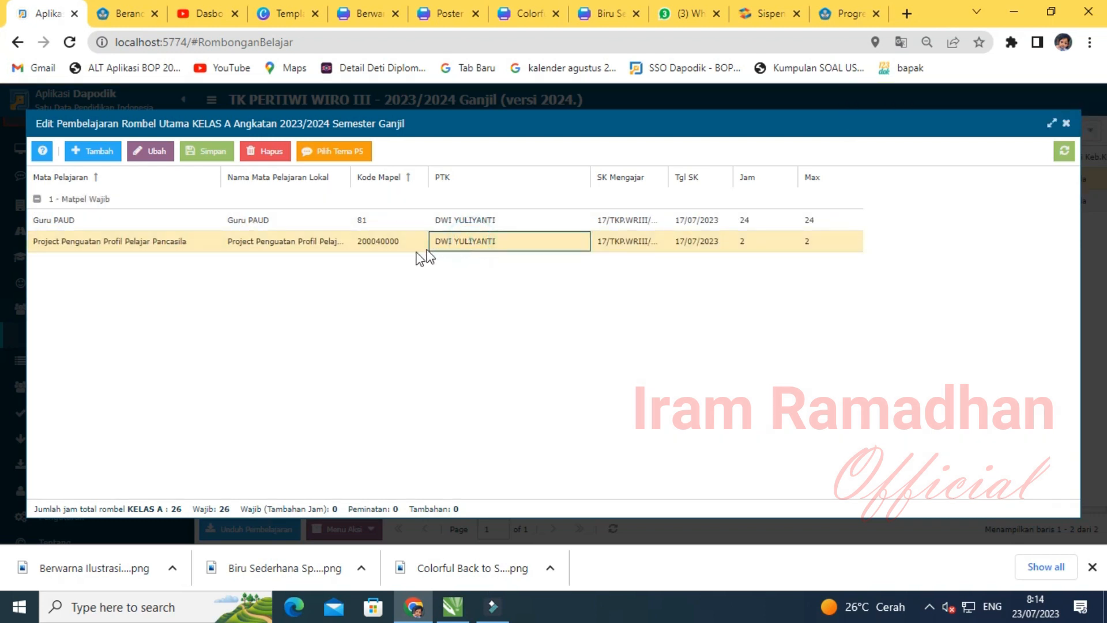
- Assign the class teacher to all four P5 themes, starting with Aku Sayang Bumi
left_click(352, 153)
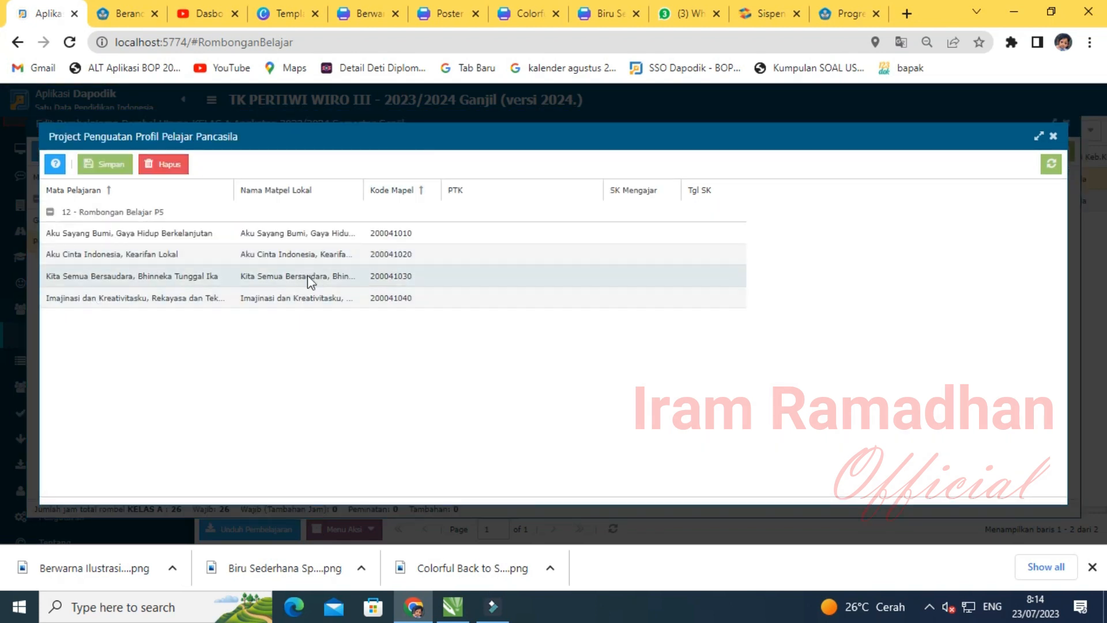
left_click(573, 233)
left_click(593, 235)
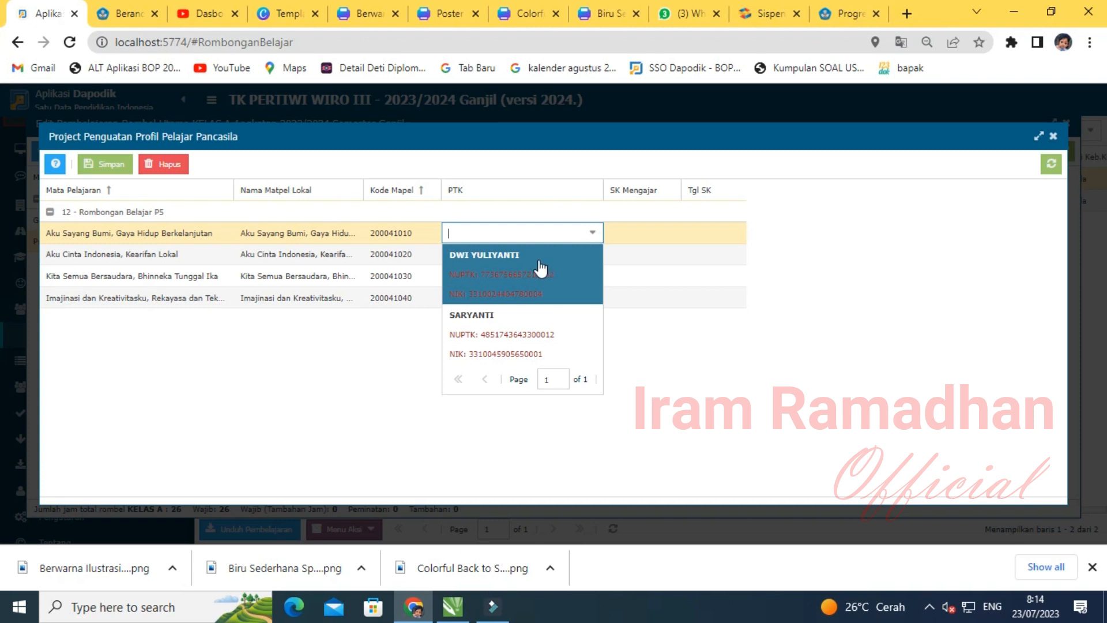
left_click(507, 283)
left_click(584, 257)
left_click(592, 257)
left_click(529, 284)
left_click(534, 277)
left_click(584, 276)
left_click(527, 314)
left_click(581, 299)
left_click(592, 298)
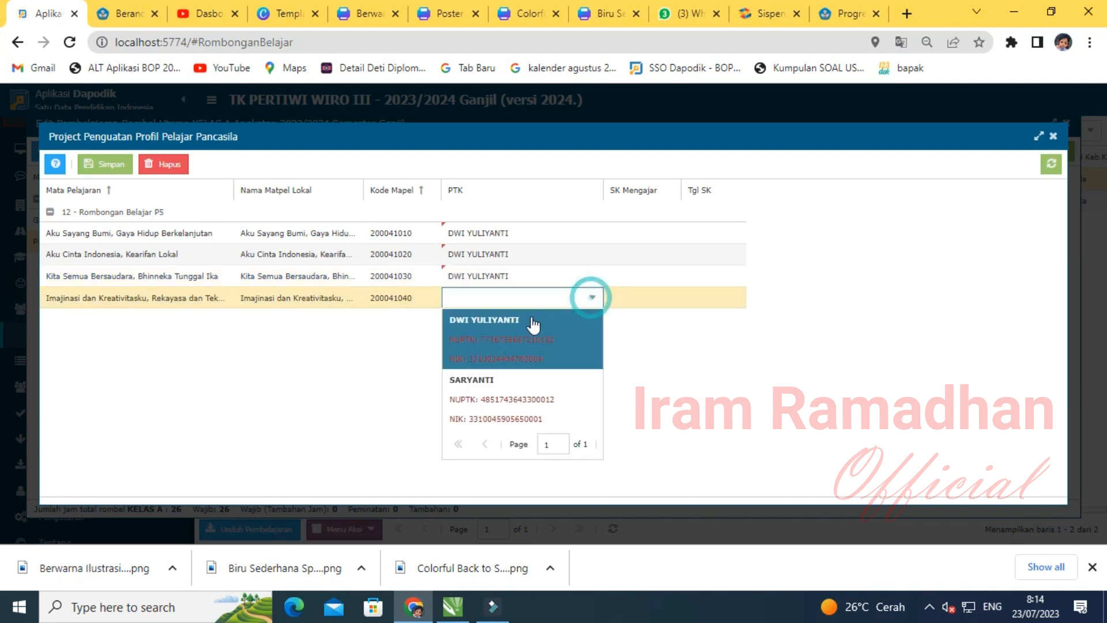
left_click(522, 323)
- Paste the SK number into each of the four themes
left_click(652, 233)
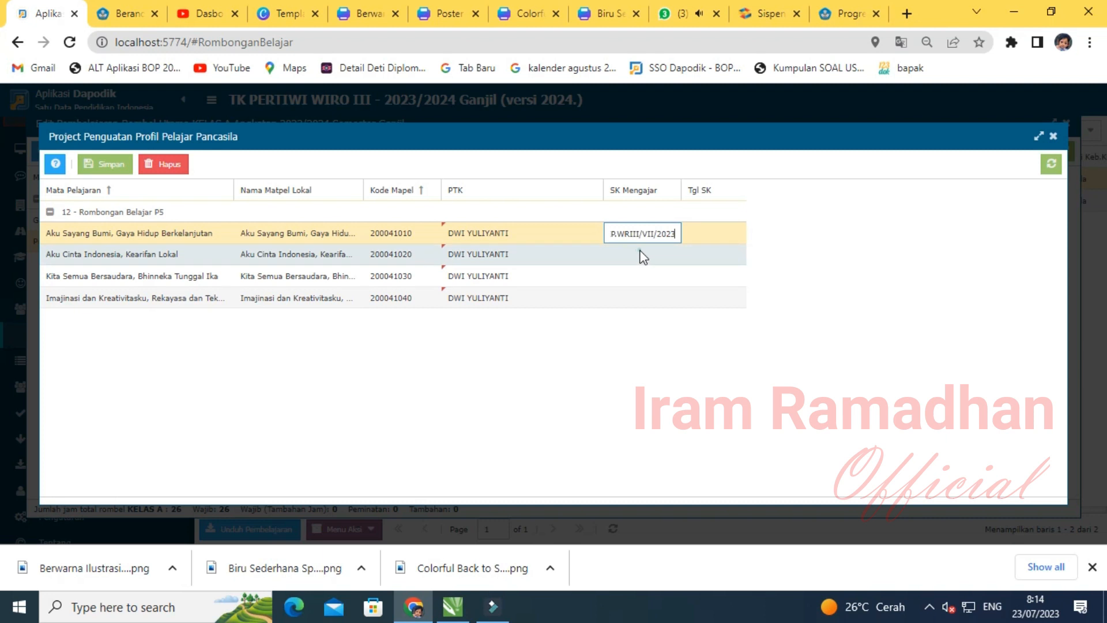
left_click(641, 254)
type("17/TKP.WRIII/VII/2023")
left_click(643, 275)
type("17/TKP.WRIII/VII/2023")
left_click(643, 297)
type("17/TKP.WRIII/2023")
- Set the SK date of all four themes to 17/07/2023
left_click(712, 241)
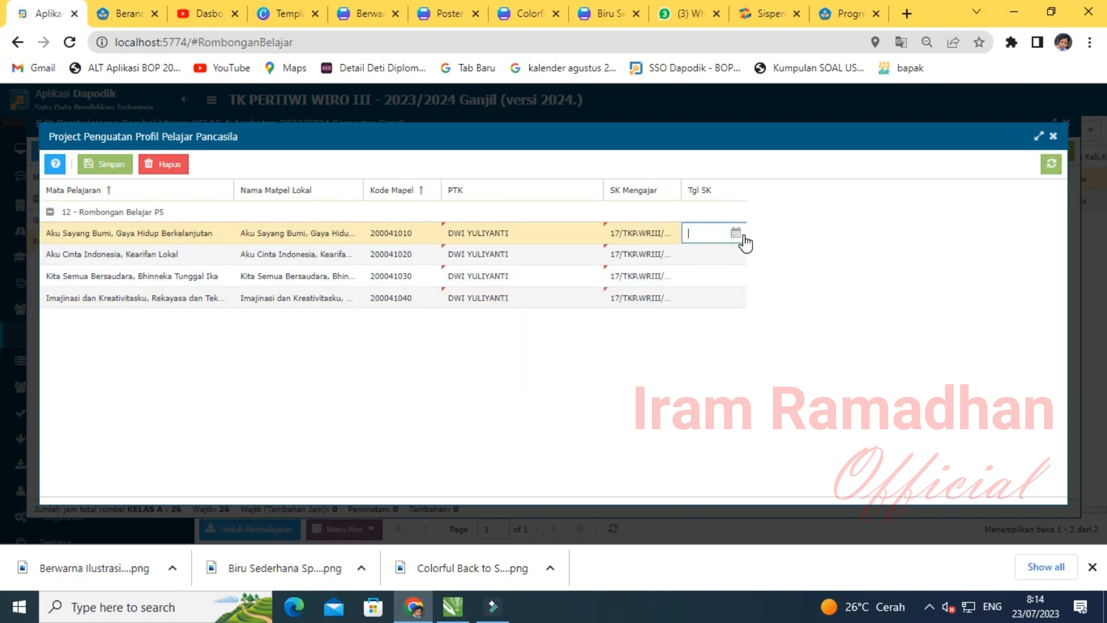
left_click(736, 232)
left_click(726, 356)
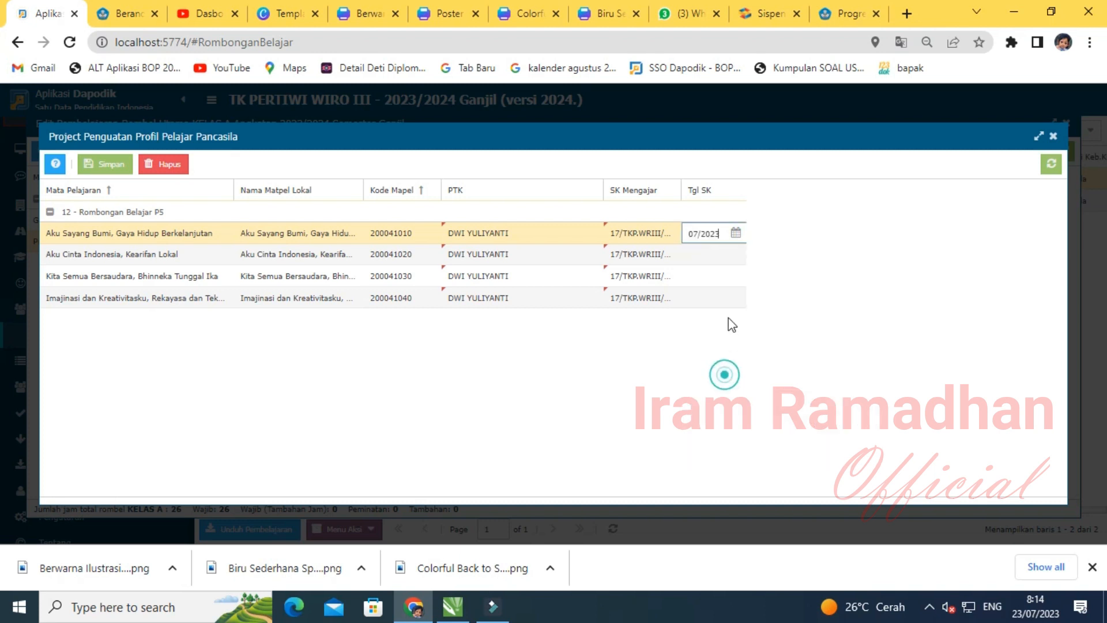
left_click(736, 258)
left_click(735, 254)
left_click(699, 396)
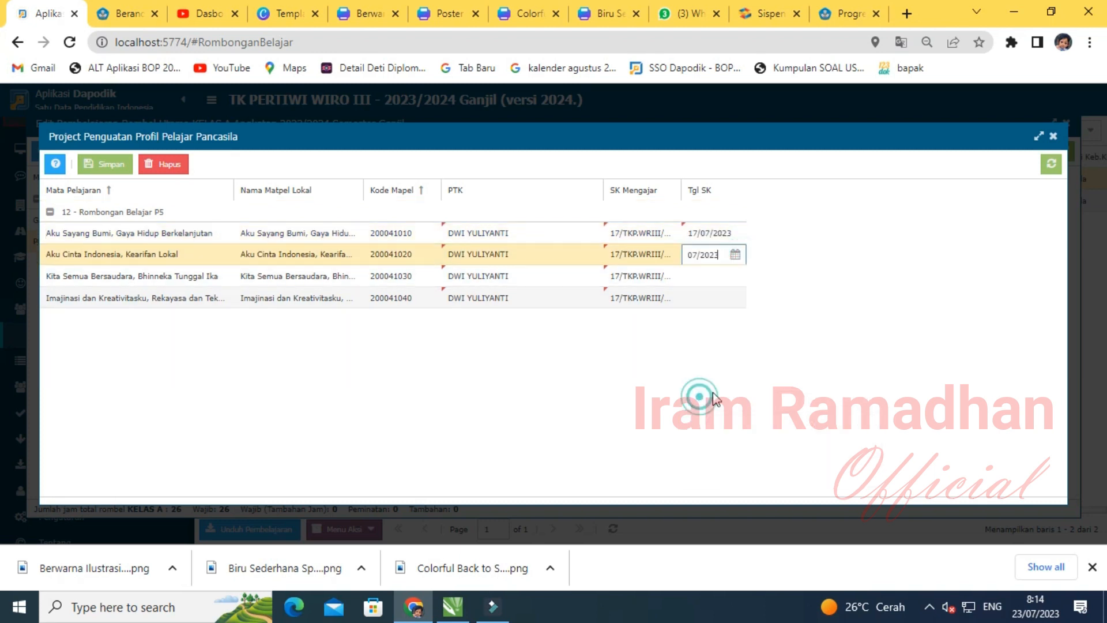
left_click(735, 255)
left_click(723, 398)
left_click(731, 276)
left_click(735, 276)
left_click(724, 420)
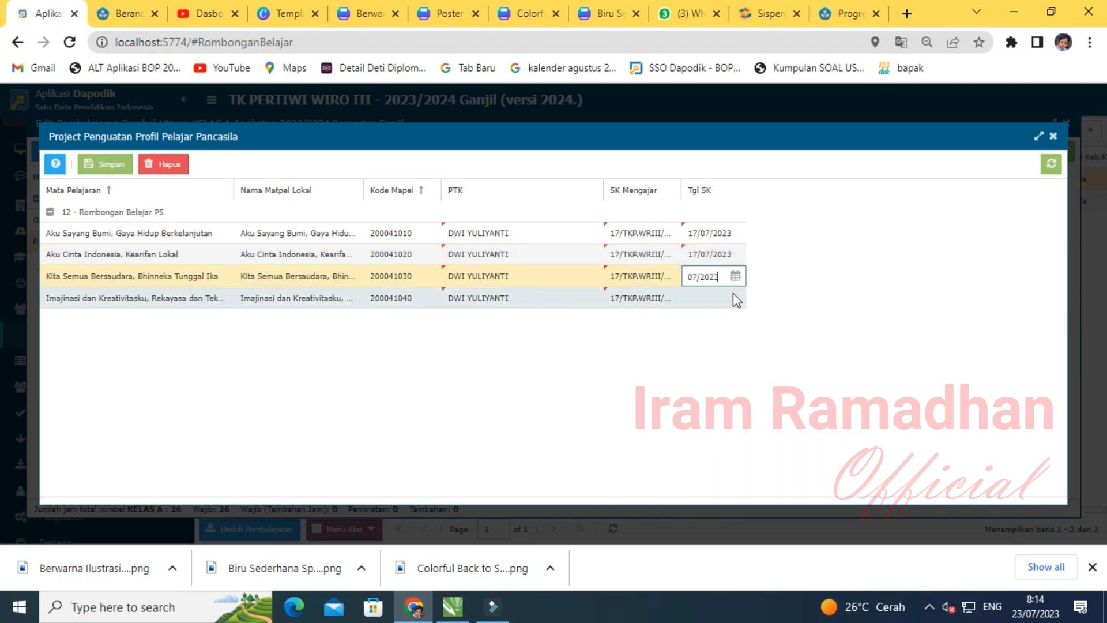
left_click(733, 297)
left_click(734, 297)
left_click(724, 442)
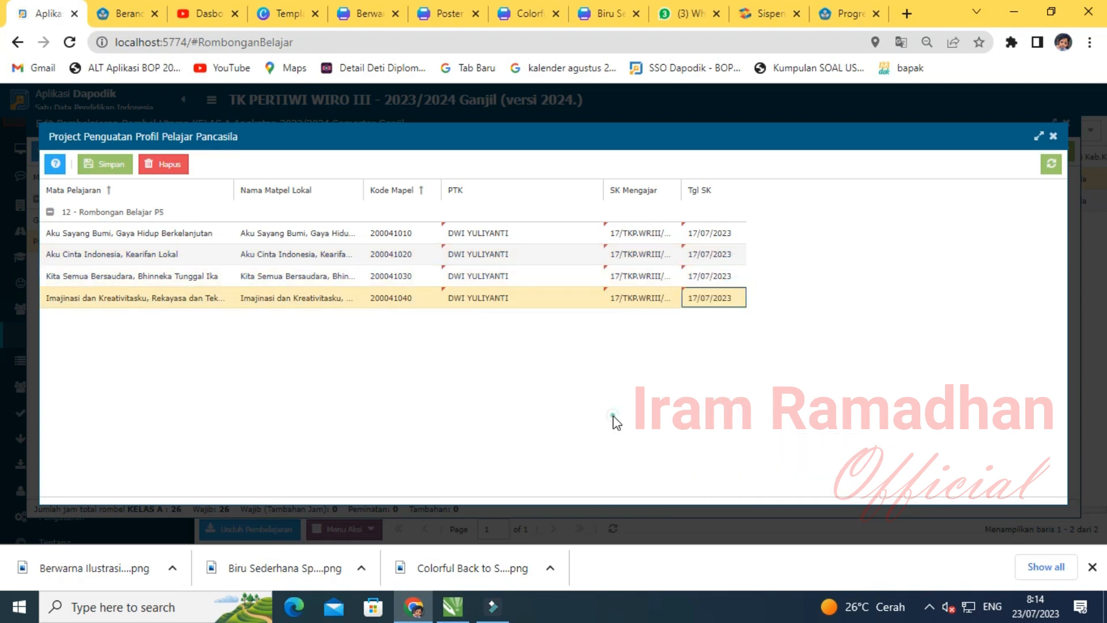
- Save the theme assignments, close both KELAS A windows and select KELAS B
left_click(105, 166)
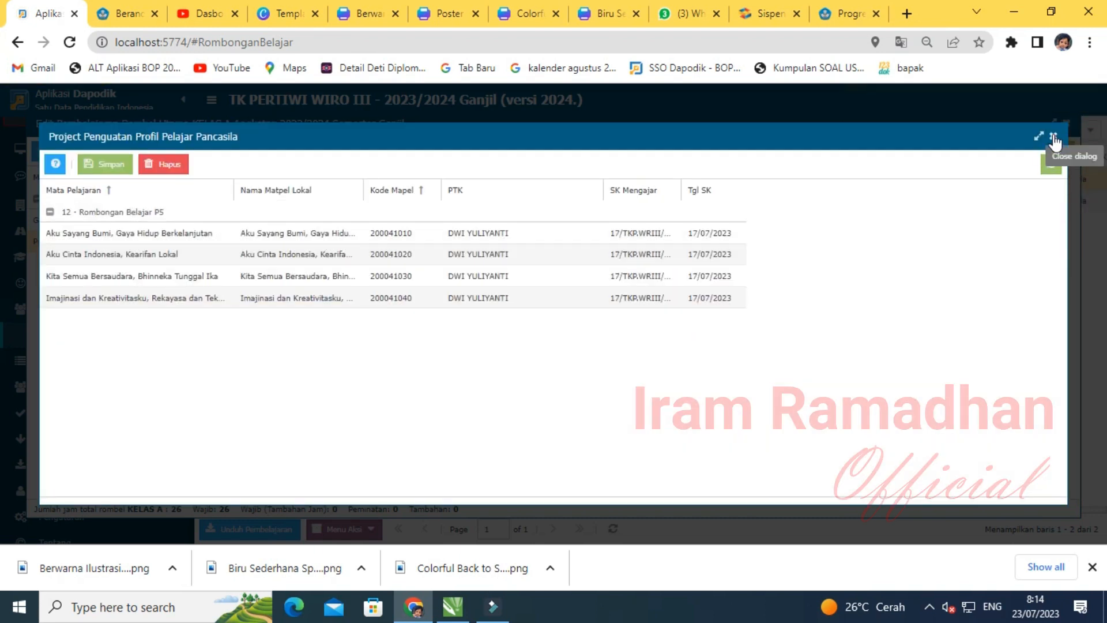
left_click(1053, 138)
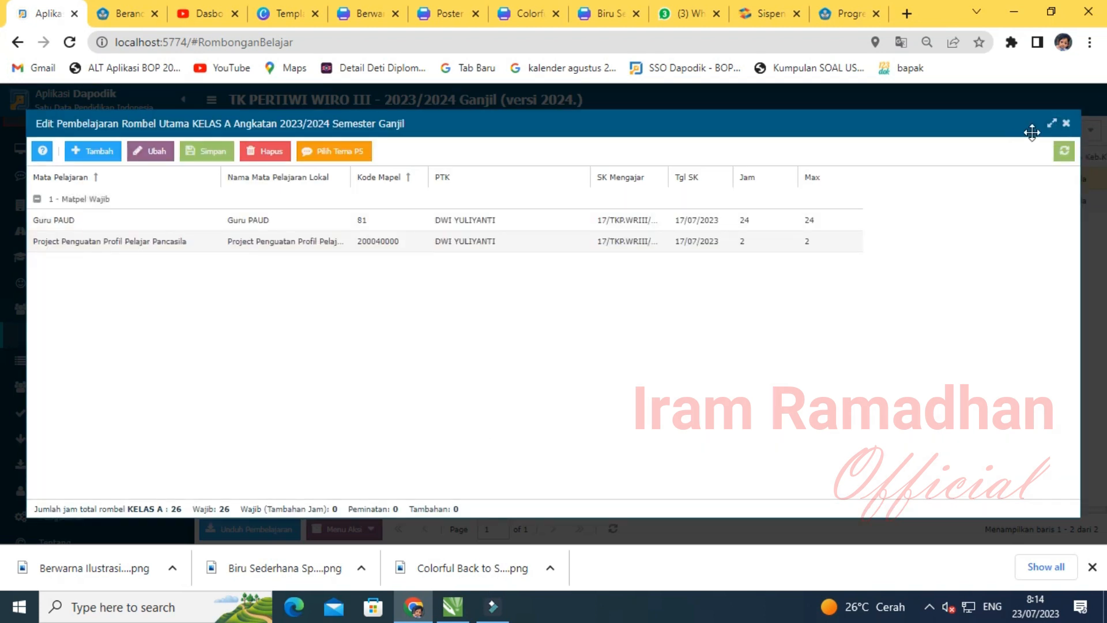
left_click(1066, 124)
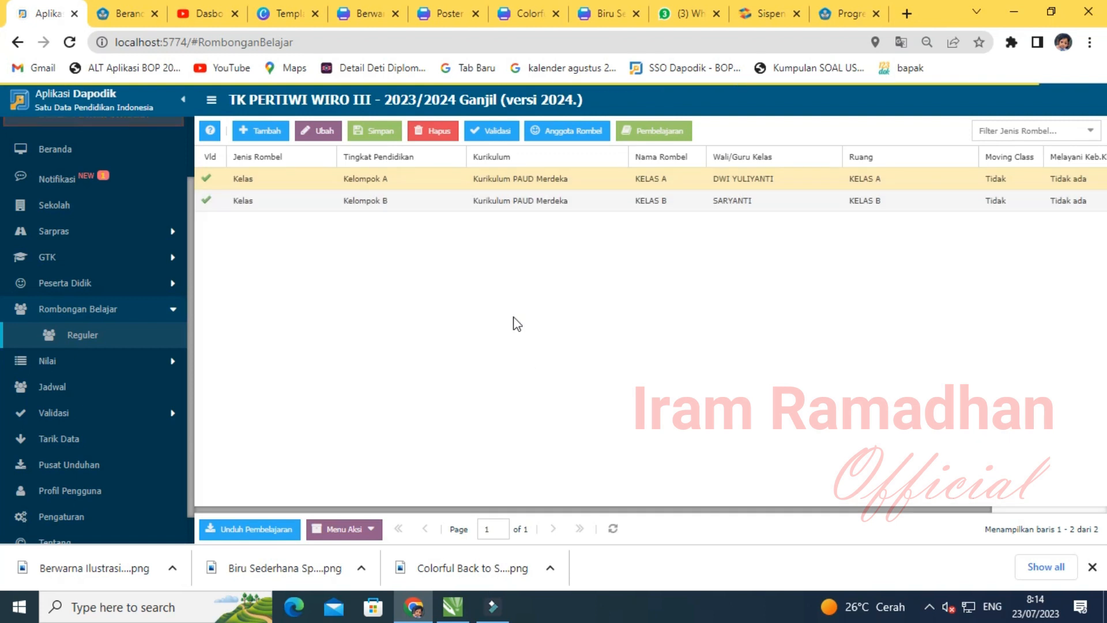
left_click(544, 202)
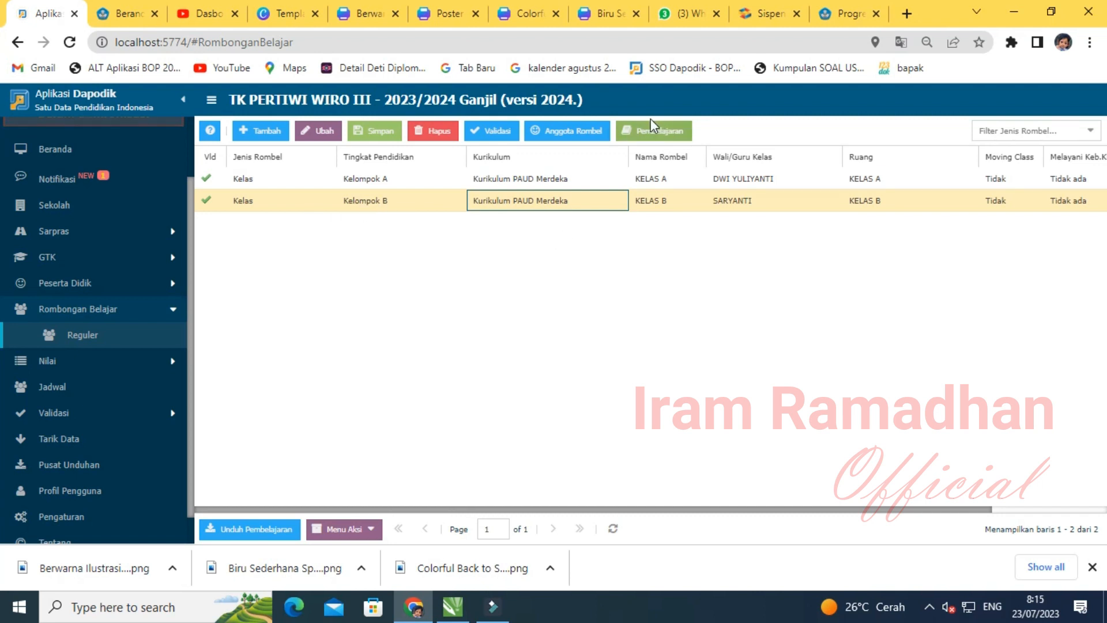
- Give KELAS B's Guru PAUD lesson its teacher, SK date 17/07/2023 and 24 hours, and save
left_click(659, 132)
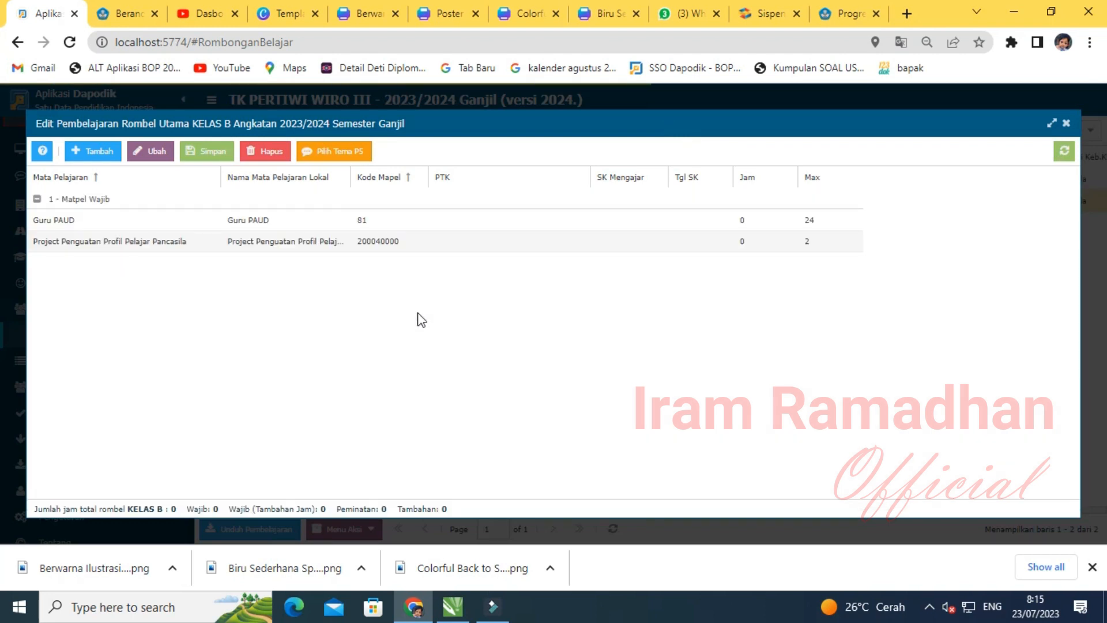
left_click(583, 220)
left_click(578, 220)
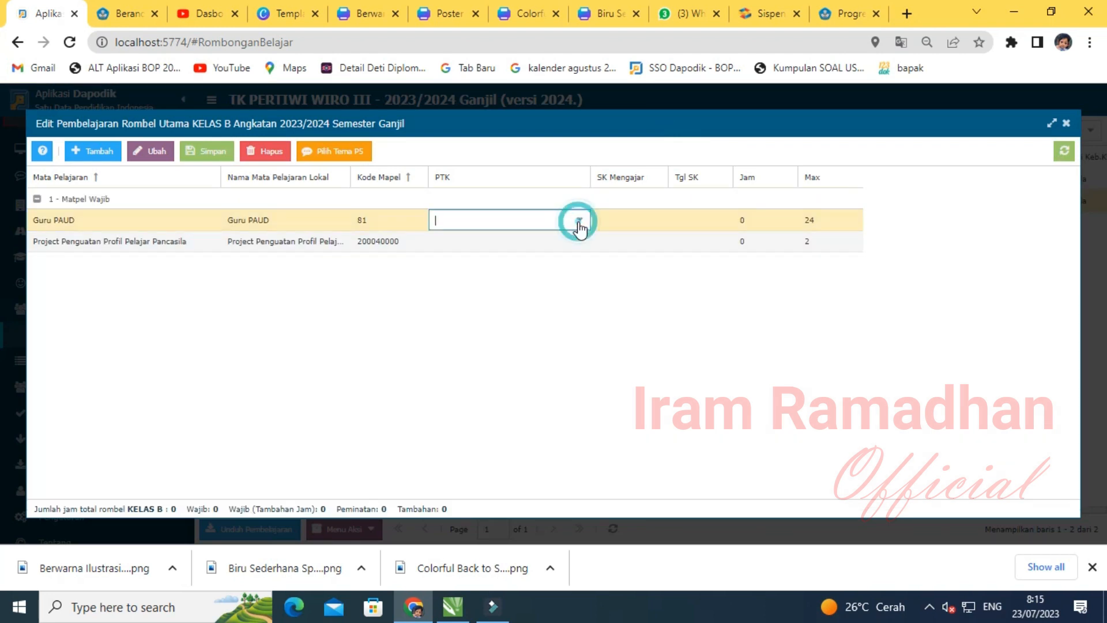
left_click(579, 222)
left_click(488, 295)
left_click(616, 219)
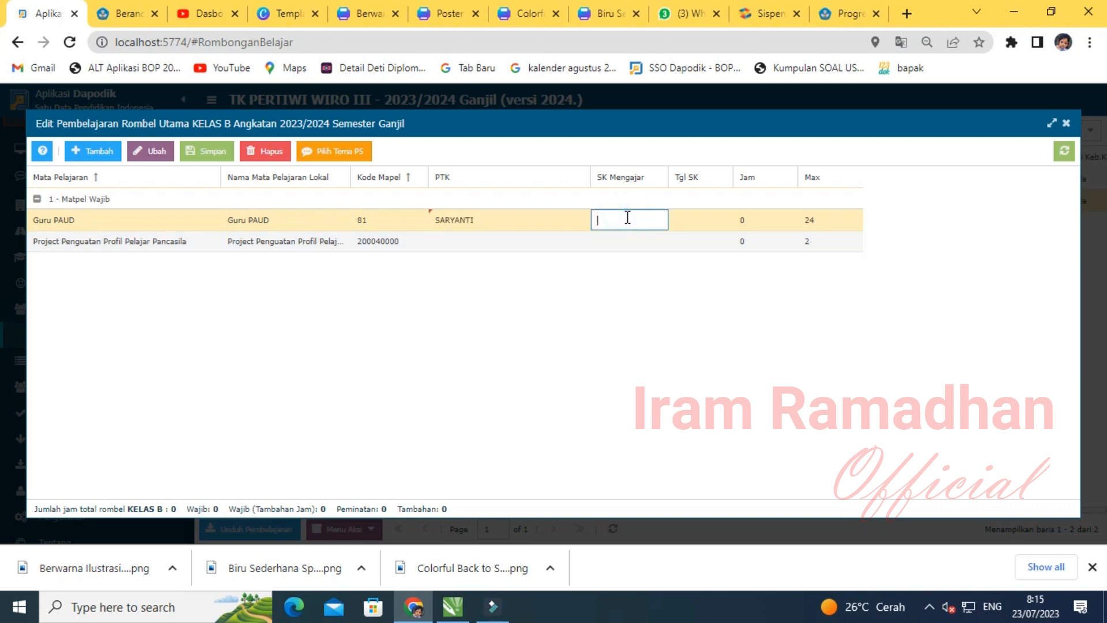
left_click(682, 219)
left_click(722, 220)
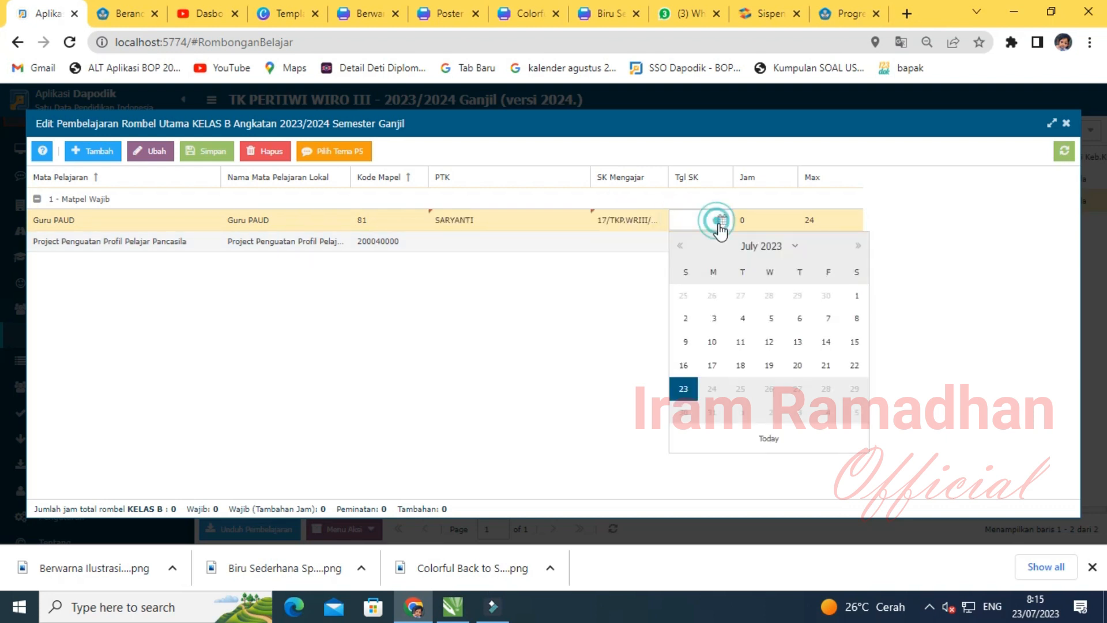
left_click(712, 365)
left_click(749, 220)
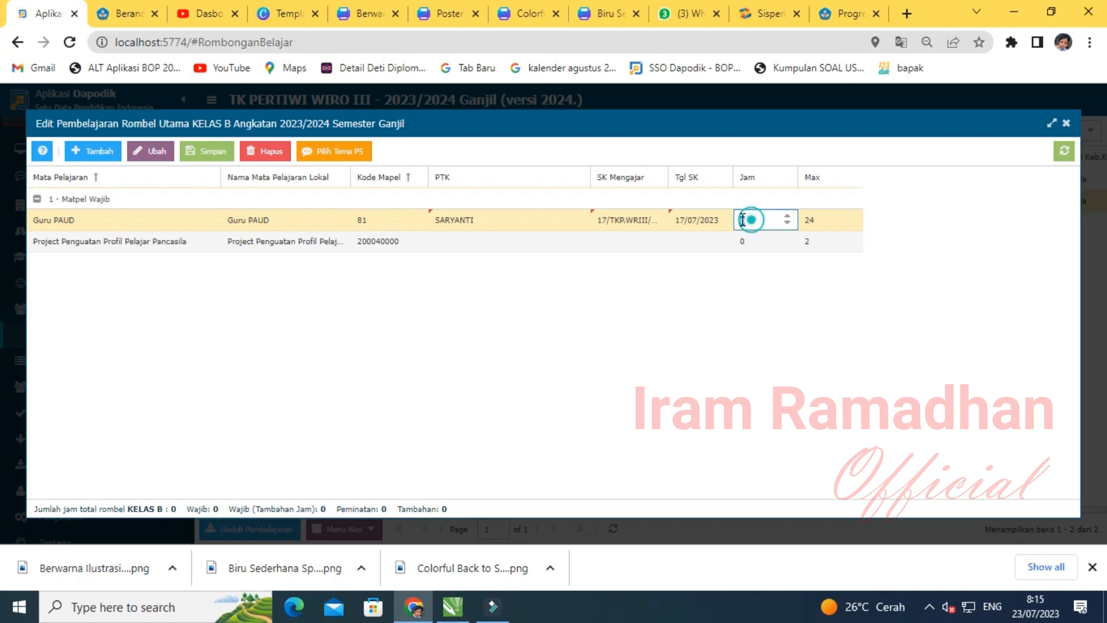
type("24")
left_click(710, 329)
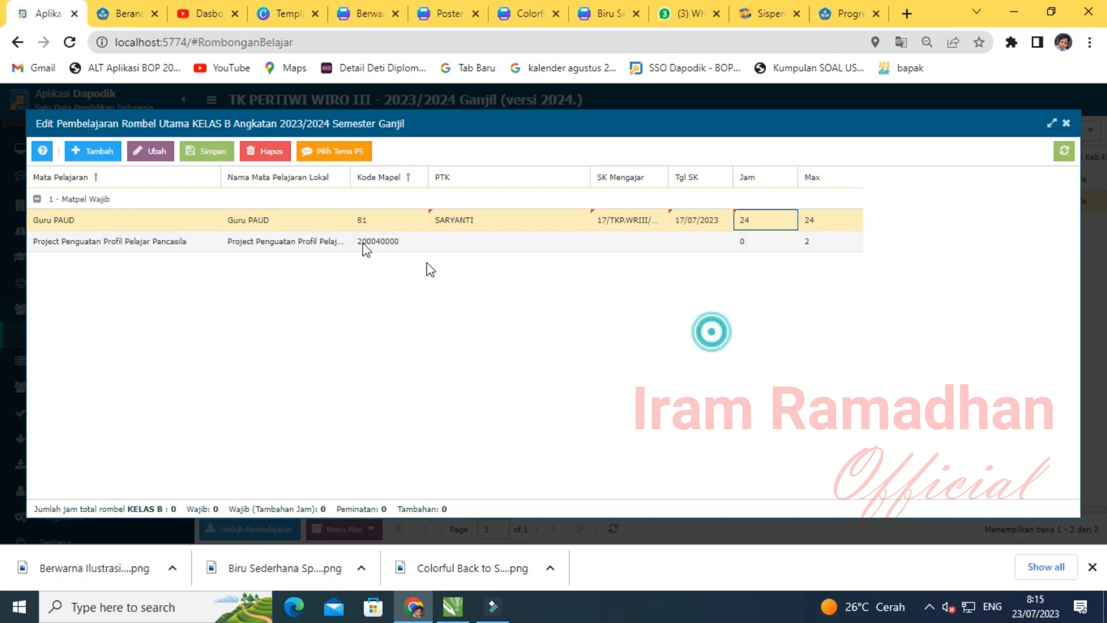
left_click(206, 151)
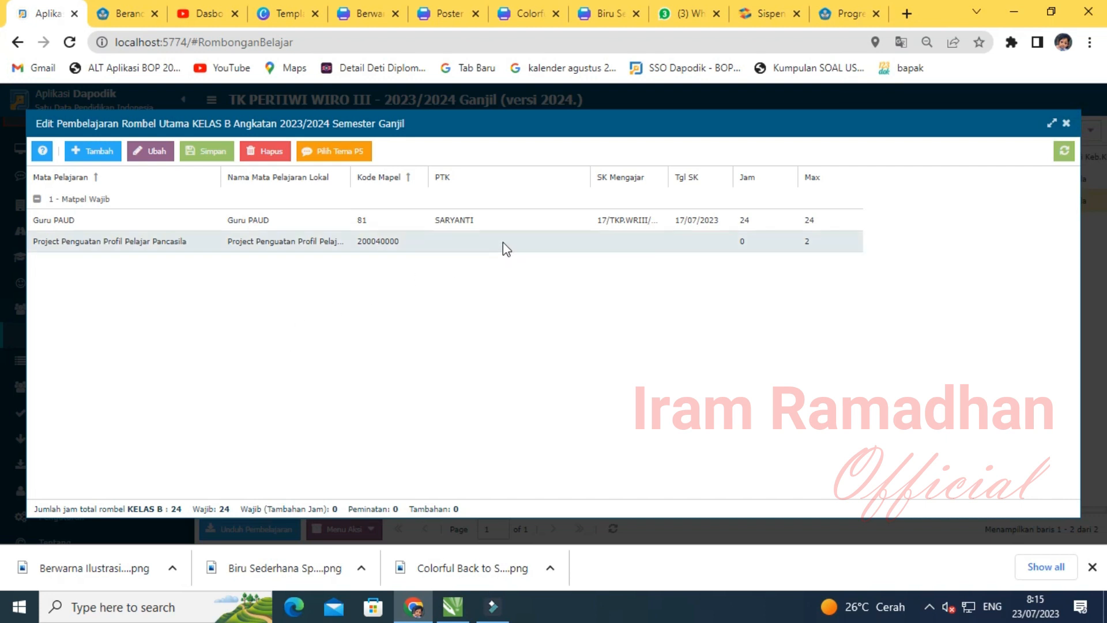
- Give the Pancasila project lesson its teacher, SK date 17/07/2023 and 2 hours, and save
left_click(504, 242)
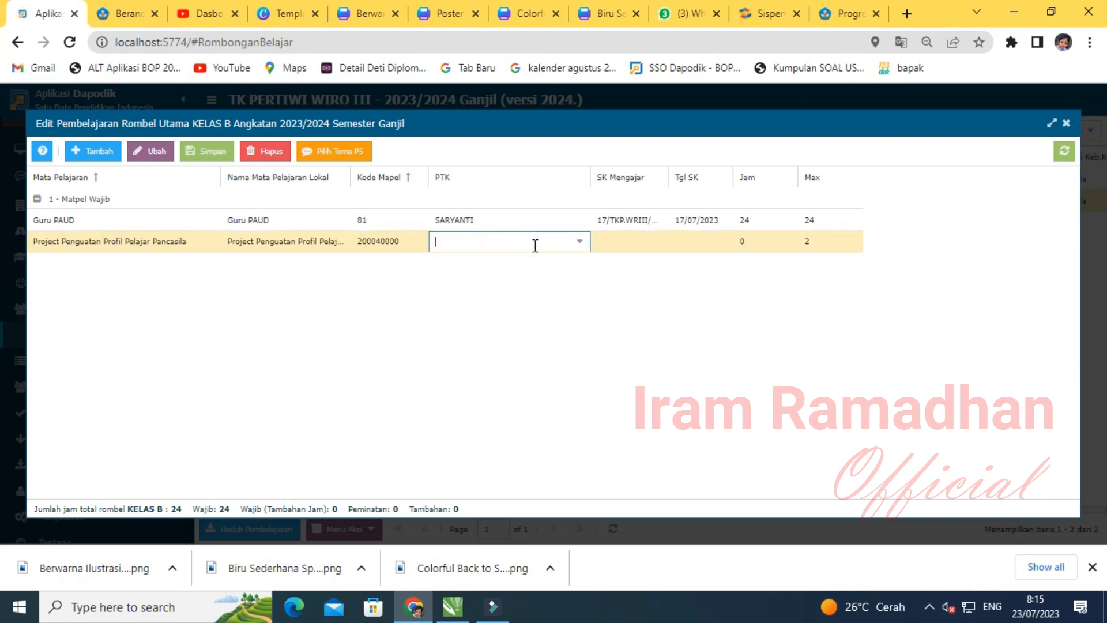
left_click(579, 243)
left_click(482, 395)
left_click(635, 243)
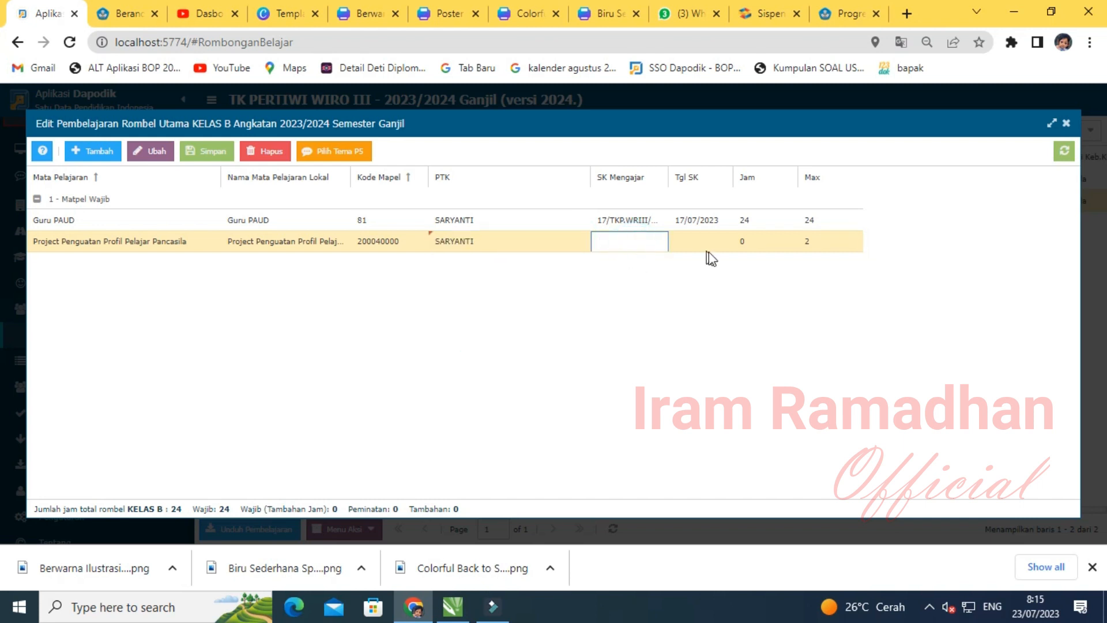
left_click(717, 245)
left_click(720, 244)
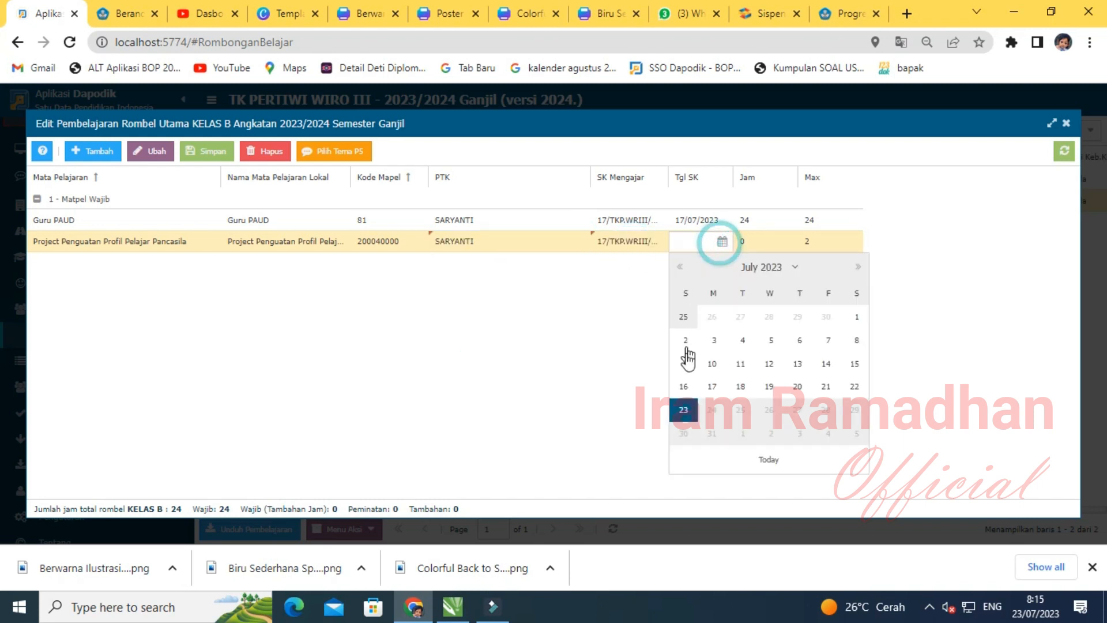
left_click(713, 389)
left_click(750, 241)
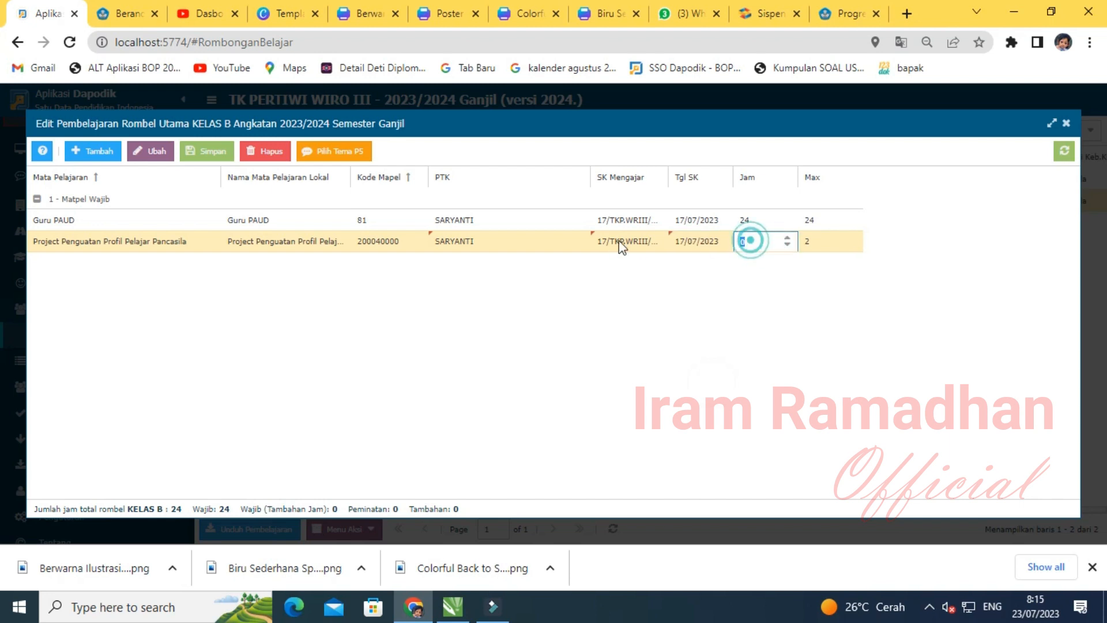
left_click(644, 386)
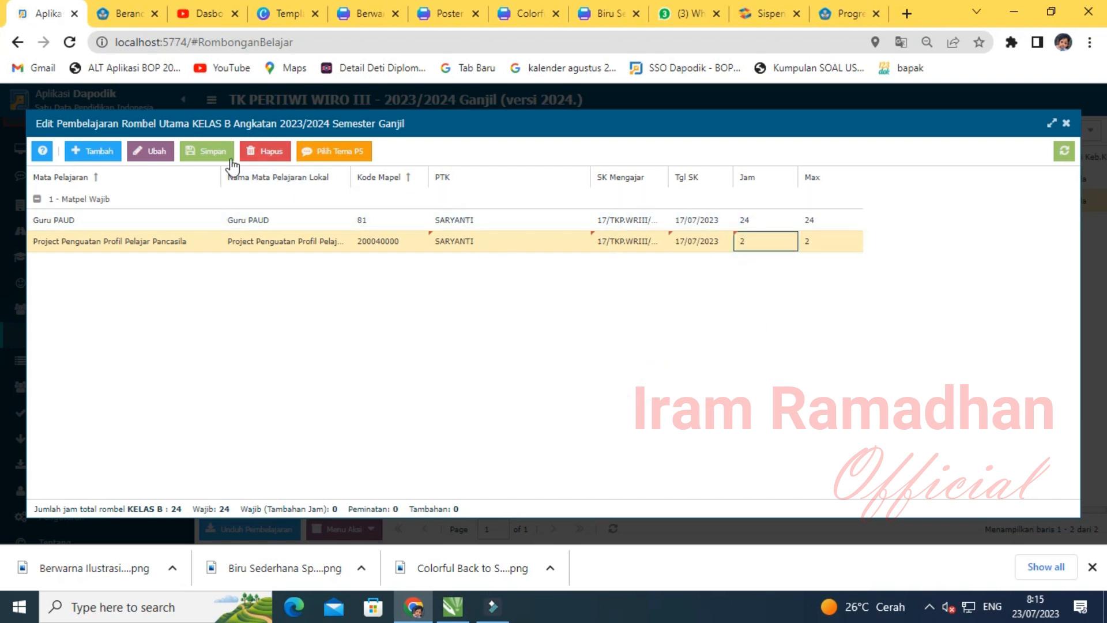
left_click(196, 153)
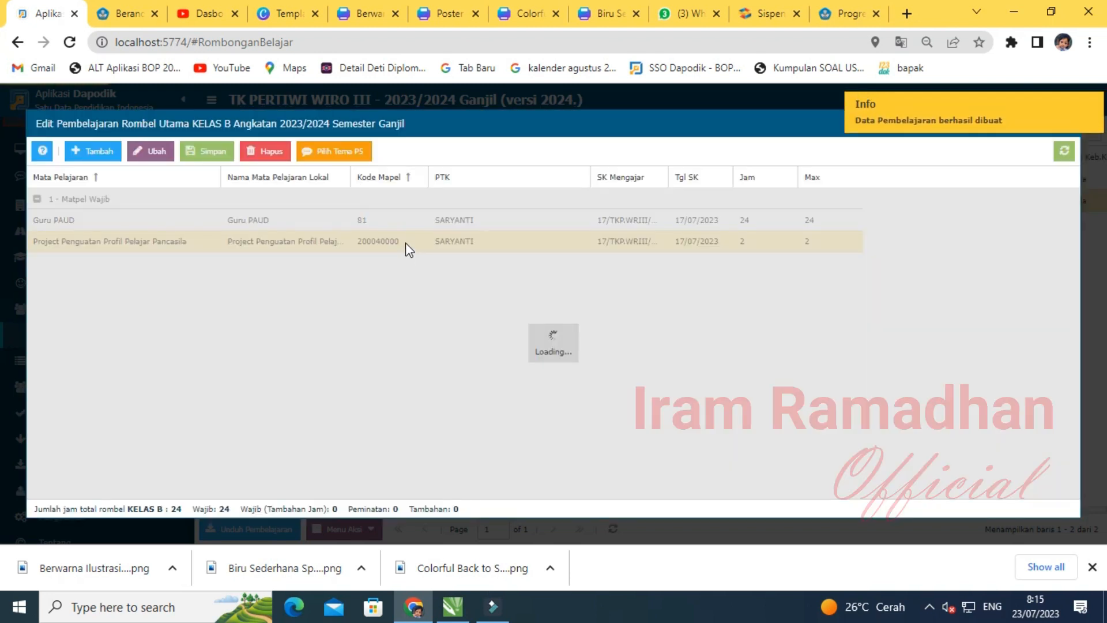
left_click(406, 243)
left_click(334, 151)
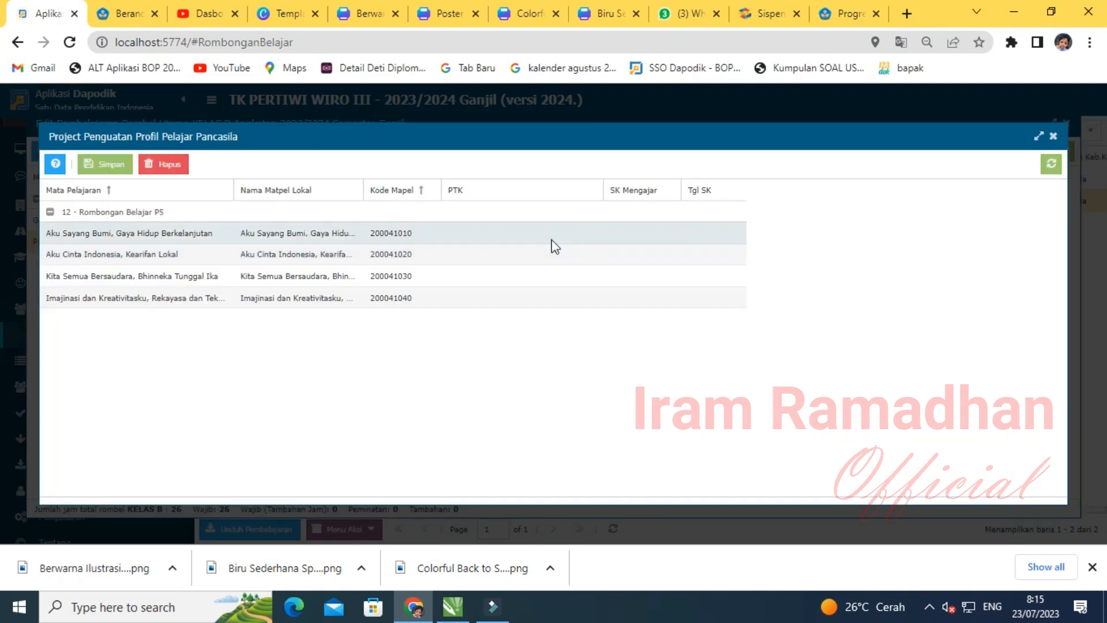
- Assign the class teacher as PTK to all four KELAS B P5 themes
left_click(548, 234)
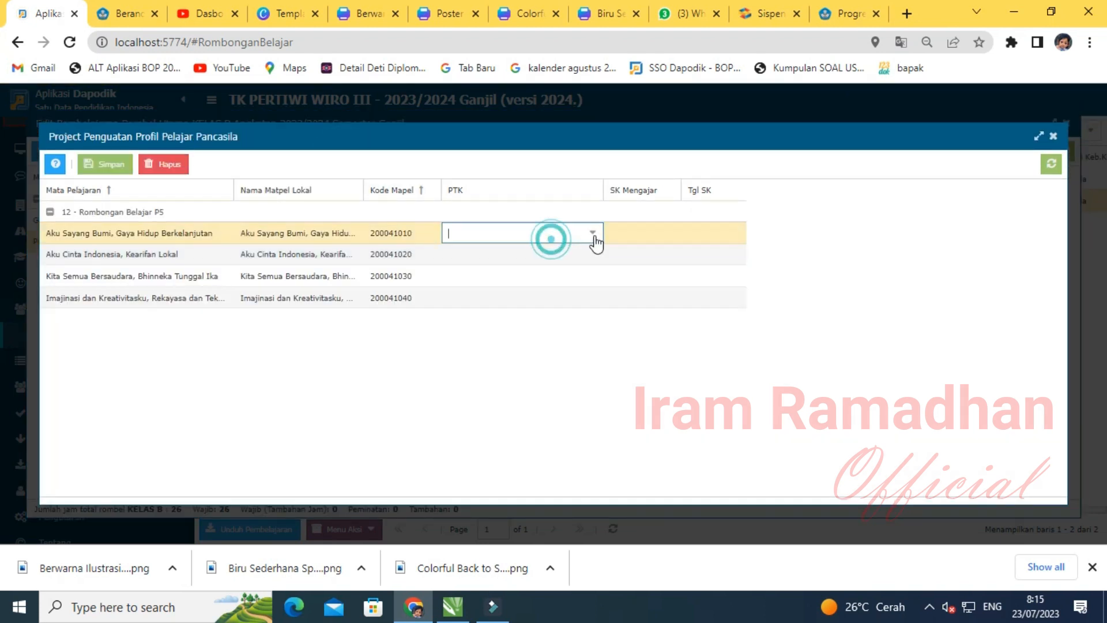
left_click(593, 233)
left_click(511, 322)
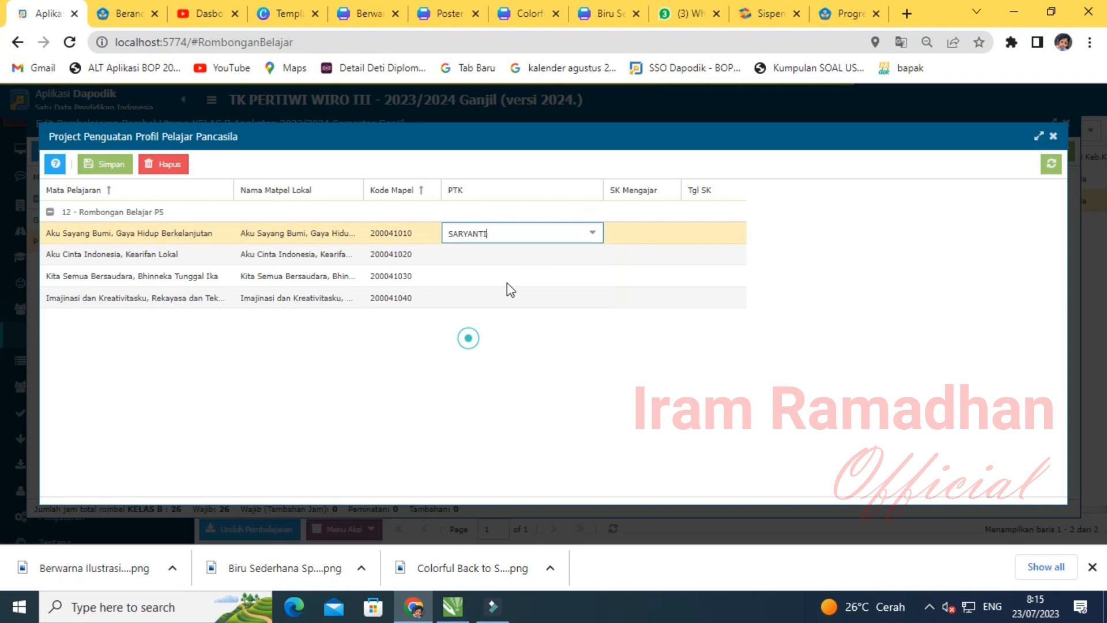
left_click(548, 253)
left_click(593, 252)
left_click(502, 346)
left_click(537, 275)
left_click(588, 275)
left_click(498, 366)
left_click(562, 299)
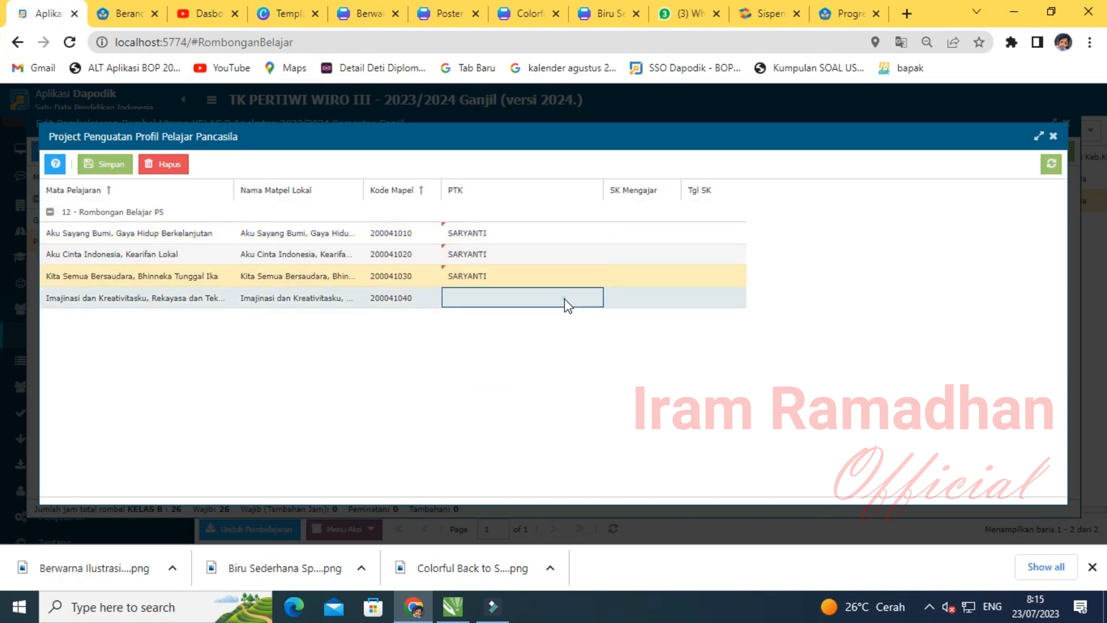
left_click(592, 298)
left_click(513, 381)
- Paste the teaching decree number into each theme's SK Mengajar field
left_click(642, 233)
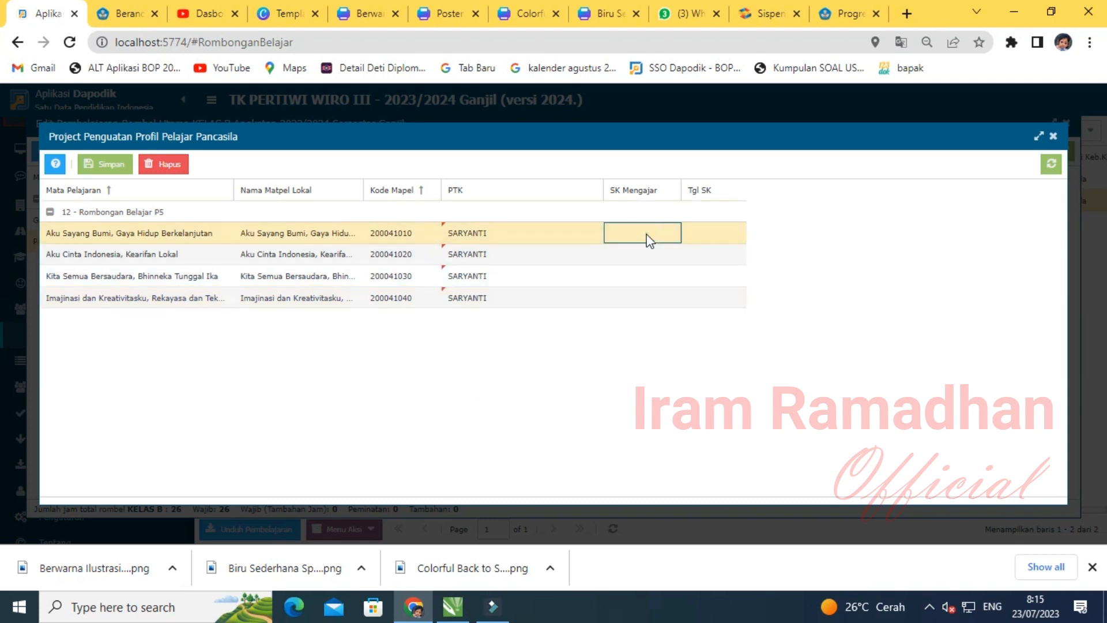
type("P.WRIII/VII/2023")
left_click(643, 255)
type("17/TKP.WRIII/VII/2023")
left_click(635, 278)
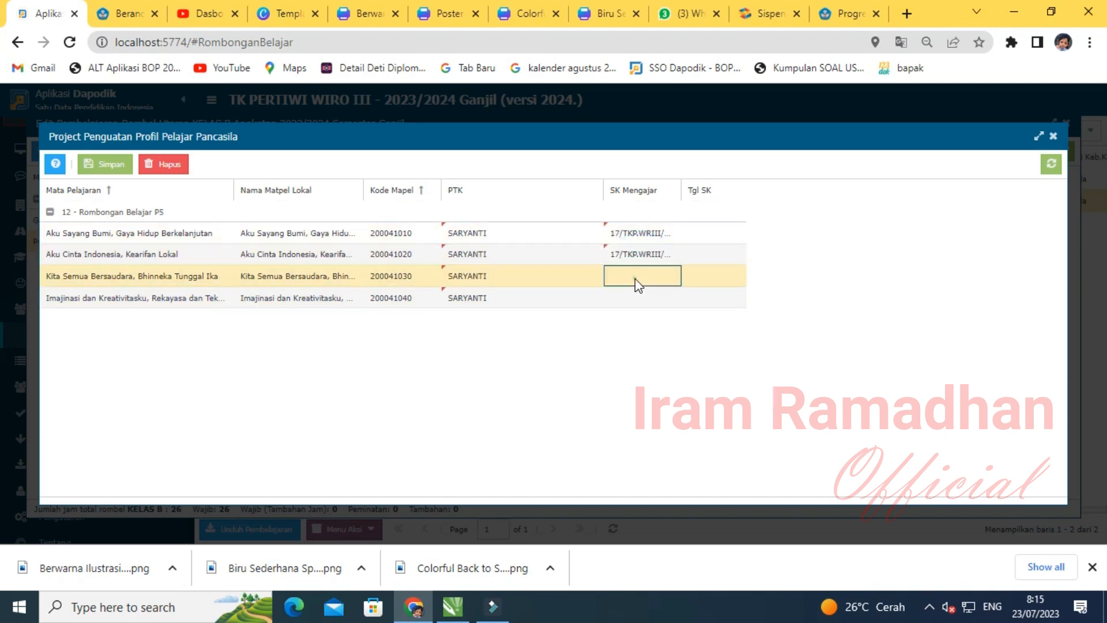
type("17/TKP.WRIII/VII/2023")
left_click(637, 299)
type("17/TKP.WRIII/VII/2023")
left_click(709, 233)
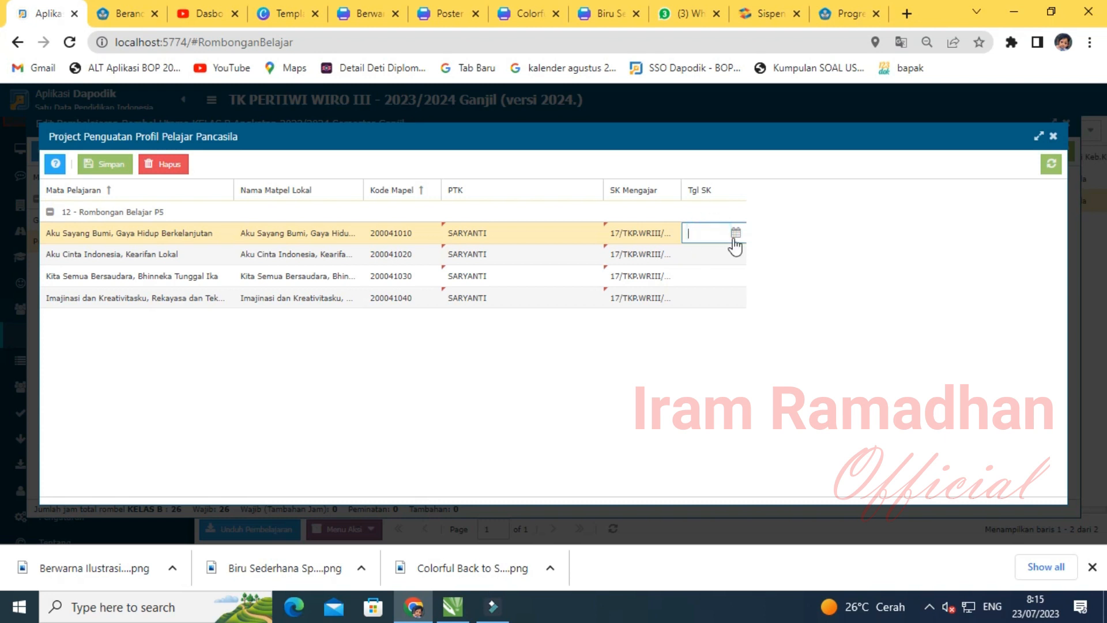
- Set every theme's Tgl SK to 17/07/2023 and save the P5 assignments
left_click(736, 233)
left_click(727, 378)
left_click(721, 254)
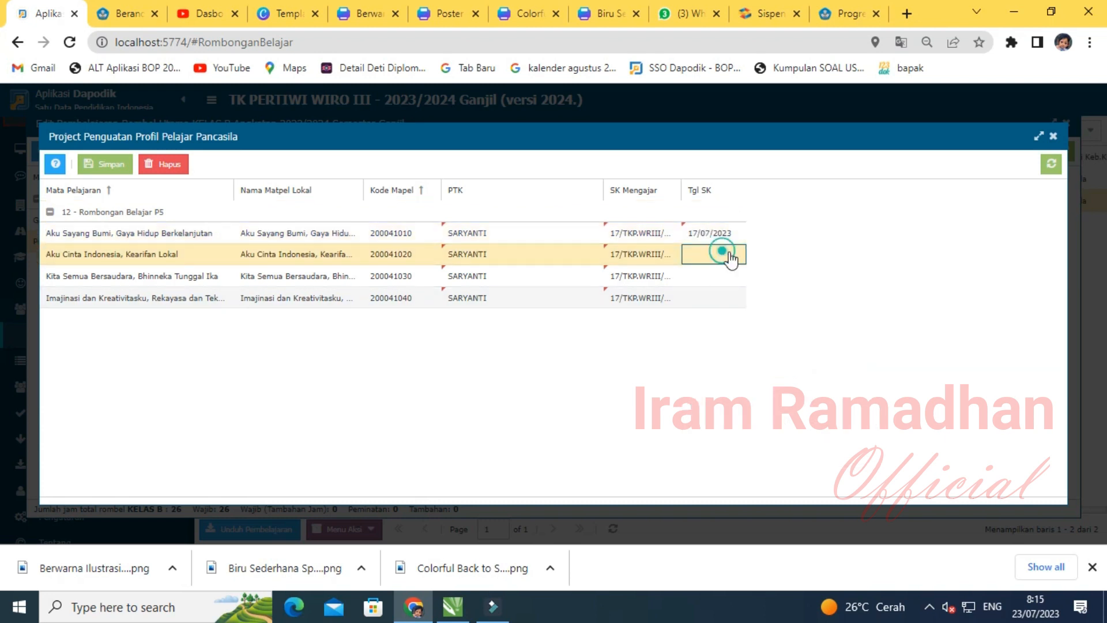
left_click(735, 254)
left_click(725, 399)
left_click(715, 275)
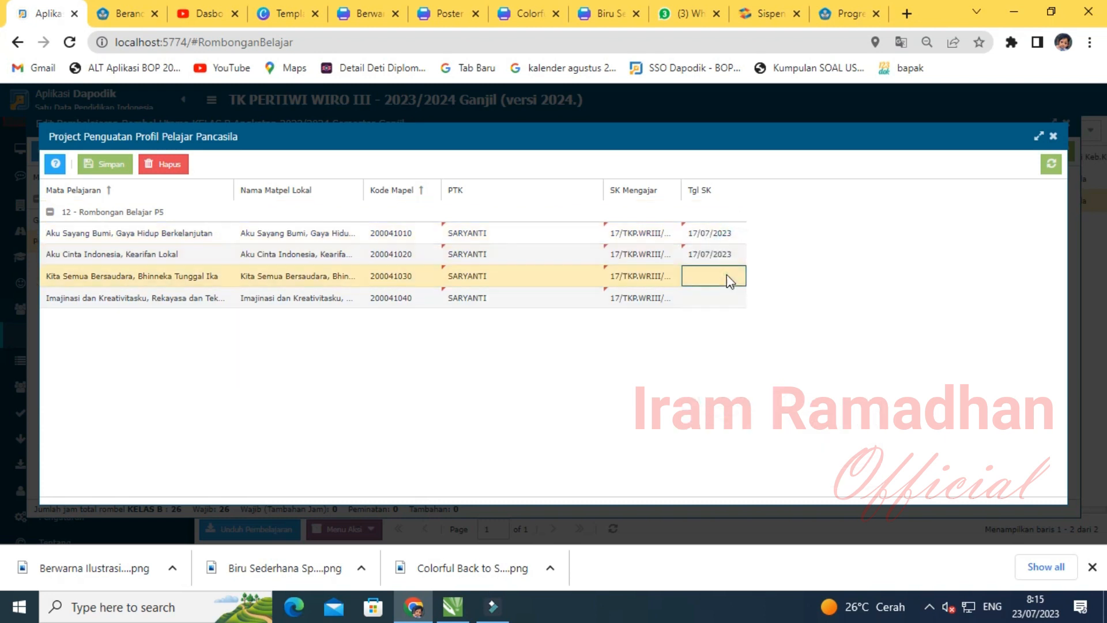
left_click(735, 275)
left_click(721, 416)
left_click(721, 299)
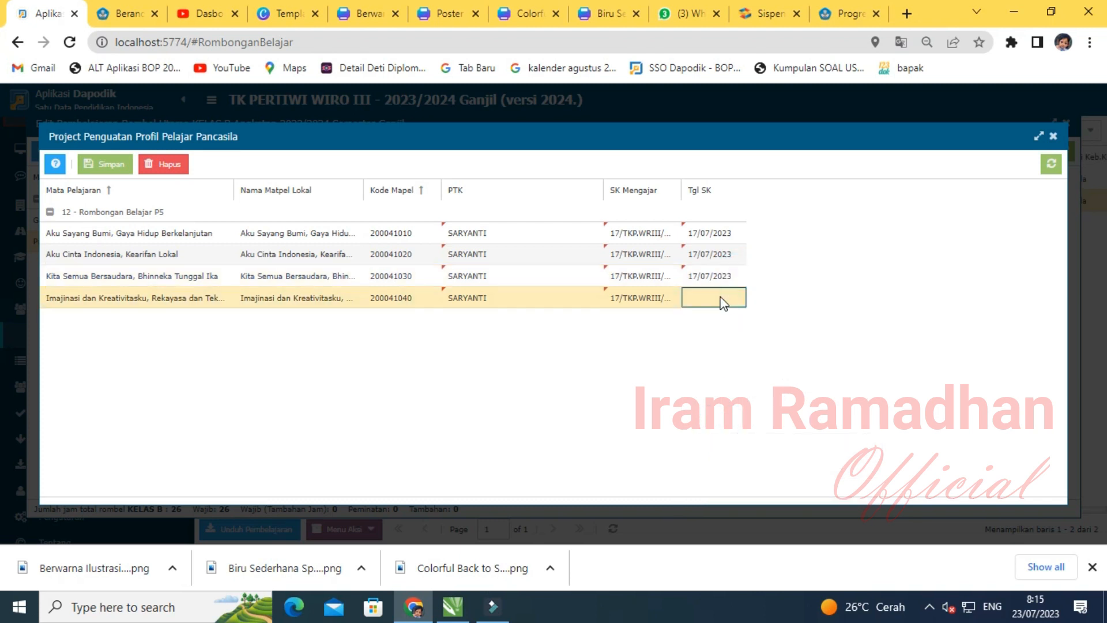
left_click(734, 297)
left_click(725, 443)
left_click(500, 445)
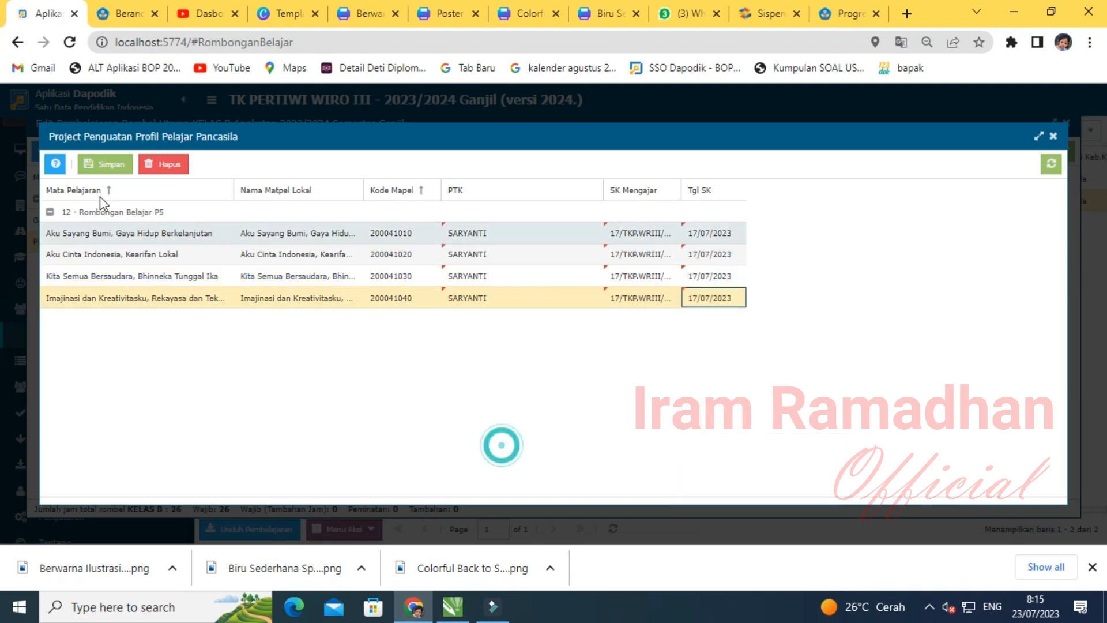
left_click(106, 164)
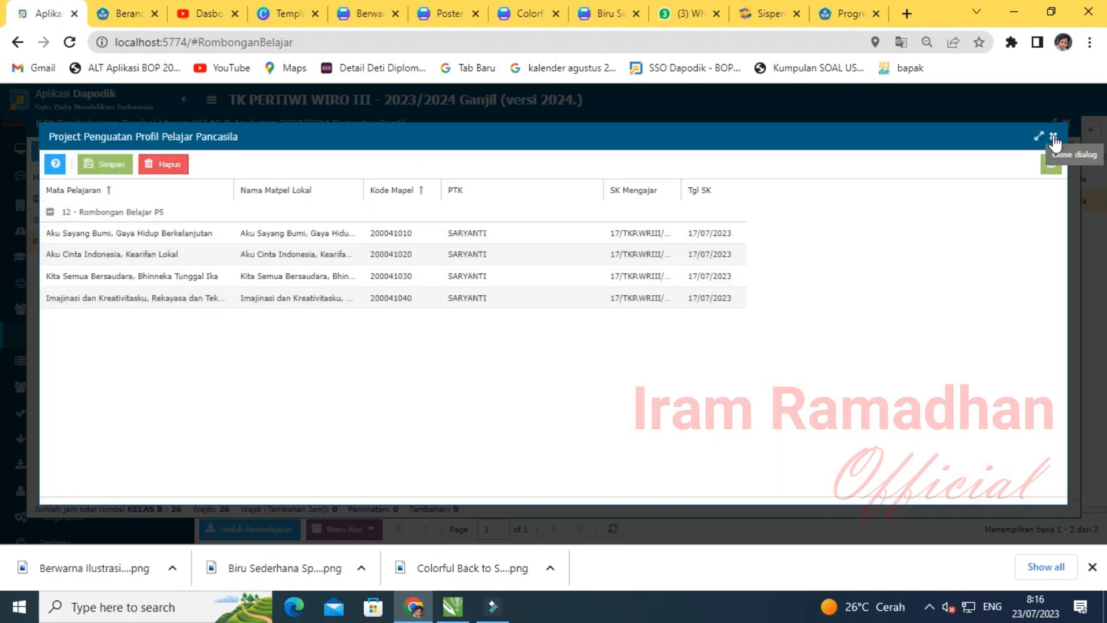
- Close the P5 and KELAS B learning editors and go to Validasi Lokal
left_click(1053, 137)
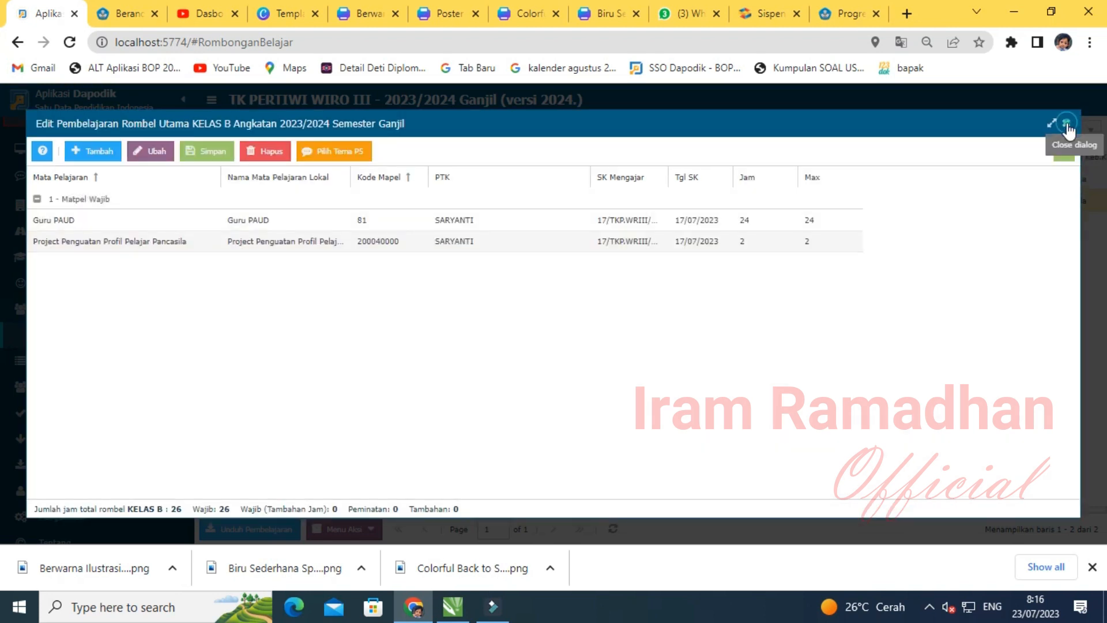
left_click(1067, 123)
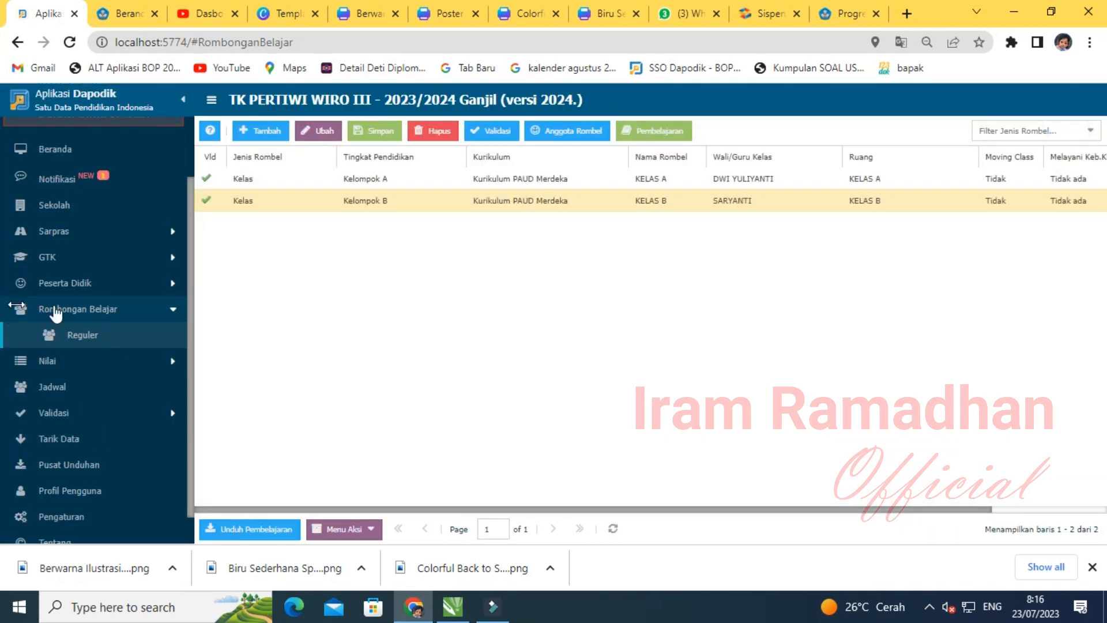
left_click(79, 311)
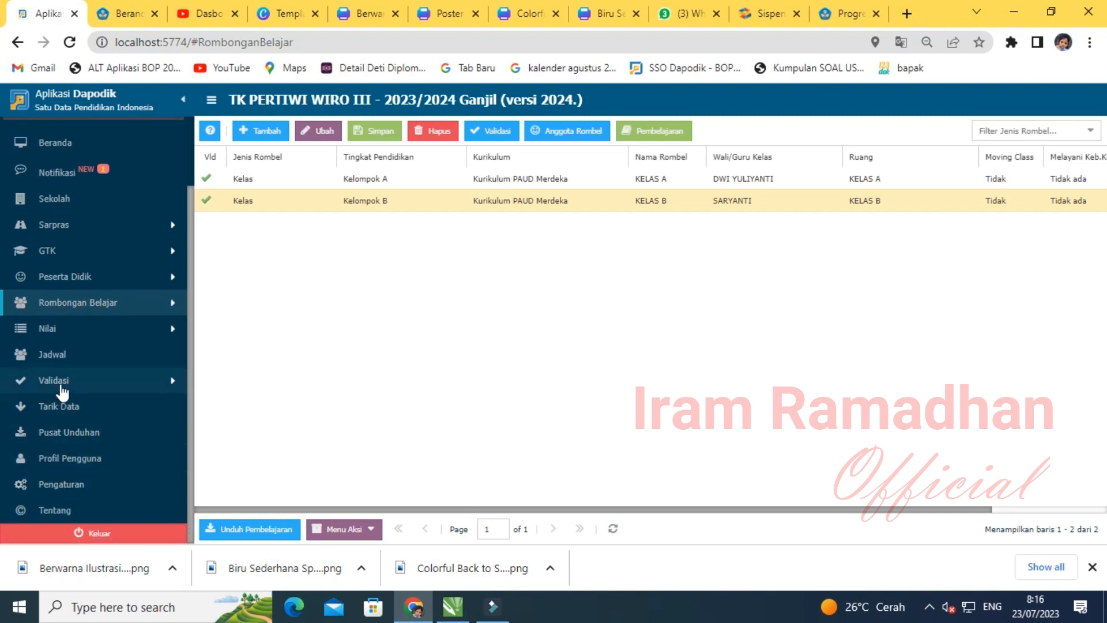
left_click(61, 386)
left_click(99, 406)
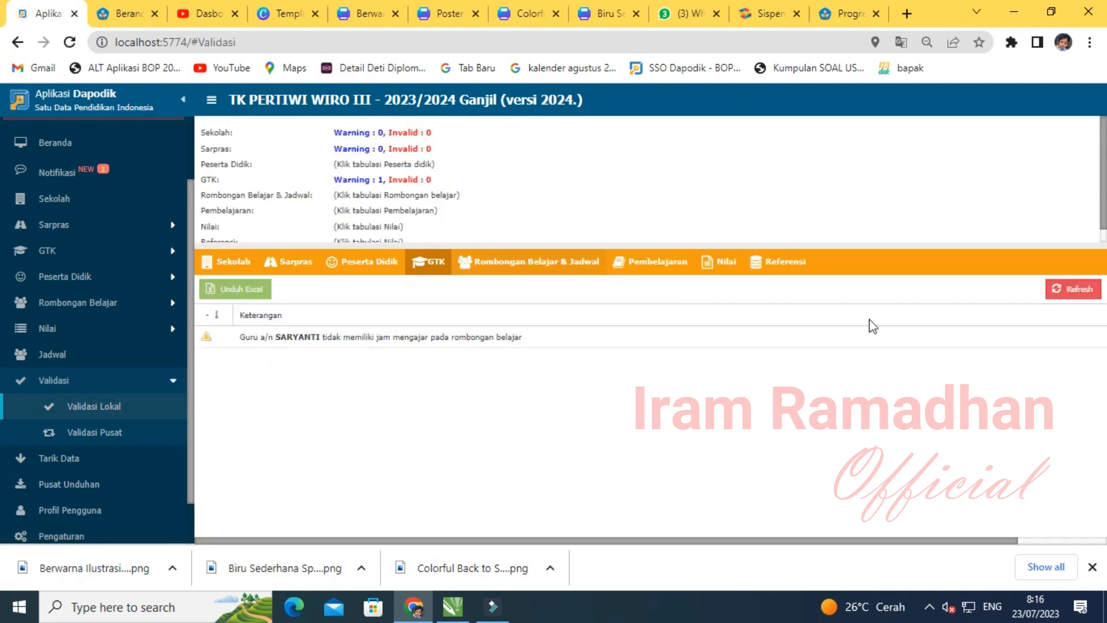
- Refresh validation and review the Peserta Didik and Rombongan Belajar & Jadwal warnings
left_click(1067, 295)
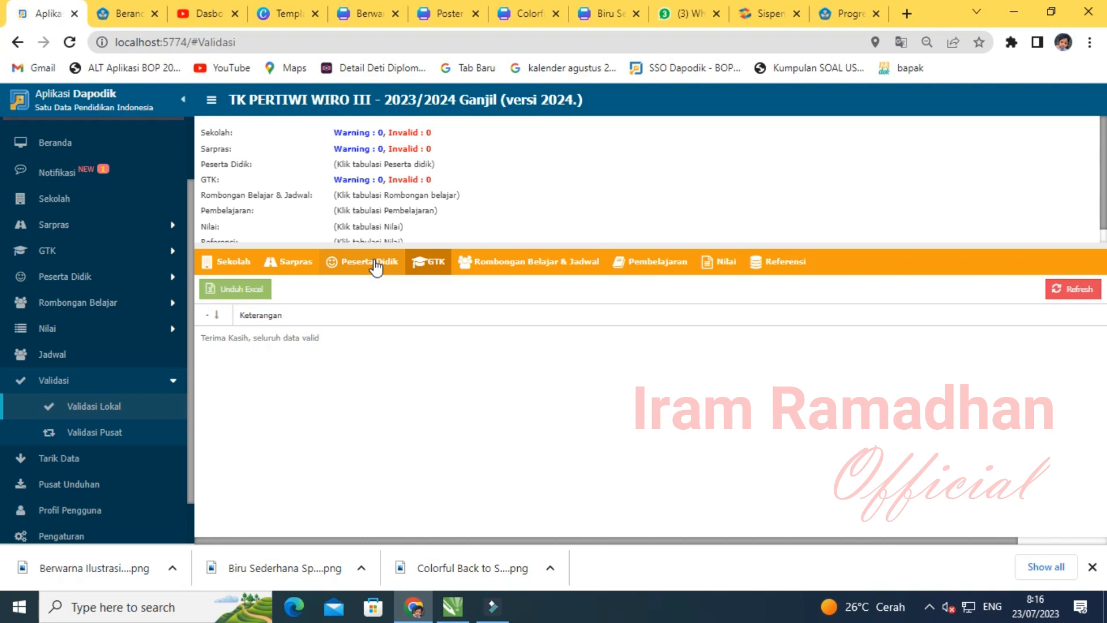
left_click(375, 267)
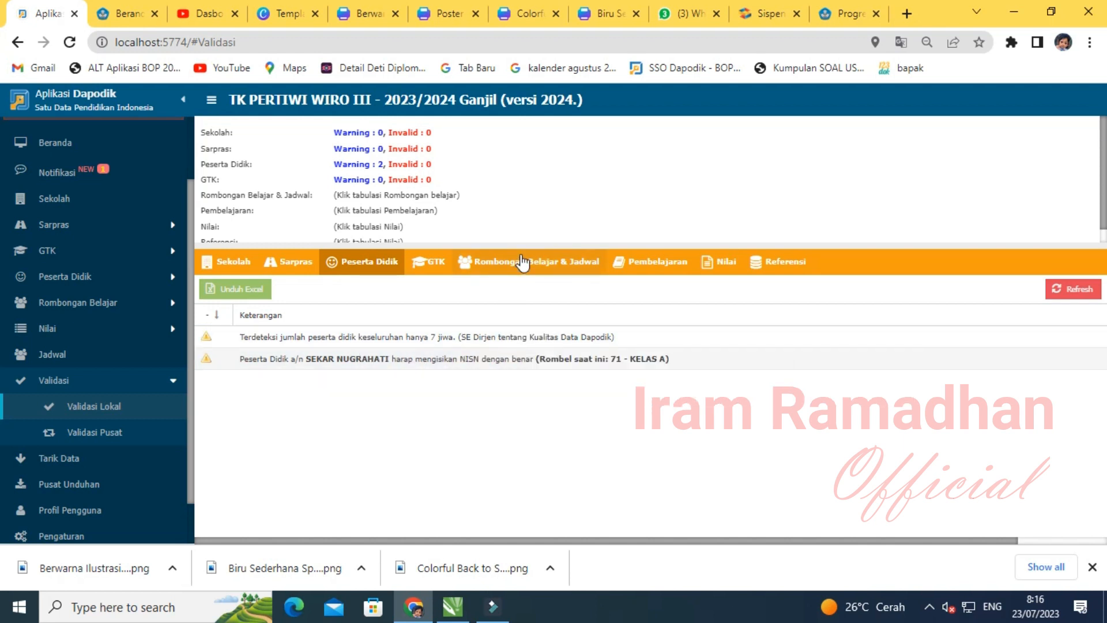
left_click(526, 264)
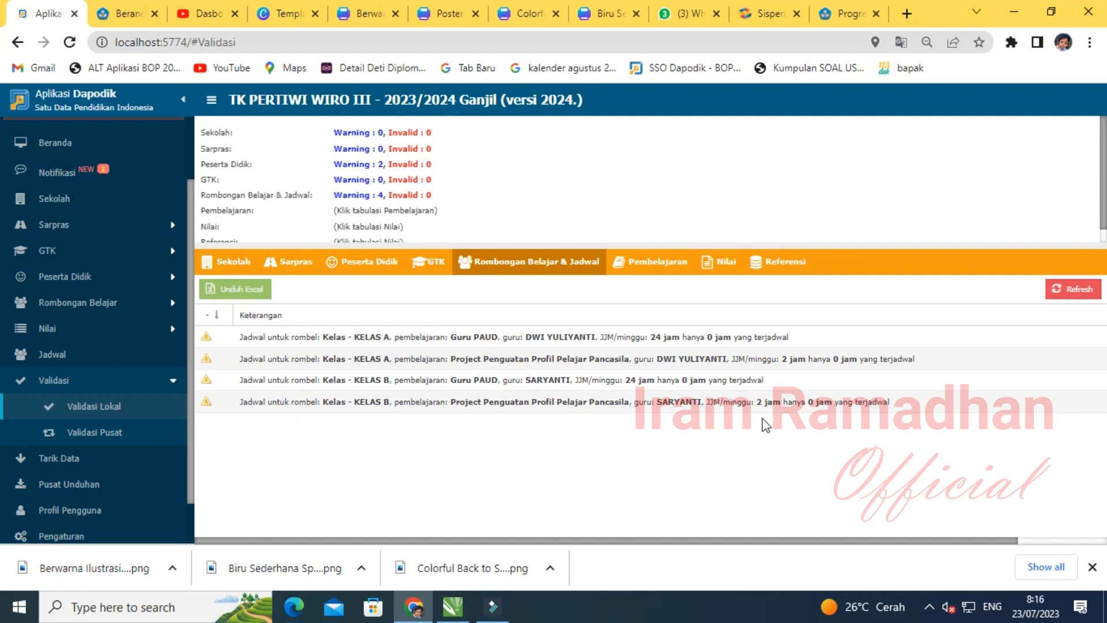
left_click(1079, 293)
left_click(43, 385)
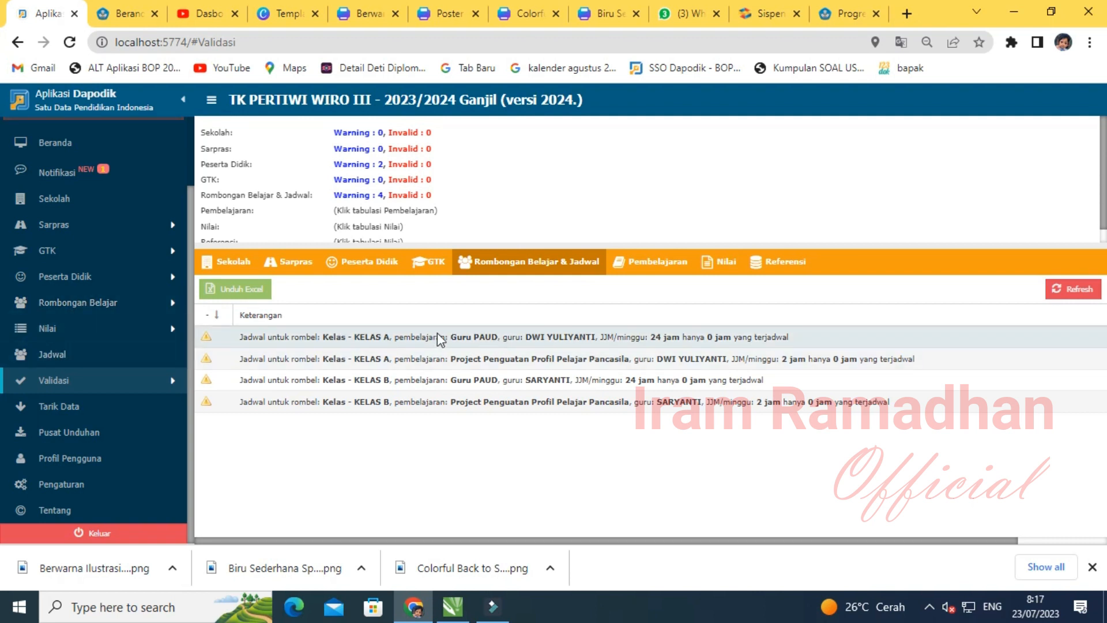
- On the Jadwal page for KELAS A, add a 4-hour Guru PAUD entry on Senin
left_click(52, 354)
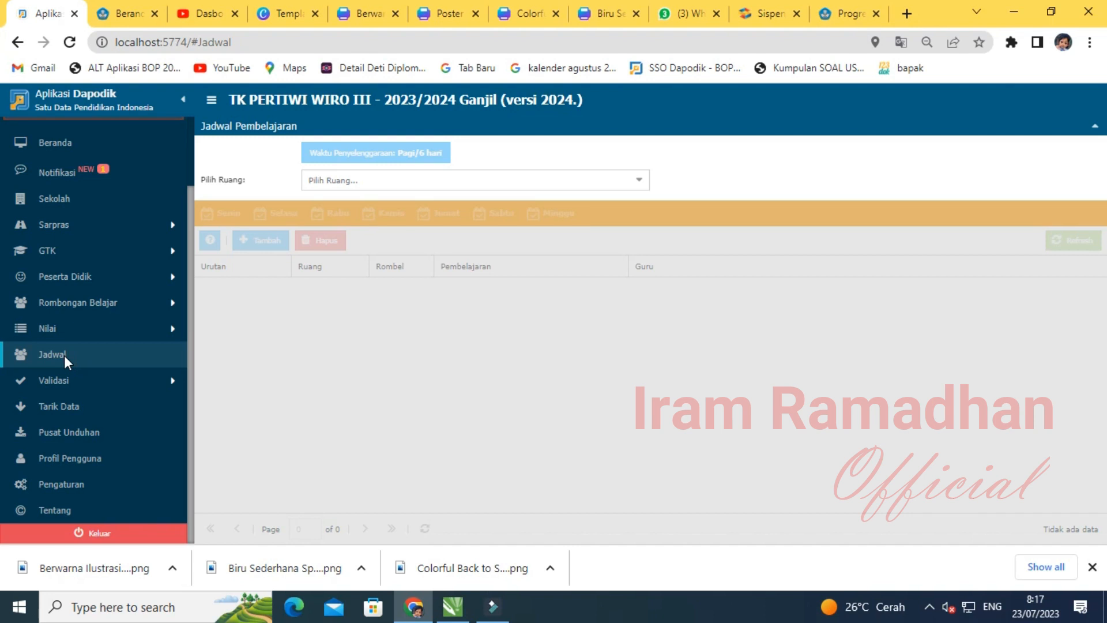
left_click(642, 184)
left_click(430, 218)
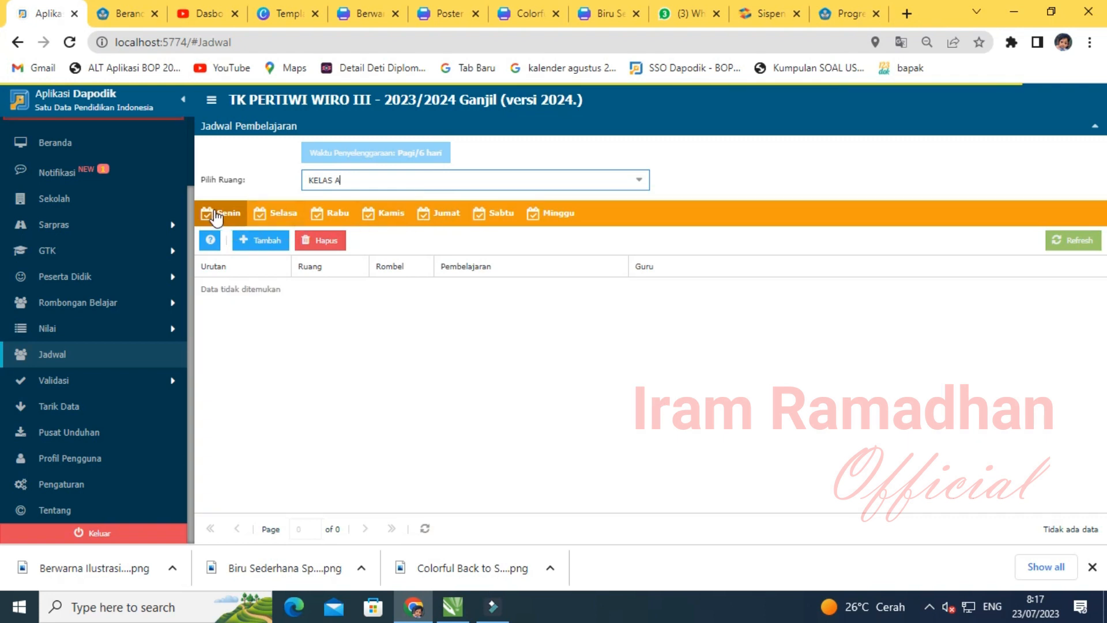
left_click(216, 213)
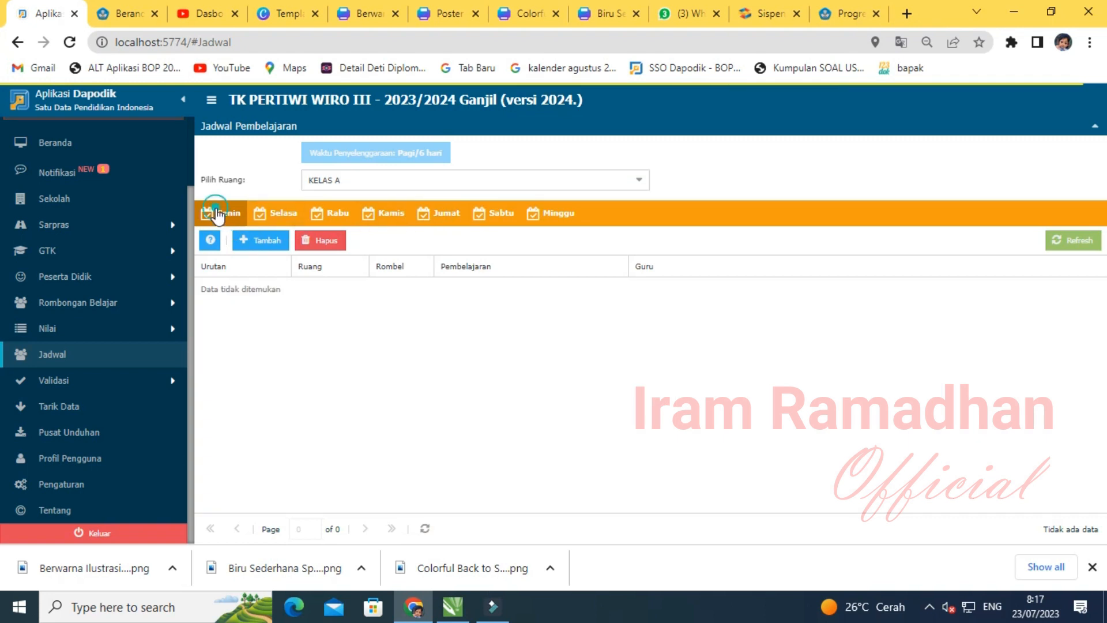
left_click(249, 245)
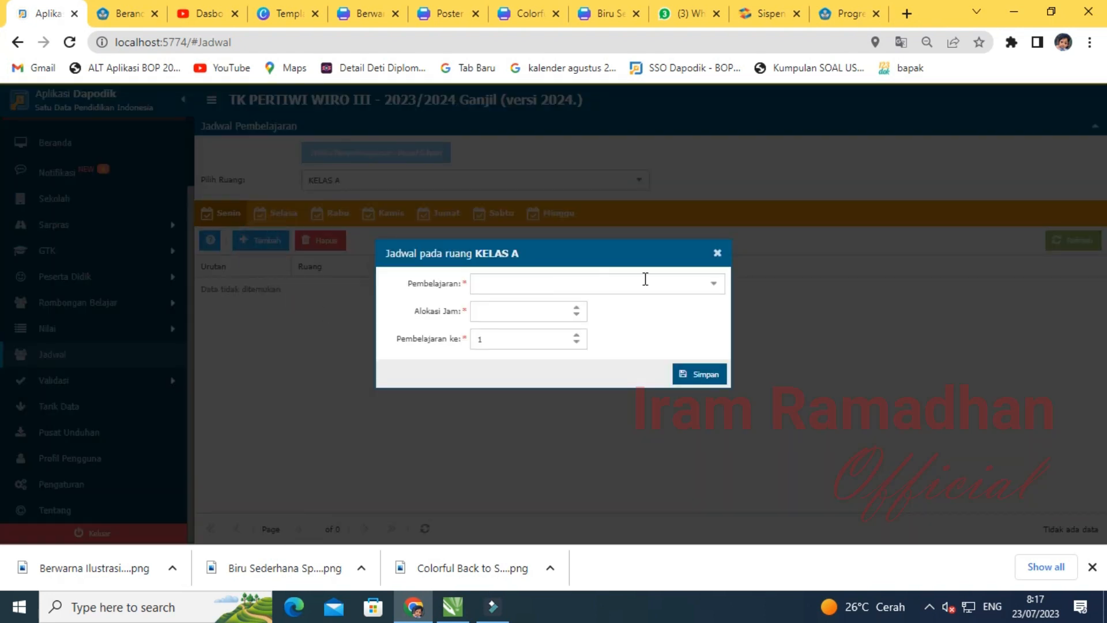
left_click(710, 285)
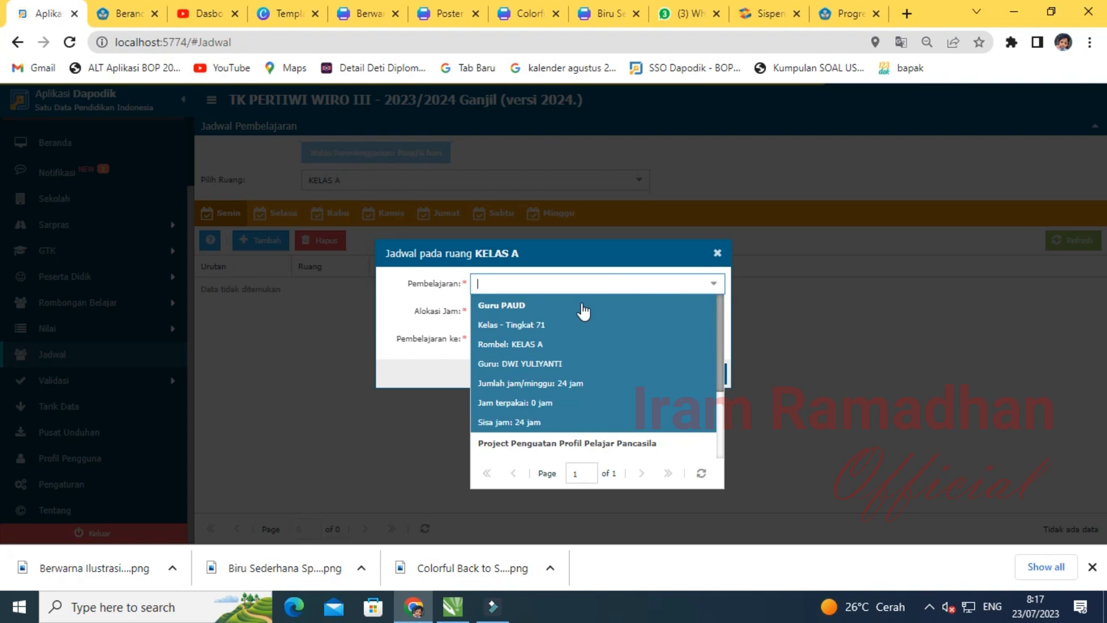
left_click(583, 311)
left_click(494, 306)
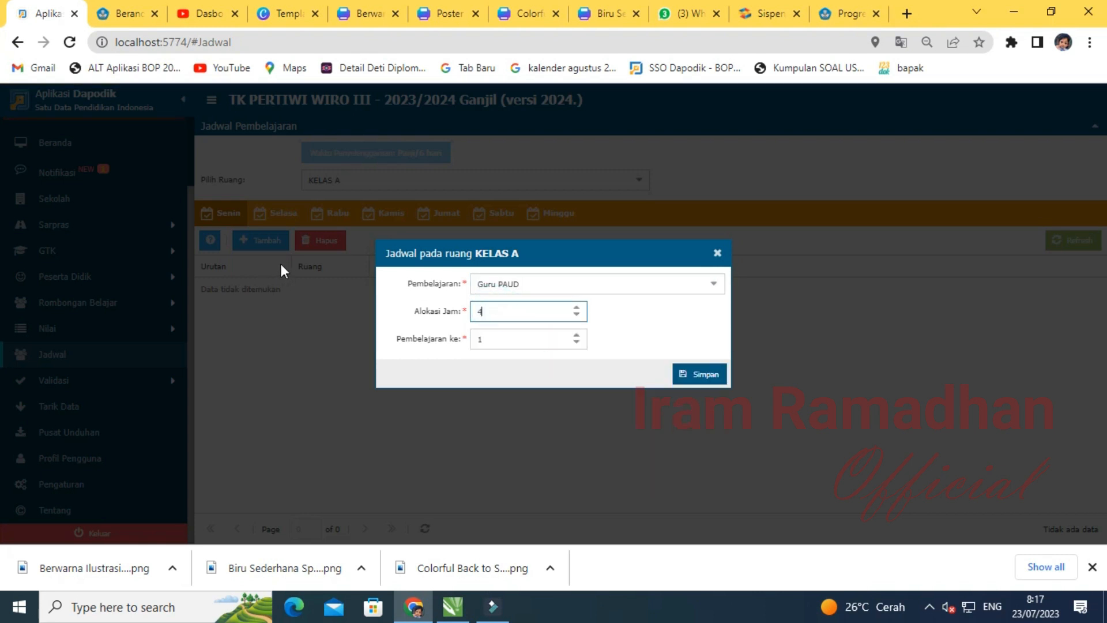
type("4")
left_click(687, 378)
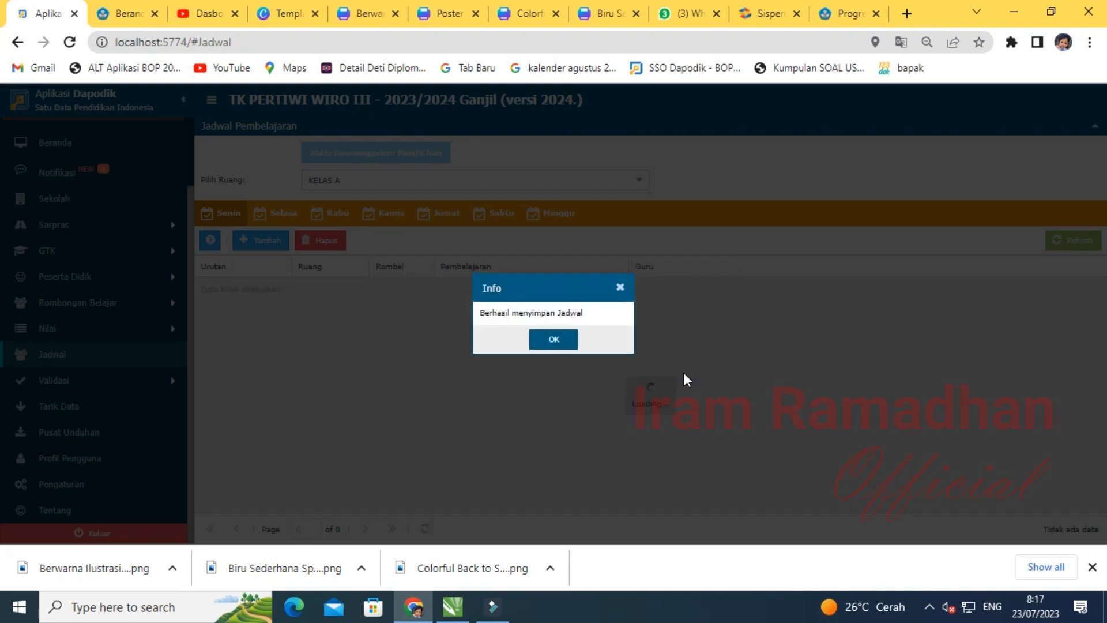
left_click(551, 338)
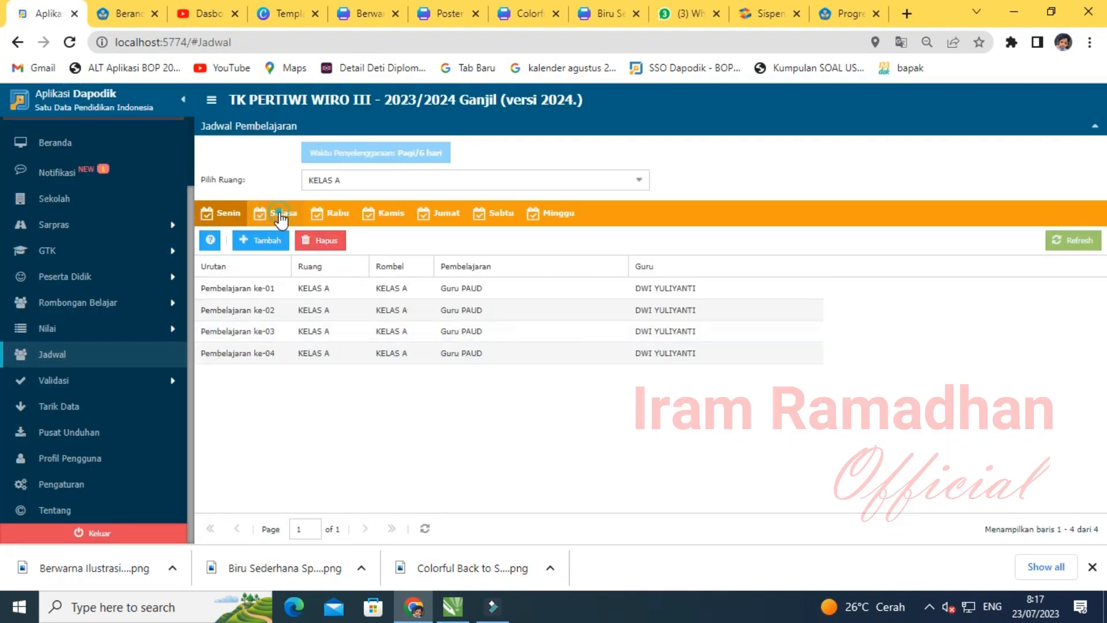
- Add a 4-hour Guru PAUD entry to the Selasa schedule
left_click(281, 218)
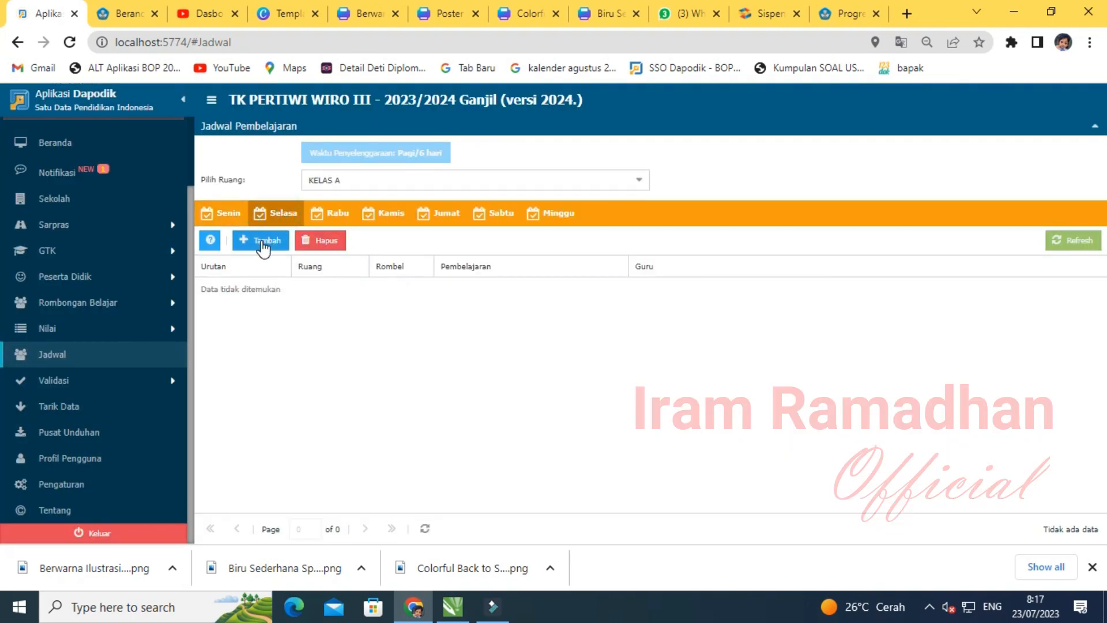
left_click(264, 247)
left_click(714, 283)
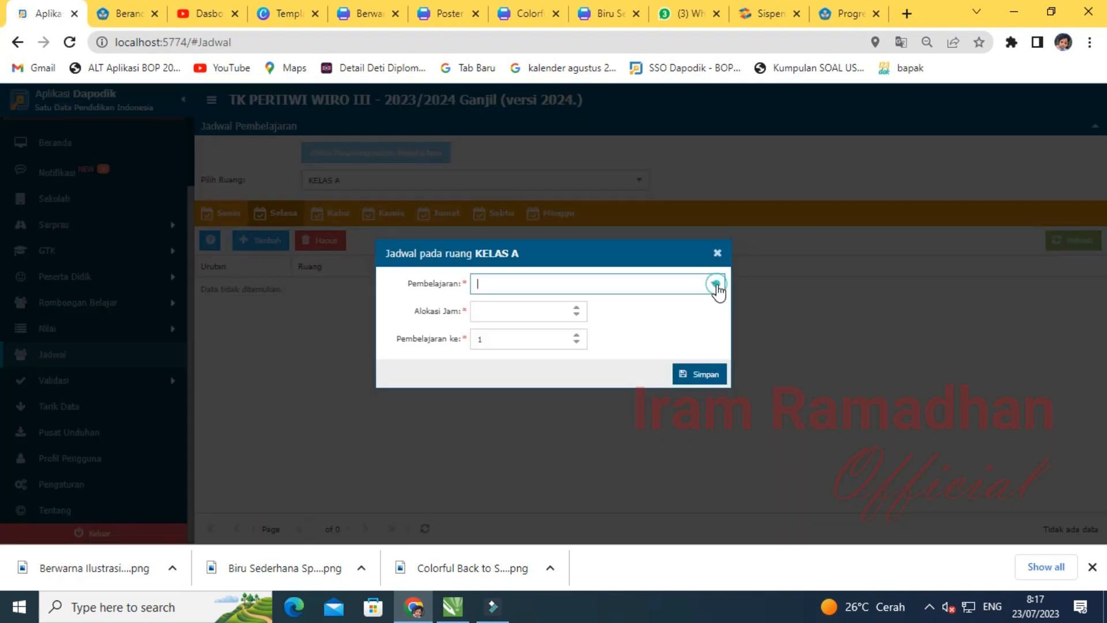
left_click(517, 315)
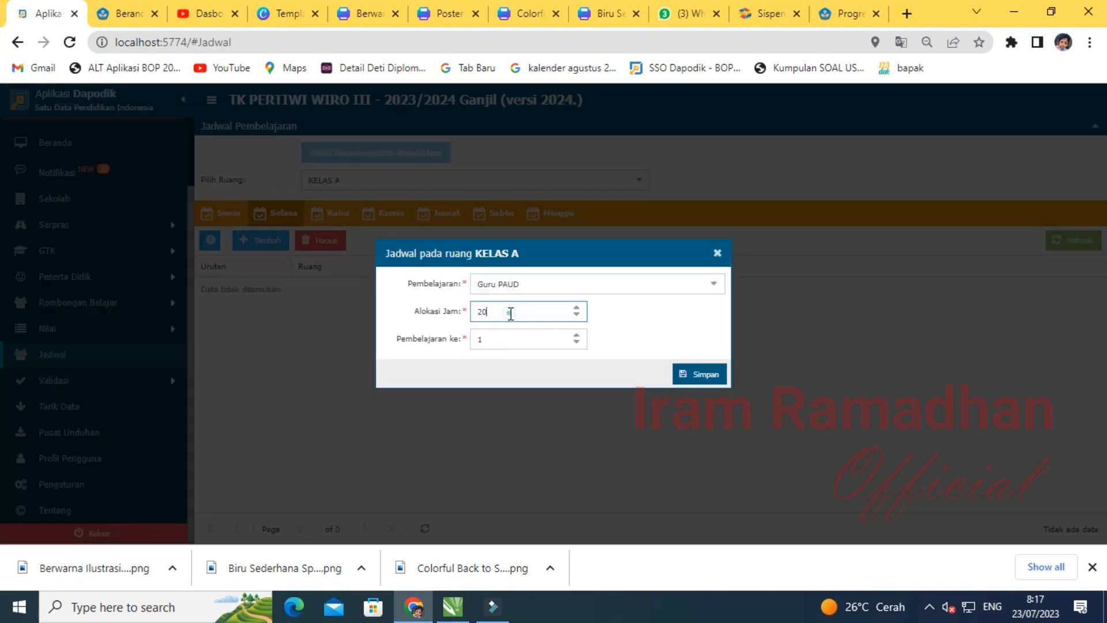
left_click(692, 375)
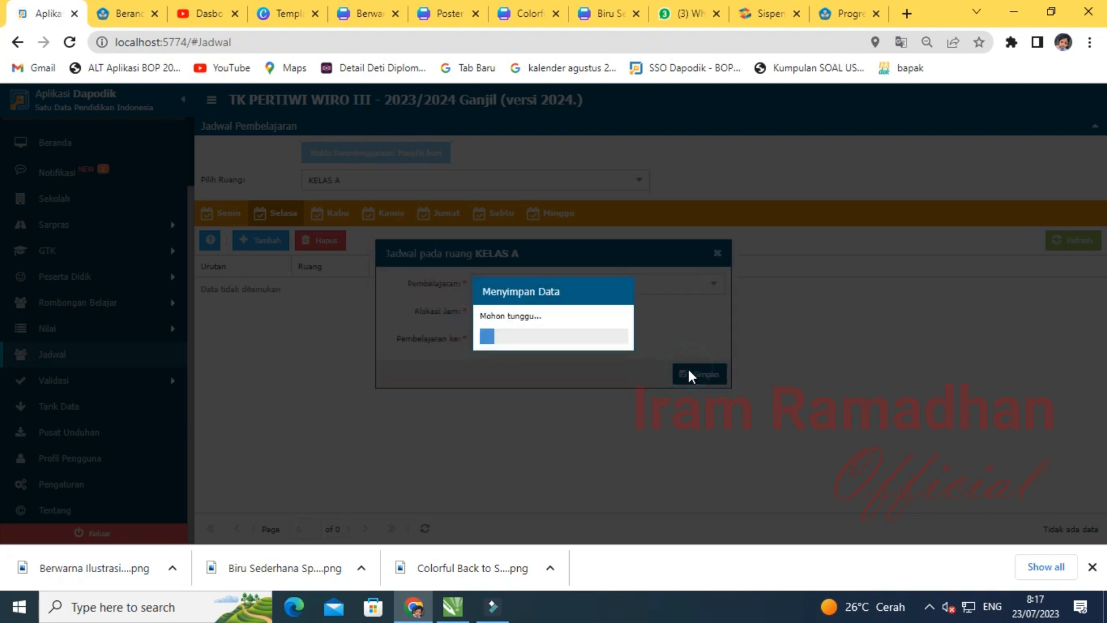
left_click(551, 340)
- Add a 4-hour Guru PAUD entry to the Rabu schedule
left_click(333, 218)
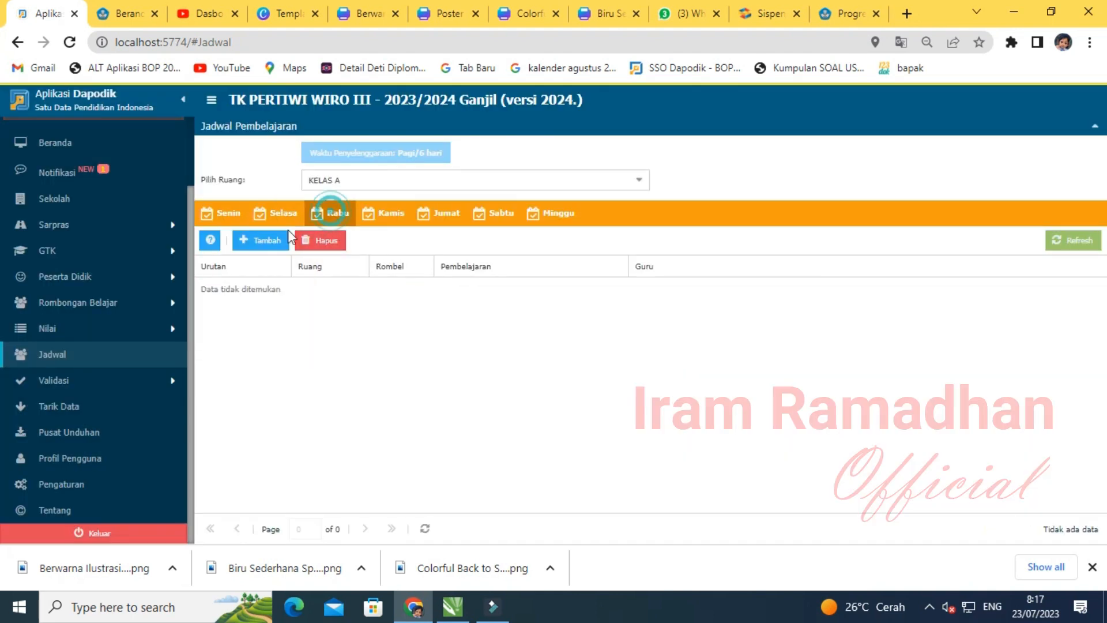
left_click(254, 239)
left_click(722, 288)
left_click(506, 309)
left_click(499, 312)
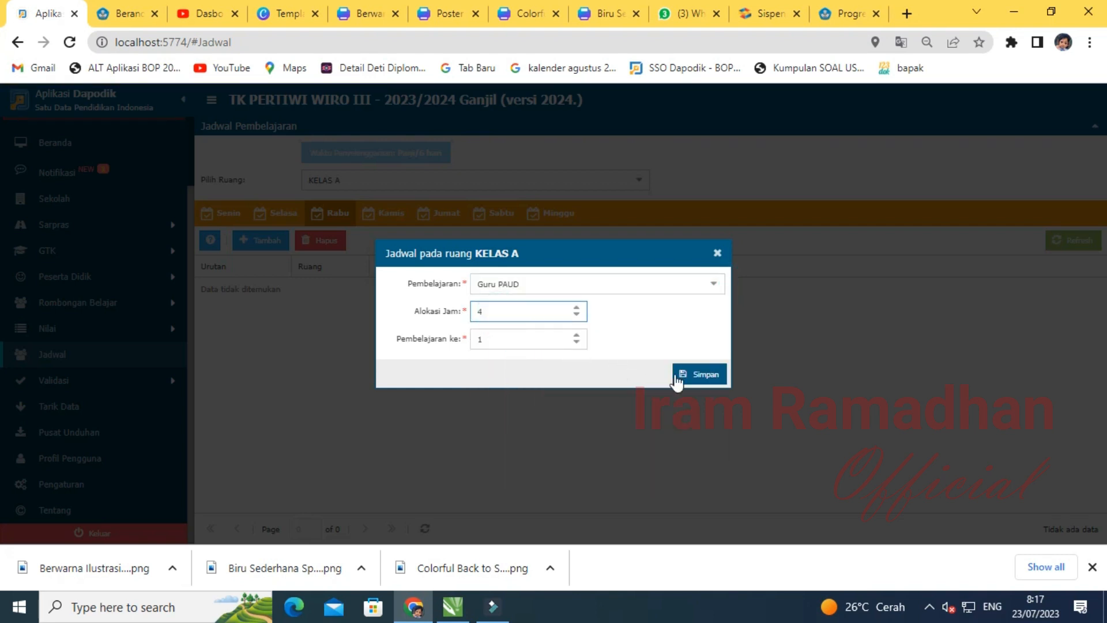
left_click(699, 376)
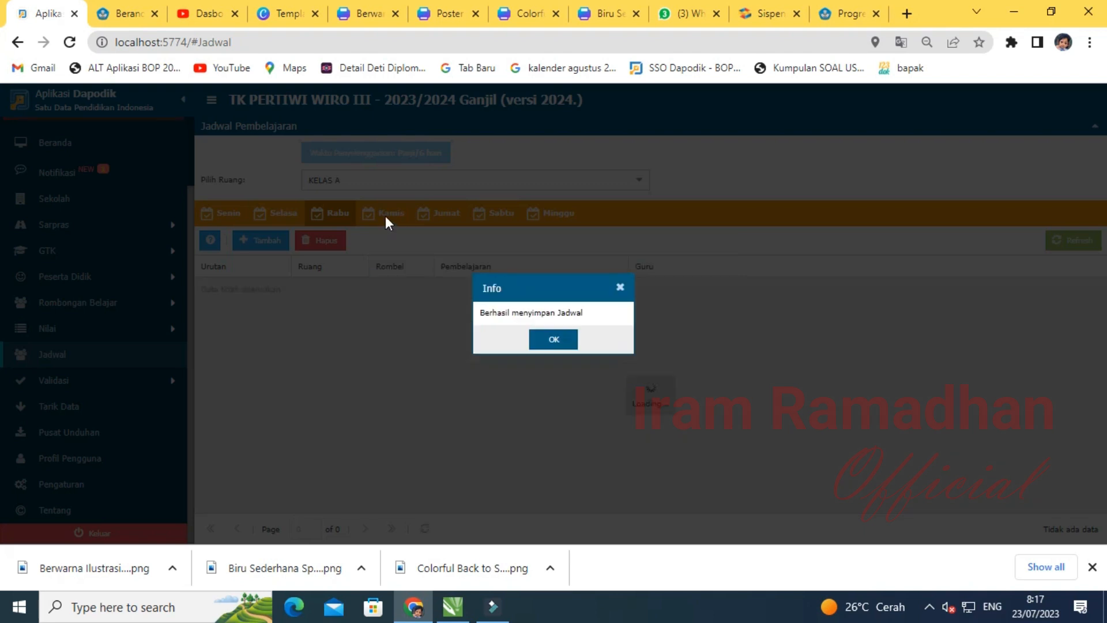
left_click(567, 340)
- Add a Guru PAUD entry on Kamis, replacing 12 hours with 4
left_click(386, 214)
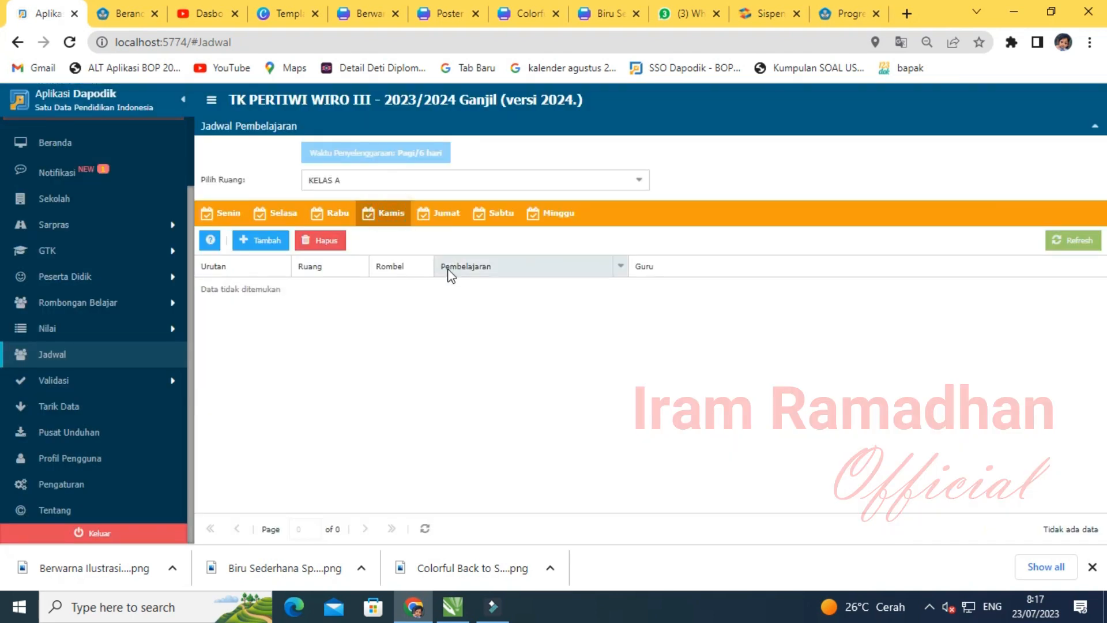
left_click(248, 242)
left_click(713, 284)
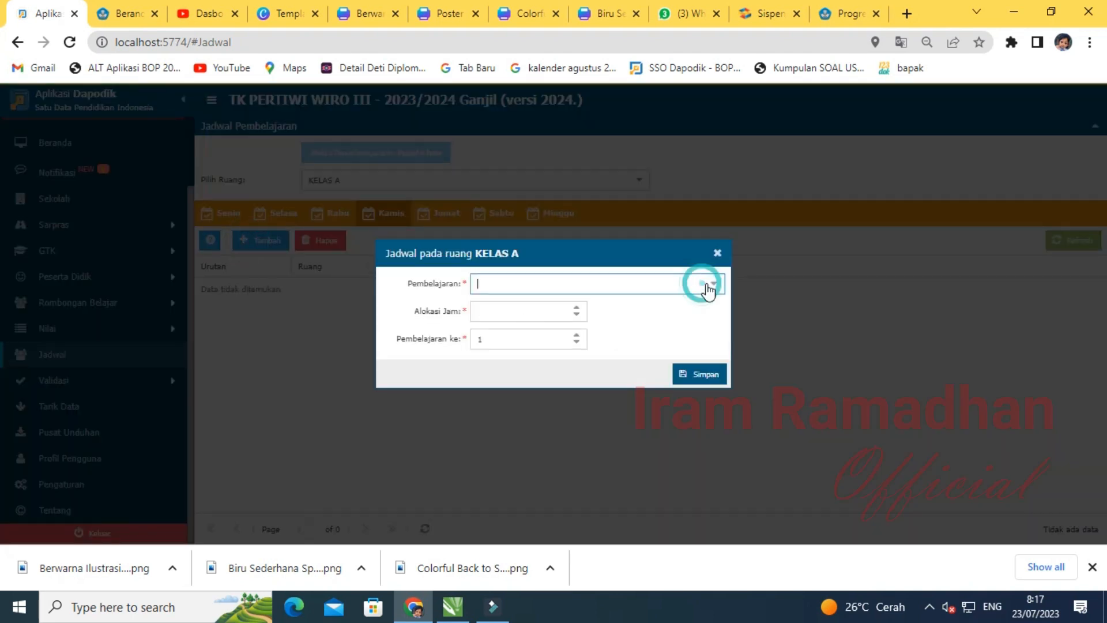
left_click(494, 324)
left_click(491, 311)
double_click(472, 311)
left_click(690, 373)
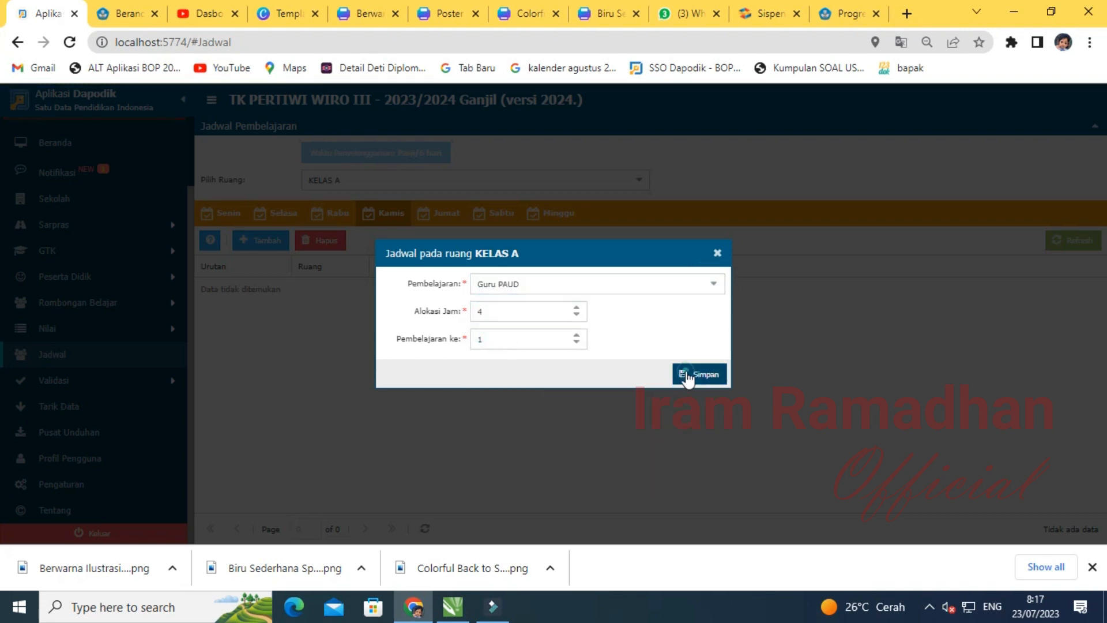
left_click(554, 340)
- Add a 4-hour Guru PAUD entry to the Jumat schedule
left_click(442, 213)
left_click(261, 240)
left_click(713, 284)
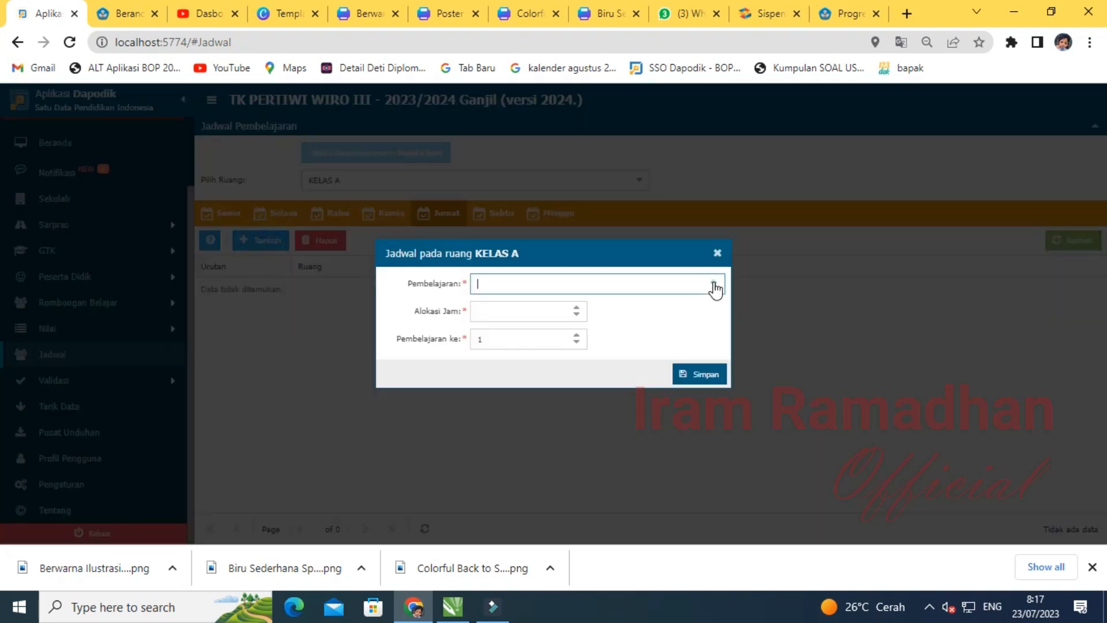
left_click(516, 317)
double_click(516, 318)
type("4")
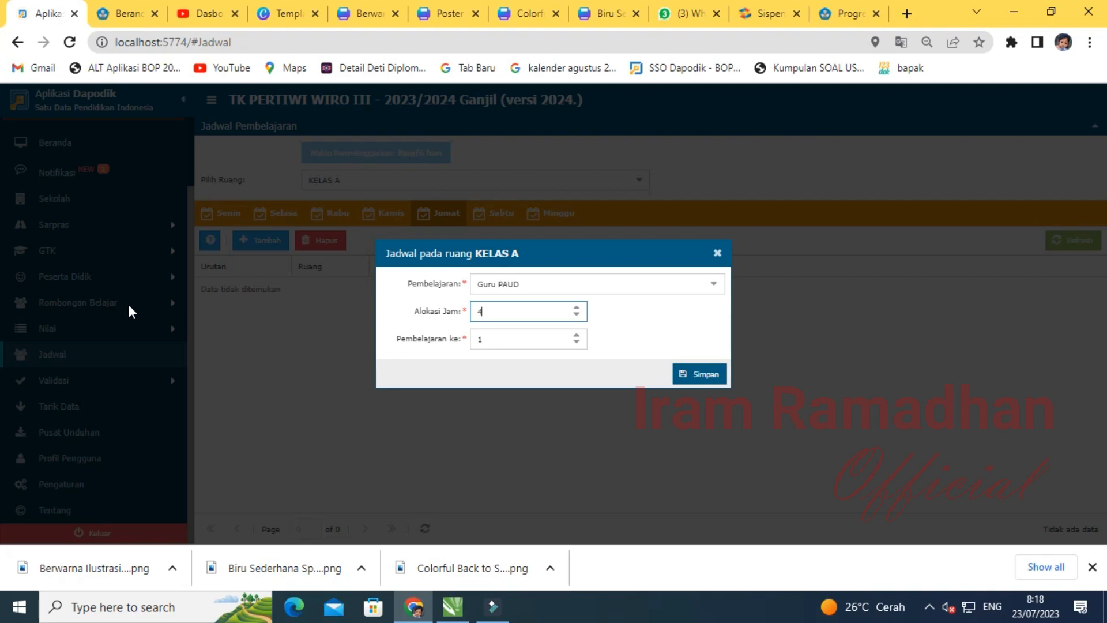
left_click(713, 378)
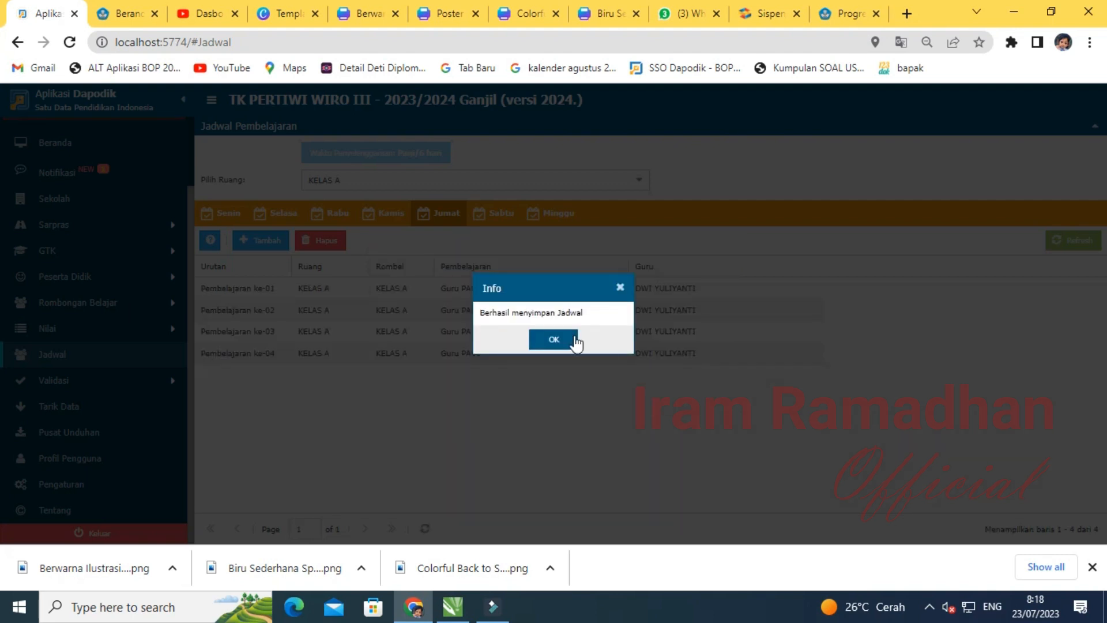
left_click(576, 341)
- Add a 4-hour Guru PAUD entry to the Sabtu schedule
left_click(497, 215)
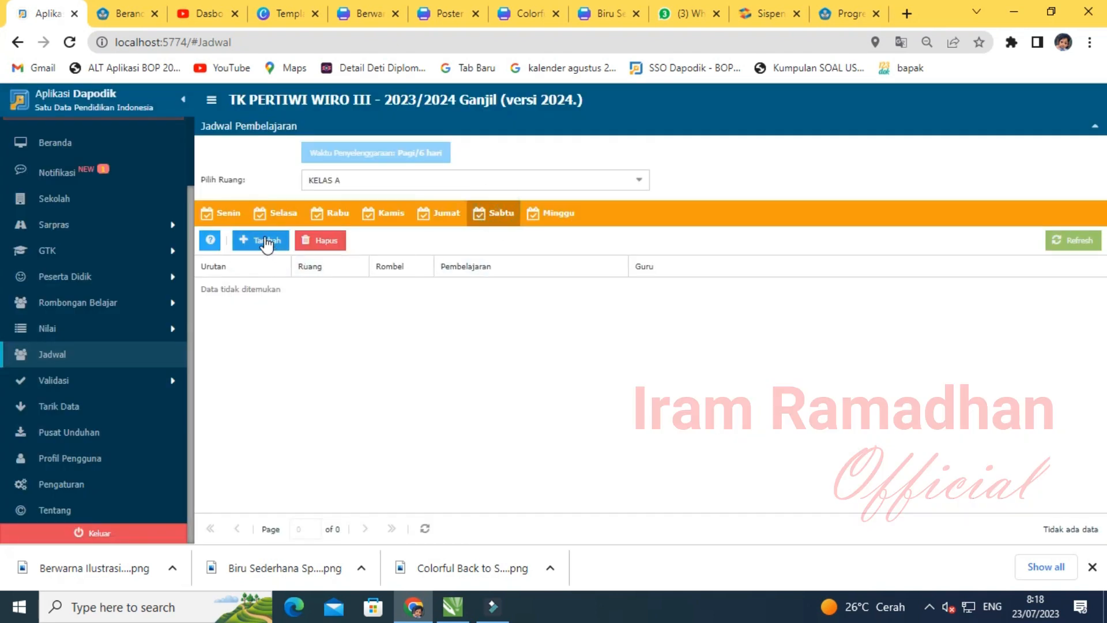
left_click(266, 242)
left_click(711, 284)
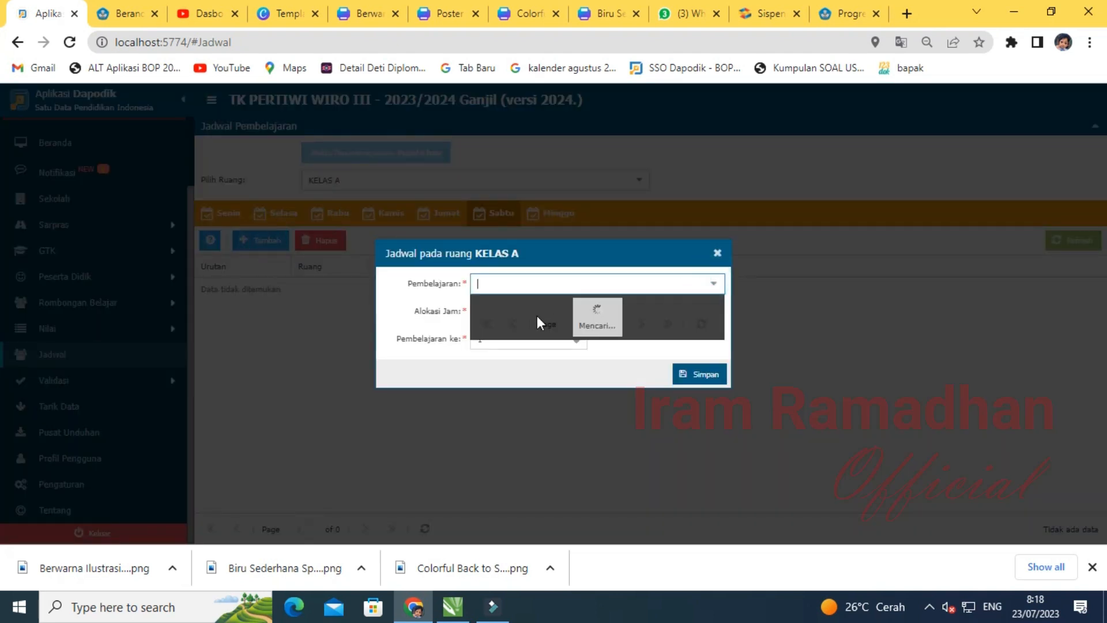
left_click(486, 319)
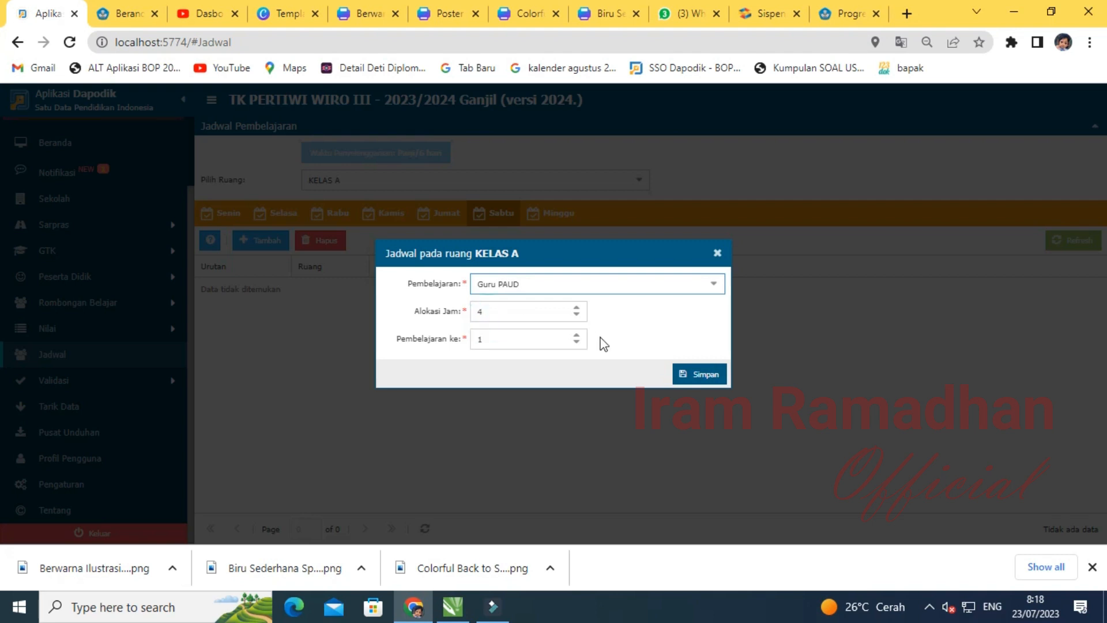
left_click(686, 374)
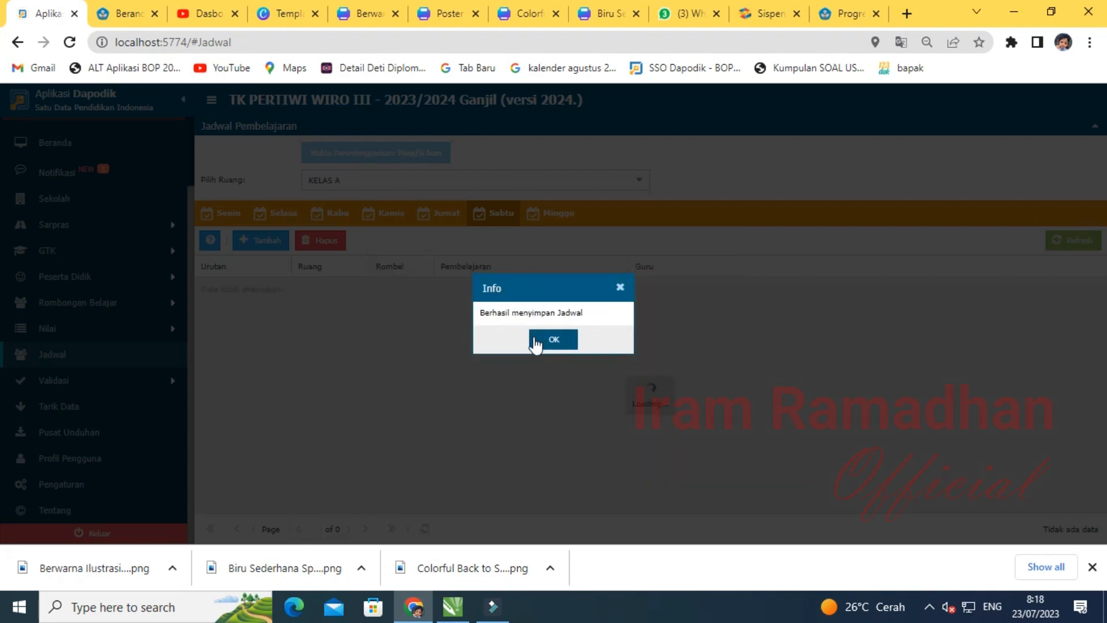
left_click(541, 340)
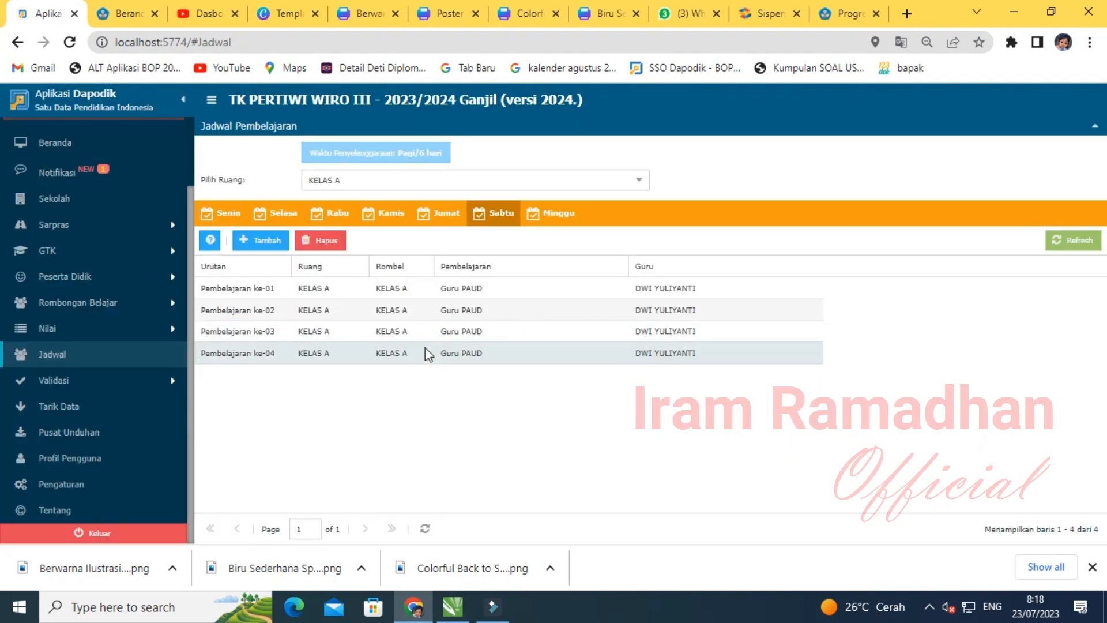
- Add a 1-hour Project Penguatan Profil Pelajar Pancasila lesson to Senin
left_click(222, 217)
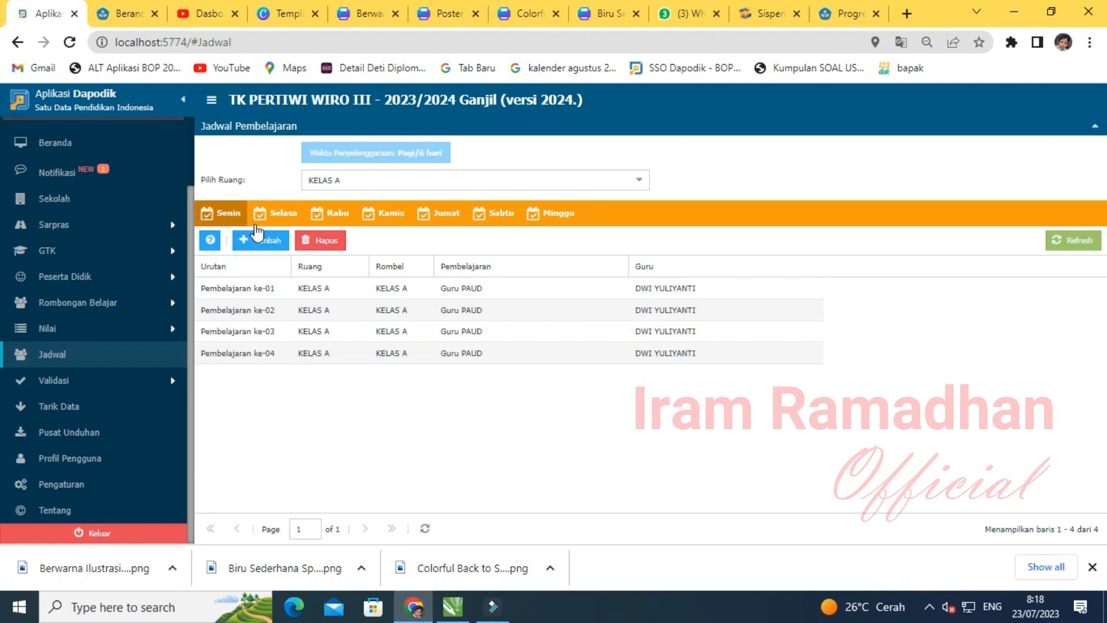
left_click(258, 237)
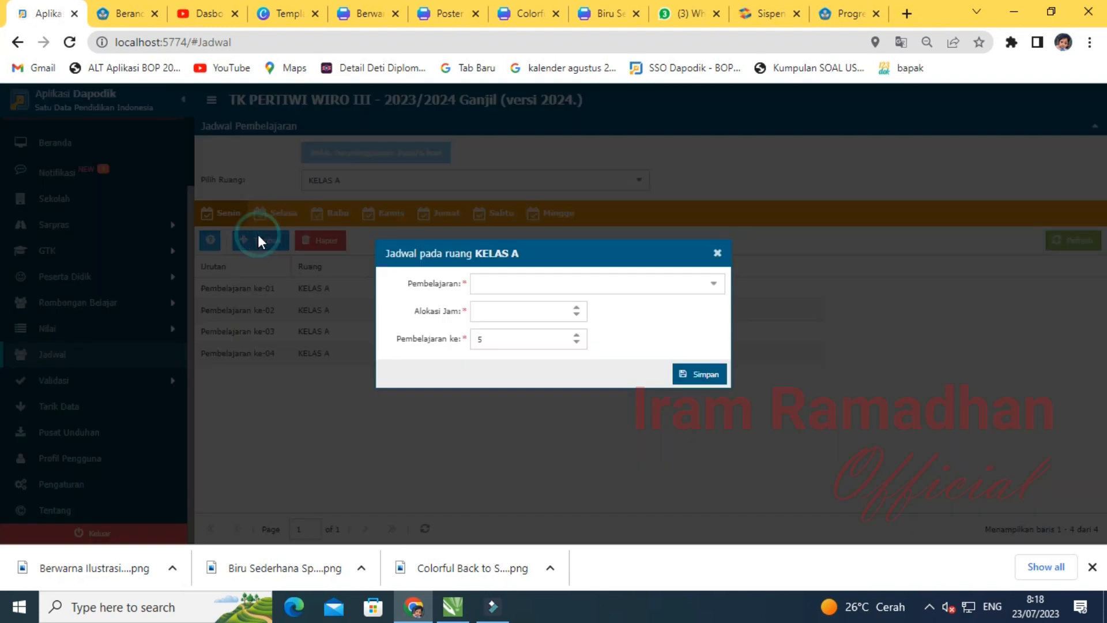
left_click(713, 291)
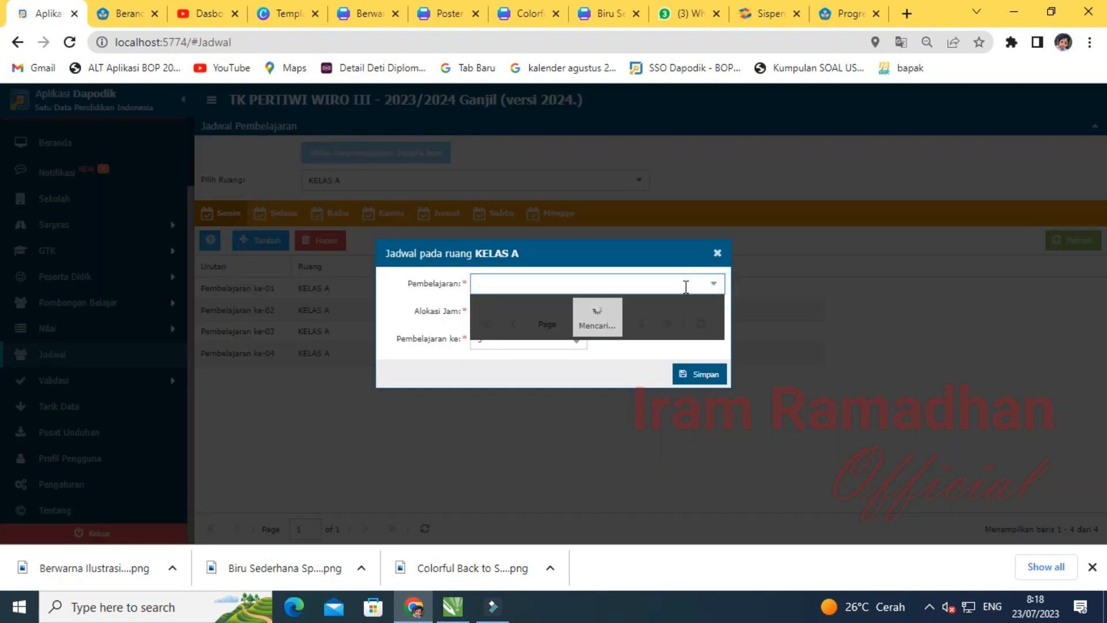
left_click(536, 375)
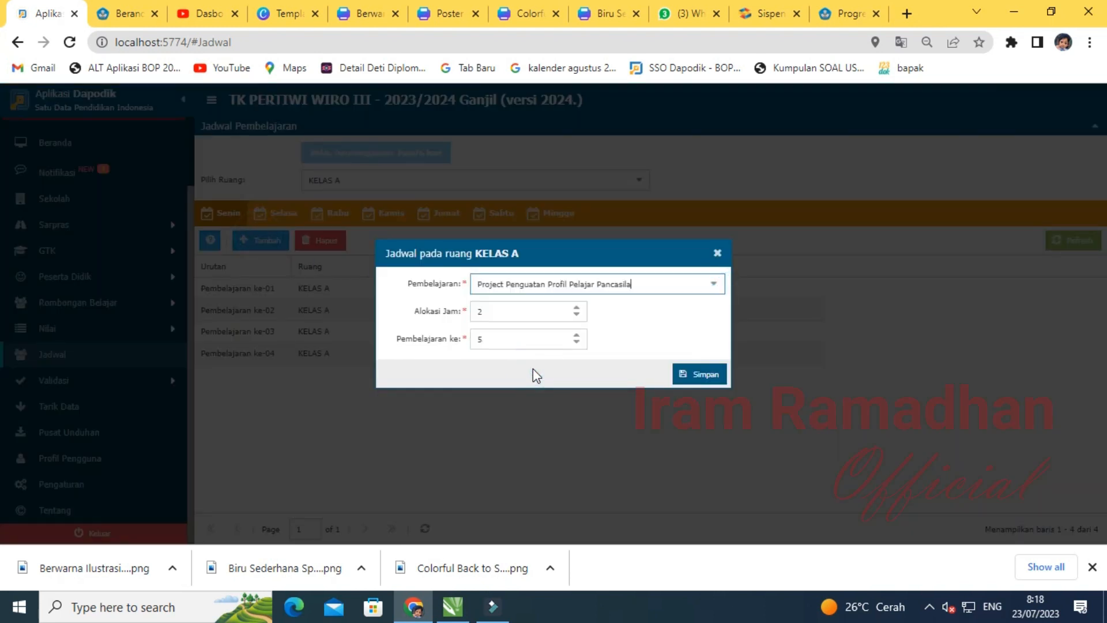
left_click(493, 313)
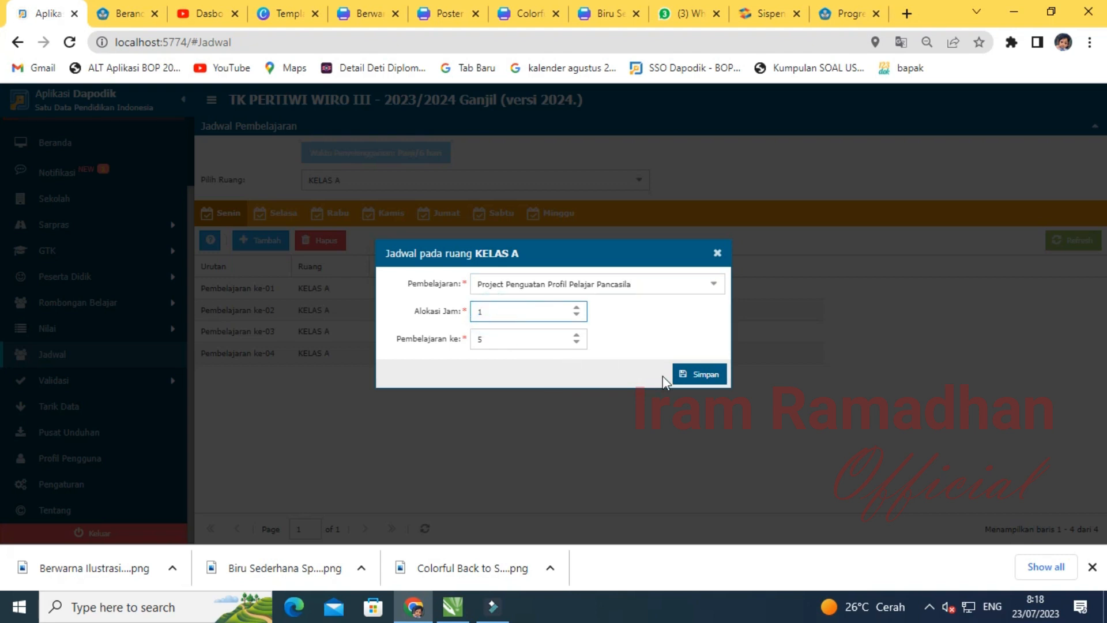
left_click(687, 376)
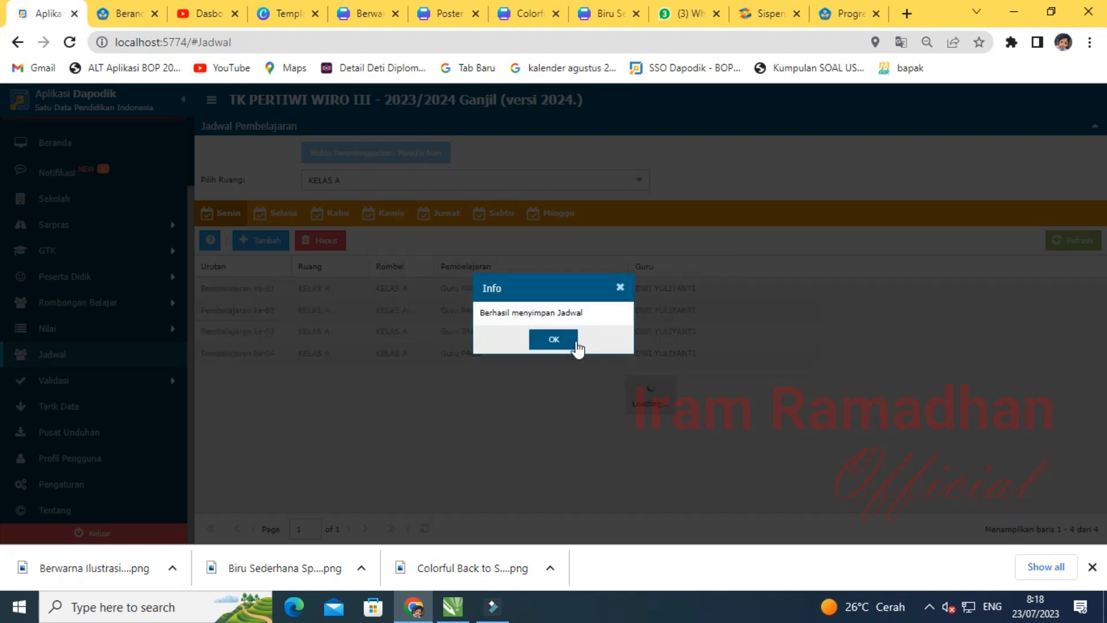
left_click(570, 339)
- Add the same 1-hour Pancasila project lesson to the Selasa schedule
left_click(272, 212)
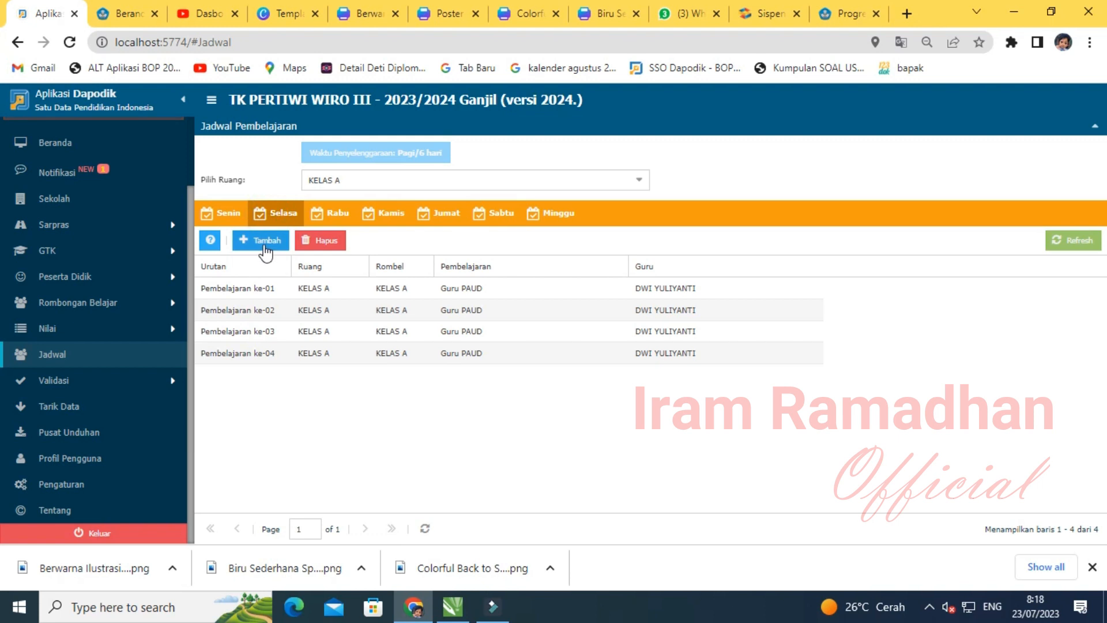
left_click(263, 242)
left_click(713, 285)
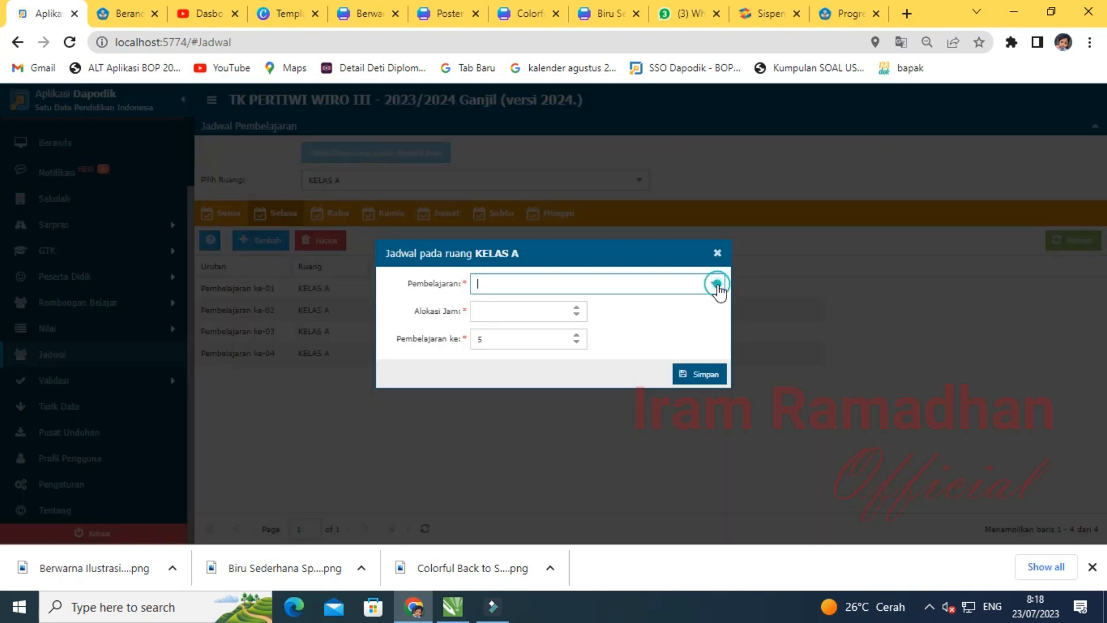
left_click(507, 331)
left_click(495, 306)
left_click(692, 372)
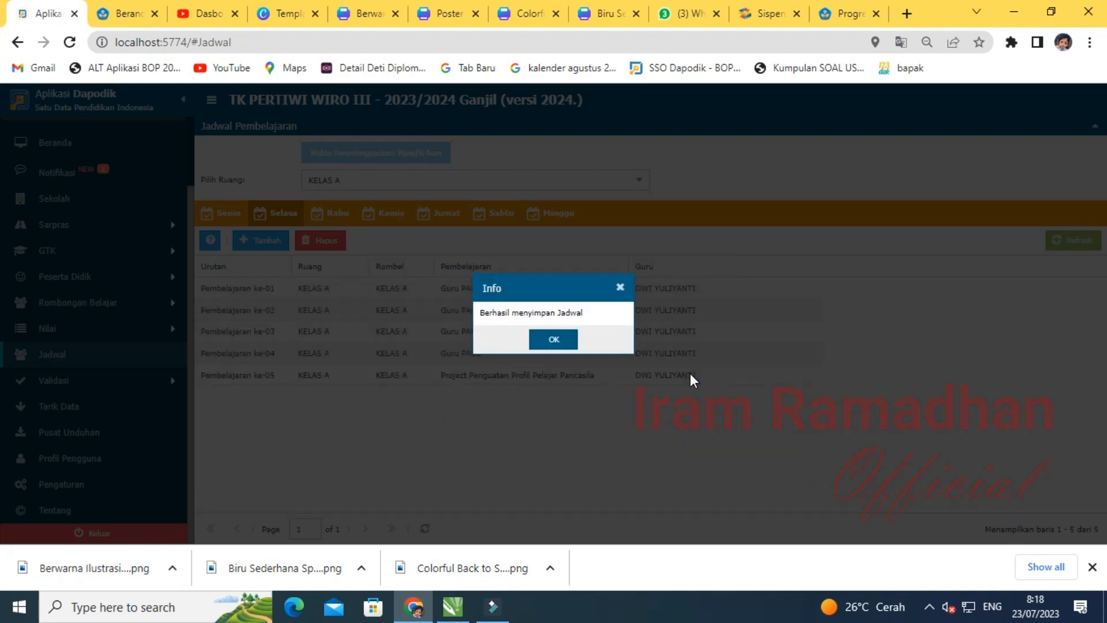
left_click(556, 341)
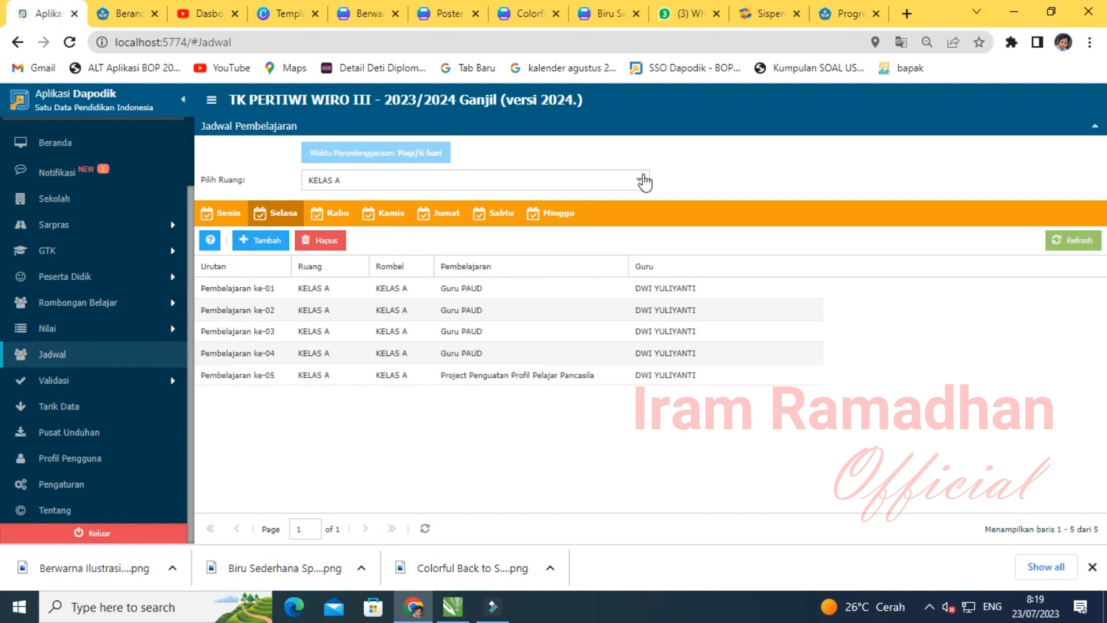
left_click(644, 183)
- Add a Guru PAUD lesson with 6 hours to KELAS B's Senin schedule
left_click(426, 276)
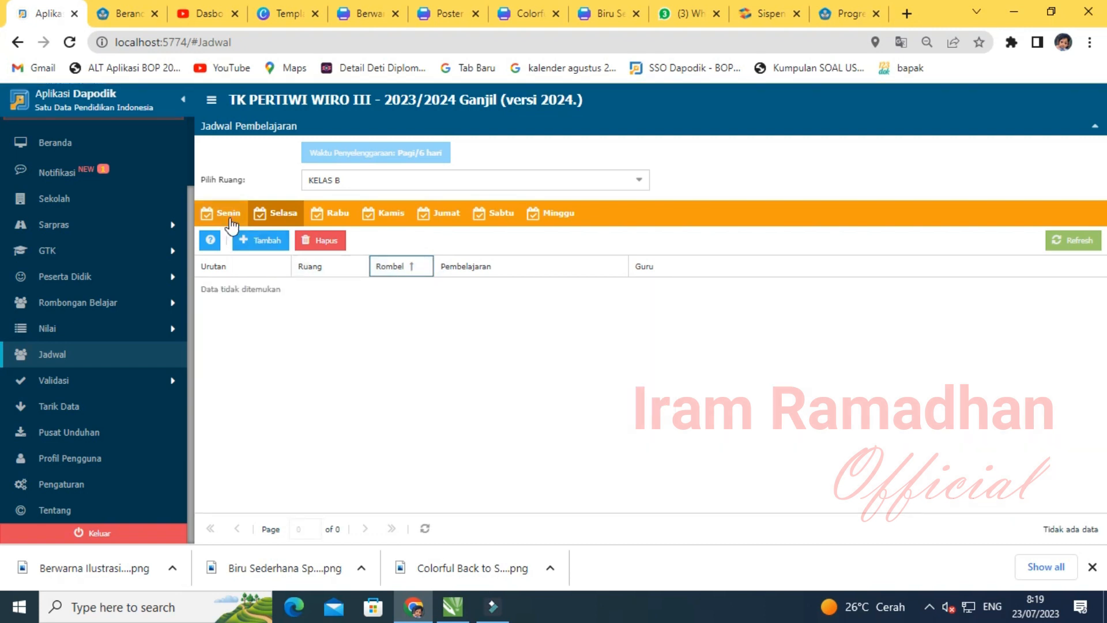
left_click(228, 215)
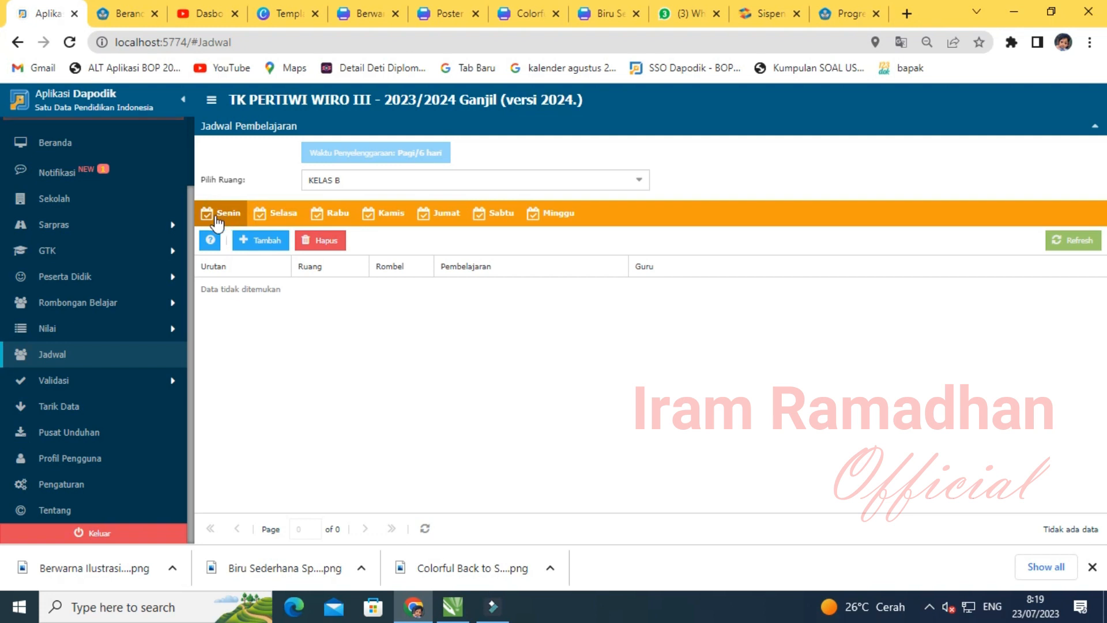
left_click(264, 240)
left_click(710, 283)
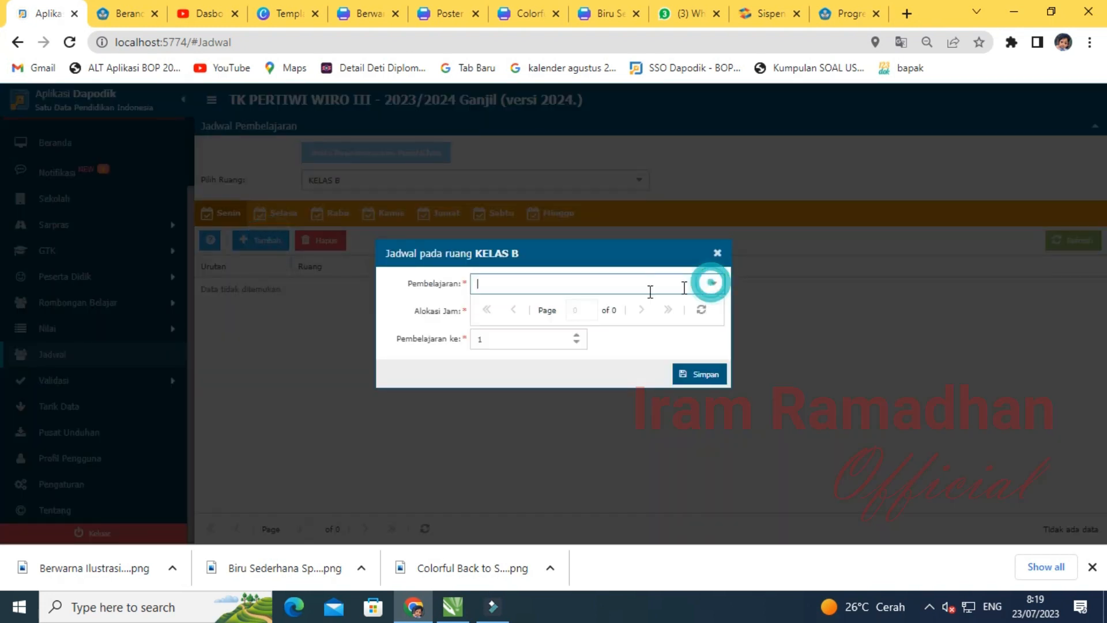
left_click(513, 319)
left_click(495, 315)
type("6")
left_click(695, 374)
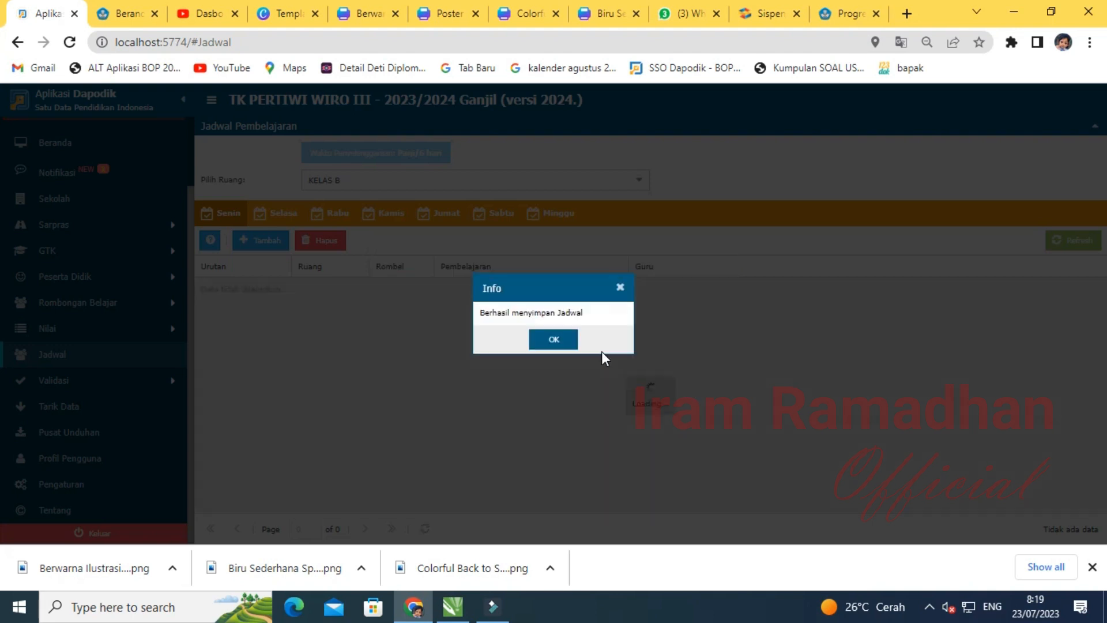
left_click(552, 339)
- Add Guru PAUD lessons with 4 hours to the Selasa and Rabu schedules
left_click(279, 214)
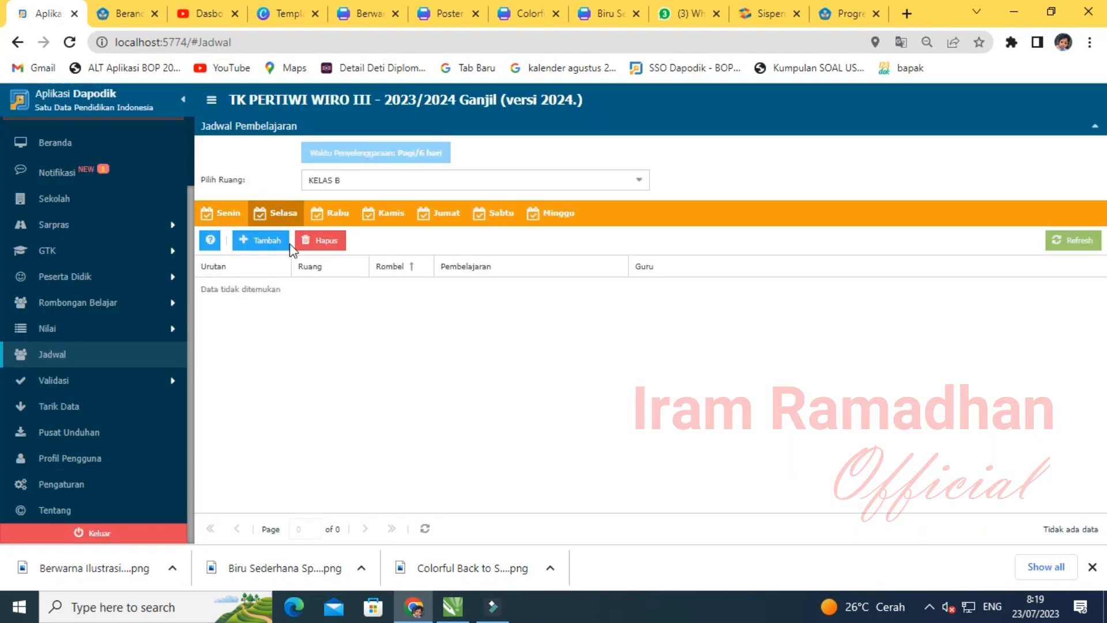
left_click(251, 241)
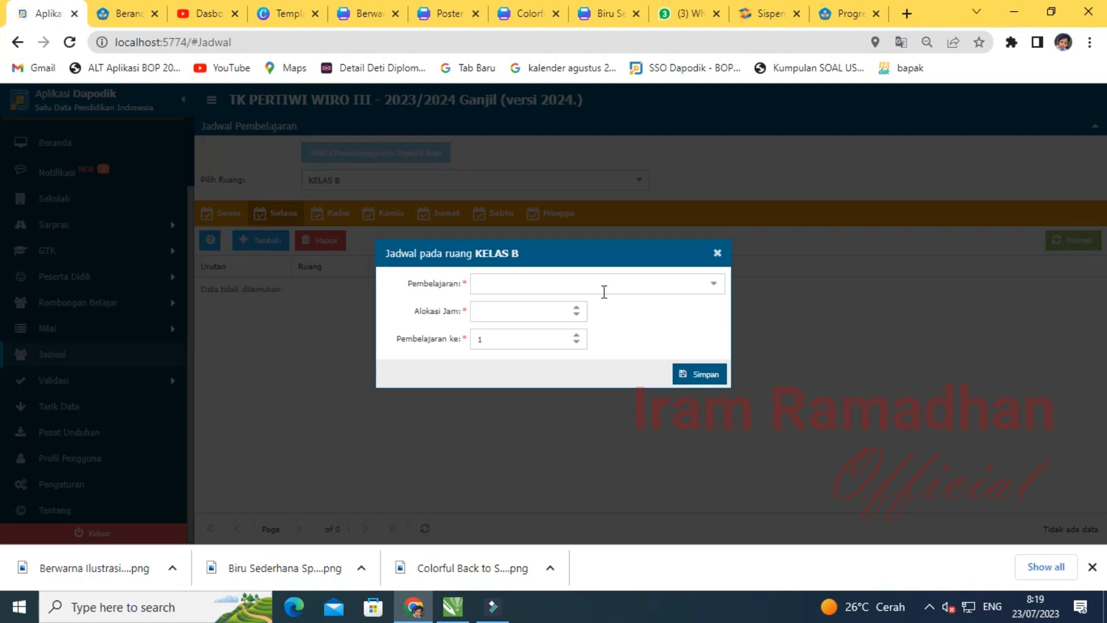
left_click(715, 288)
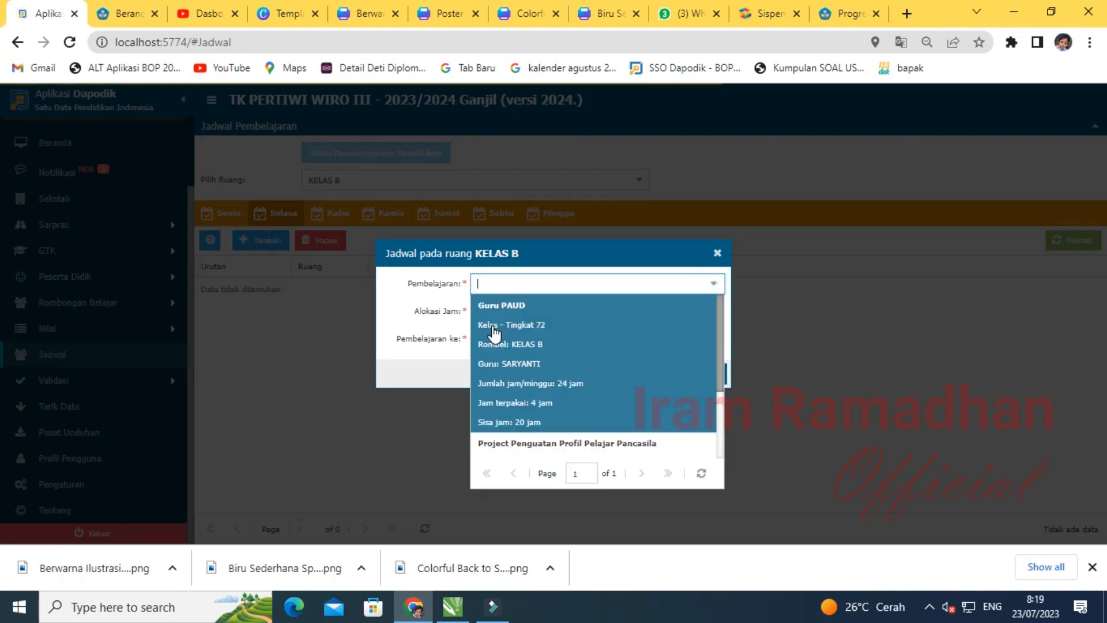
left_click(494, 332)
left_click(487, 311)
type("4")
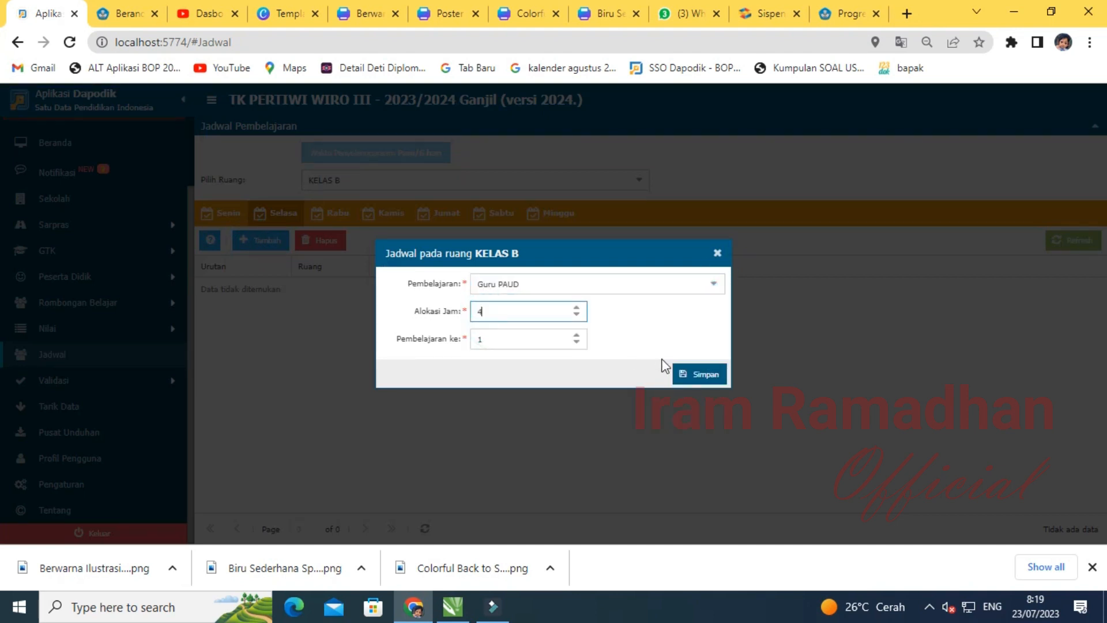
left_click(714, 376)
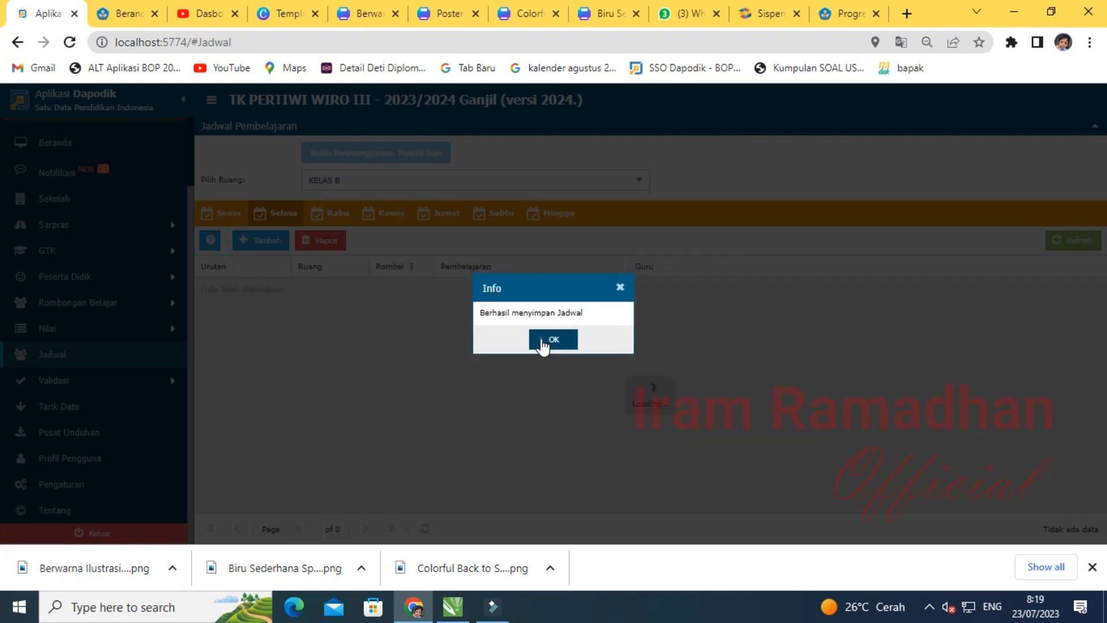
left_click(546, 340)
left_click(334, 212)
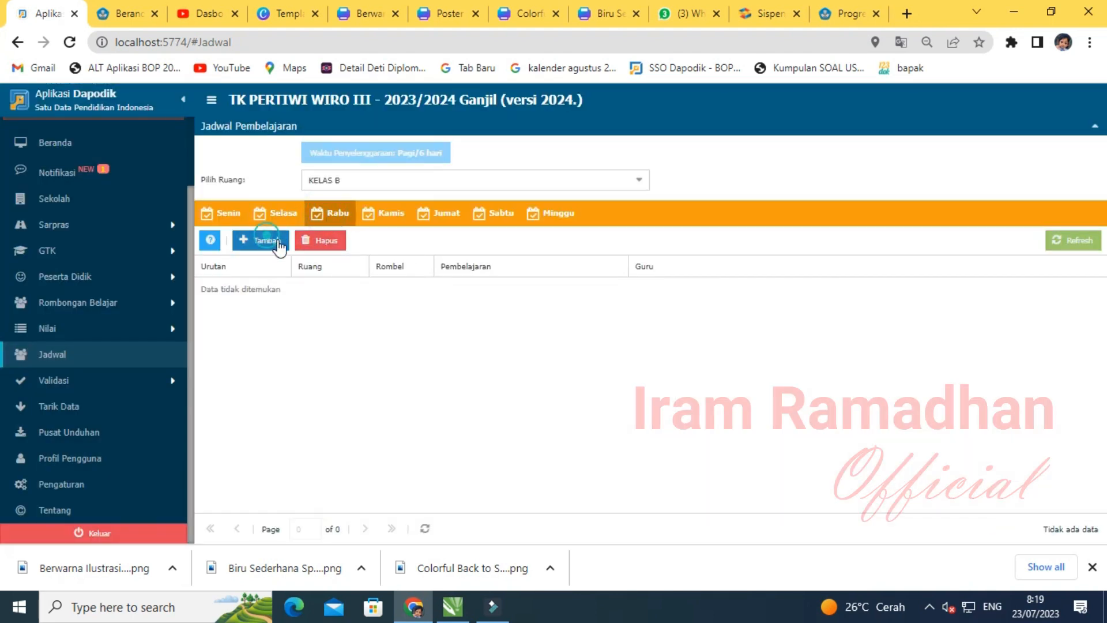
left_click(261, 240)
left_click(709, 285)
left_click(500, 304)
left_click(500, 303)
type("16")
double_click(500, 302)
type("4")
left_click(678, 368)
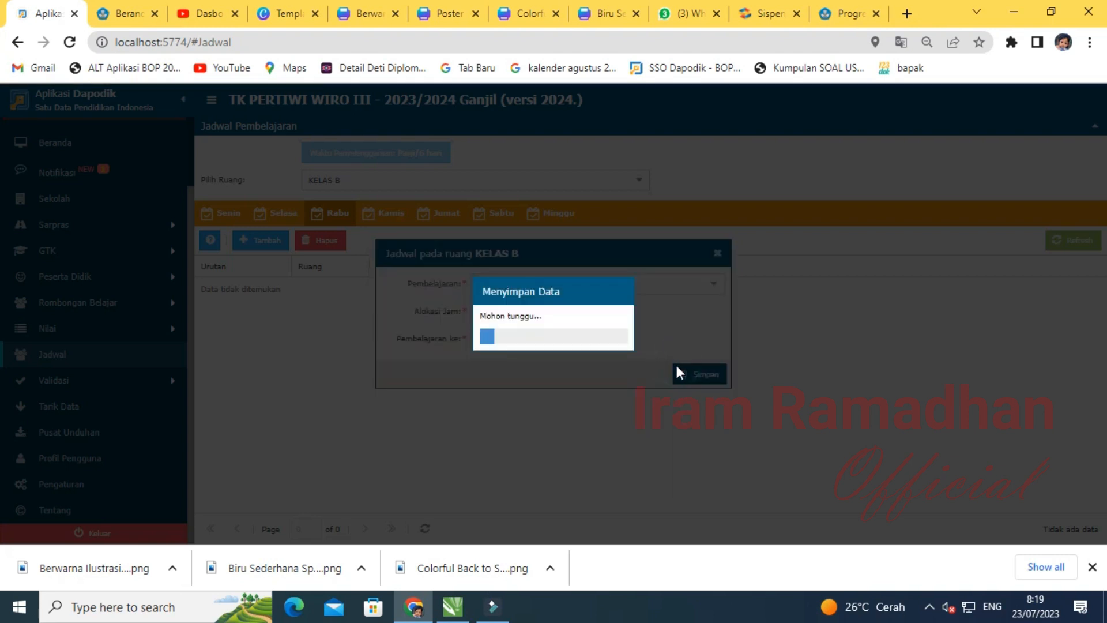
left_click(554, 340)
- Add Guru PAUD lessons with 4 hours to the Kamis and Jumat schedules
left_click(385, 213)
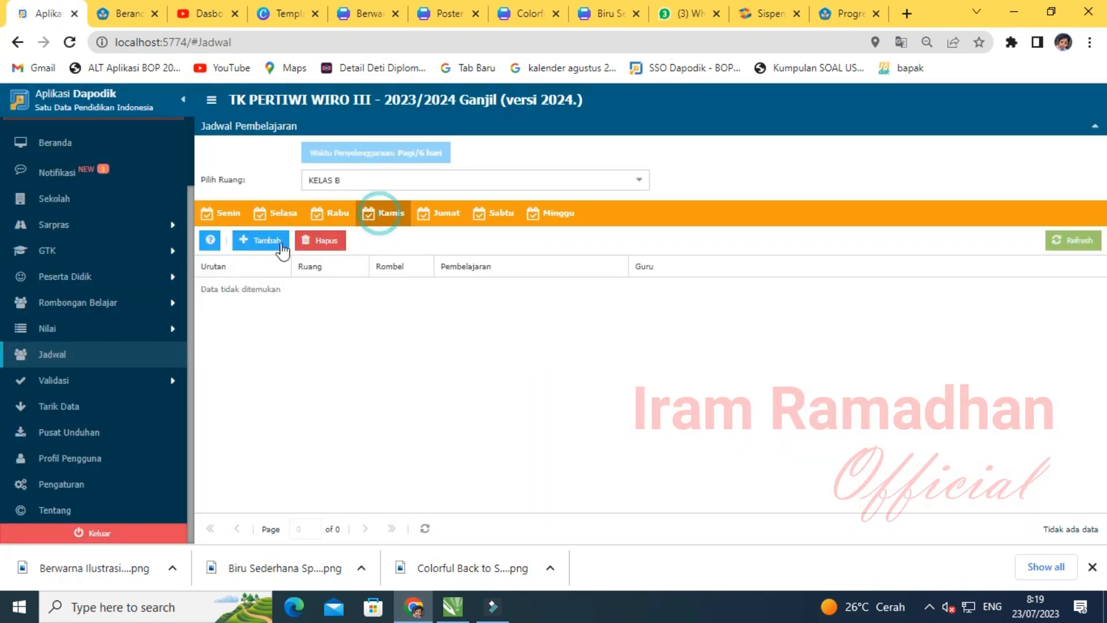
left_click(263, 244)
left_click(713, 285)
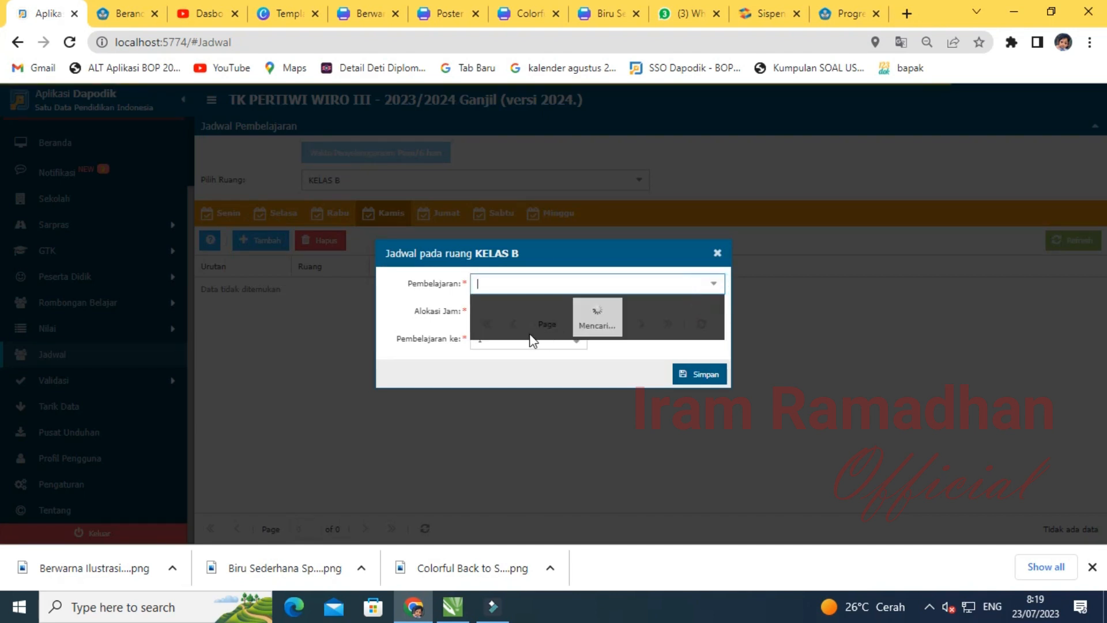
left_click(517, 332)
double_click(504, 311)
type("4")
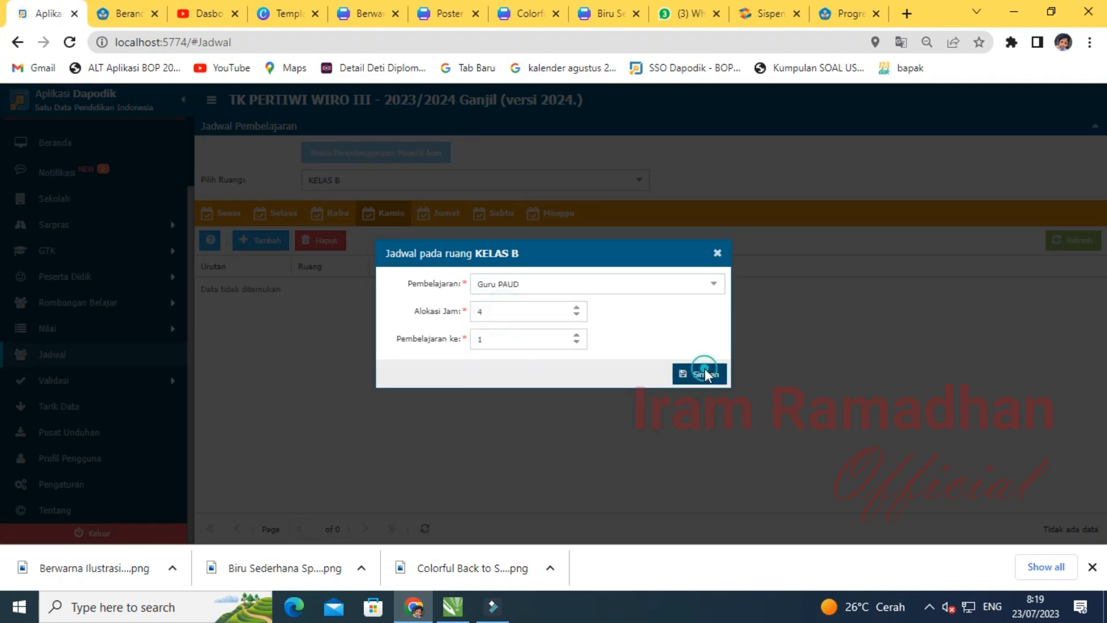
left_click(703, 372)
left_click(548, 340)
left_click(438, 215)
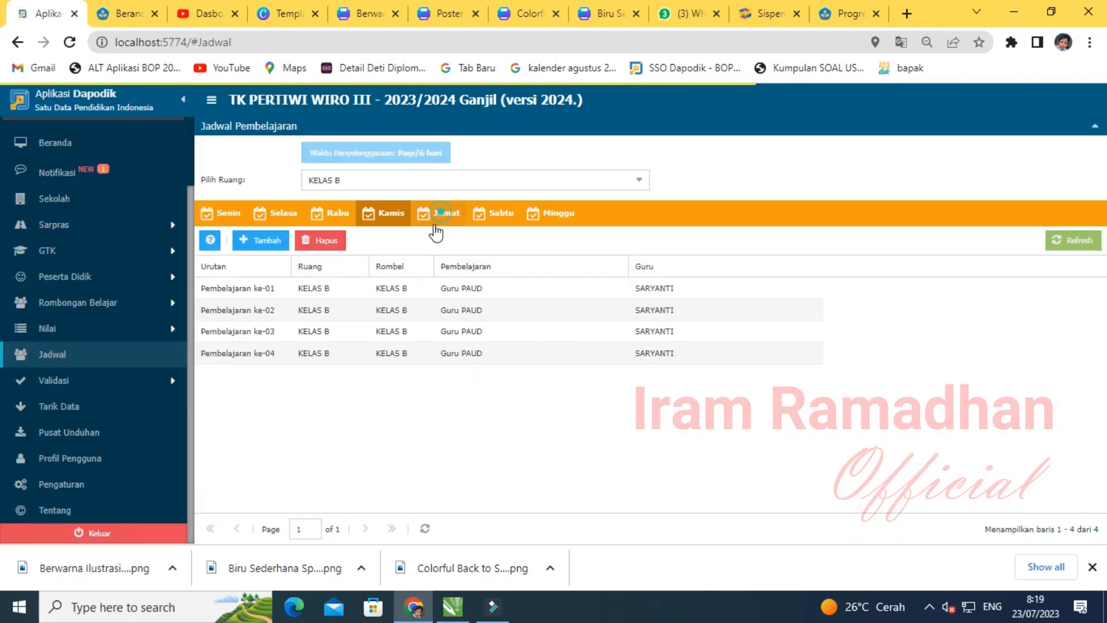
left_click(280, 244)
left_click(713, 284)
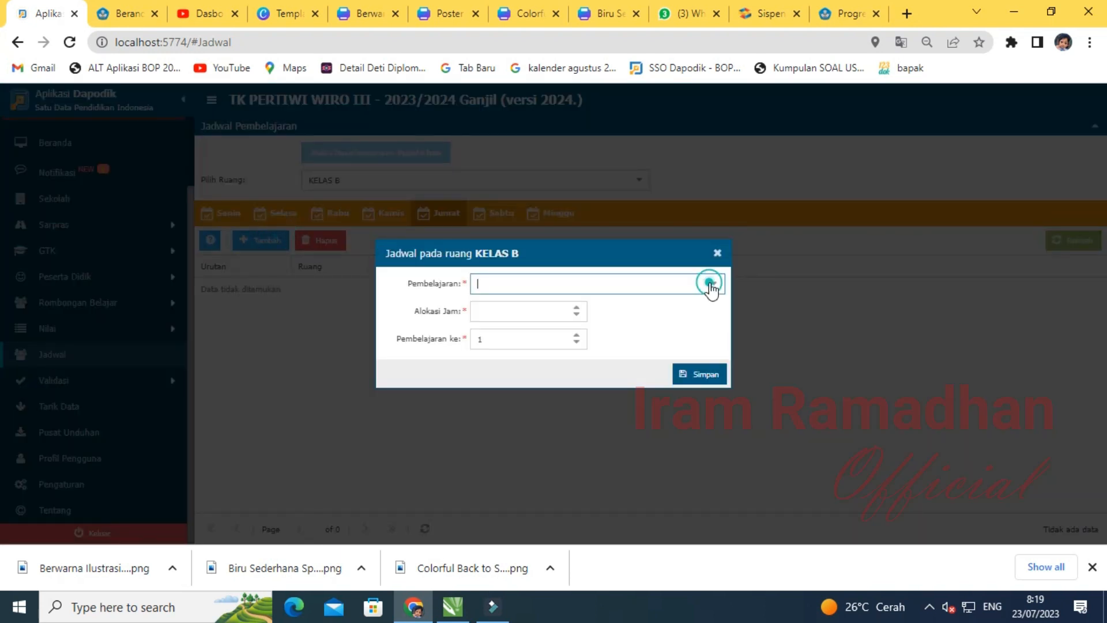
left_click(501, 325)
double_click(485, 304)
type("4")
left_click(694, 373)
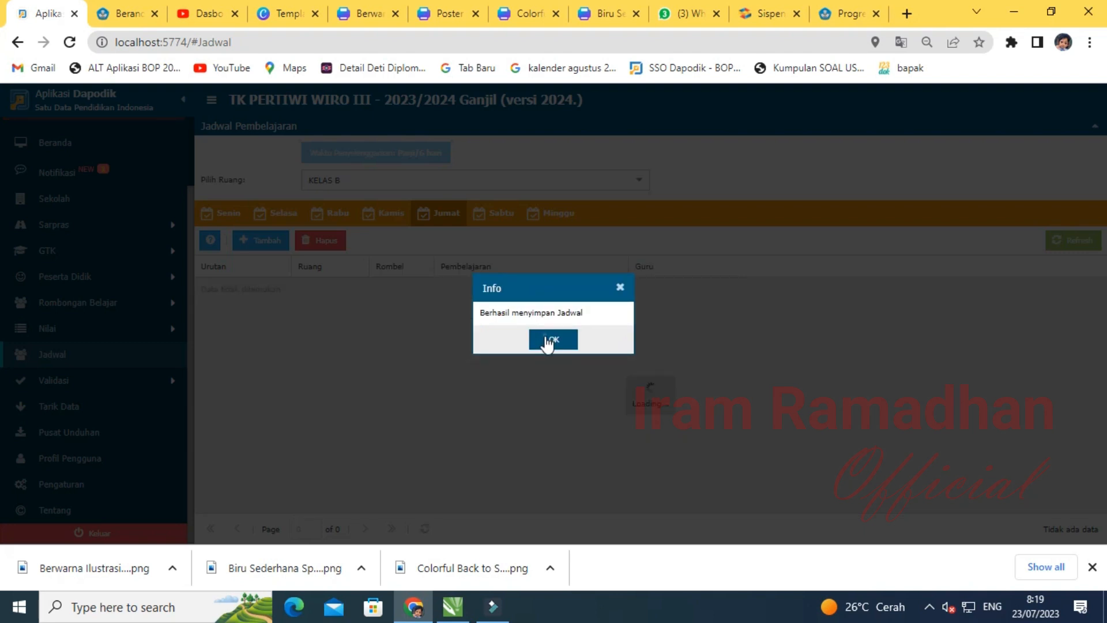
left_click(549, 343)
- Add a Guru PAUD lesson to the Sabtu schedule
left_click(493, 215)
left_click(250, 245)
left_click(713, 284)
left_click(501, 309)
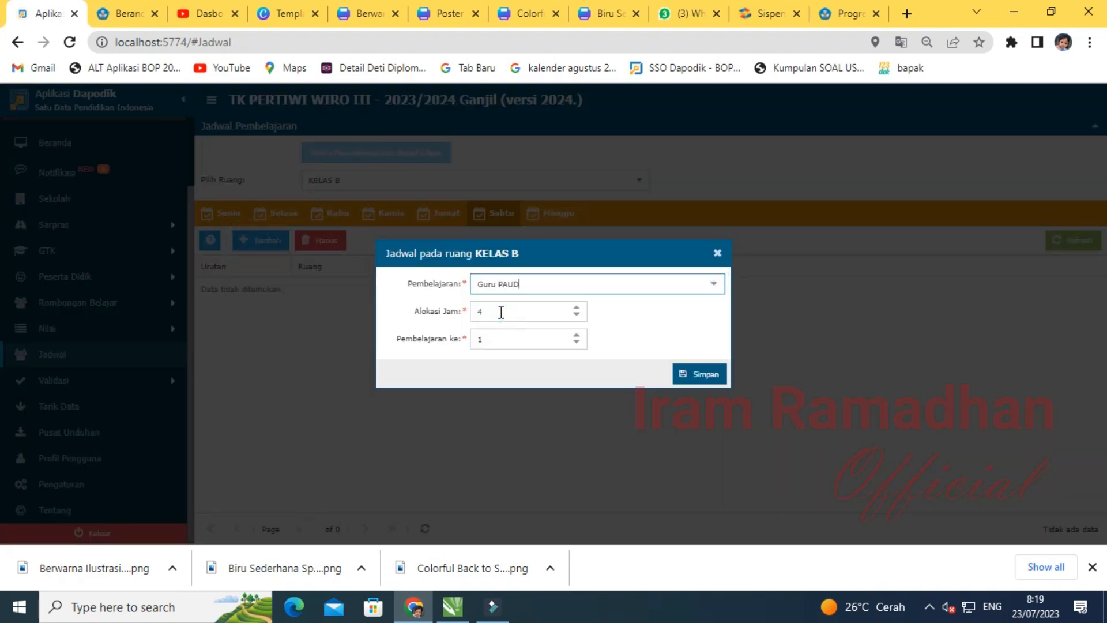
left_click(679, 375)
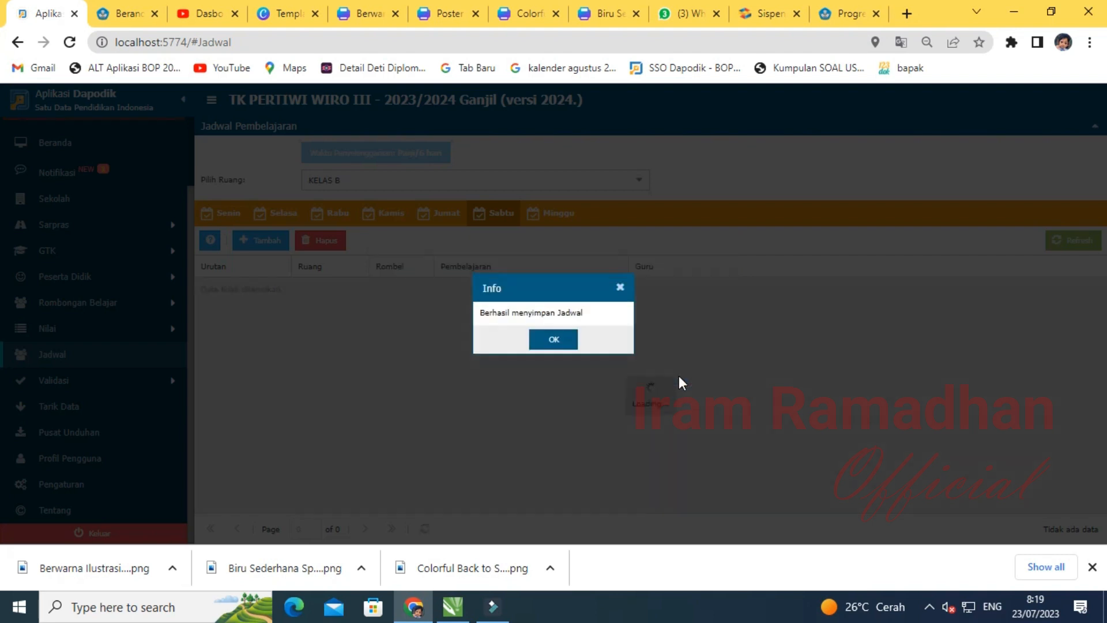
left_click(547, 344)
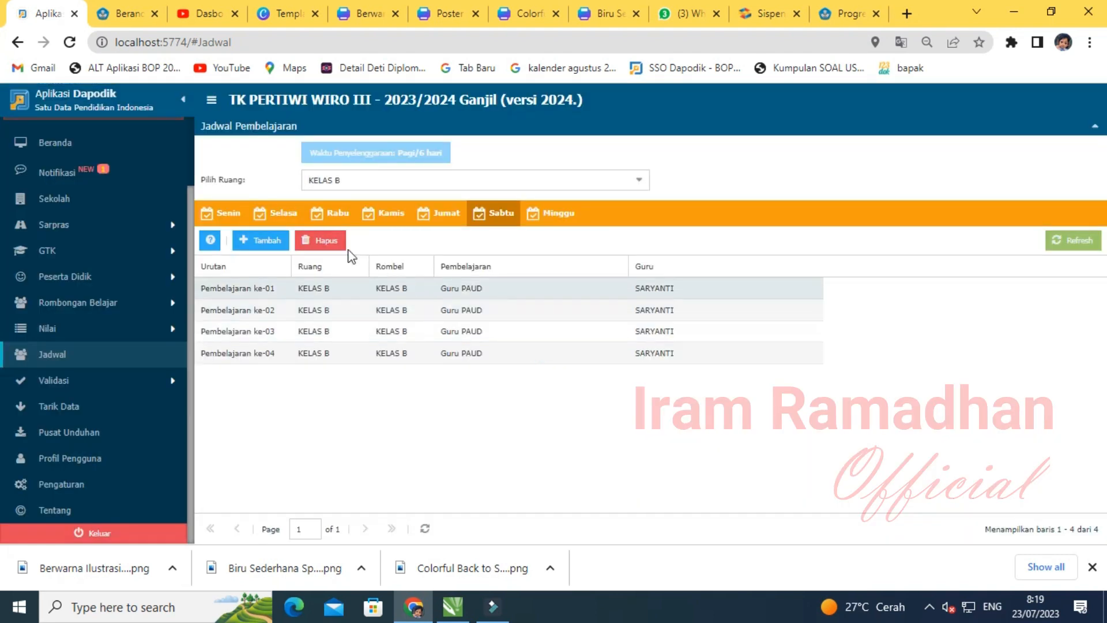
- Add a one-hour Project Penguatan Profil Pelajar Pancasila lesson as Senin's fifth period
left_click(228, 219)
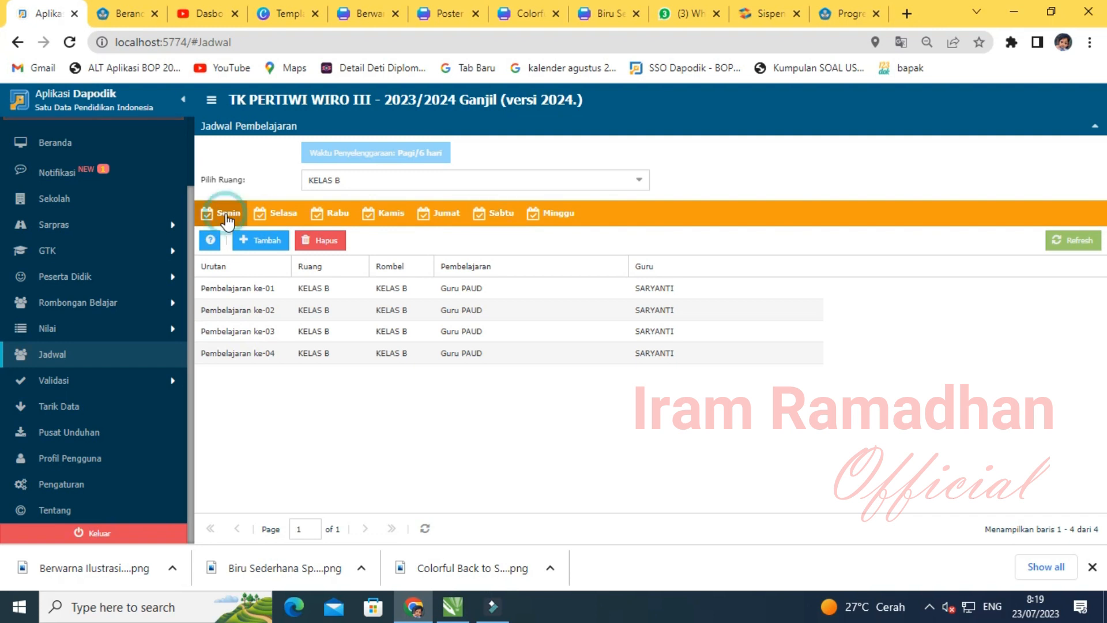
left_click(260, 245)
left_click(712, 283)
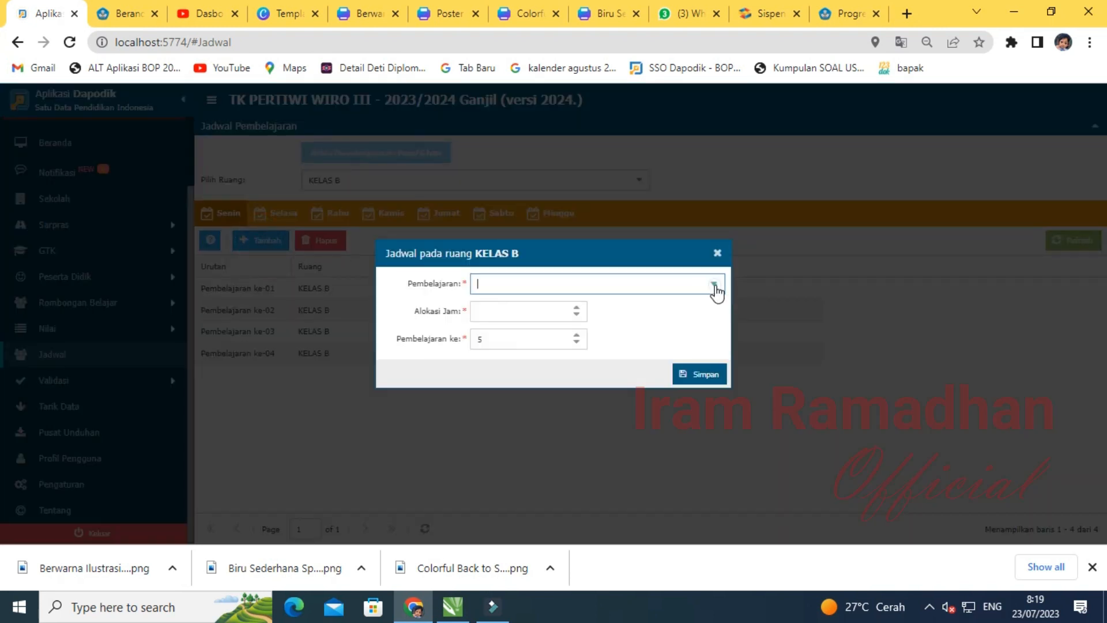
left_click(517, 333)
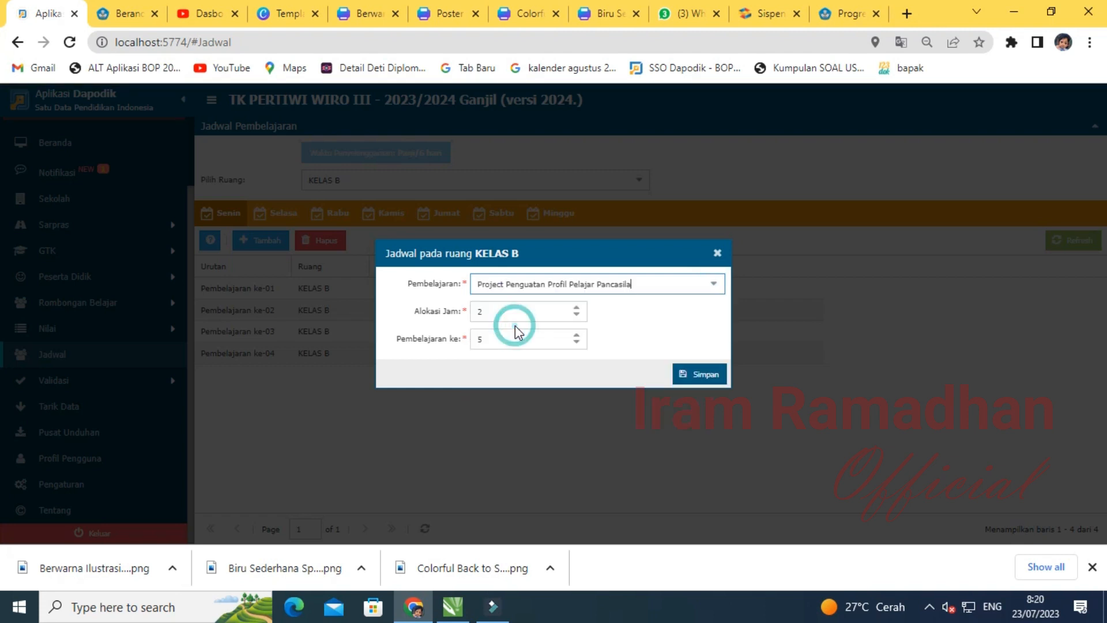
left_click_drag(507, 311, 460, 319)
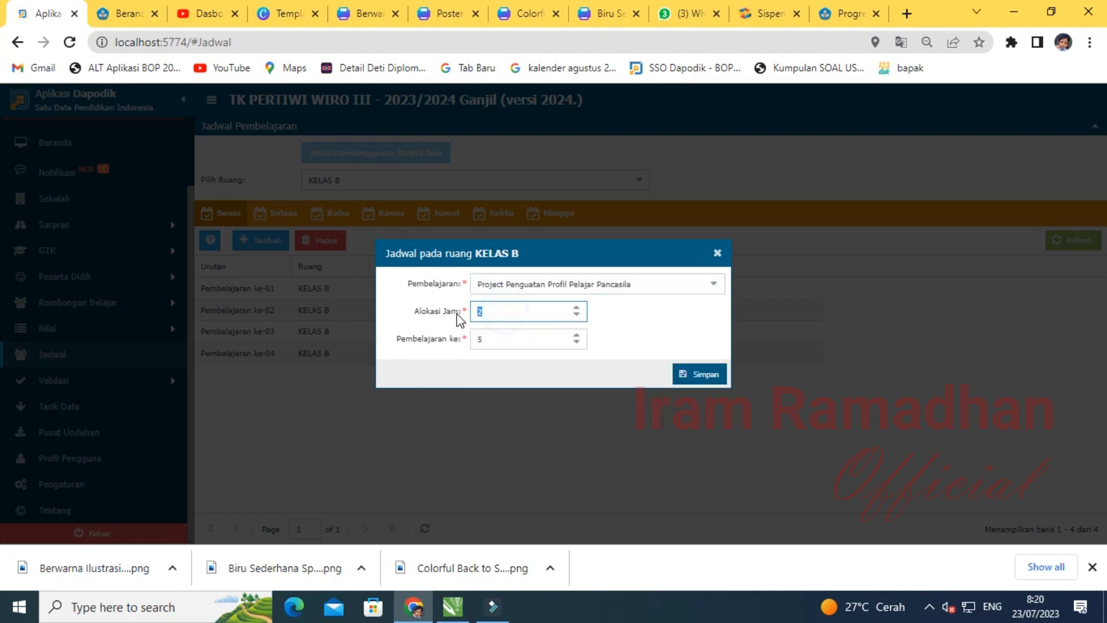
left_click(697, 373)
left_click(553, 339)
- Add the Project Penguatan Profil Pelajar Pancasila lesson as Selasa's fifth period
left_click(273, 214)
left_click(263, 241)
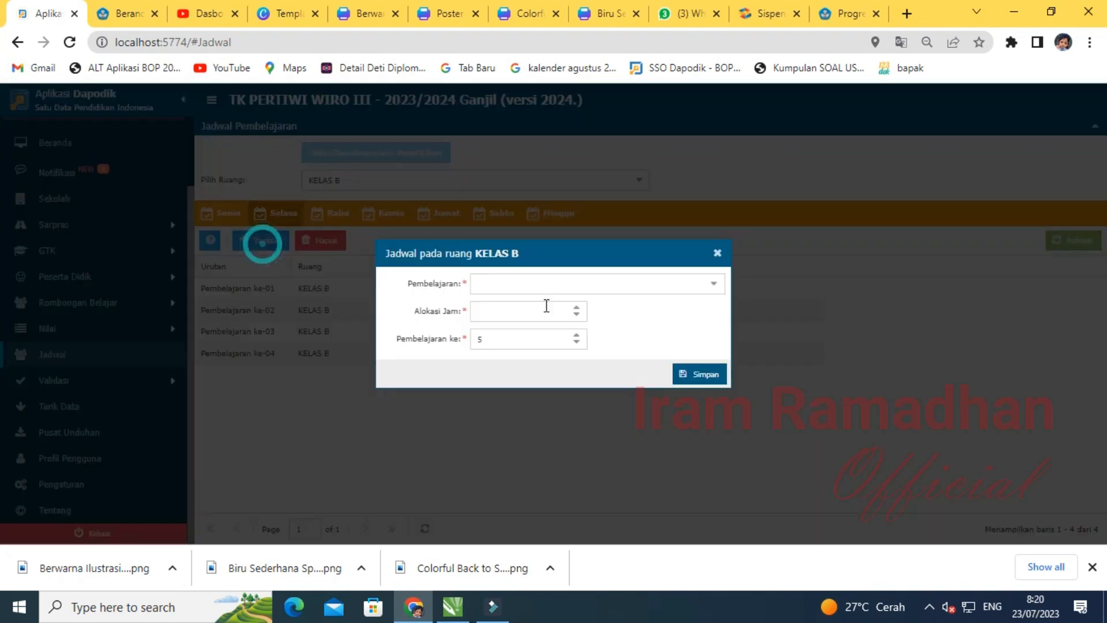
left_click(700, 287)
left_click(710, 284)
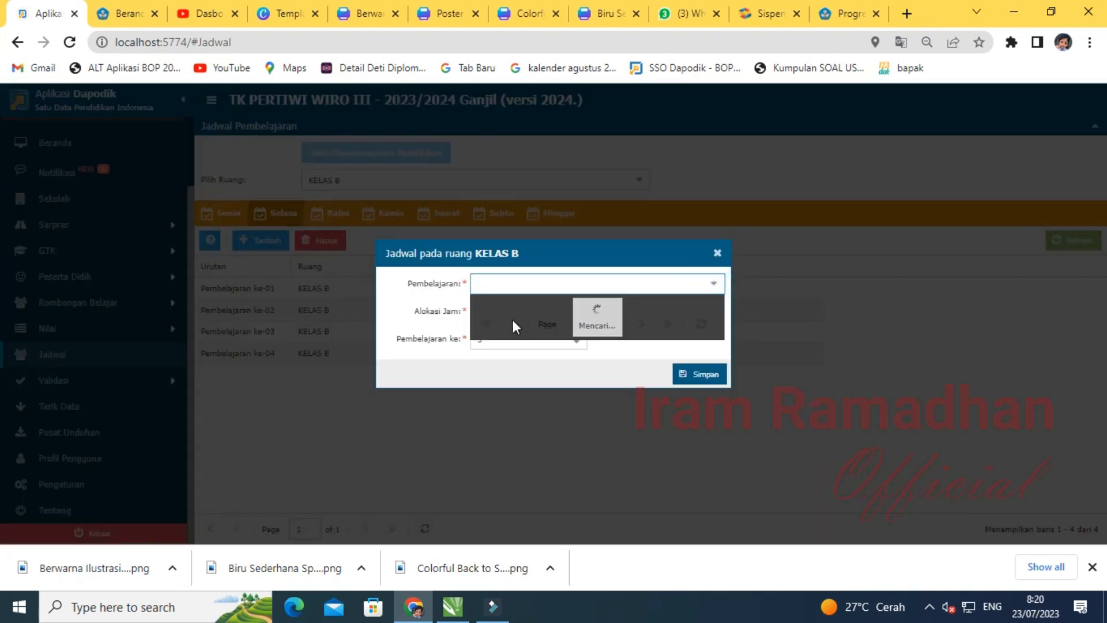
left_click(507, 309)
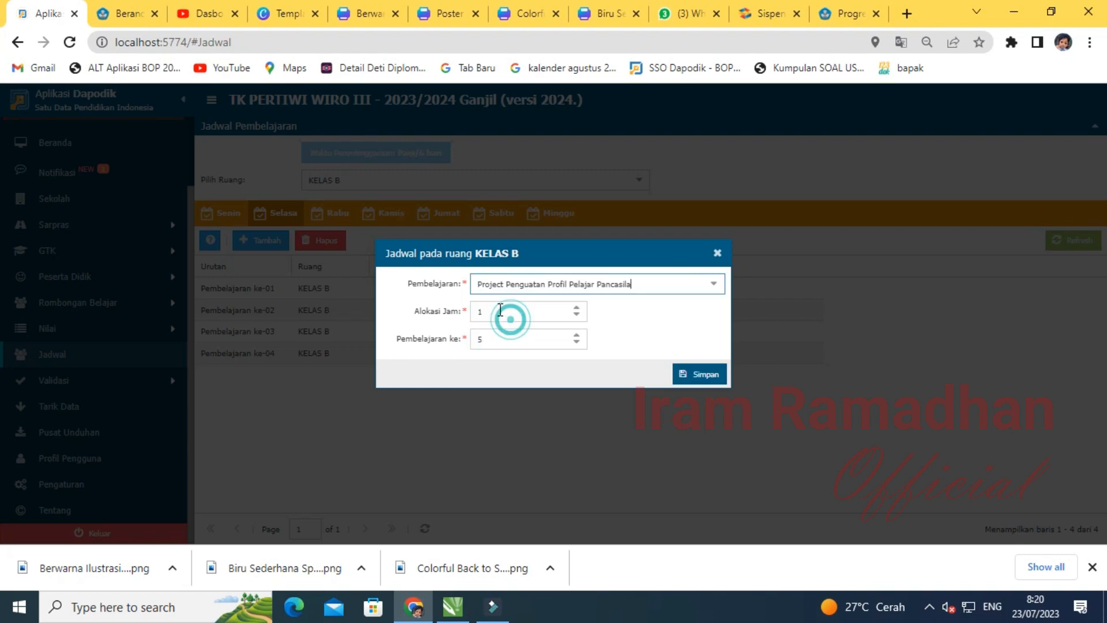
left_click(698, 375)
left_click(552, 338)
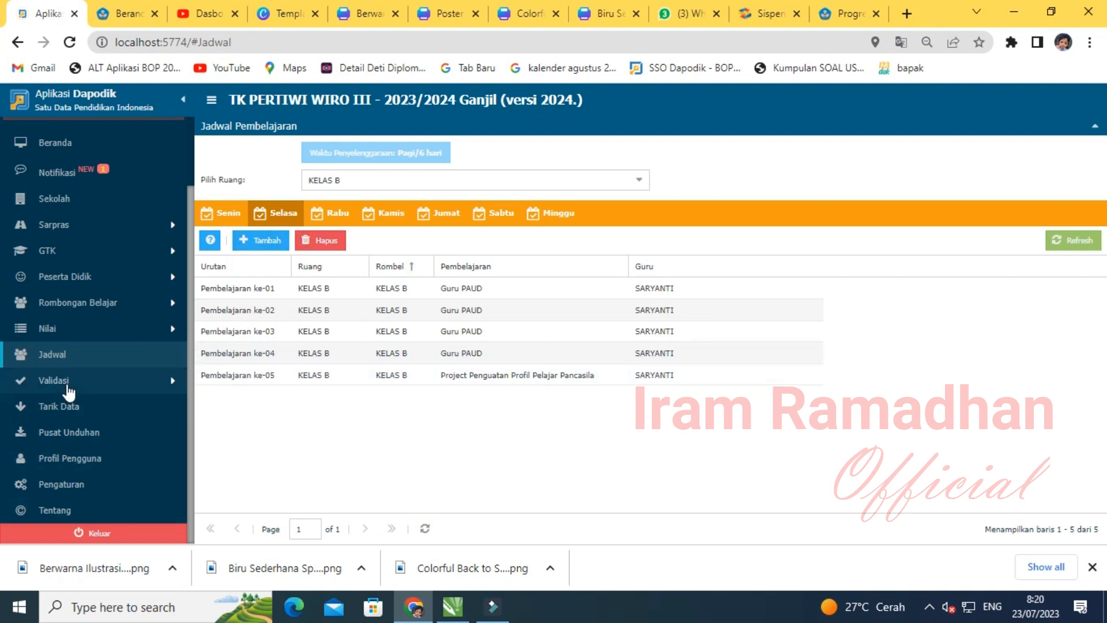
left_click(63, 382)
- Re-run local validation and review the Pembelajaran, Nilai and Referensi results
left_click(91, 409)
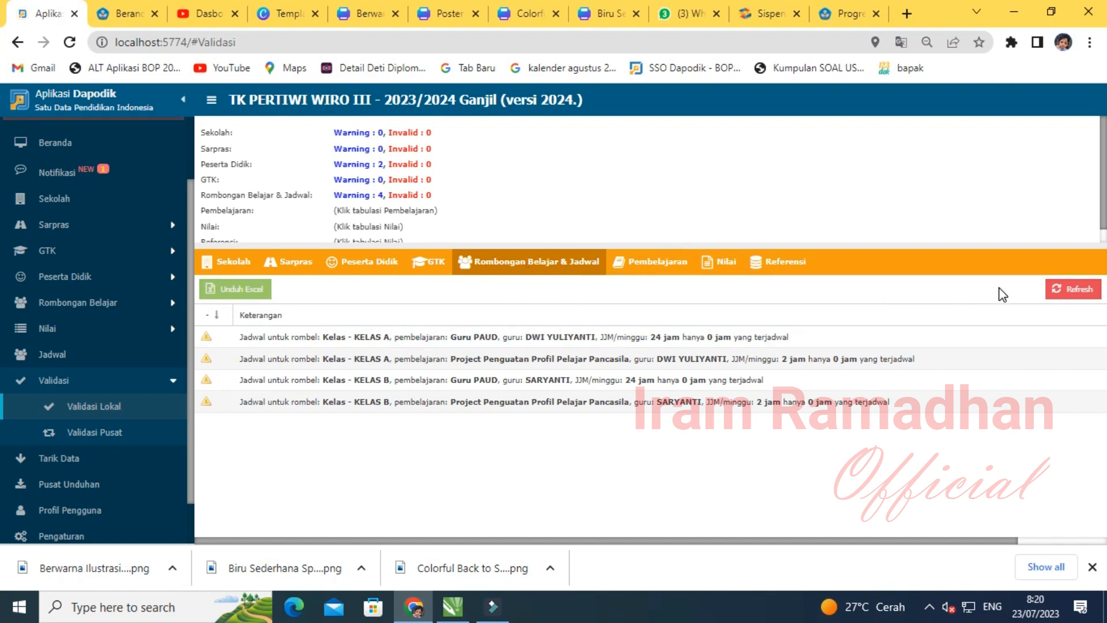
left_click(1053, 290)
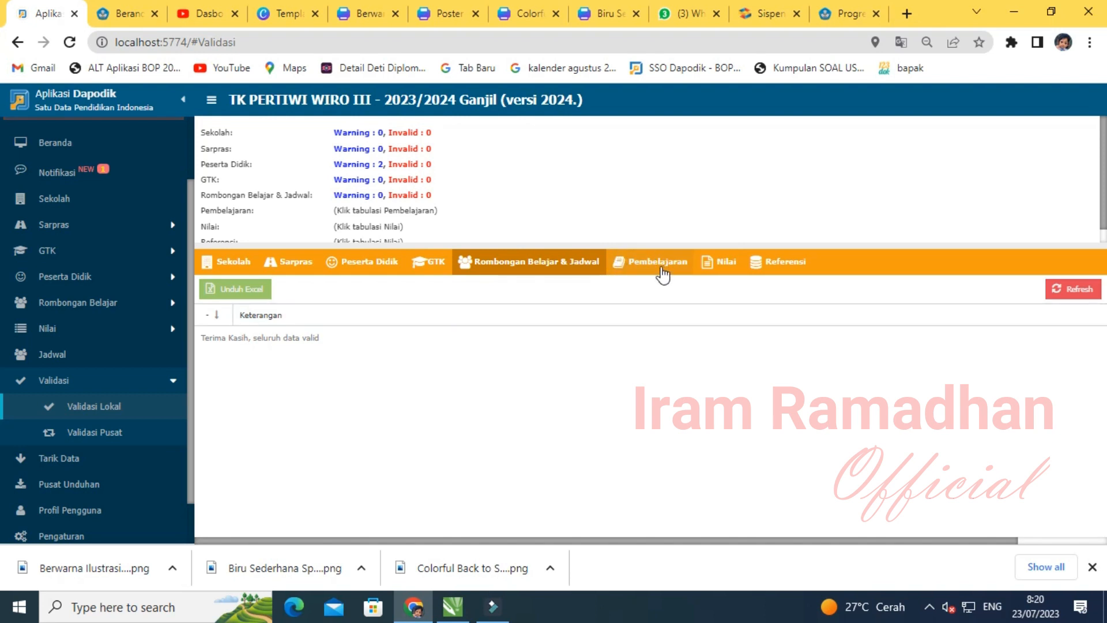
left_click(663, 271)
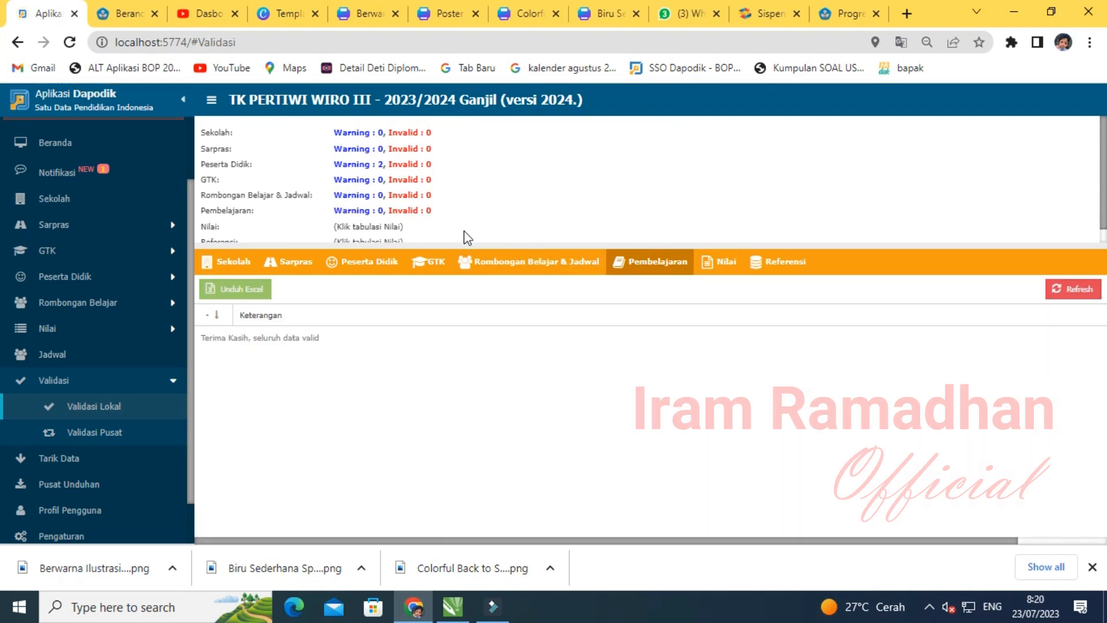
left_click(726, 266)
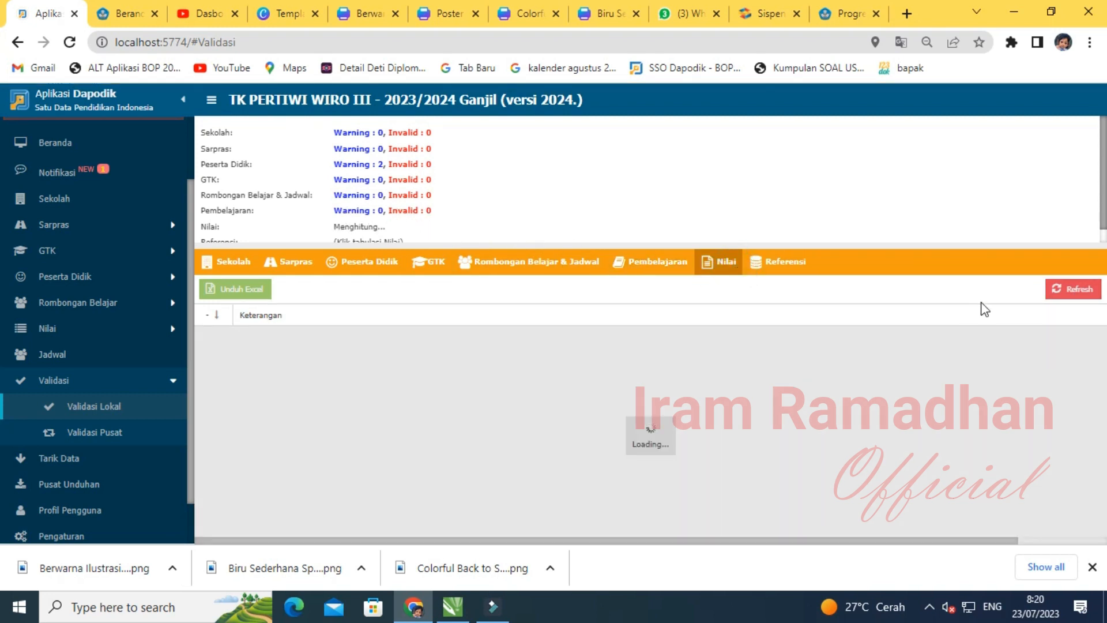
left_click(787, 266)
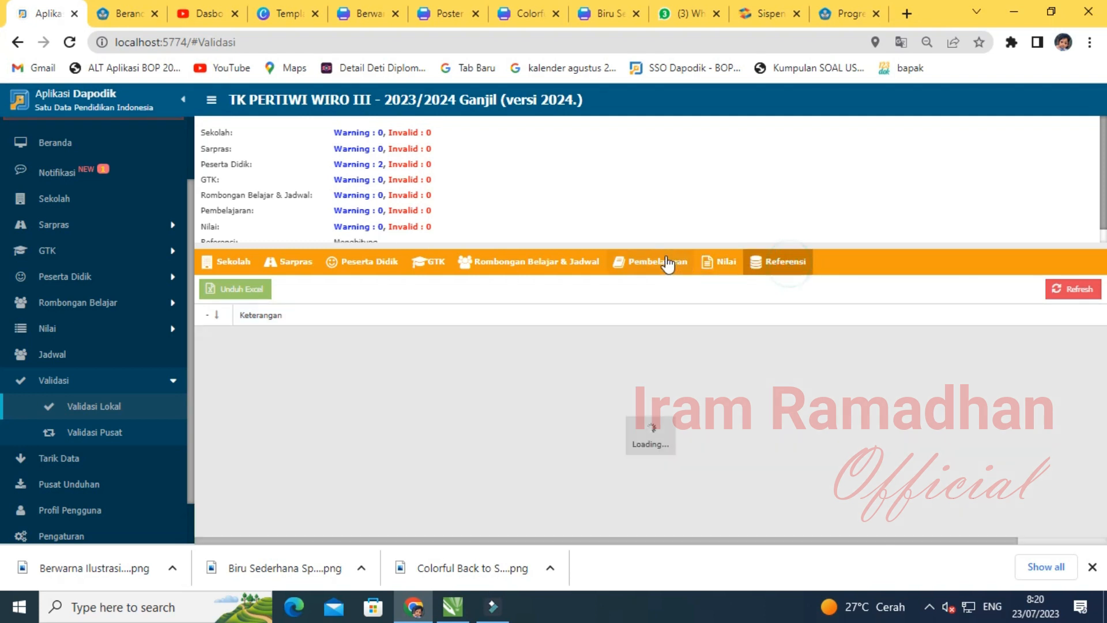
scroll(470, 196, "down", 1)
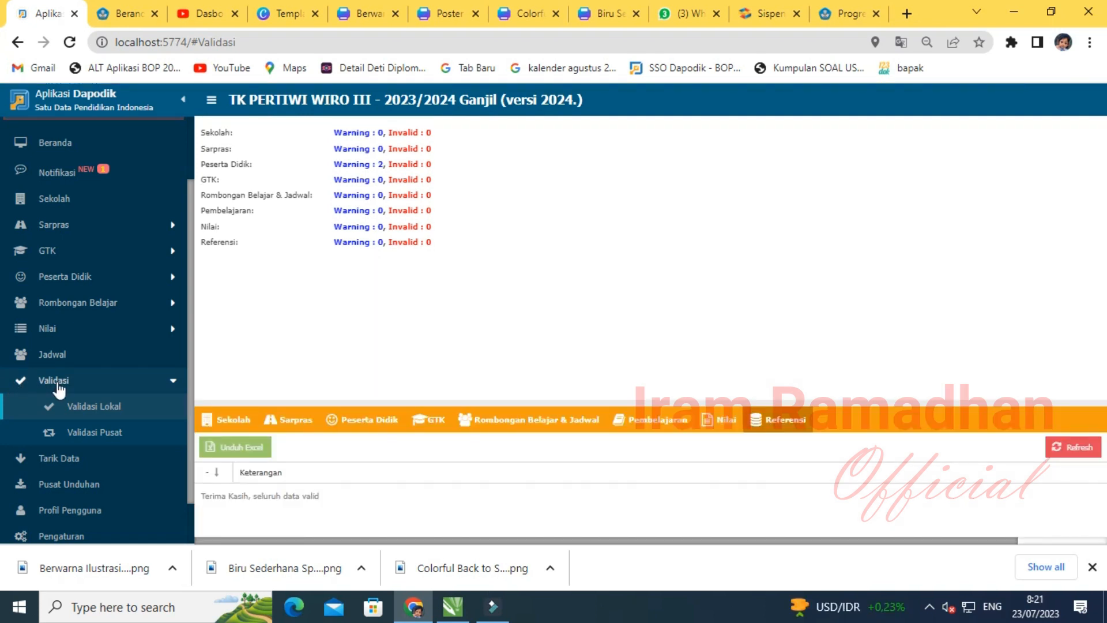
scroll(63, 421, "down", 2)
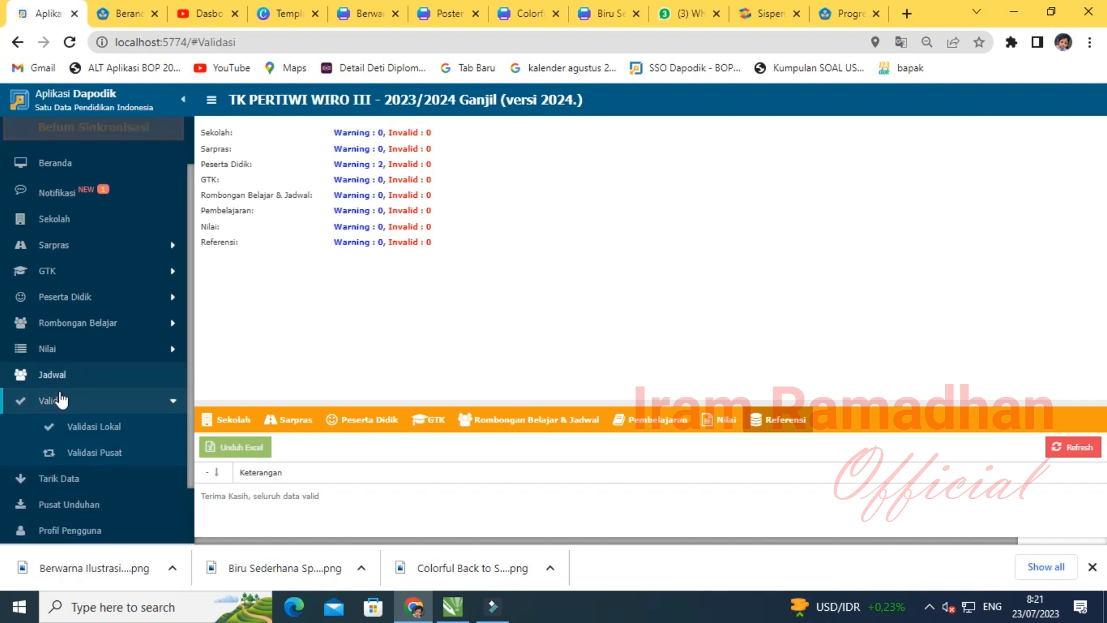
- Collapse the validation section and go to the Pengaturan settings page
left_click(69, 333)
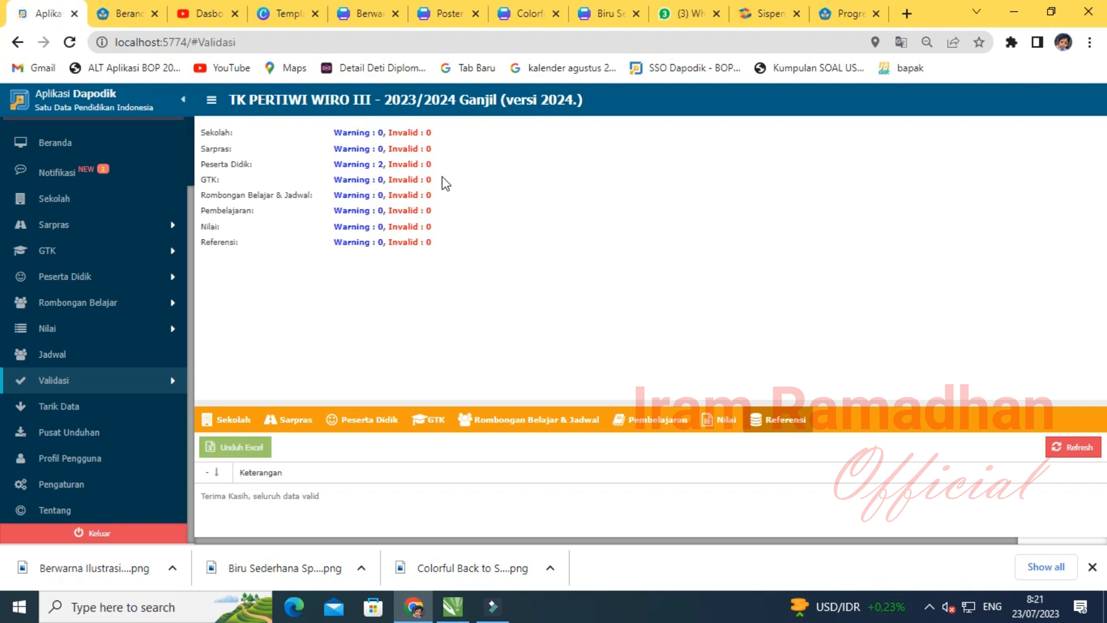
scroll(67, 321, "up", 2)
scroll(111, 276, "down", 2)
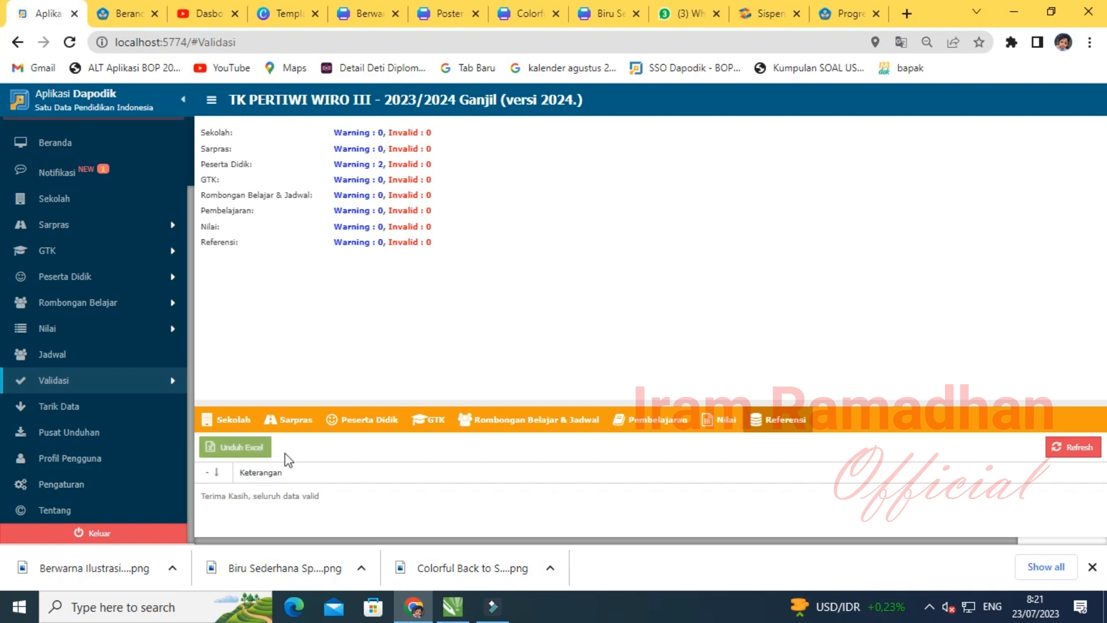
scroll(50, 328, "up", 2)
scroll(46, 308, "down", 2)
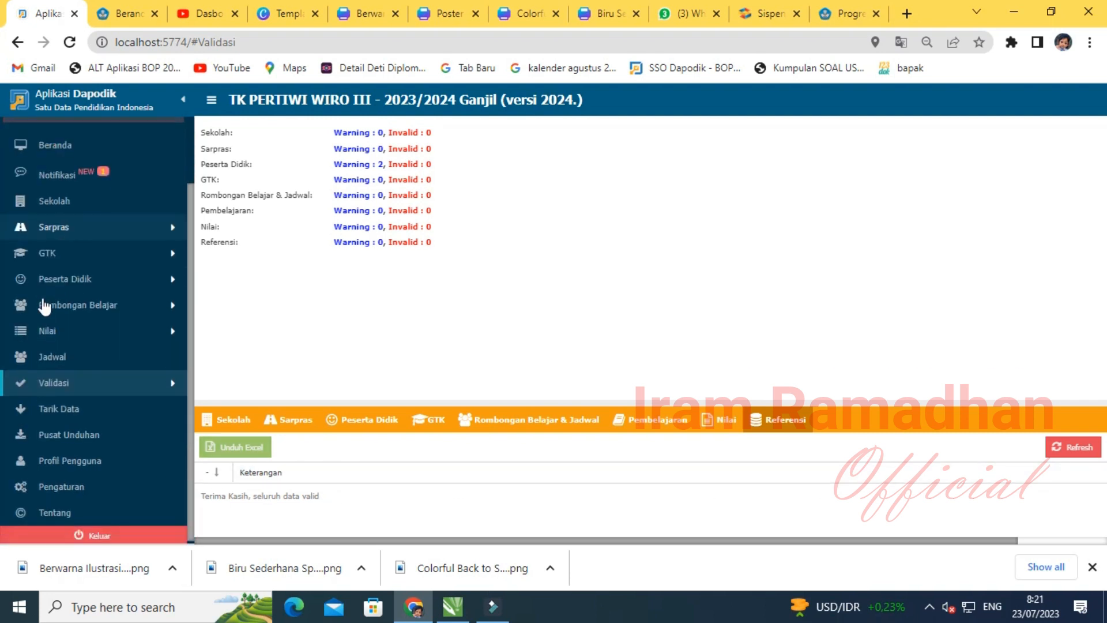
scroll(82, 349, "up", 2)
scroll(82, 354, "down", 2)
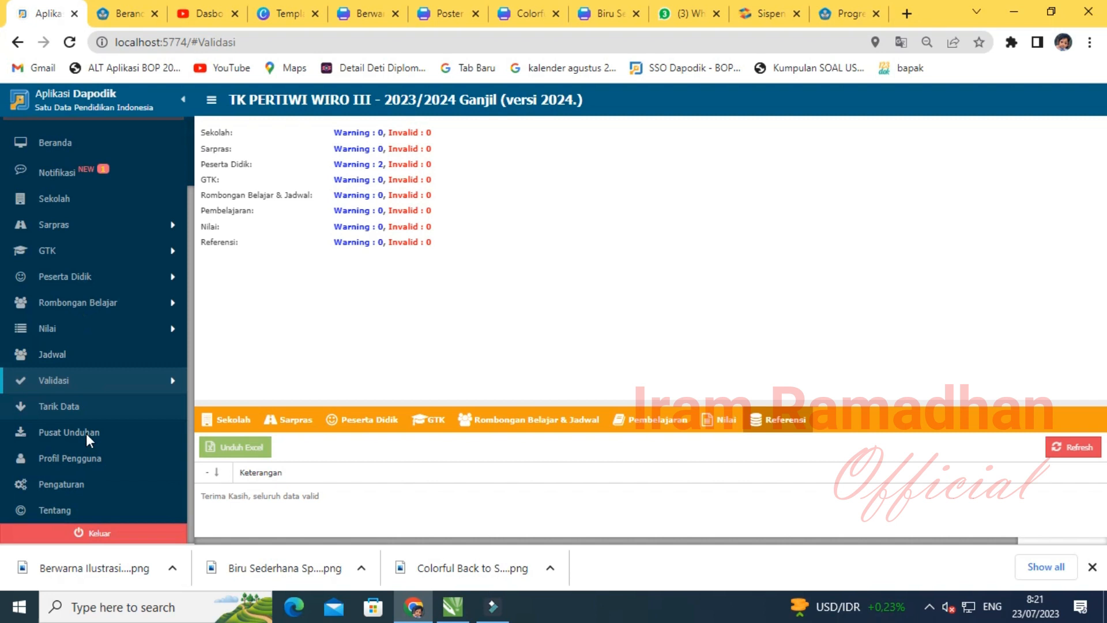
left_click(62, 485)
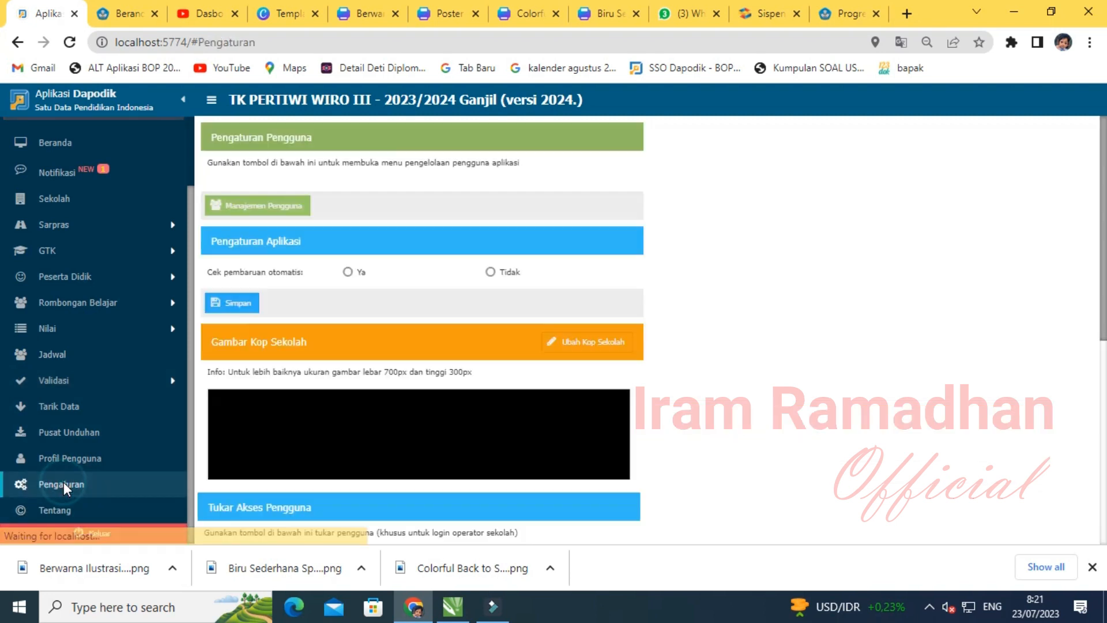
- Zoom out and switch user access to the chosen GTK account via the school registration code
key("ctrl+minus")
key("ctrl+minus")
key("ctrl+minus")
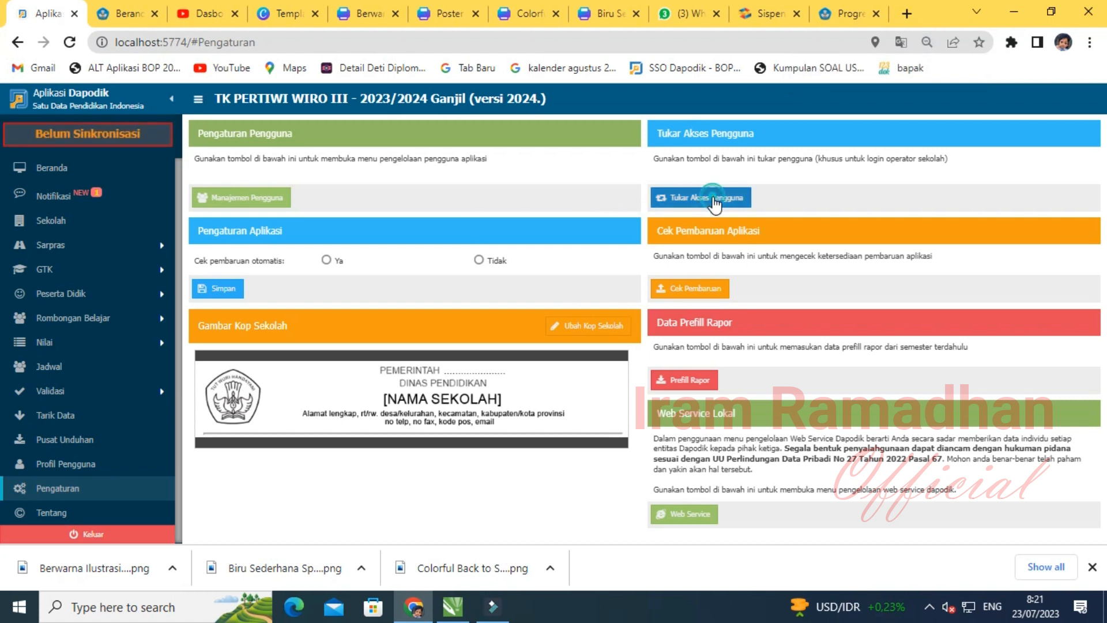
left_click(715, 199)
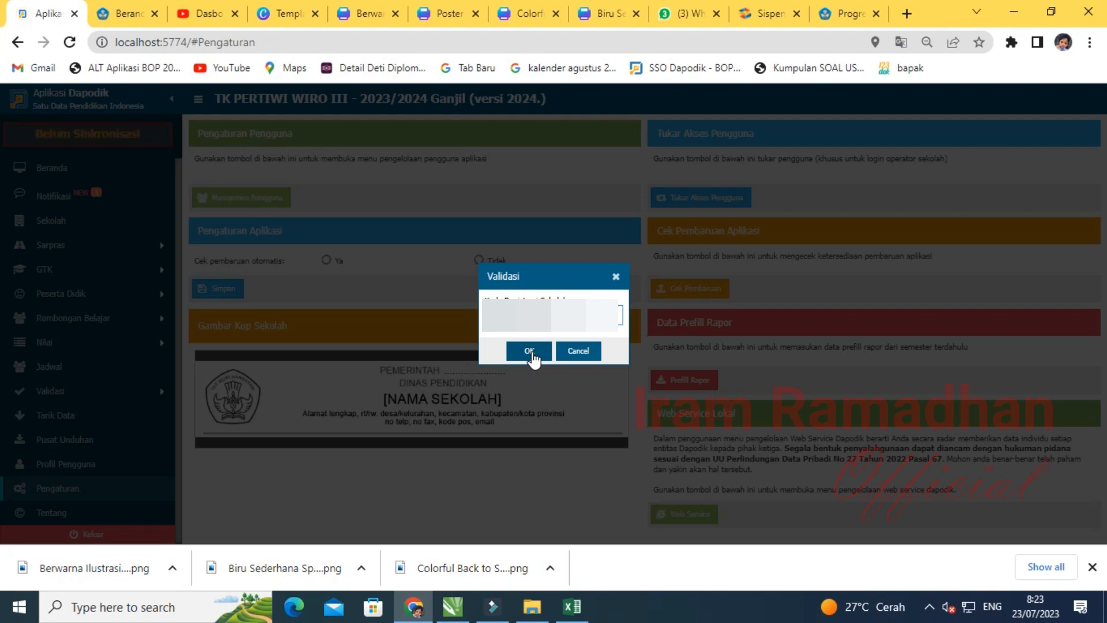
left_click(529, 352)
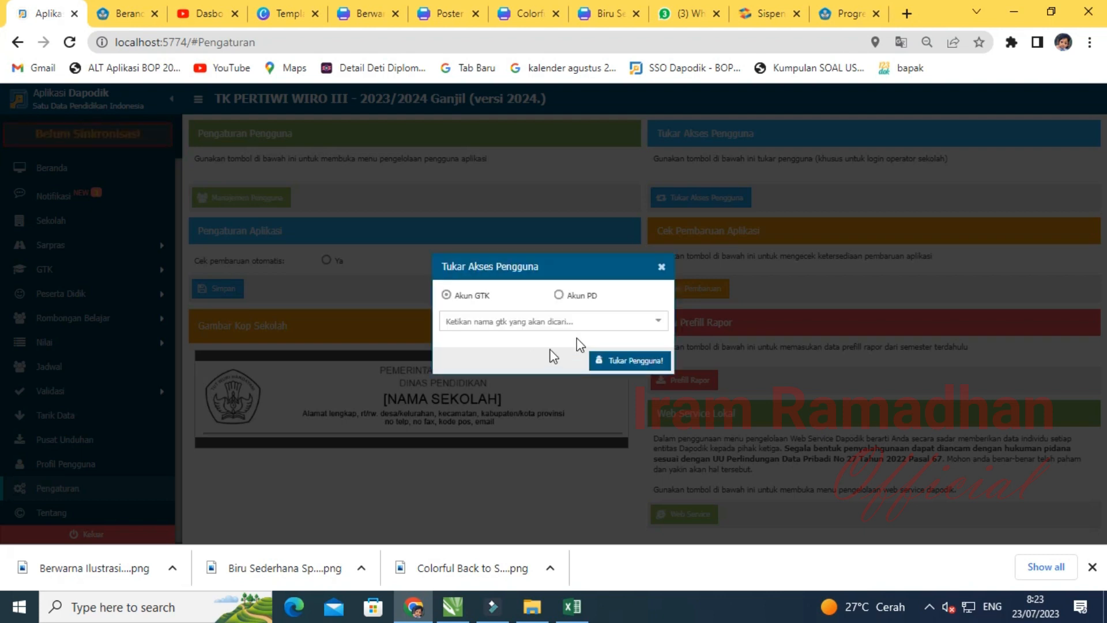
left_click(656, 322)
left_click(492, 358)
left_click(631, 363)
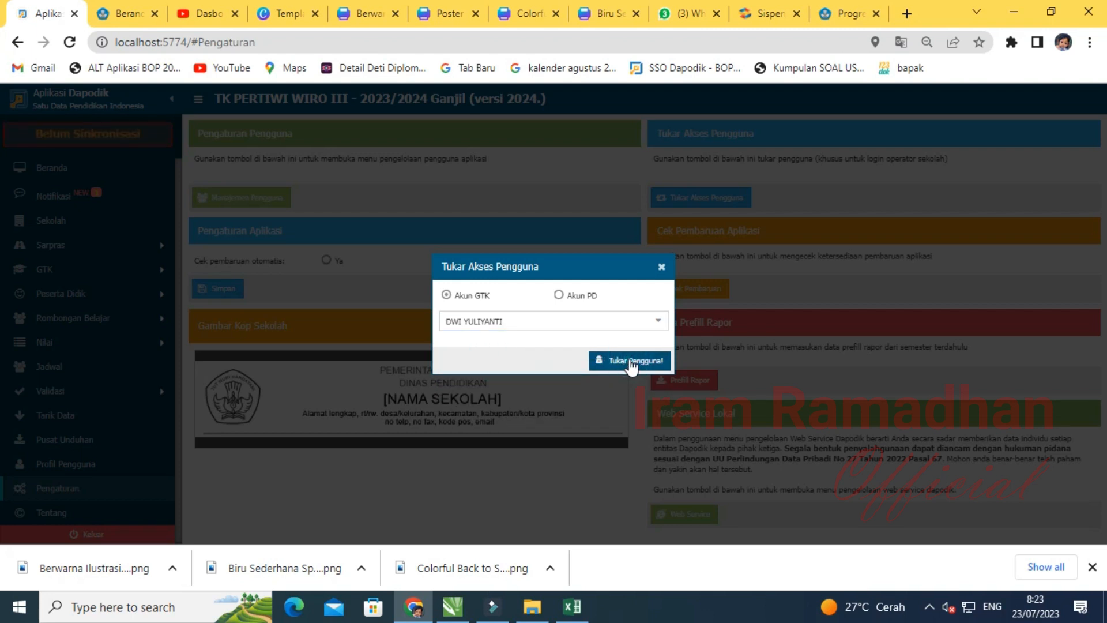
left_click(562, 343)
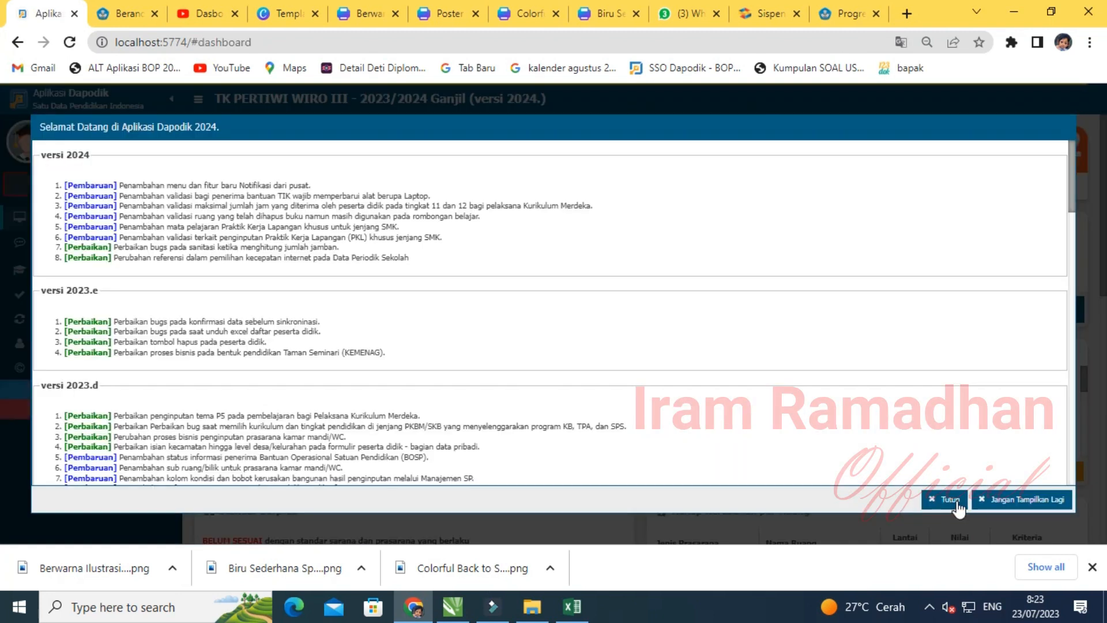
- Close the version notes and go to Validasi Lokal
left_click(955, 500)
left_click(83, 297)
left_click(87, 311)
left_click(84, 295)
left_click(95, 321)
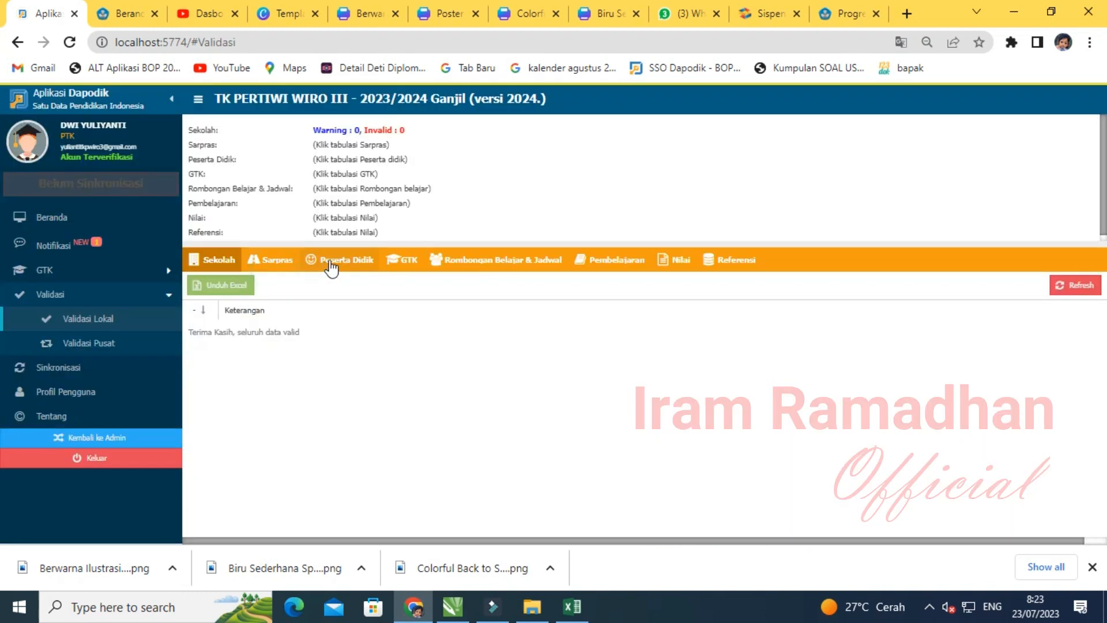
- Validate Peserta Didik, GTK, Rombel & Jadwal, Pembelajaran, Nilai, Referensi and Sarpras, then start Sinkronisasi
left_click(336, 261)
left_click(397, 261)
left_click(448, 268)
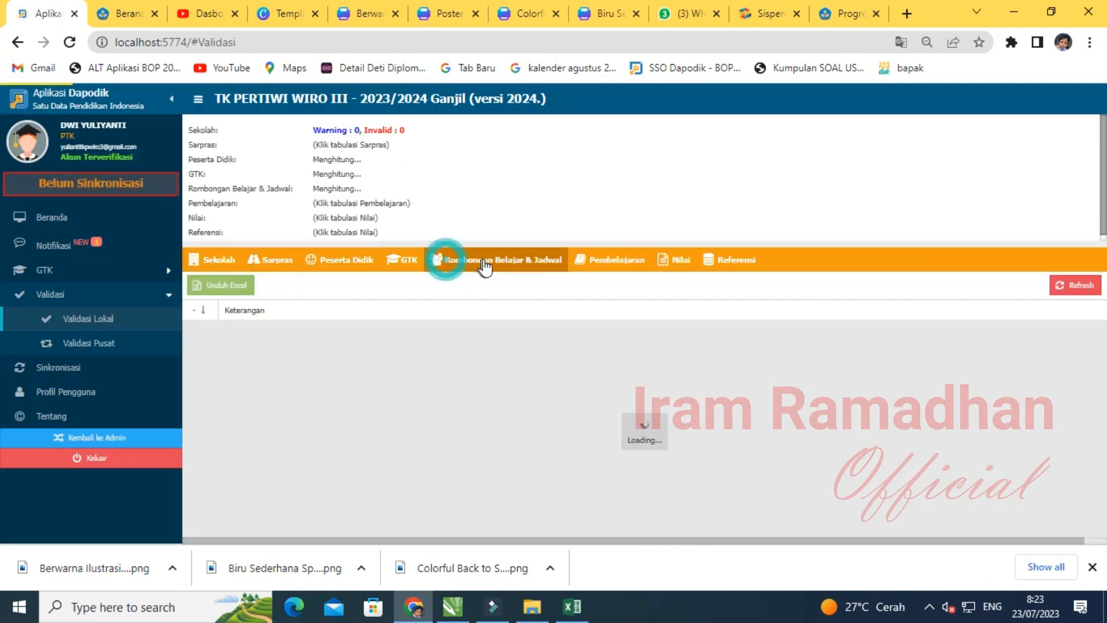
left_click(599, 258)
left_click(680, 267)
left_click(735, 264)
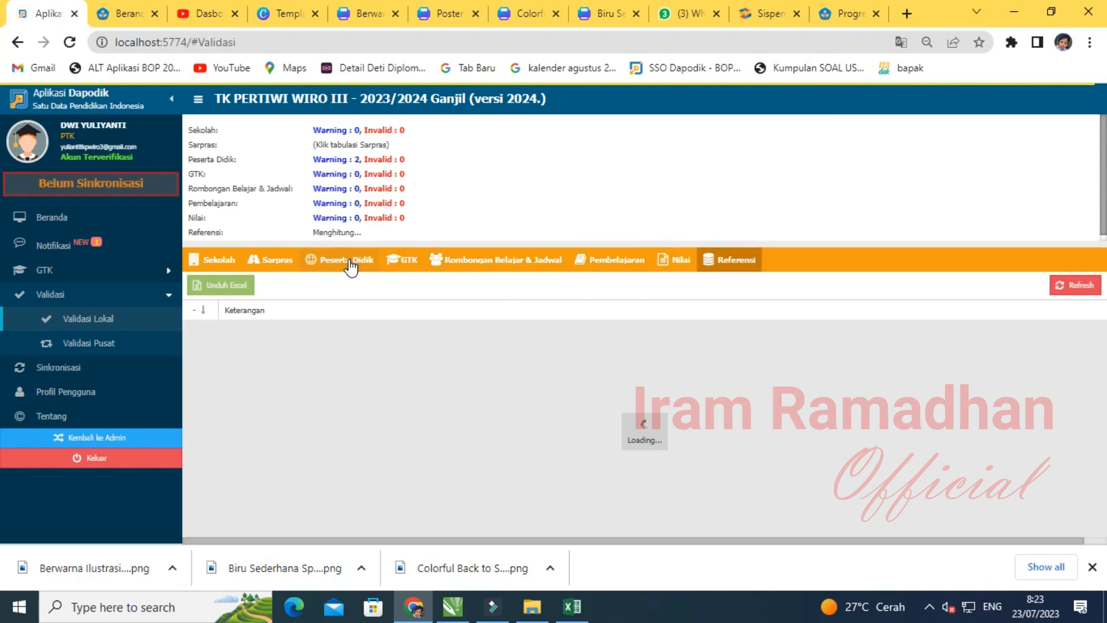
left_click(270, 259)
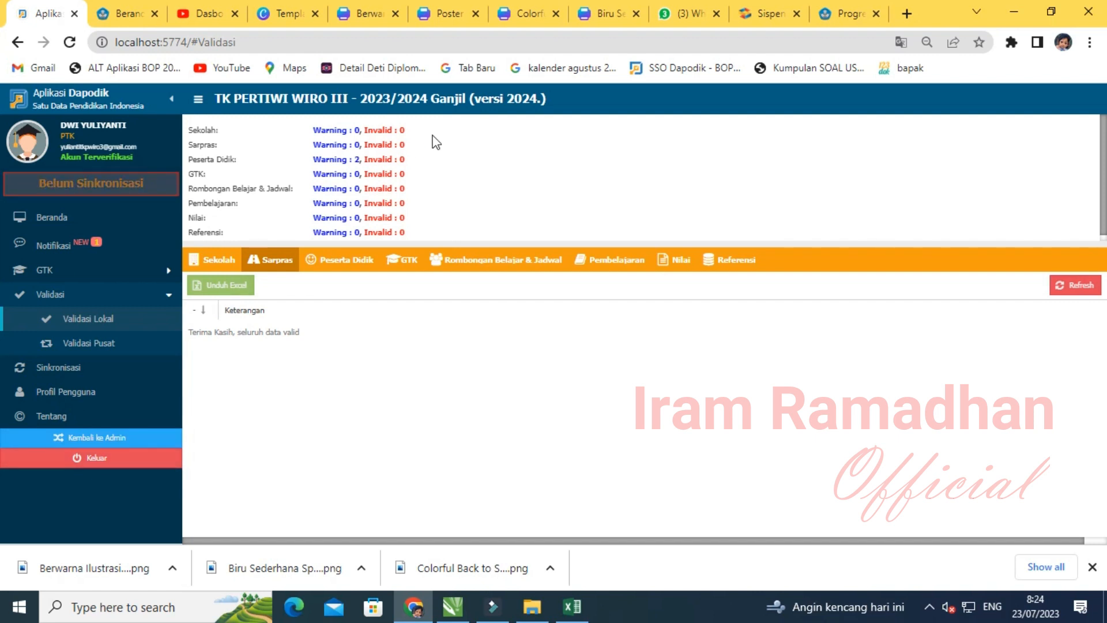
left_click(69, 369)
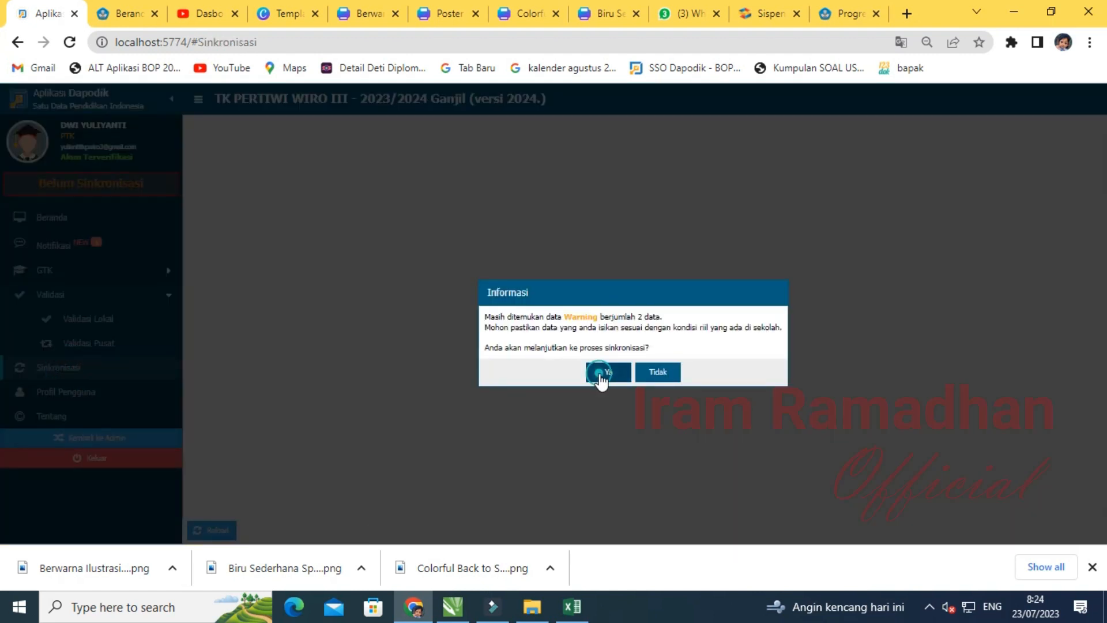
- Proceed despite the 2 warnings and confirm the teacher, staff and GTK counts and curriculum
left_click(600, 373)
left_click(784, 480)
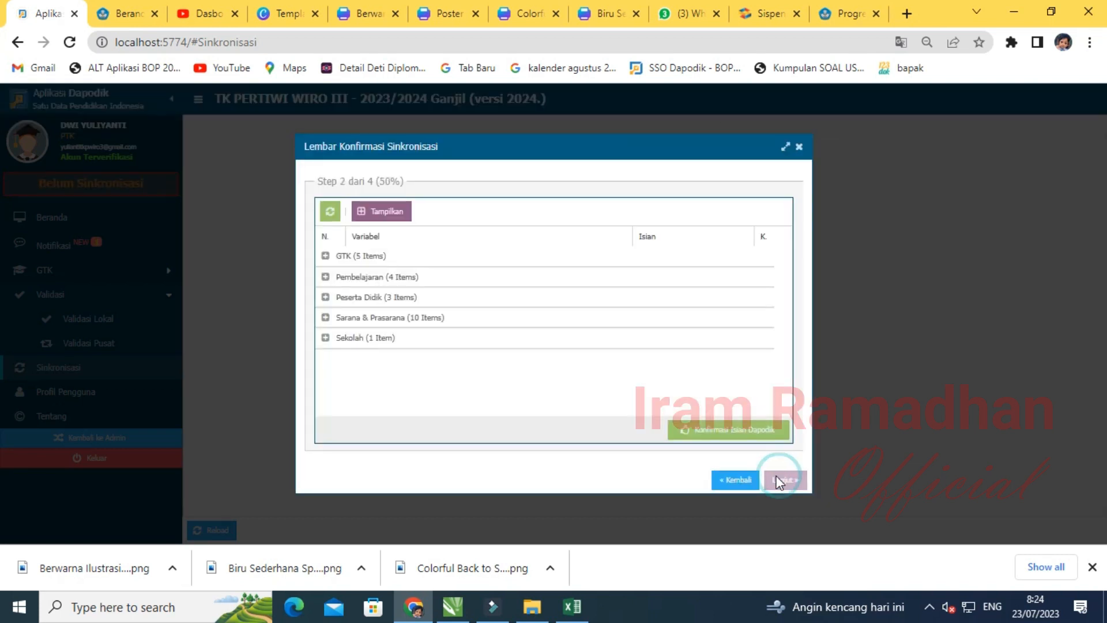
left_click(389, 220)
left_click(758, 276)
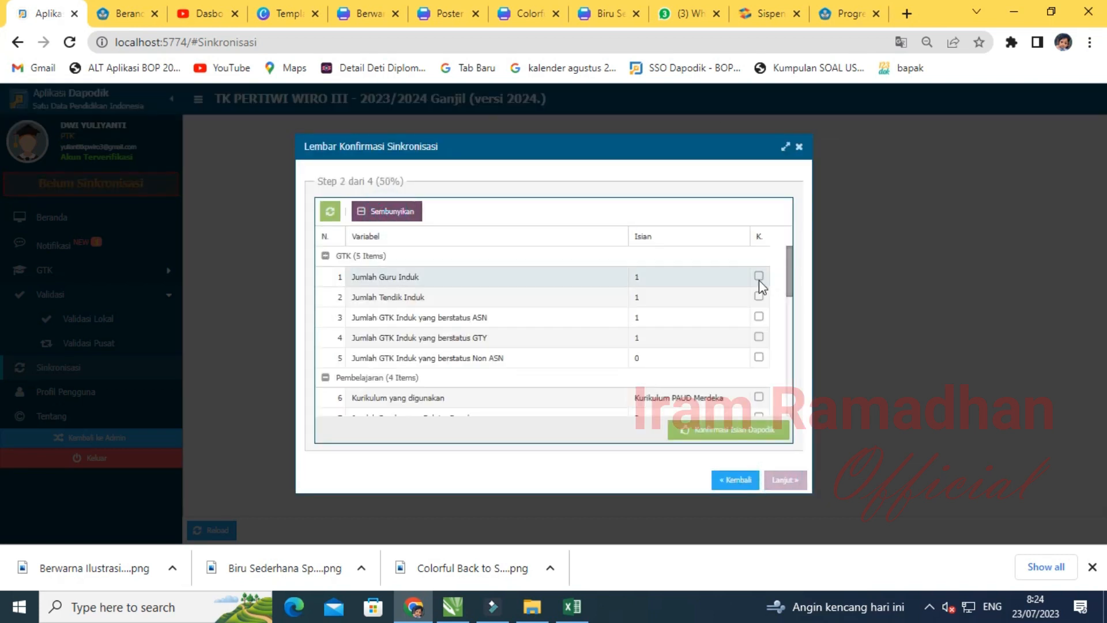
left_click(758, 296)
left_click(758, 317)
left_click(759, 336)
left_click(758, 357)
left_click(759, 397)
- Confirm the class group, student, classroom, lab, library, computer and Sumber Listrik values
scroll(759, 375, "down", 1)
left_click(759, 337)
left_click(759, 357)
left_click(759, 377)
left_click(757, 408)
scroll(756, 408, "down", 1)
left_click(759, 344)
left_click(759, 365)
left_click(759, 404)
scroll(760, 405, "down", 2)
scroll(764, 407, "down", 1)
scroll(763, 279, "up", 3)
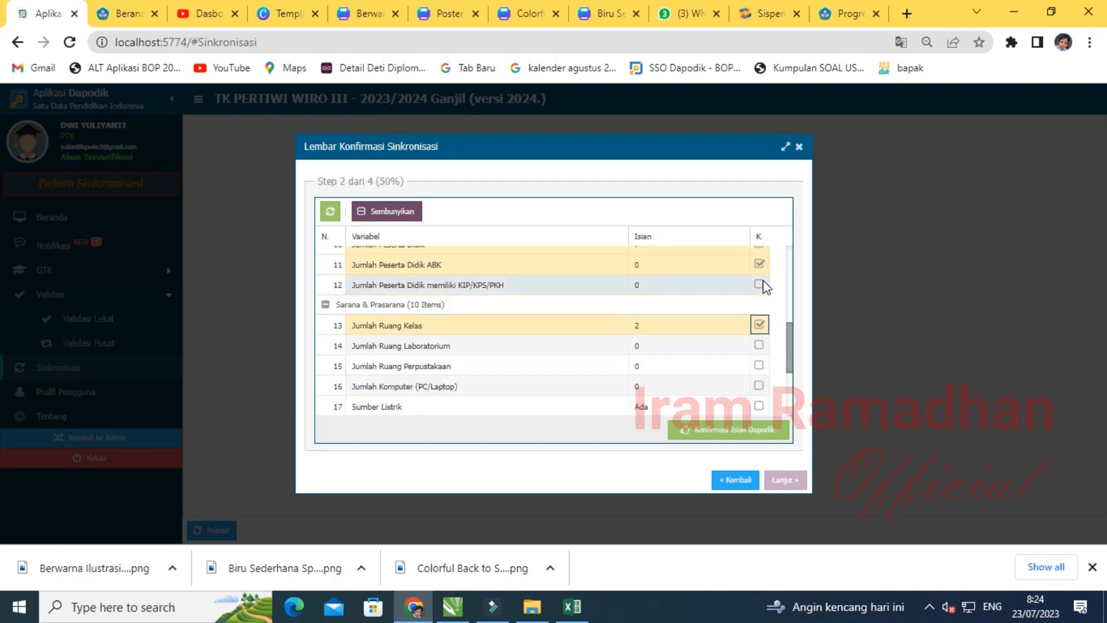
left_click(759, 344)
left_click(759, 365)
left_click(759, 386)
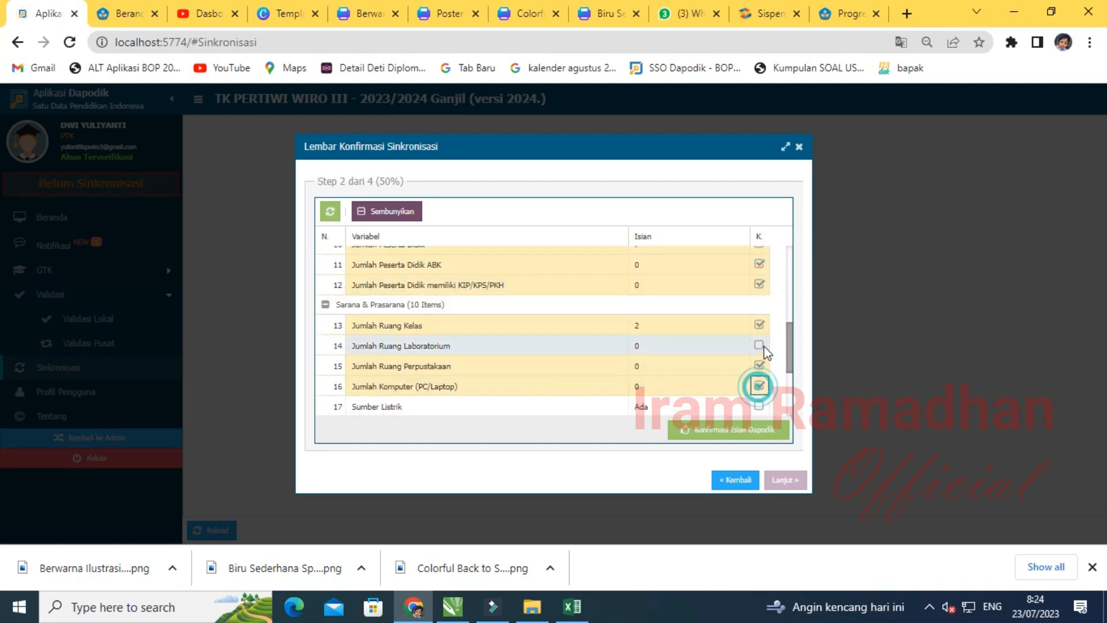
left_click(759, 405)
- Confirm Fasilitas Internet, the room condition counts and the Status BOSP value
scroll(760, 407, "down", 2)
left_click(759, 346)
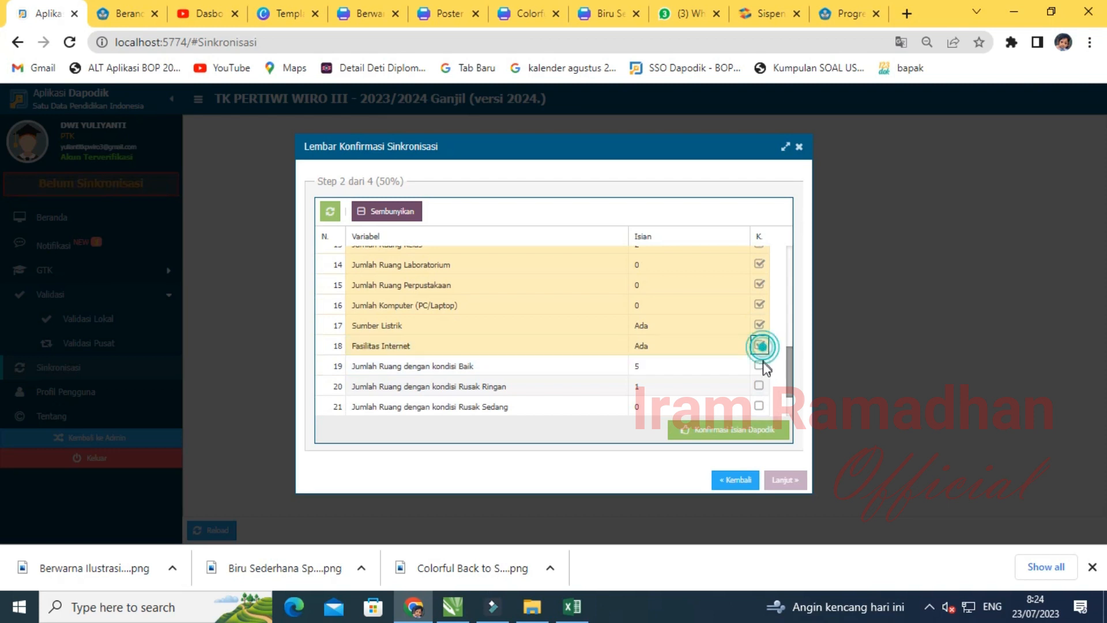
left_click(759, 366)
left_click(759, 385)
left_click(759, 406)
scroll(760, 411, "down", 2)
left_click(759, 367)
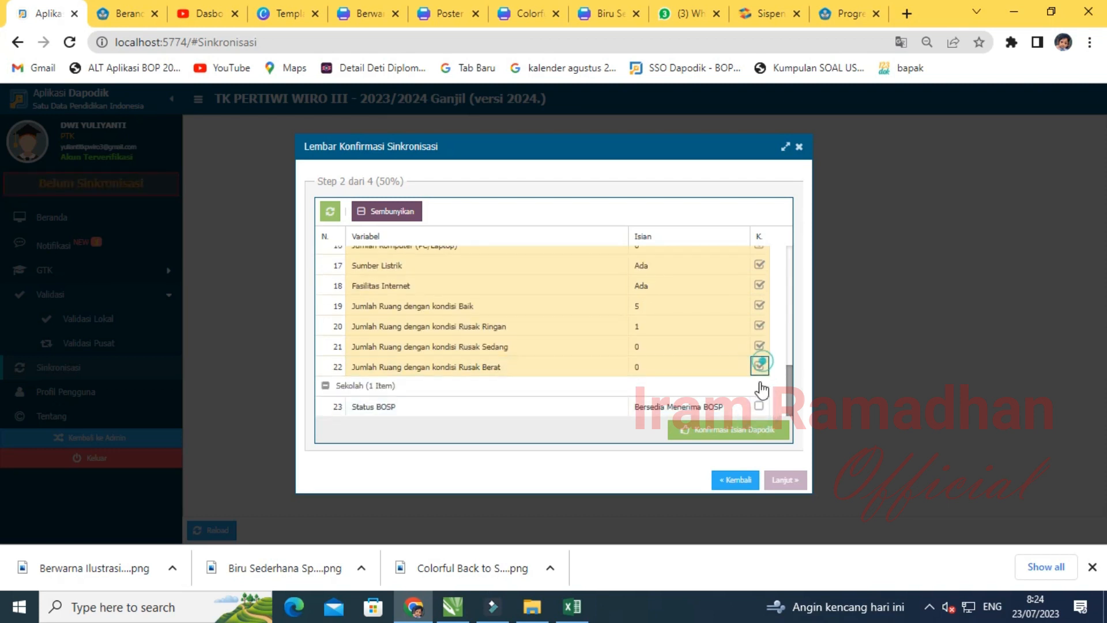
left_click(759, 406)
- Submit the confirmed data, save the facilities answers and accept the integrity statement
left_click(713, 431)
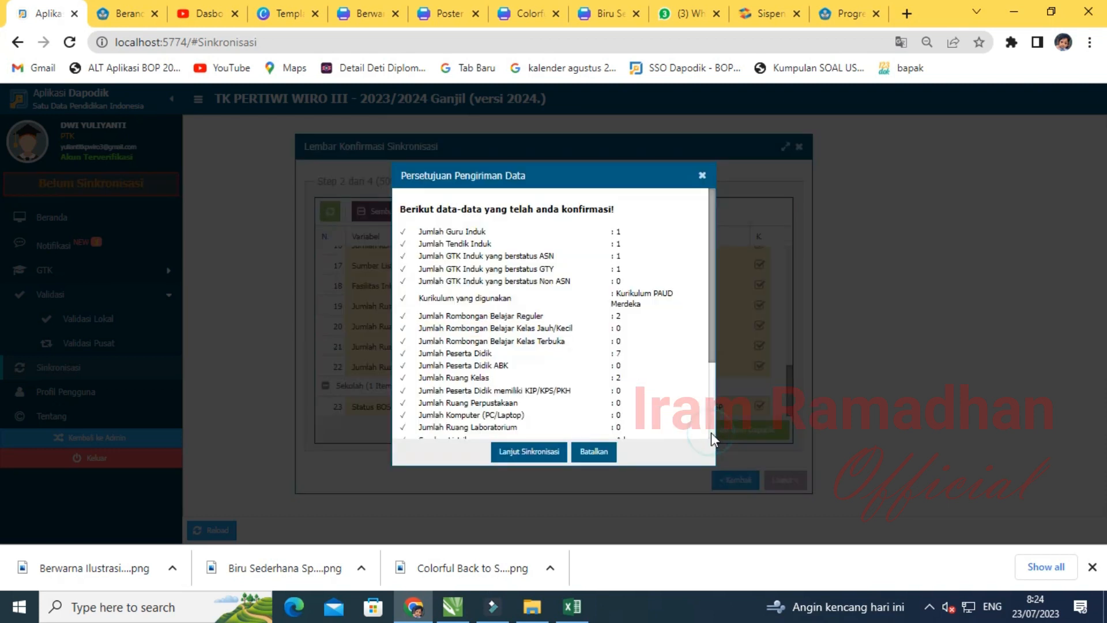
left_click(510, 452)
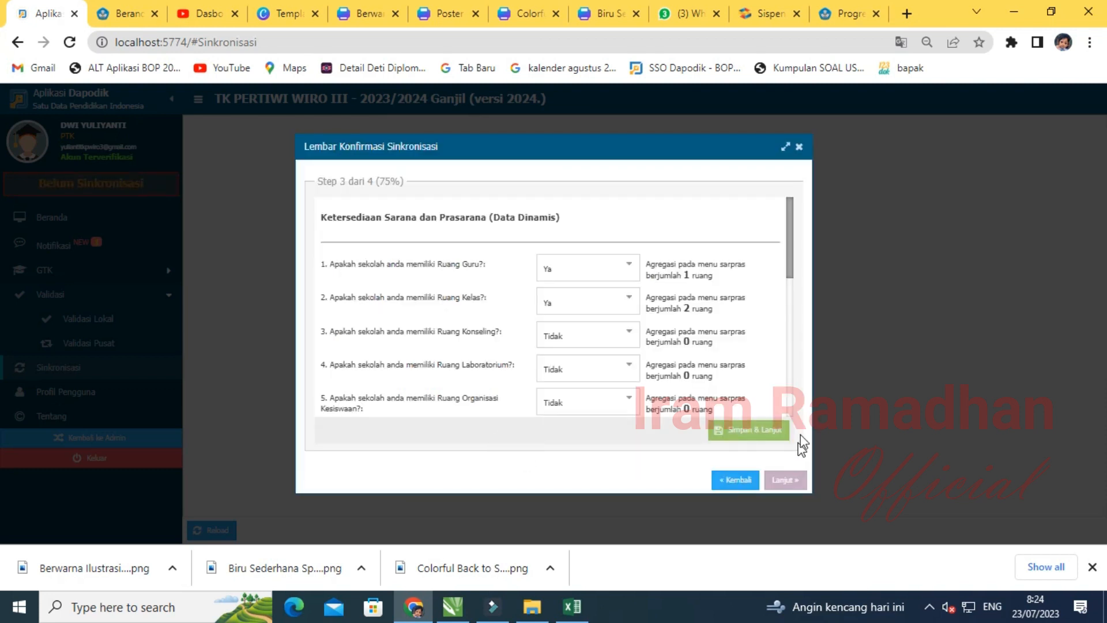
left_click(753, 430)
left_click(525, 348)
left_click(783, 483)
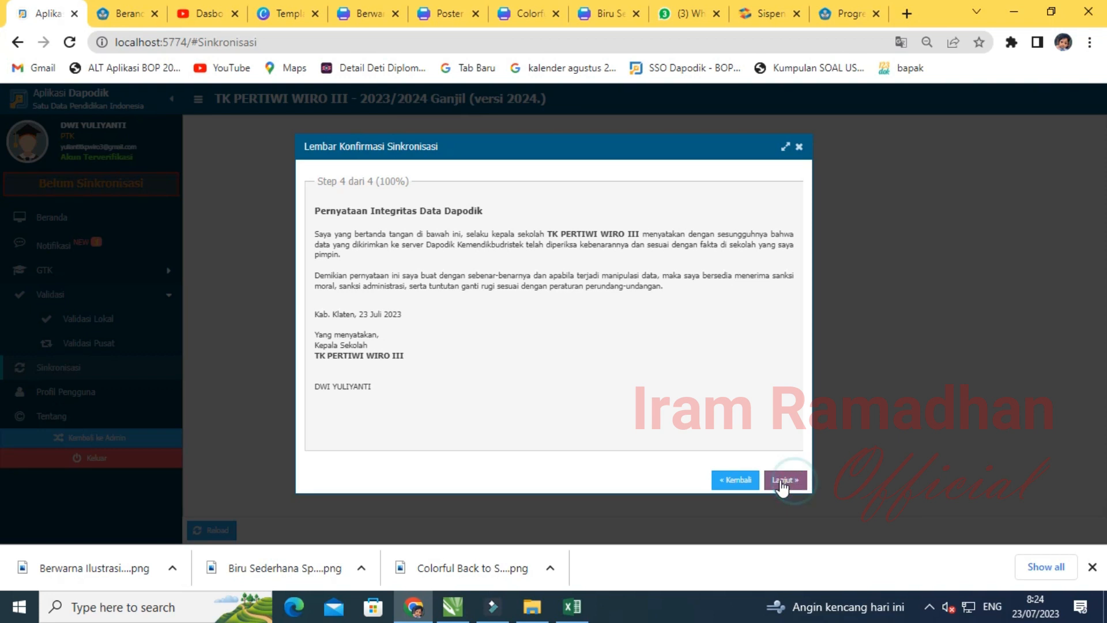
left_click(524, 346)
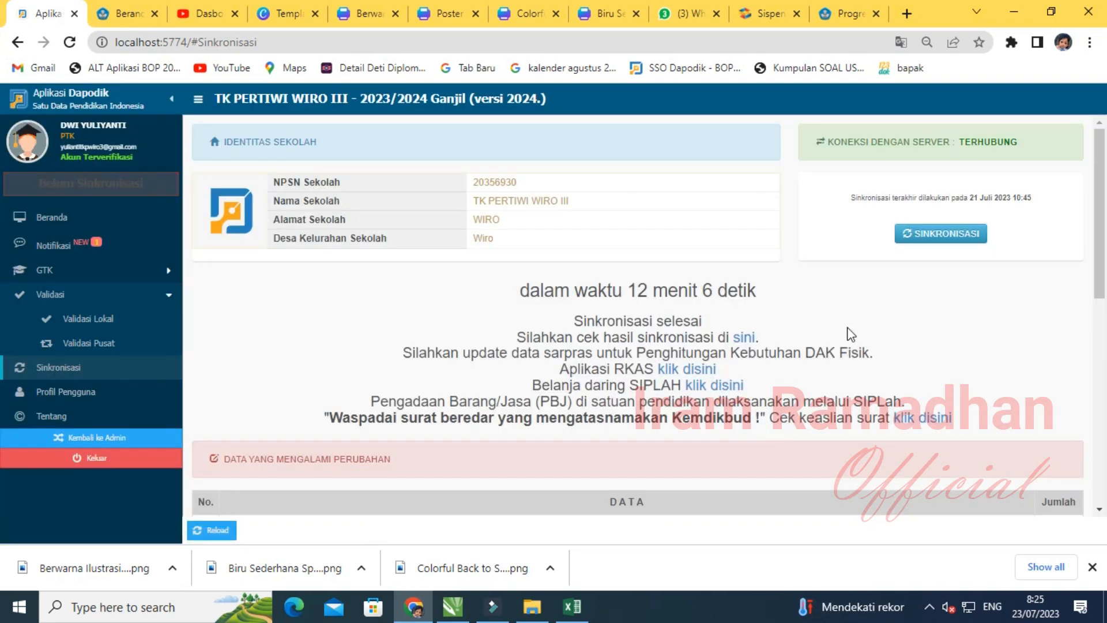
- Start a second synchronisation with the Dapodik server and let it run through reference-data checks
left_click(949, 235)
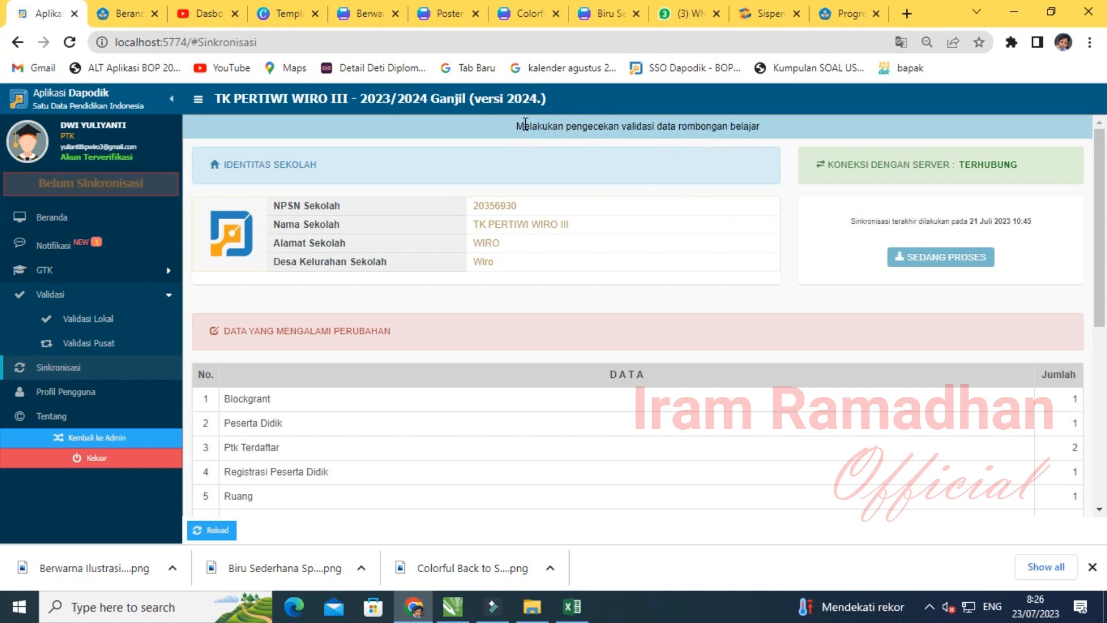
left_click(751, 130)
left_click_drag(551, 132, 738, 140)
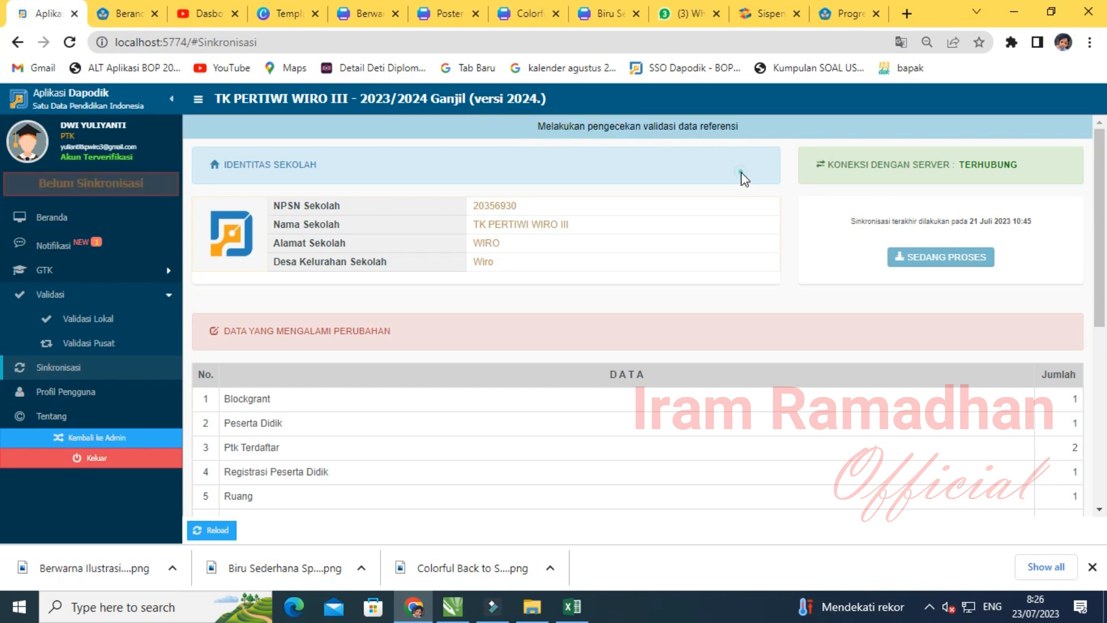